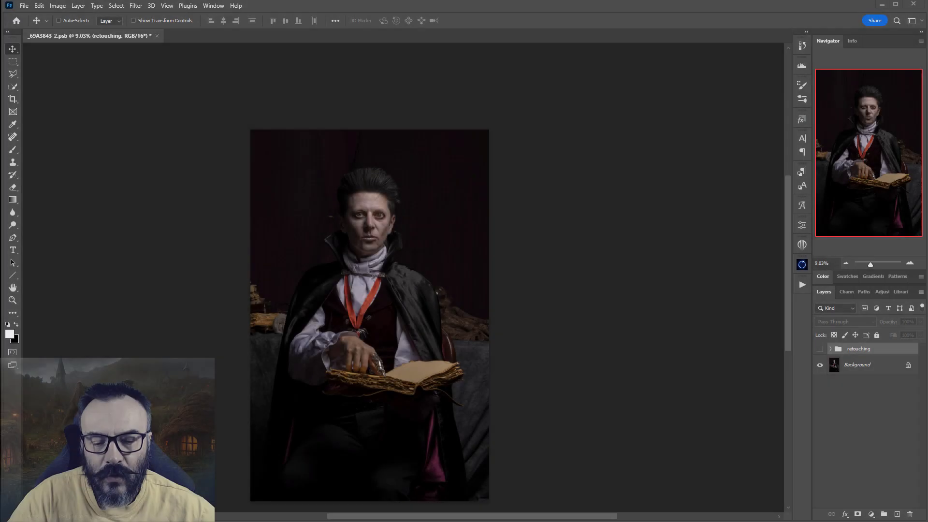
Compare the vampire portrait with and without the retouching group.
scroll(406, 248, down, 2)
scroll(406, 248, down, 1)
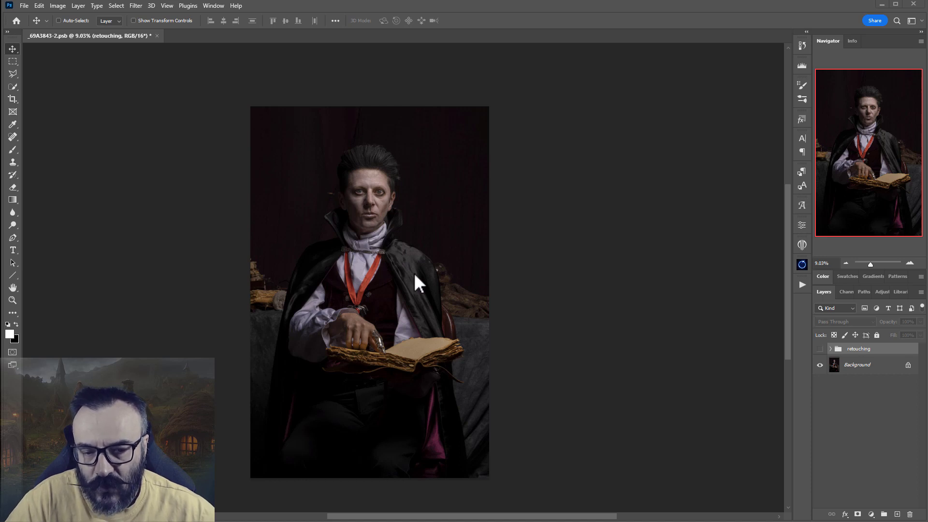
scroll(354, 320, up, 1)
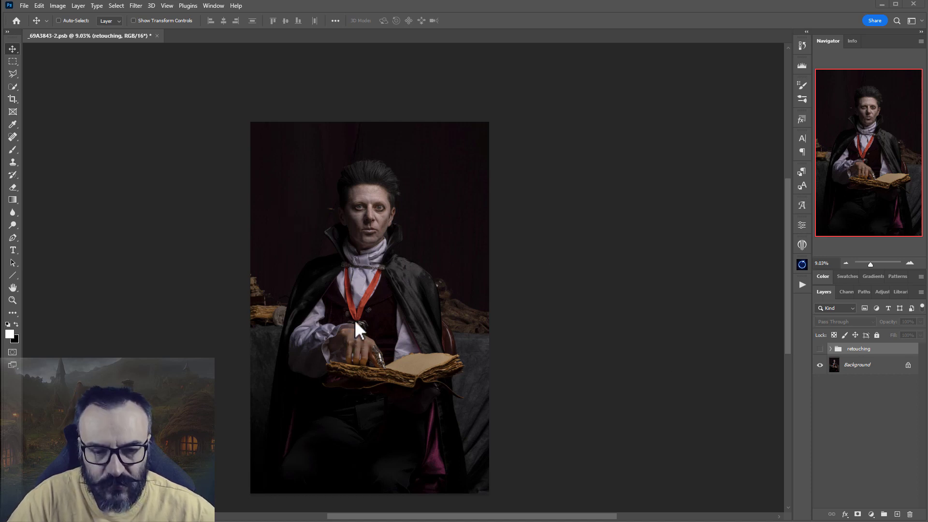
scroll(354, 320, down, 2)
click(819, 348)
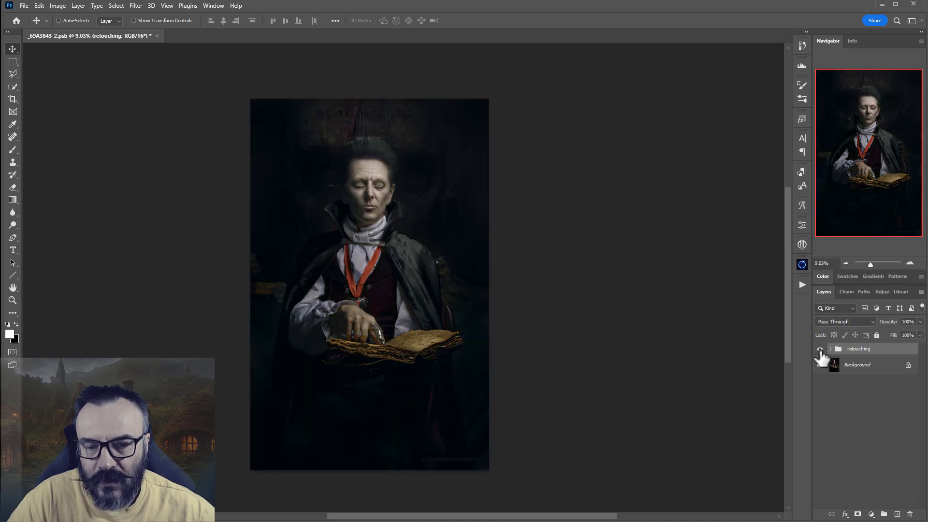
click(819, 348)
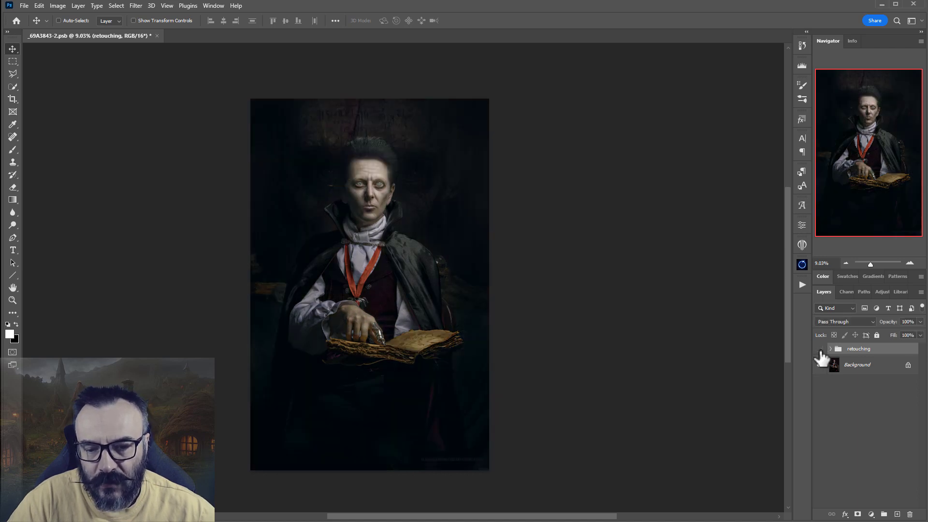
click(819, 348)
click(819, 349)
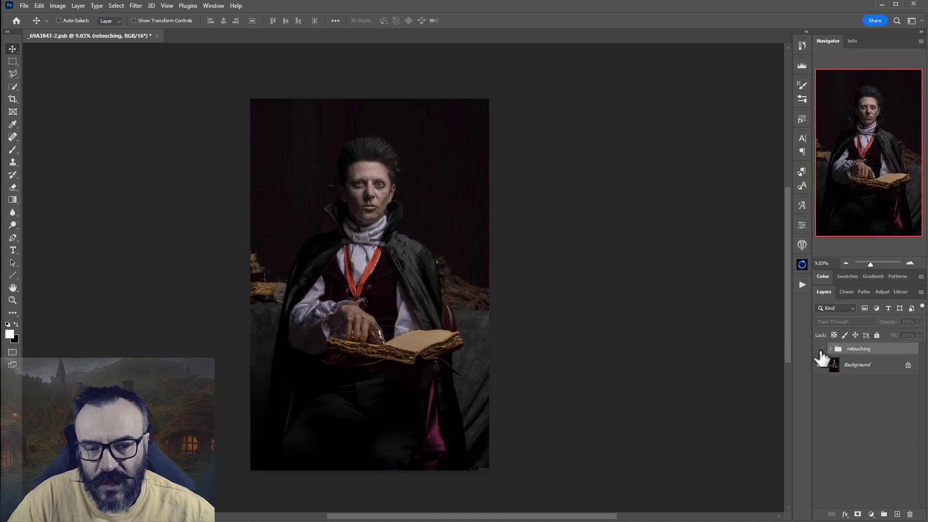
click(819, 348)
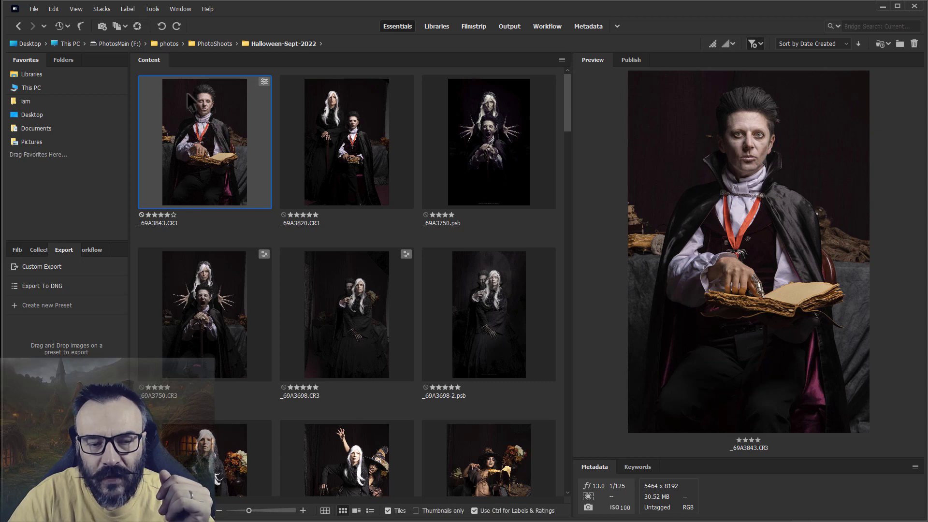
Switch to Bridge and open the raw photo _69A3843.CR3 in Camera Raw at 100% zoom.
key(alt+Tab)
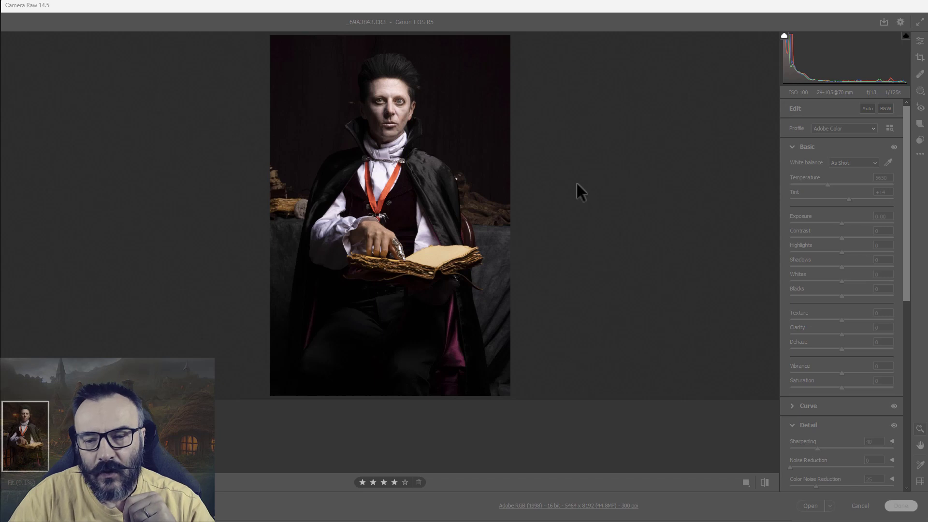
key(ctrl+alt+0)
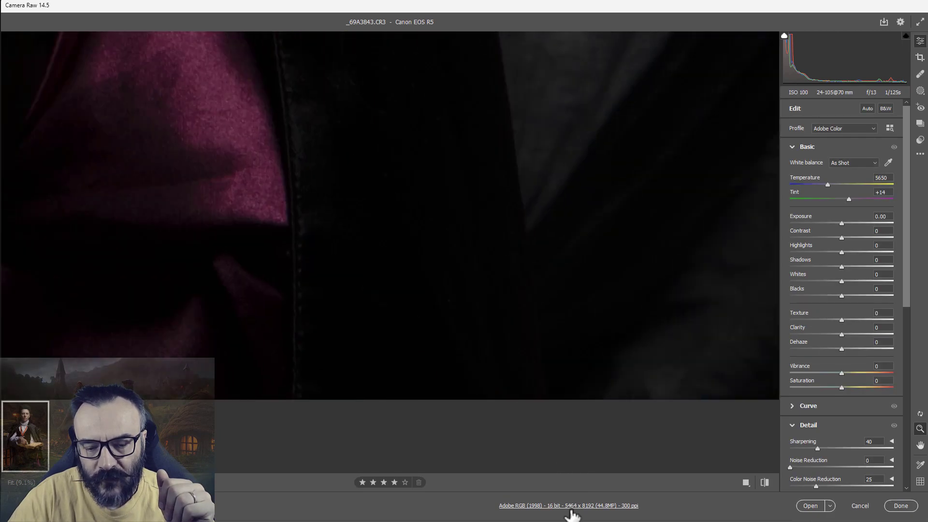
Review the Camera Raw workflow preferences for color space, bit depth, image sizing and resolution.
key(ctrl+k)
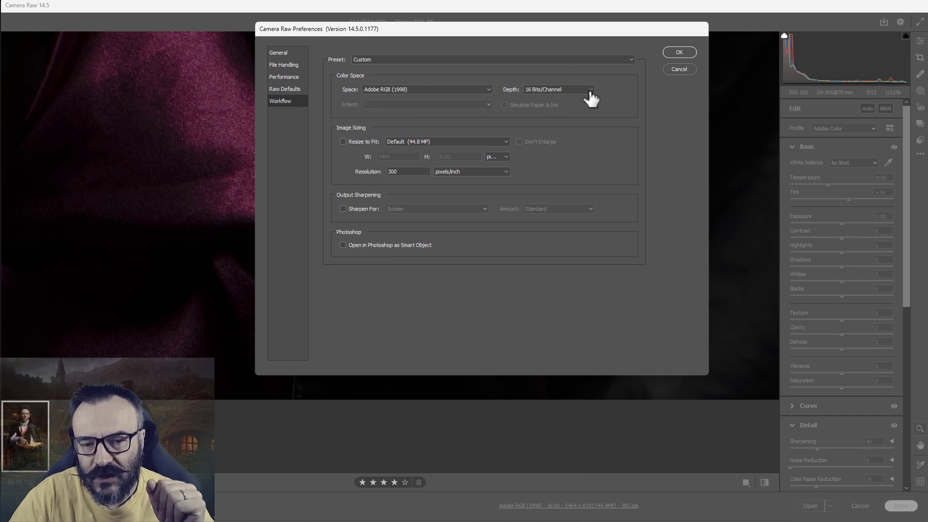
click(677, 69)
click(900, 21)
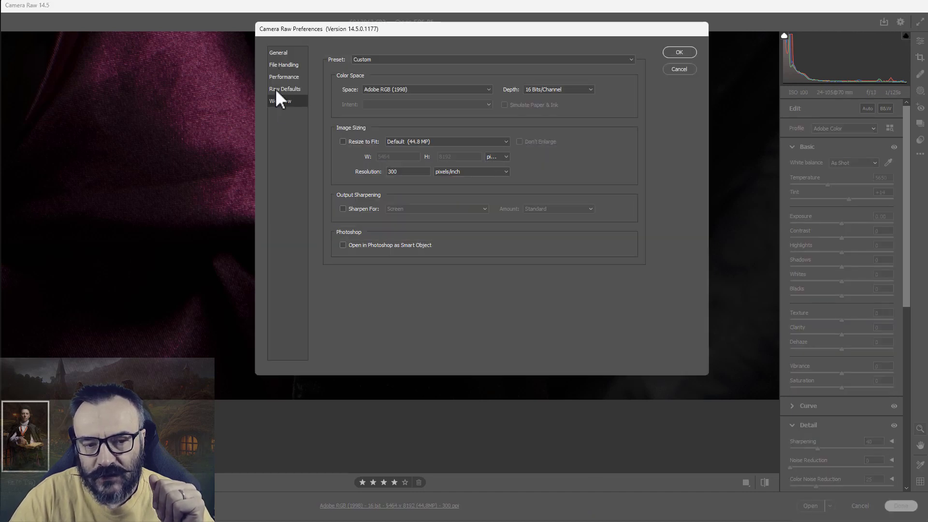
click(679, 68)
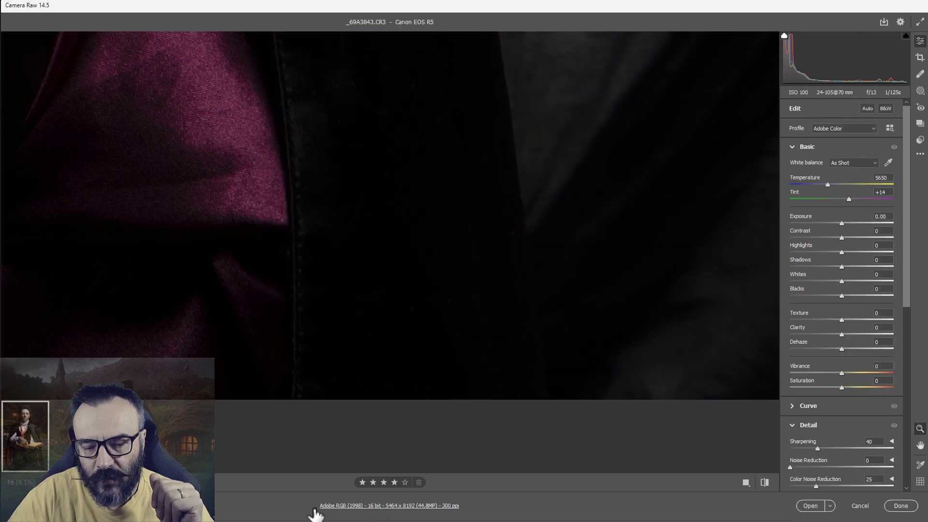
click(388, 507)
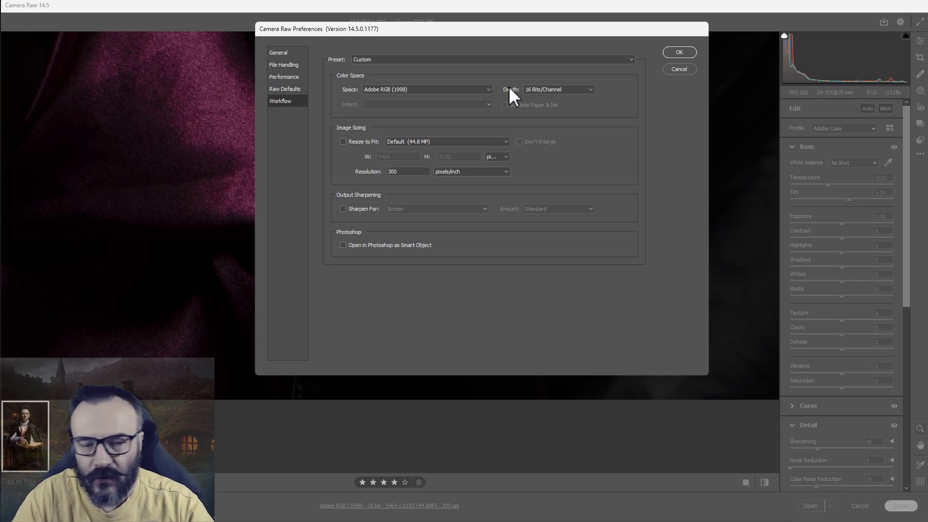
click(679, 51)
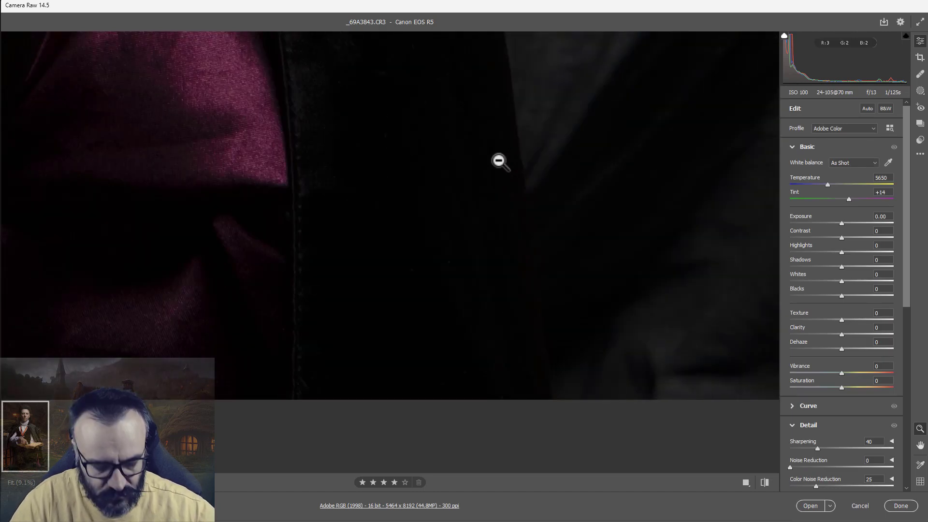
Examine the sharpness of the face and eyes in the raw portrait up close.
alt+click(499, 161)
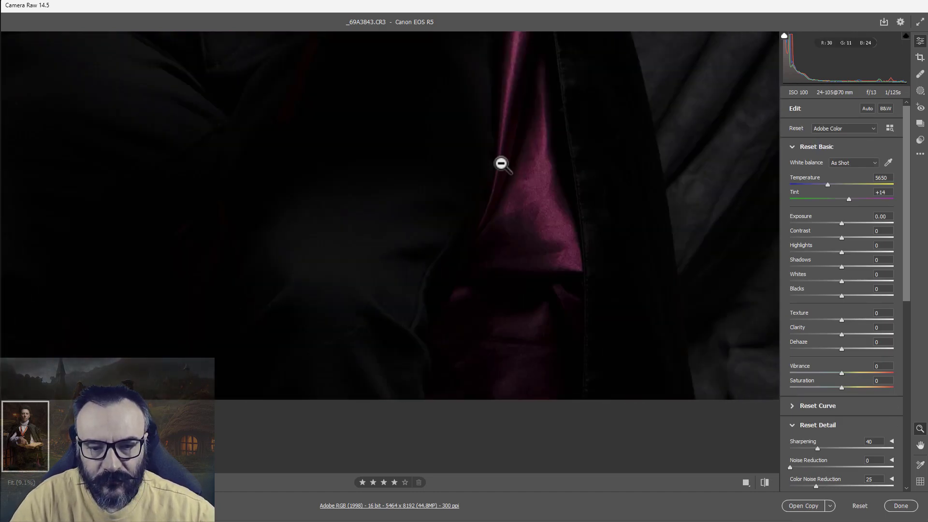
alt+click(506, 164)
key(h)
drag(435, 91, 474, 88)
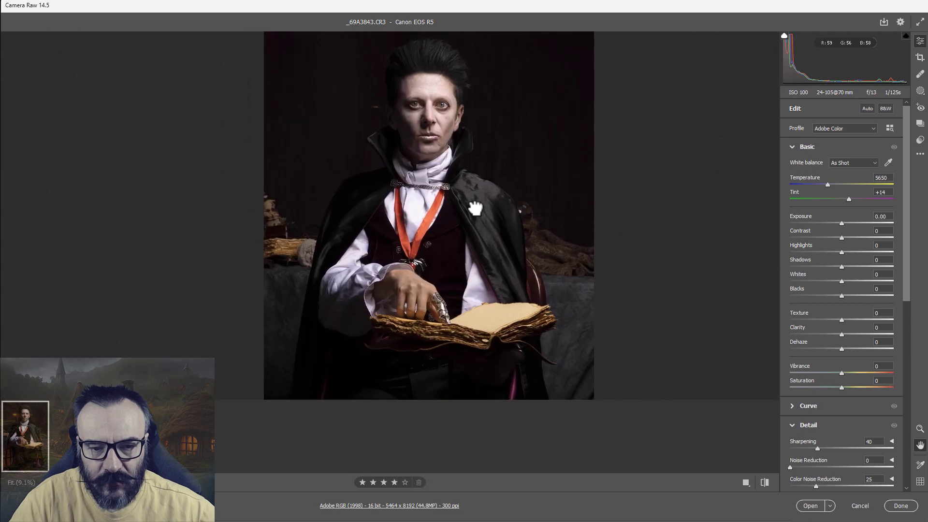
key(z)
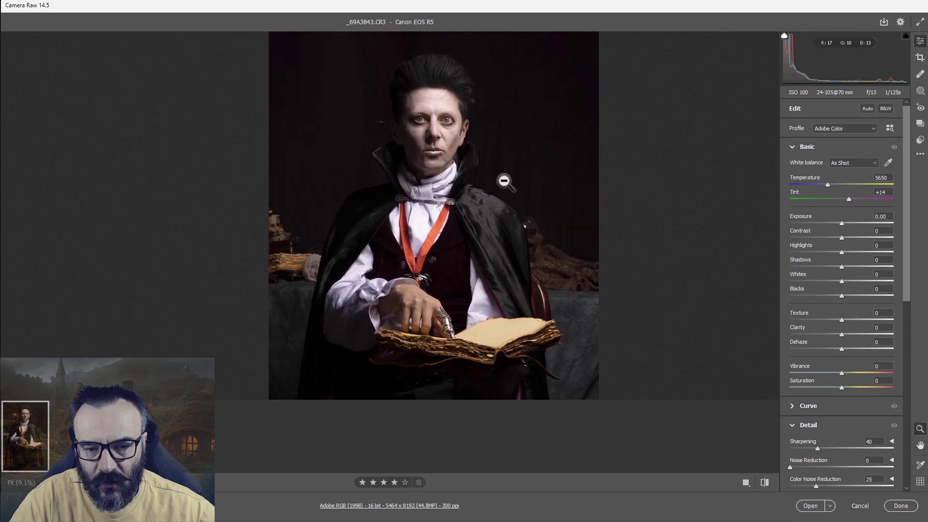
click(454, 122)
drag(454, 122, 584, 176)
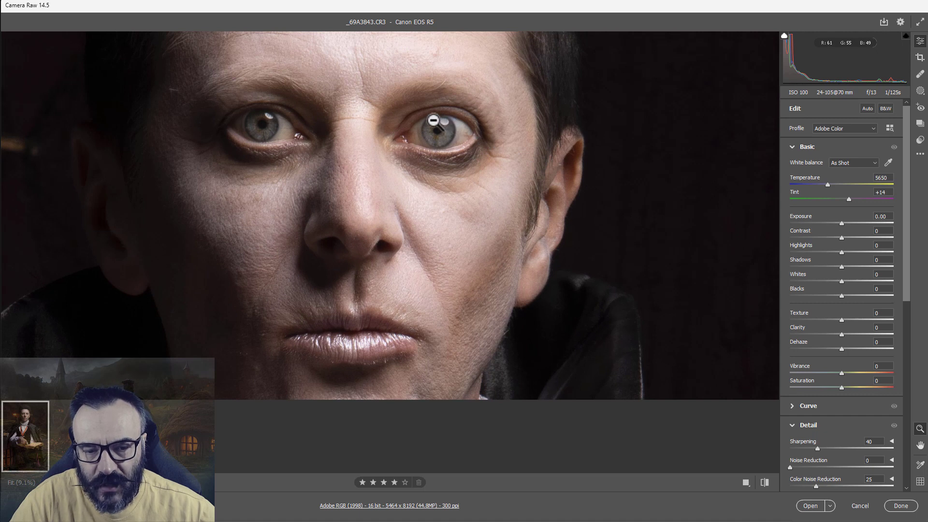
drag(428, 121, 465, 126)
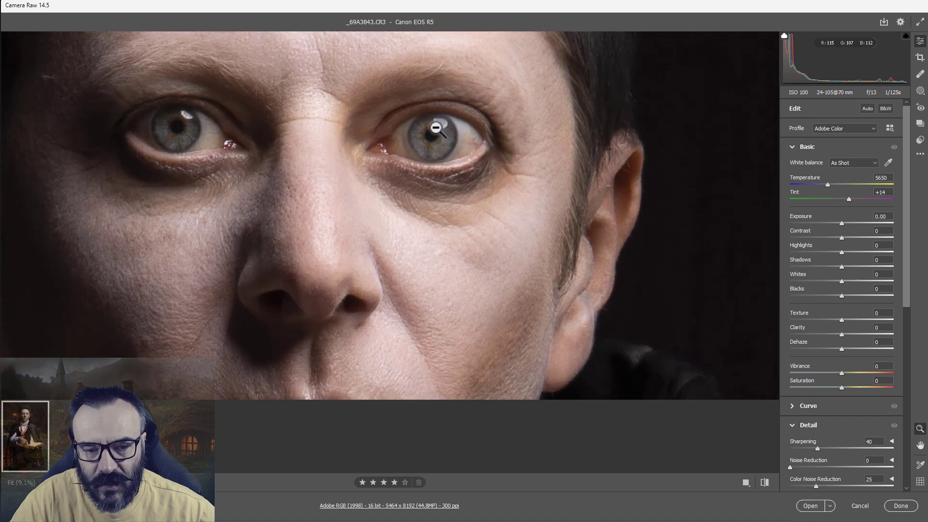
drag(505, 157, 442, 141)
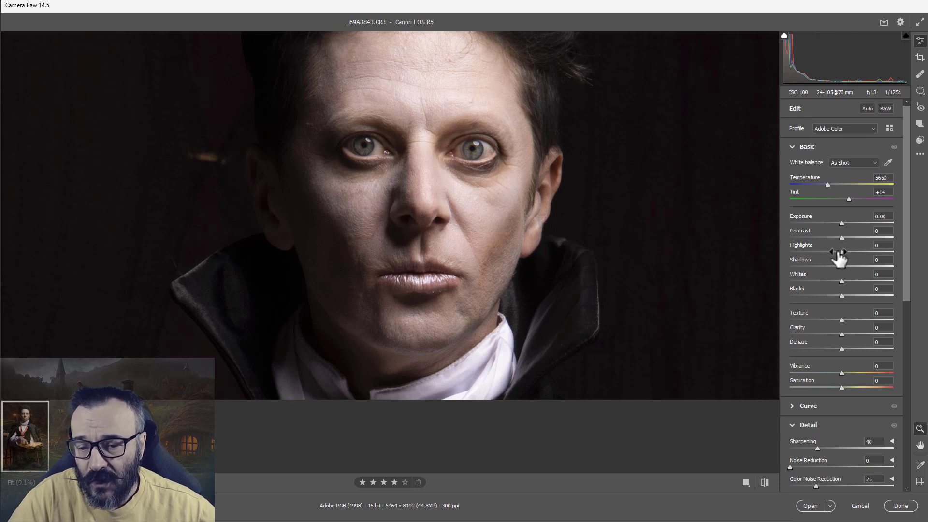
Lower the photo's Highlights to -48 and raise its Exposure to +0.10.
drag(842, 256, 820, 256)
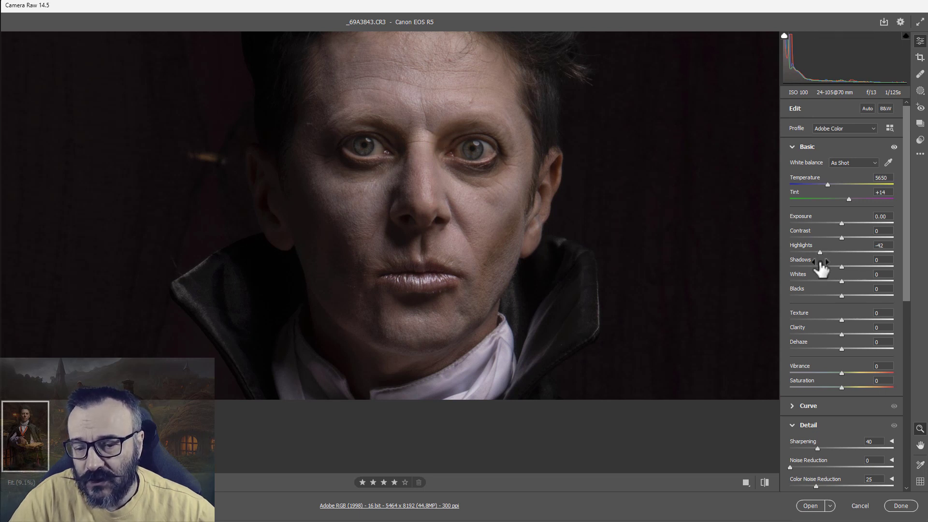
drag(820, 257, 817, 257)
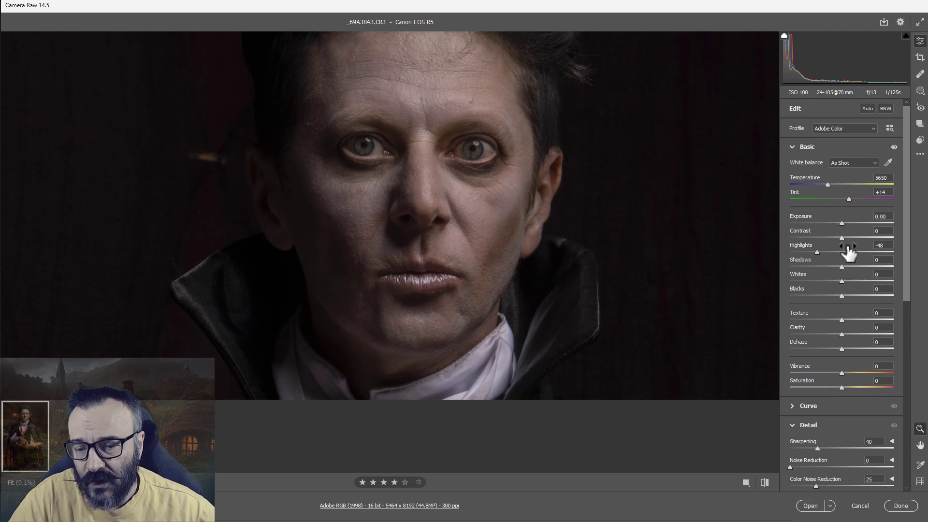
drag(843, 227, 845, 228)
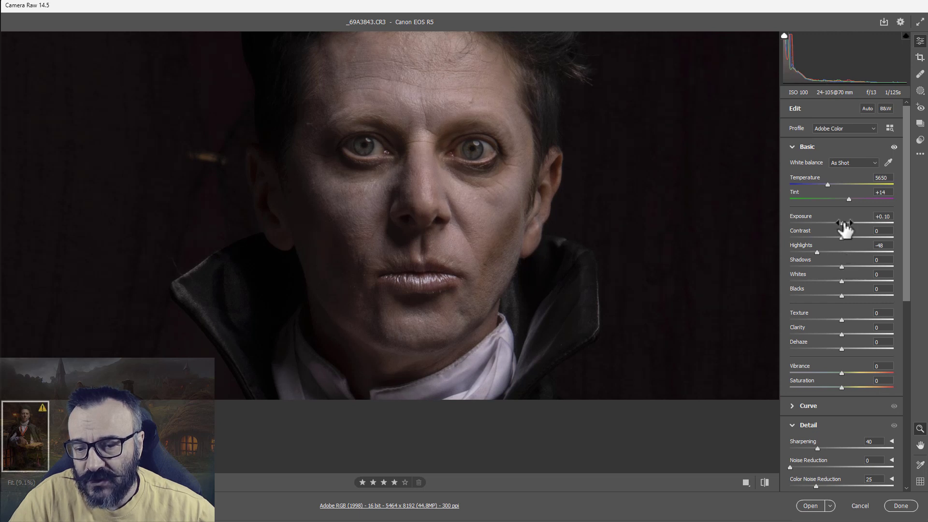
Increase the Sharpening to 69 and brighten the skin tones by setting the Oranges luminance to +36.
scroll(873, 305, down, 6)
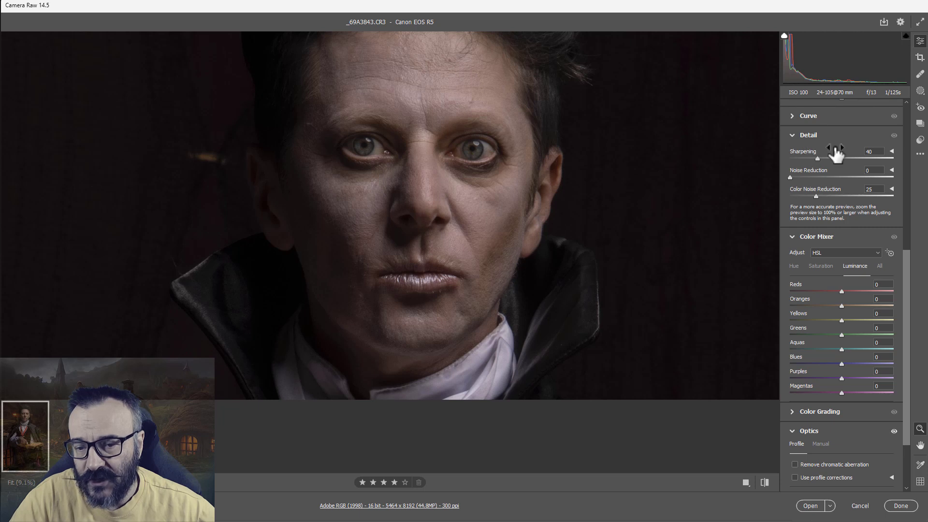
drag(818, 159, 840, 163)
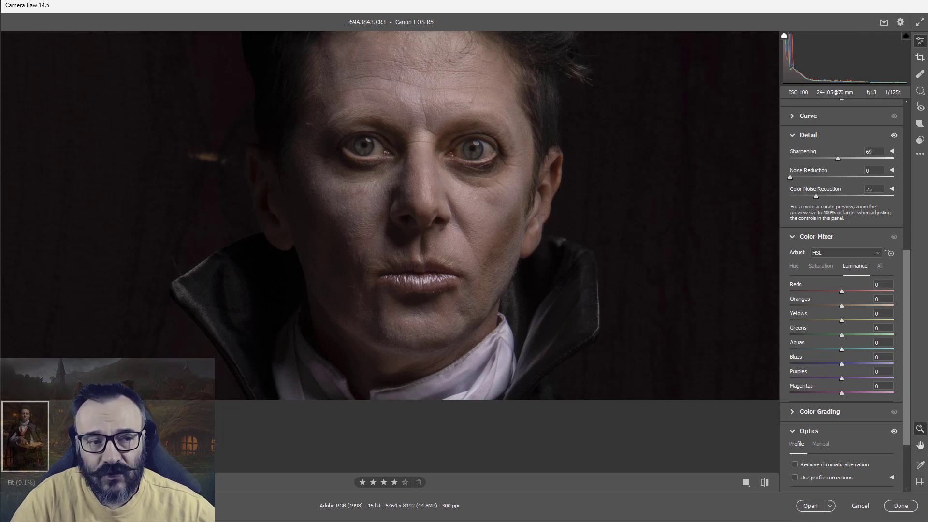
key(Return)
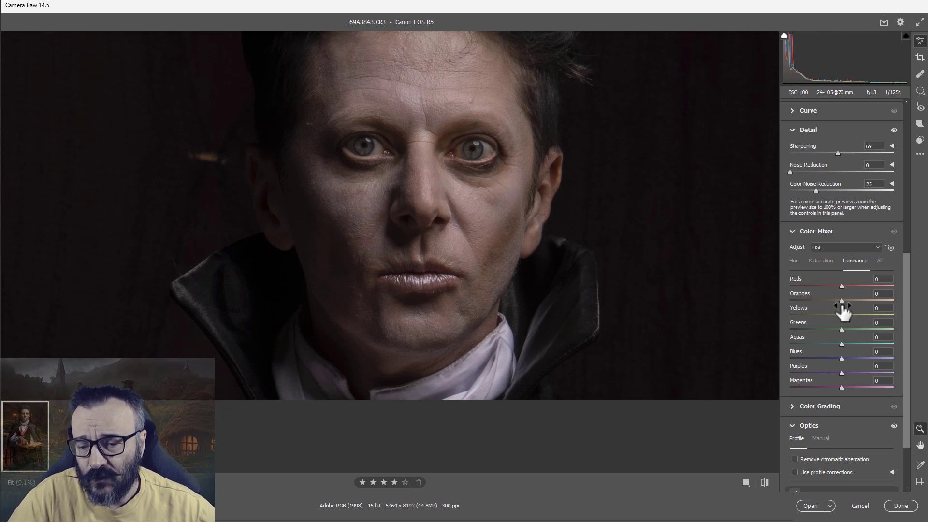
mouse_move(842, 303)
mouse_down()
mouse_move(891, 300)
mouse_move(789, 302)
mouse_move(889, 300)
mouse_move(817, 304)
mouse_move(857, 305)
mouse_up()
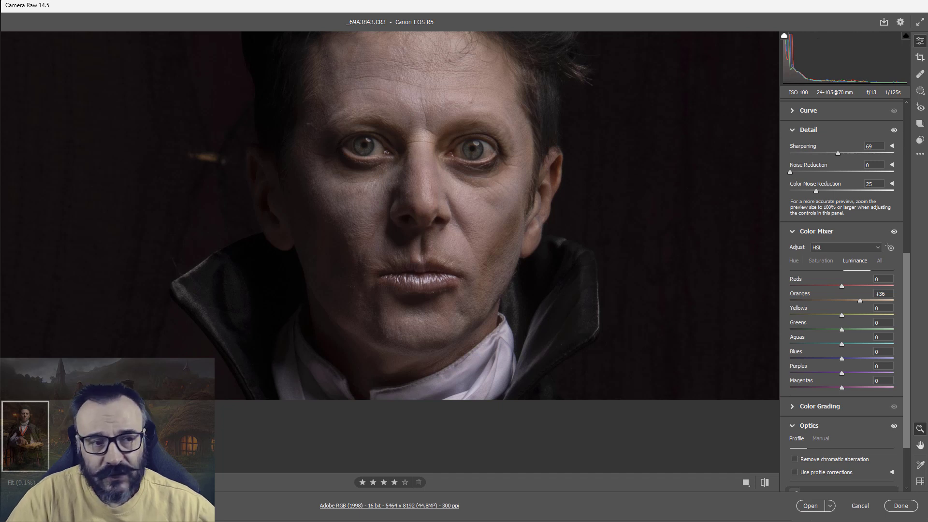
key(Return)
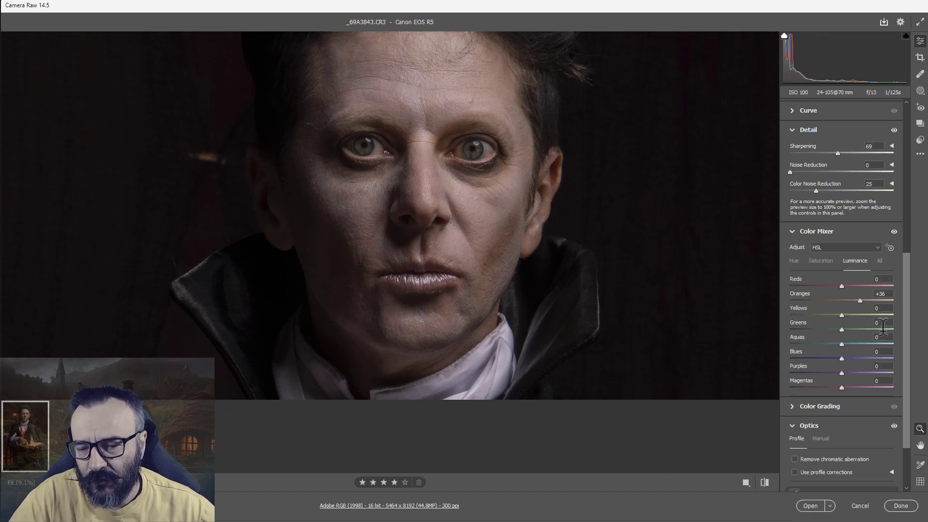
Enable chromatic aberration removal and lens profile corrections for the photo.
scroll(882, 327, down, 2)
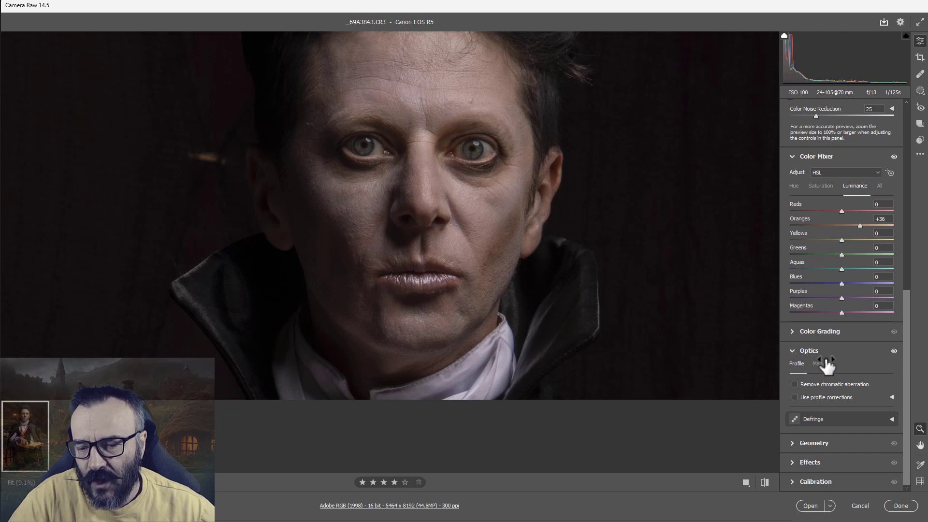
click(808, 385)
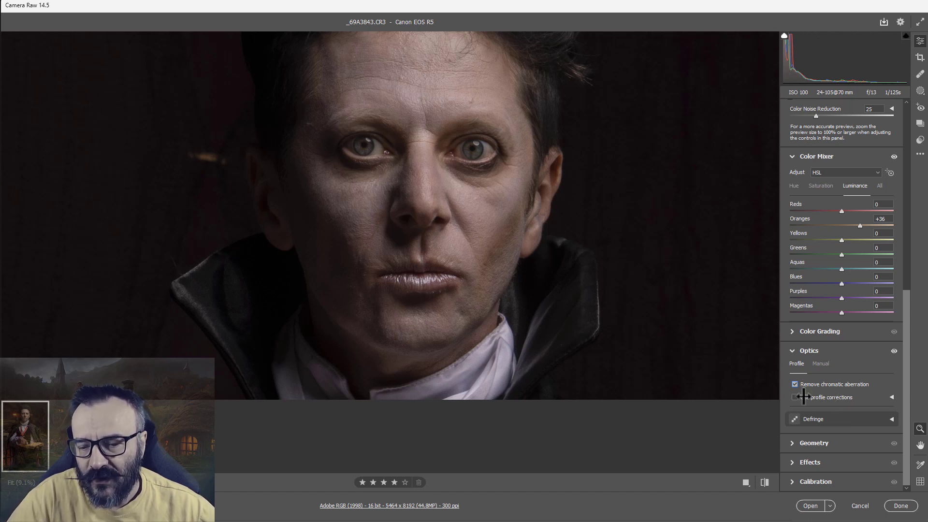
alt+click(517, 276)
alt+click(522, 285)
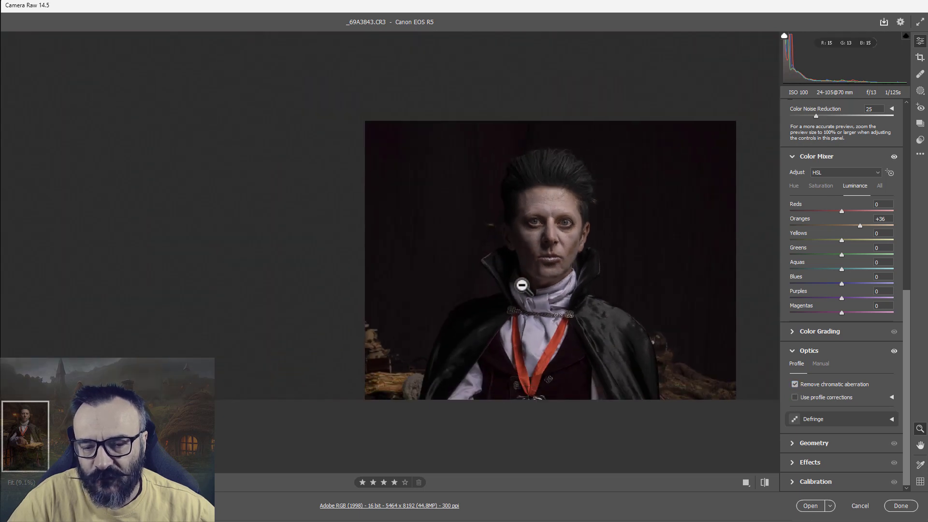
drag(639, 281, 492, 176)
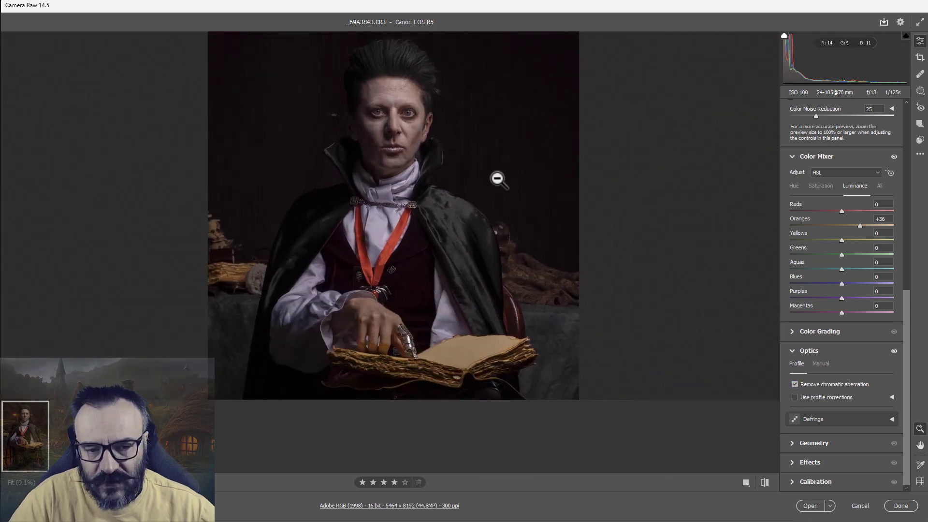
drag(517, 271, 549, 253)
alt+click(532, 241)
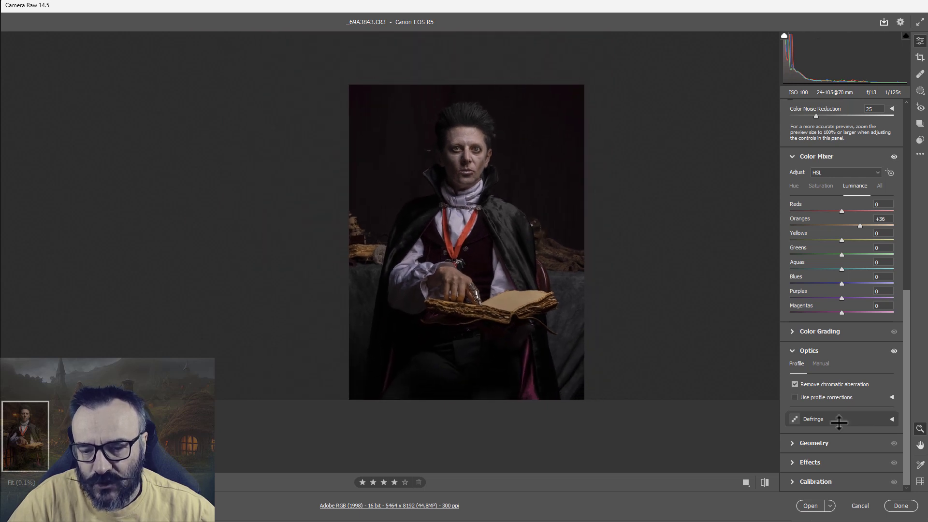
click(817, 396)
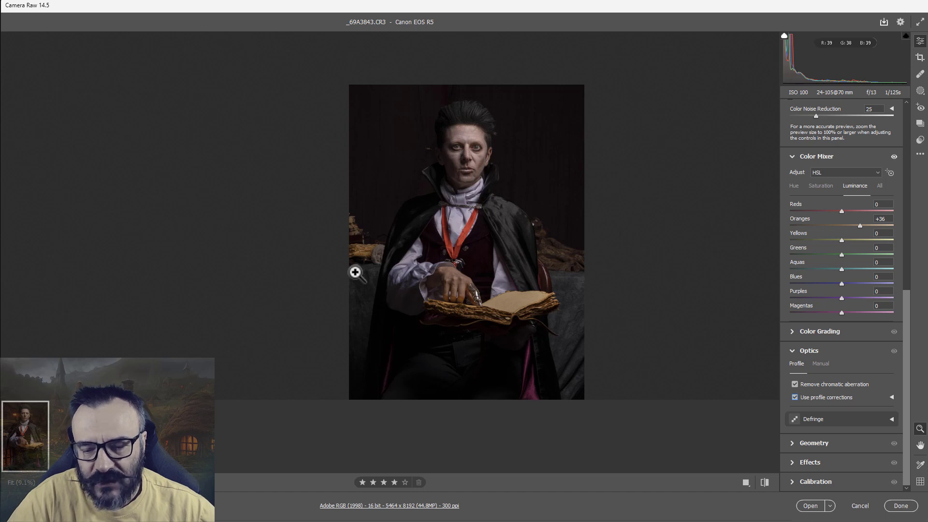
Open the developed raw photo in Photoshop.
click(812, 505)
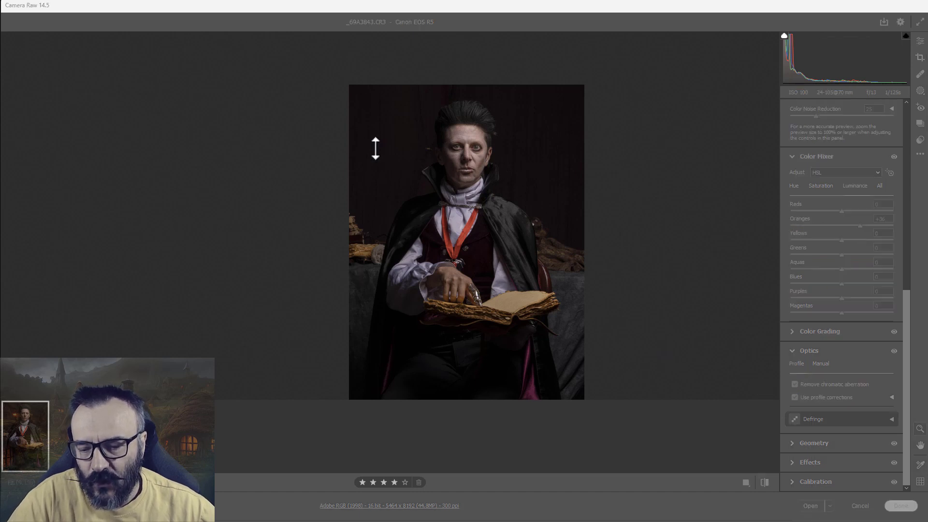
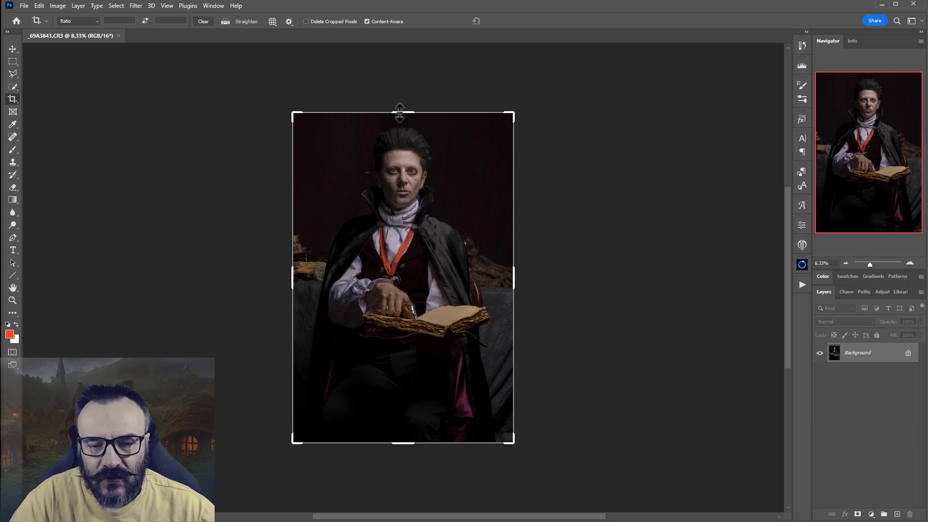
Extend the canvas above the subject's head with a content-aware crop, with deletion of cropped pixels enabled.
drag(400, 111, 396, 100)
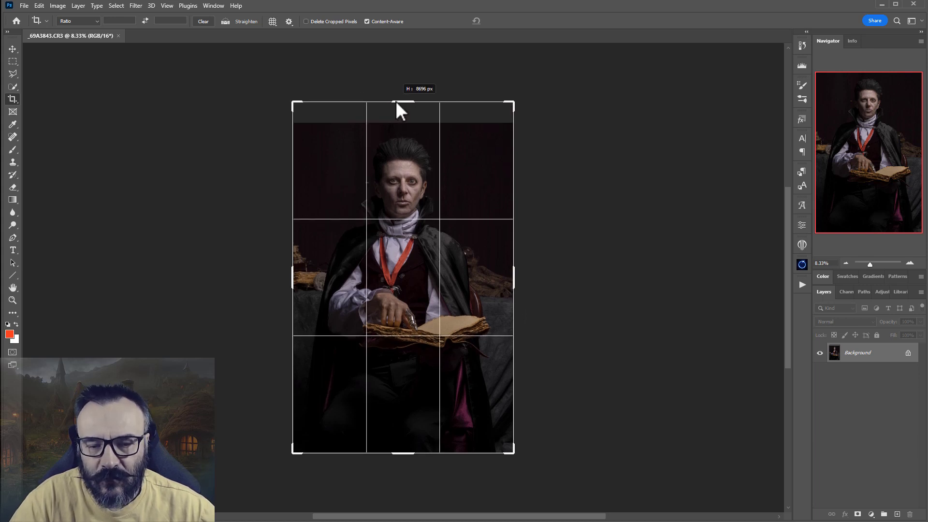
mouse_move(403, 447)
mouse_down()
mouse_move(411, 454)
mouse_move(410, 438)
mouse_move(411, 447)
mouse_up()
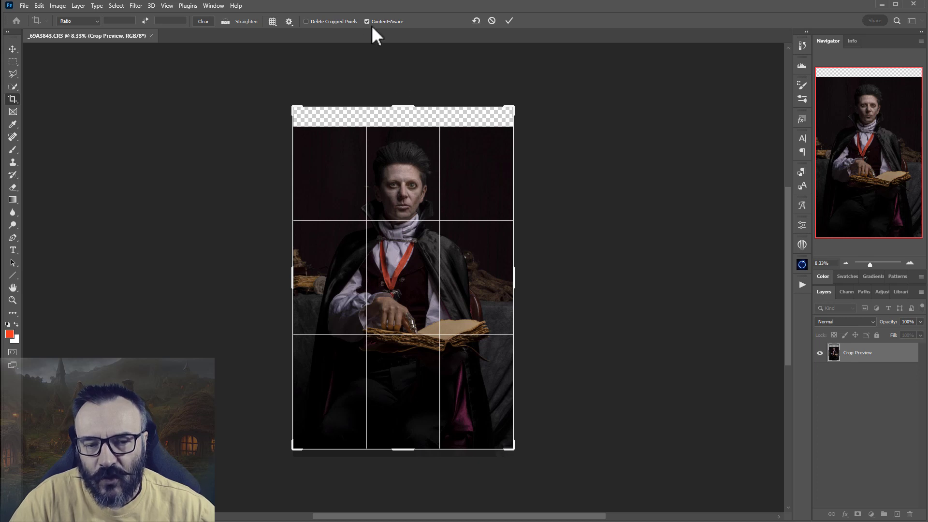
click(312, 21)
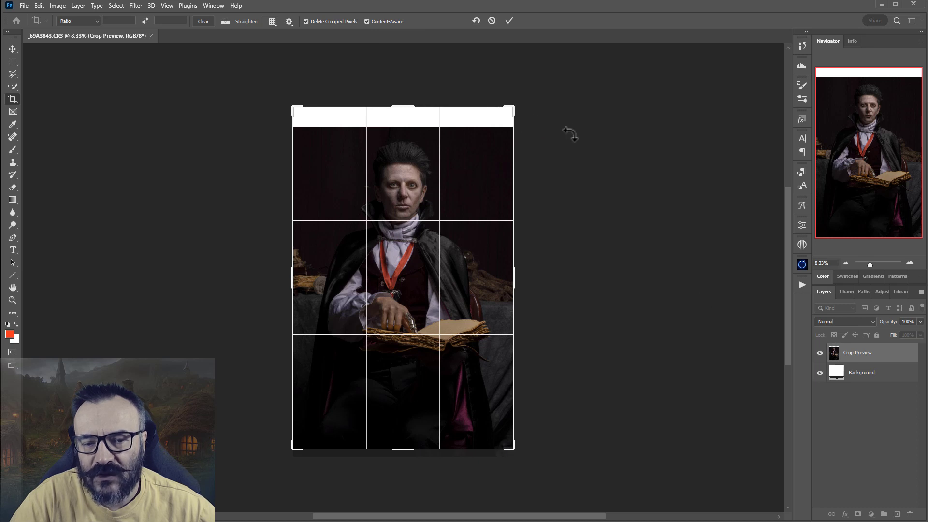
click(570, 220)
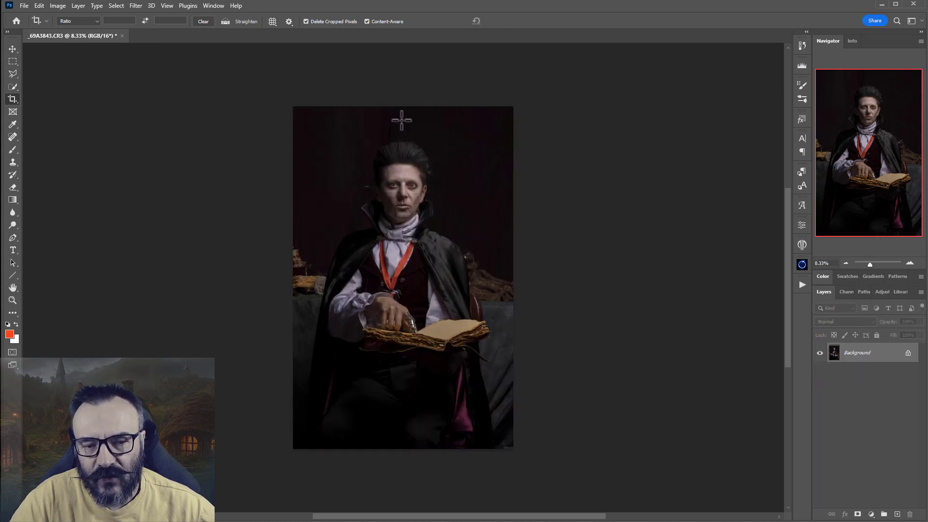
scroll(387, 124, up, 5)
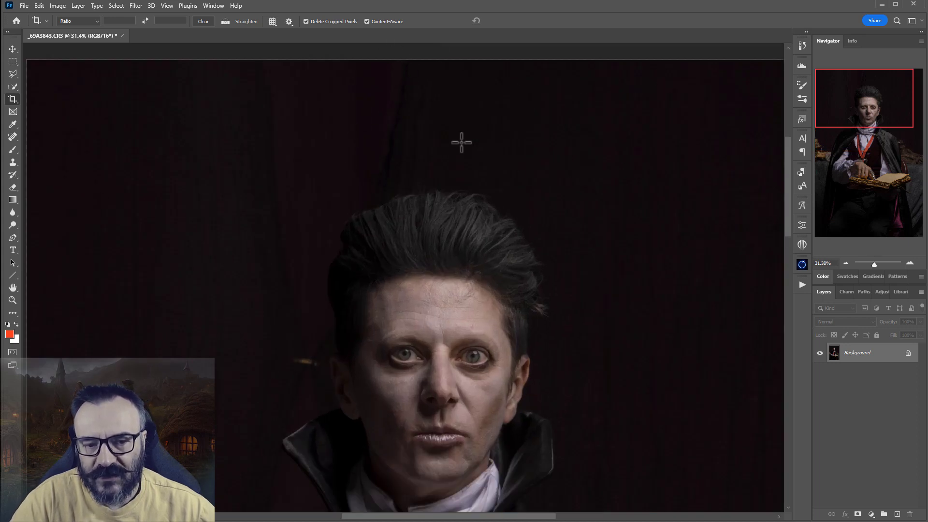
scroll(474, 174, down, 5)
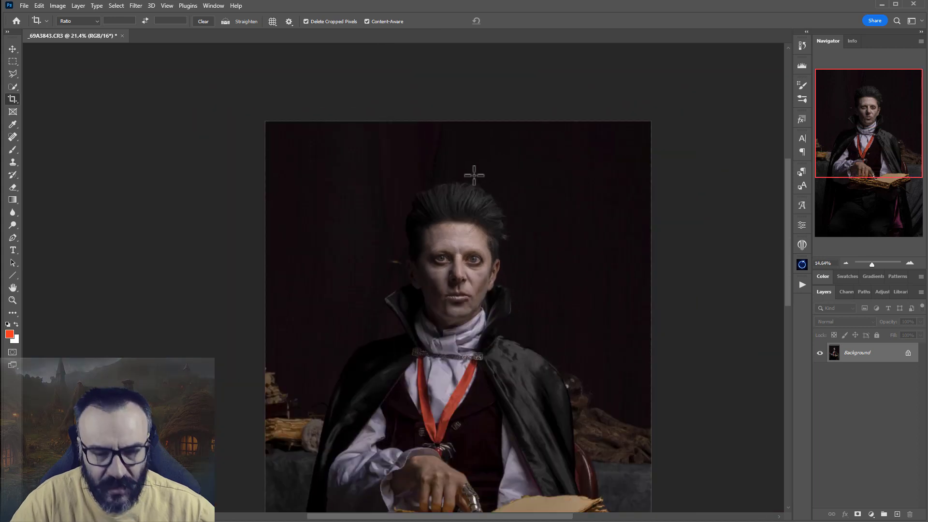
drag(506, 284, 463, 224)
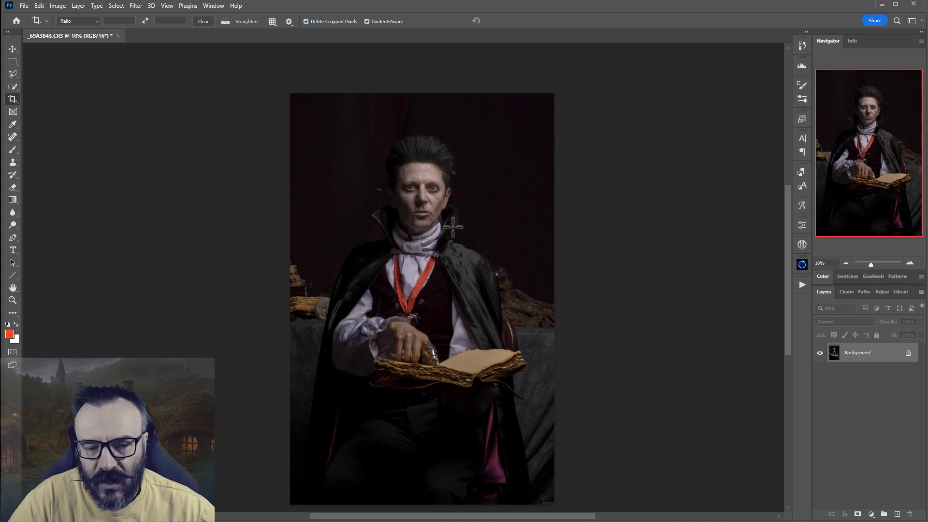
scroll(454, 227, down, 1)
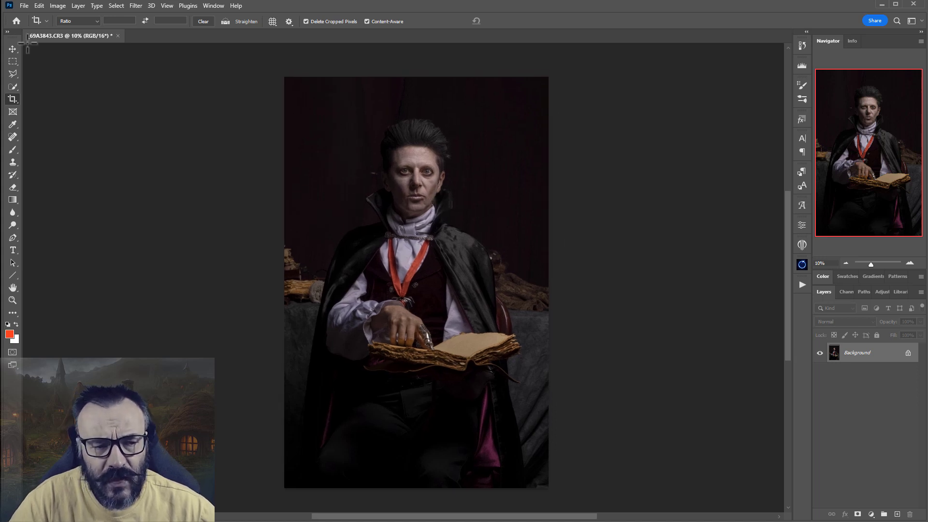
Add a new empty layer above the background and name it "retouching".
click(11, 50)
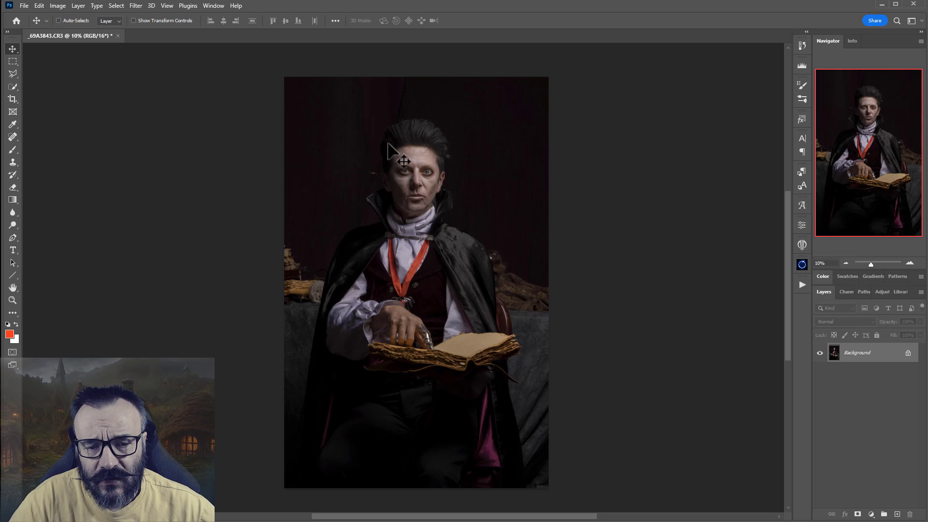
click(896, 514)
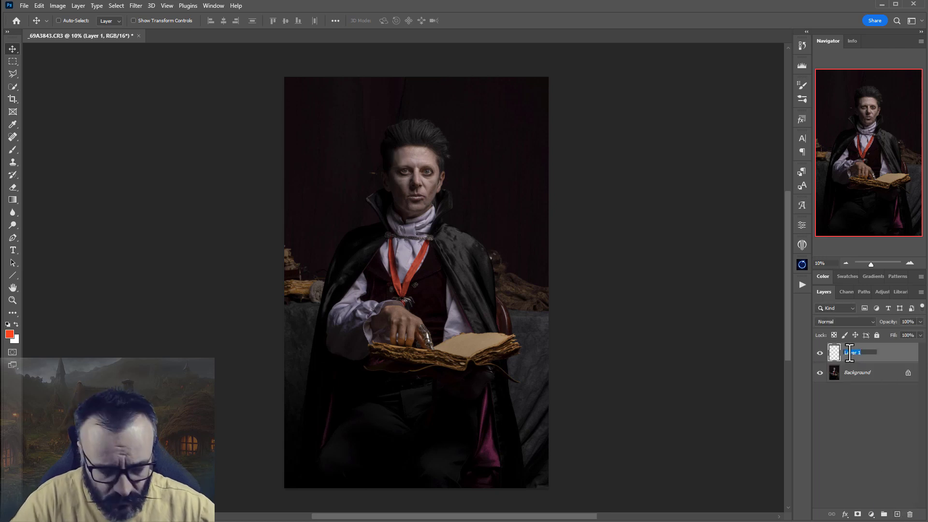
text(re)
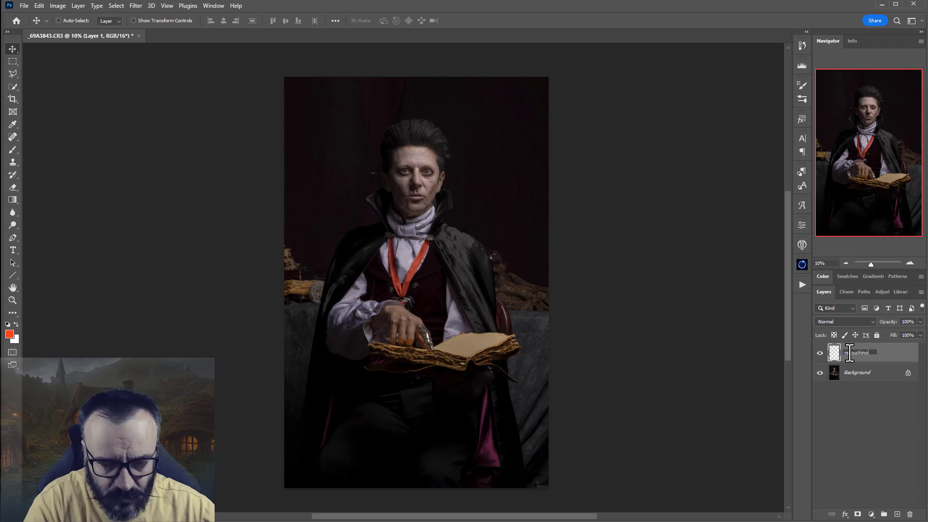
text(touching)
key(Return)
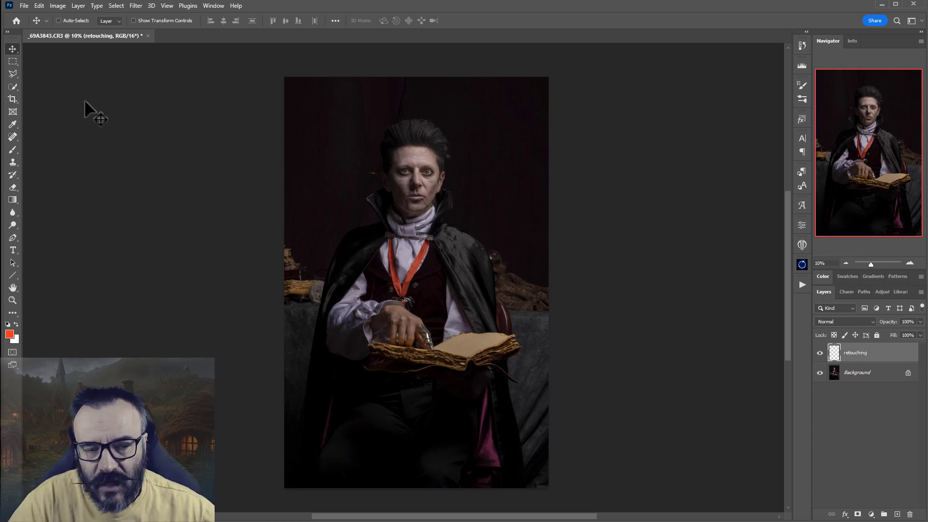
Remove the blemishes on the forehead with the Spot Healing Brush on the retouching layer.
click(15, 136)
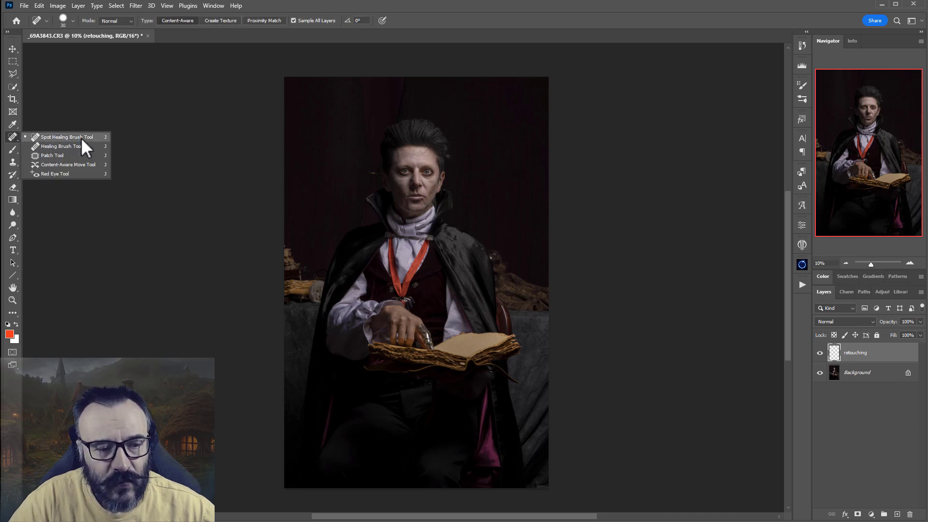
click(69, 136)
scroll(446, 154, up, 10)
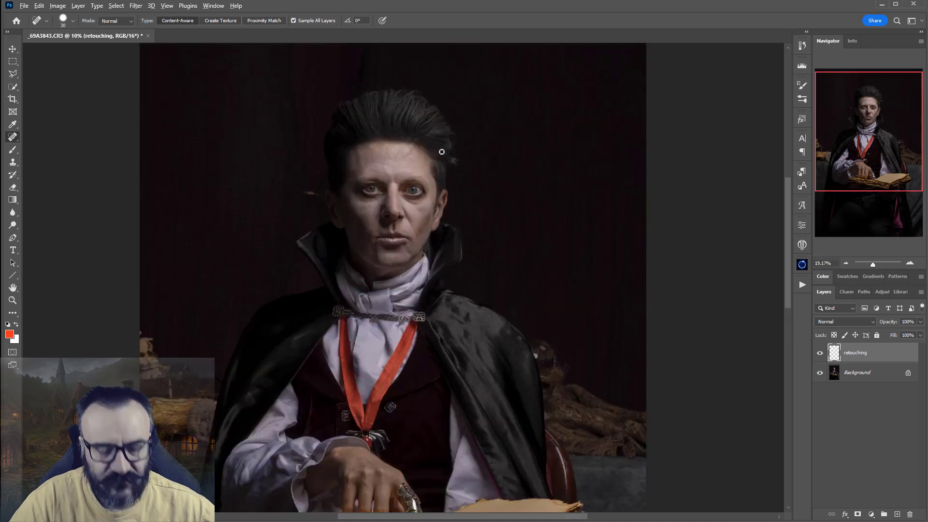
scroll(480, 180, up, 3)
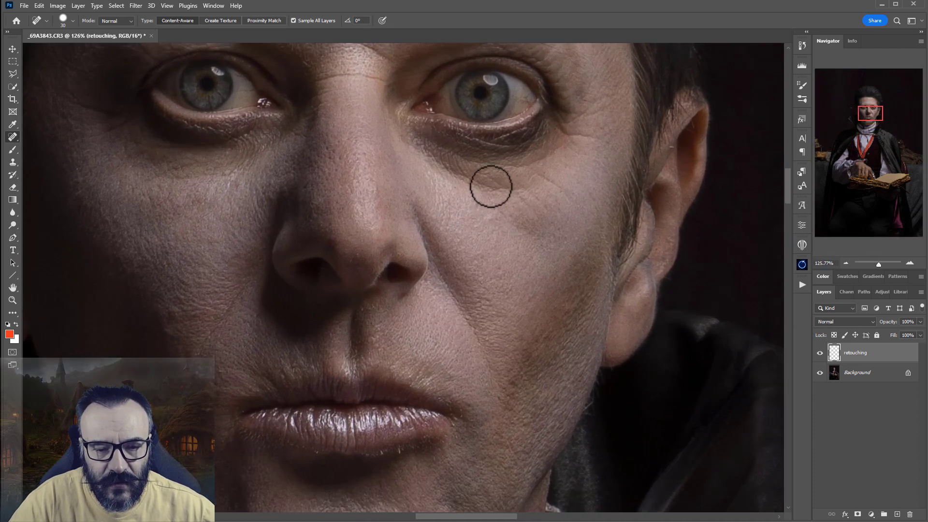
scroll(489, 184, up, 5)
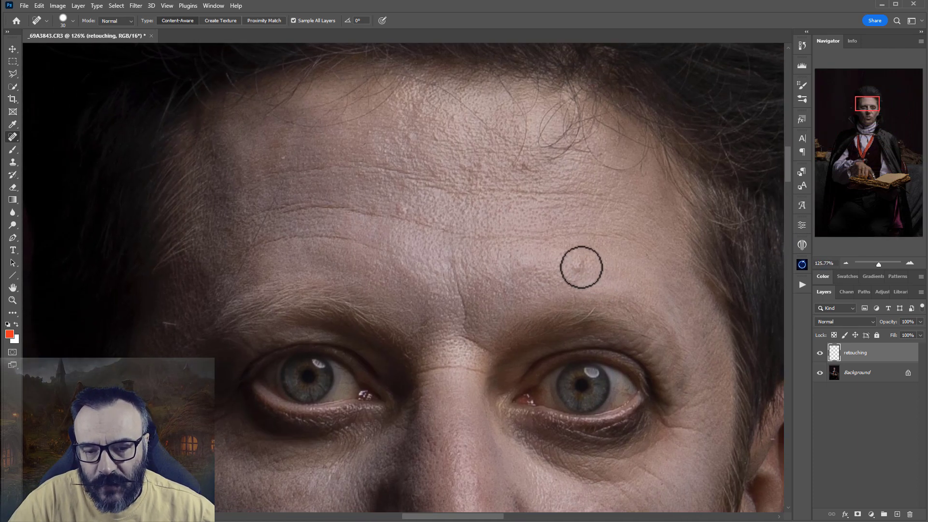
drag(575, 265, 596, 269)
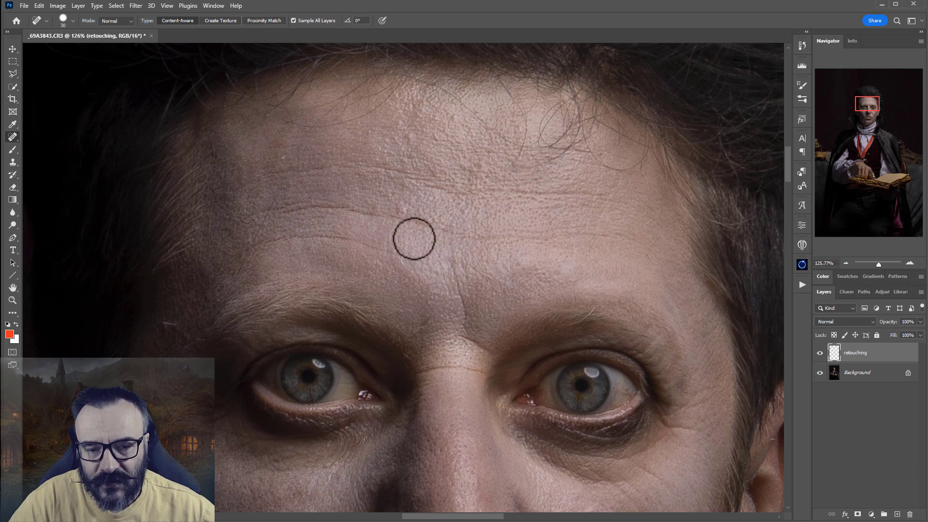
click(400, 208)
Heal the small marks at the shadowed temple and just below the lower lip.
scroll(305, 266, down, 3)
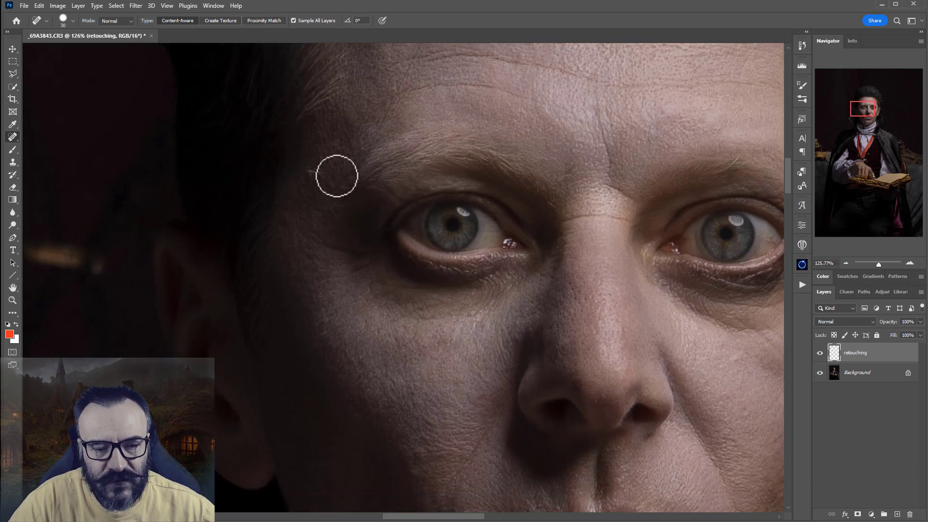
scroll(420, 241, down, 3)
drag(339, 148, 398, 110)
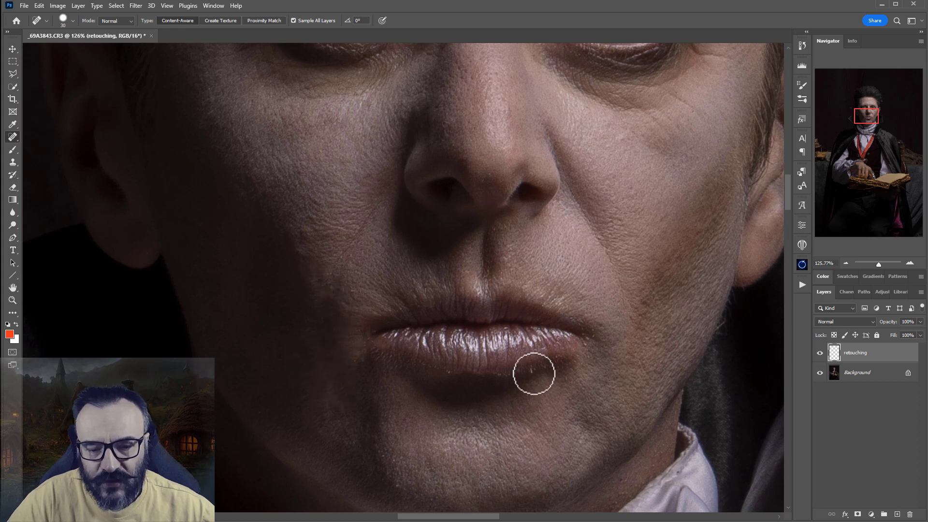
drag(636, 428, 524, 203)
click(446, 169)
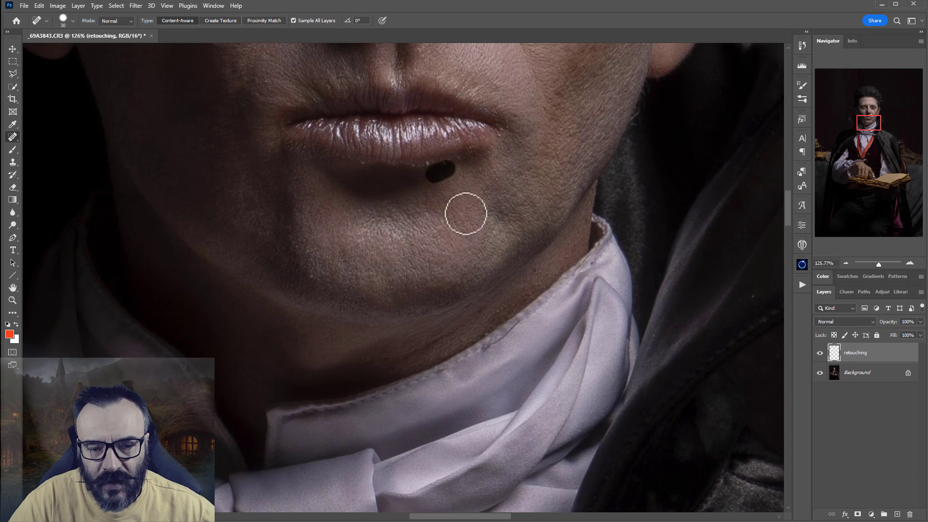
drag(548, 145, 538, 356)
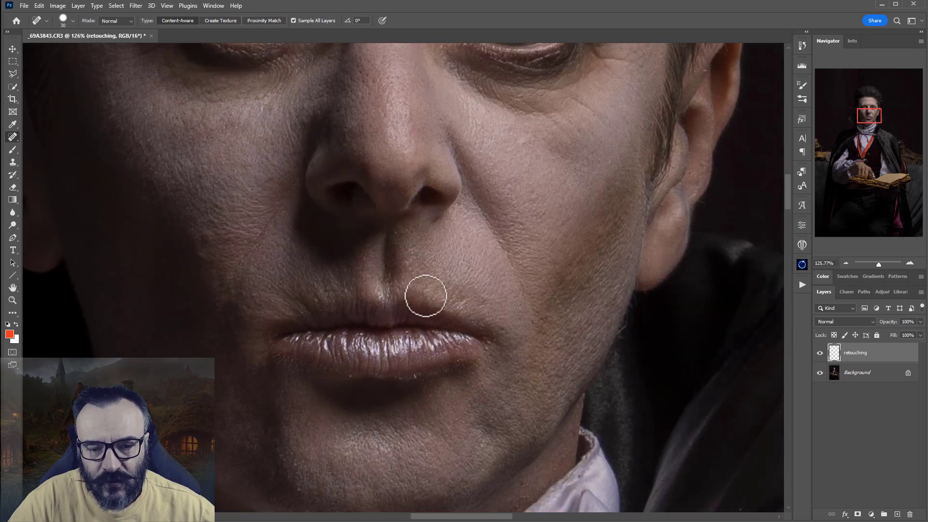
drag(425, 294, 393, 263)
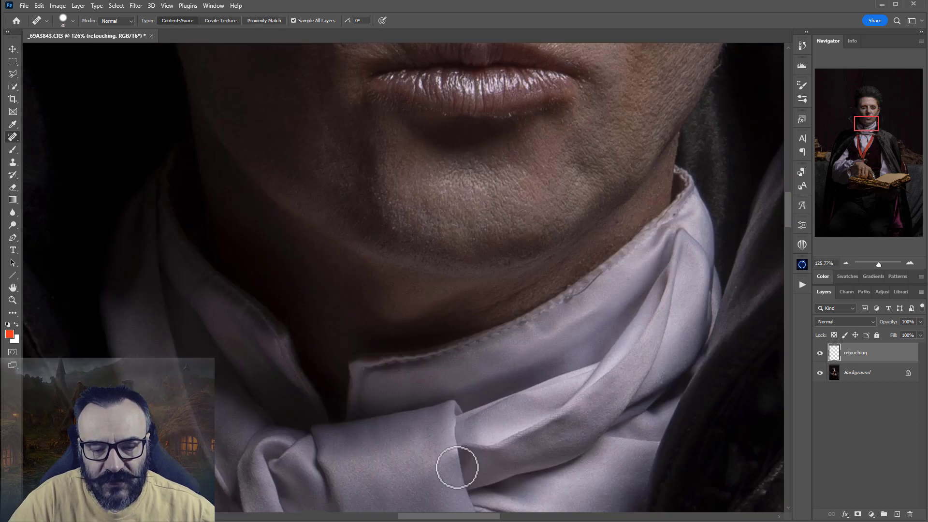
Examine the face, scarf, chain, clothing, hand and book for remaining flaws.
scroll(456, 465, up, 10)
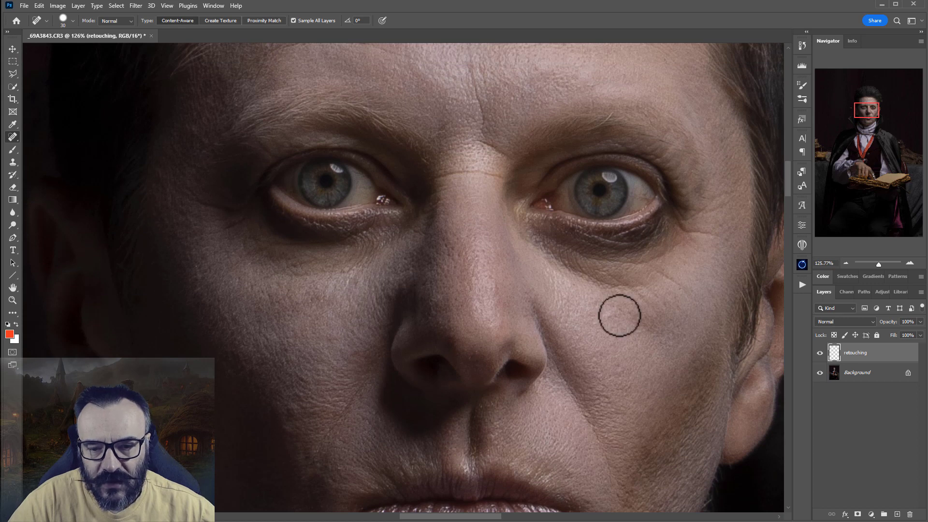
scroll(619, 315, down, 12)
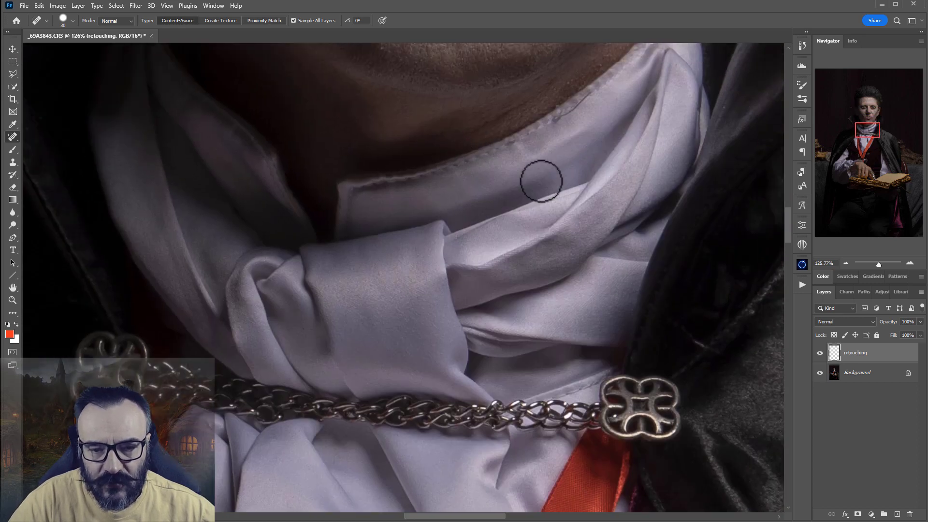
mouse_move(587, 89)
mouse_down()
mouse_move(522, 118)
mouse_move(498, 147)
mouse_up()
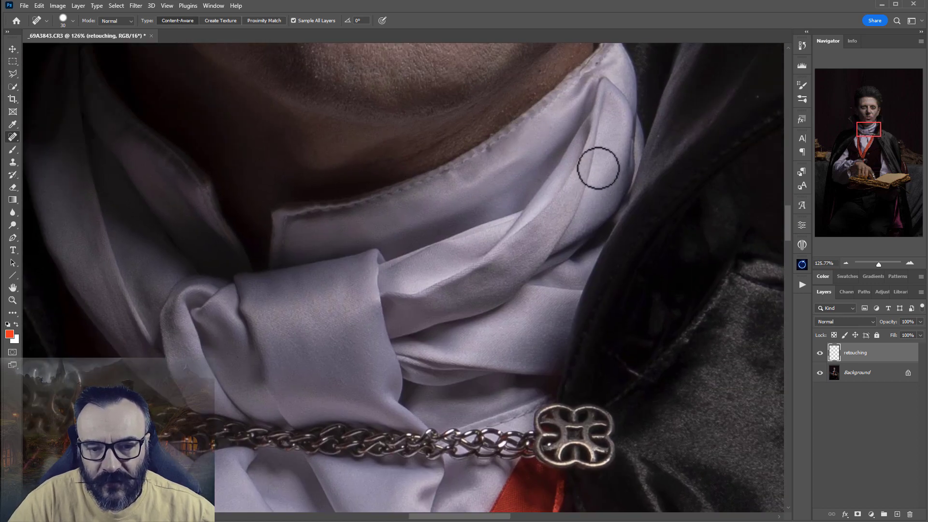
scroll(518, 183, down, 5)
scroll(579, 226, left, 3)
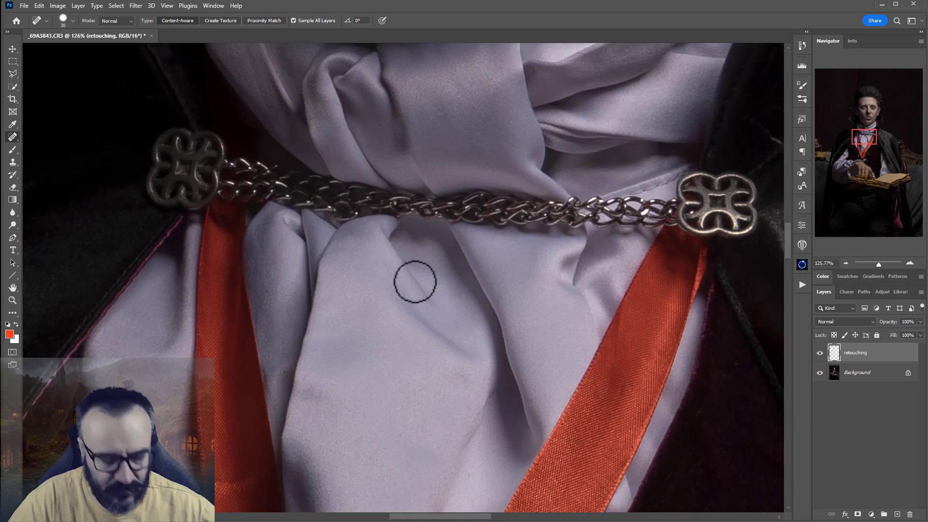
scroll(414, 275, down, 10)
scroll(506, 257, down, 3)
scroll(493, 251, down, 3)
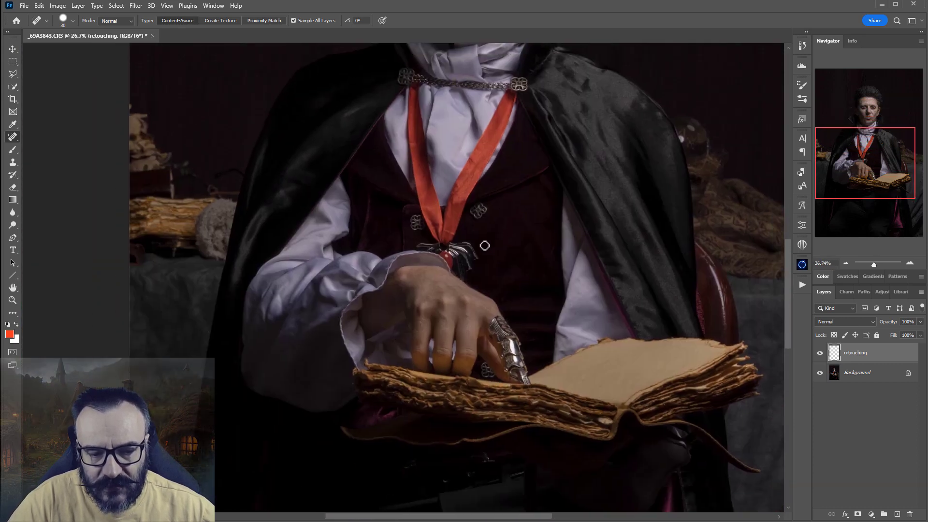
scroll(265, 244, right, 2)
scroll(463, 190, right, 3)
scroll(515, 88, down, 5)
scroll(421, 271, left, 3)
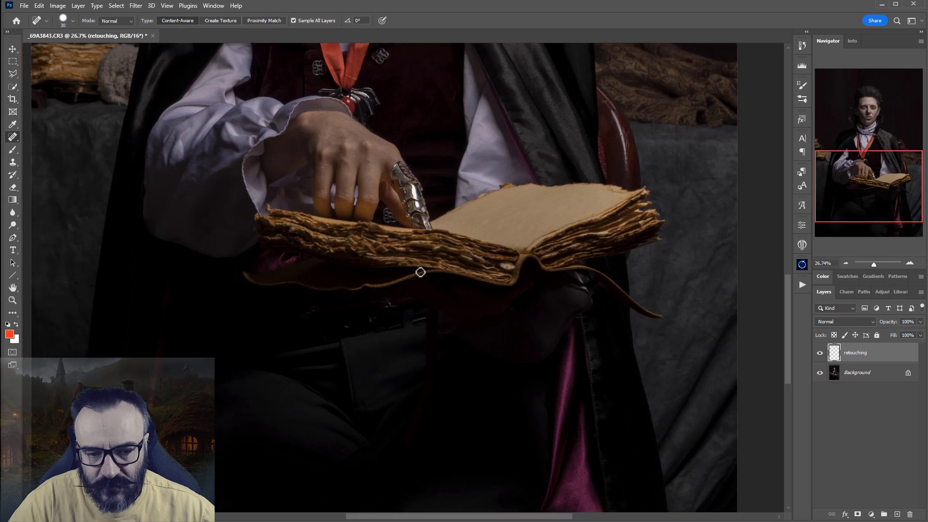
scroll(420, 271, up, 6)
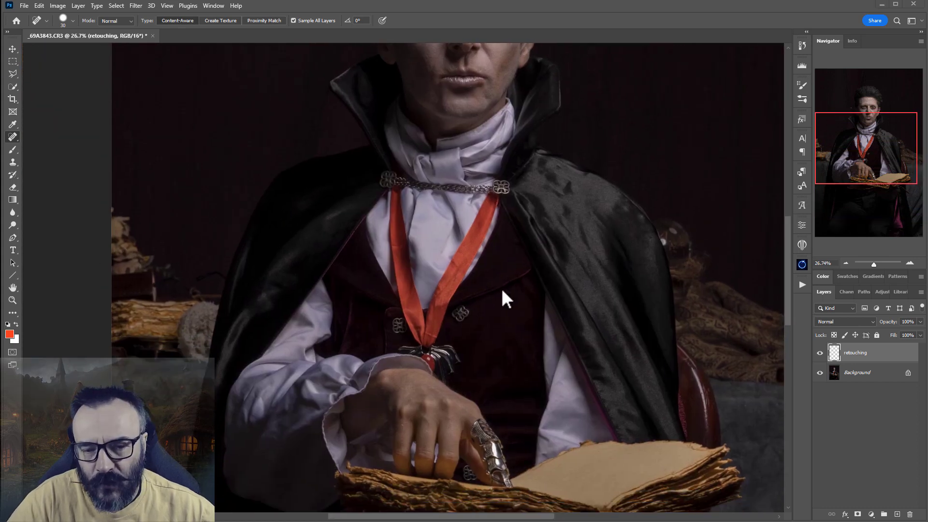
scroll(493, 226, down, 4)
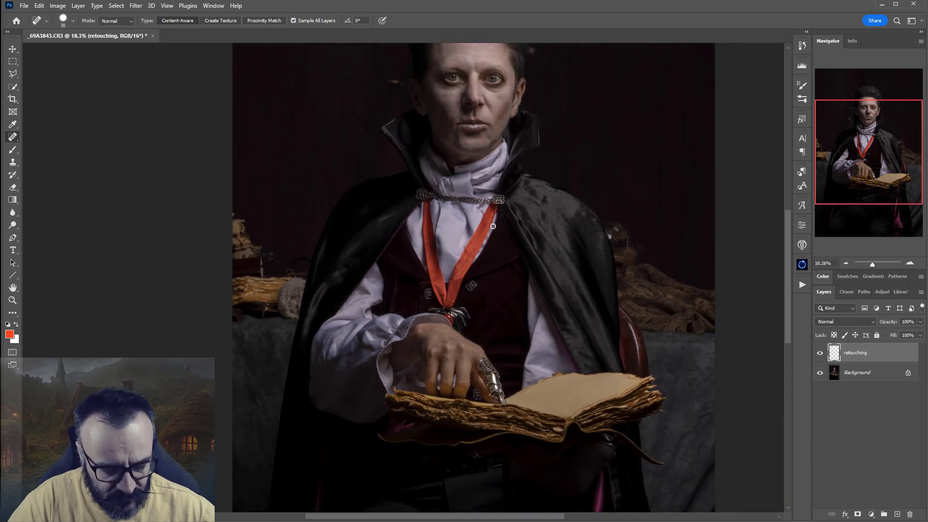
scroll(464, 222, right, 3)
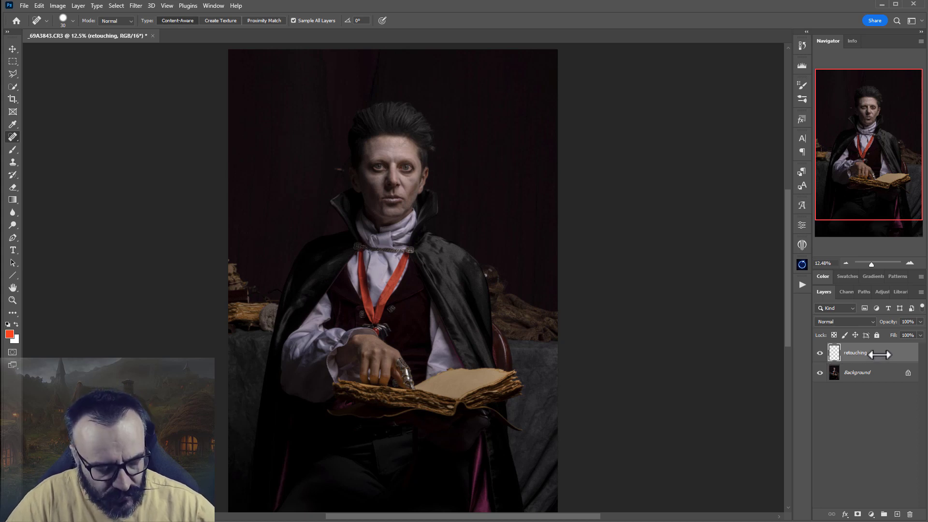
Stamp all visible layers into a new top layer and name it "smooth".
key(ctrl+shift+alt+e)
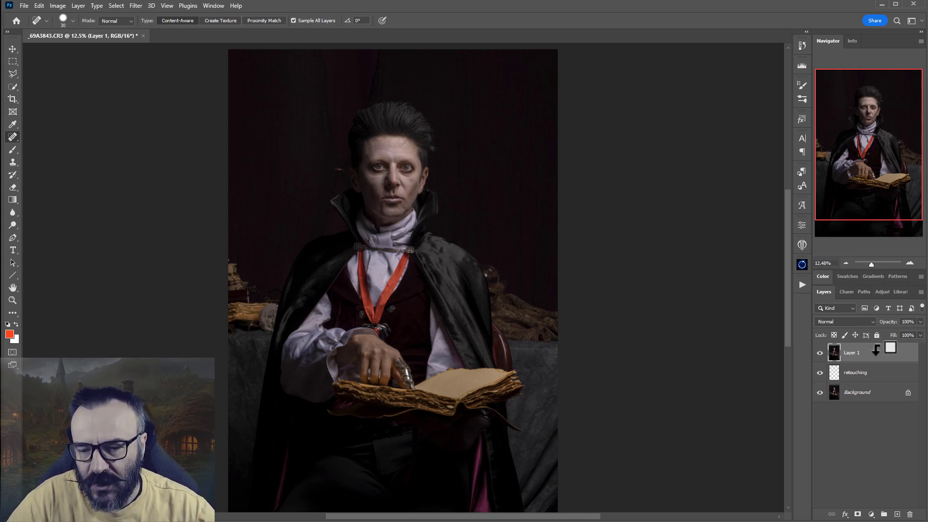
mouse_move(850, 355)
mouse_down()
mouse_move(863, 372)
mouse_move(857, 353)
mouse_up()
double_click(857, 352)
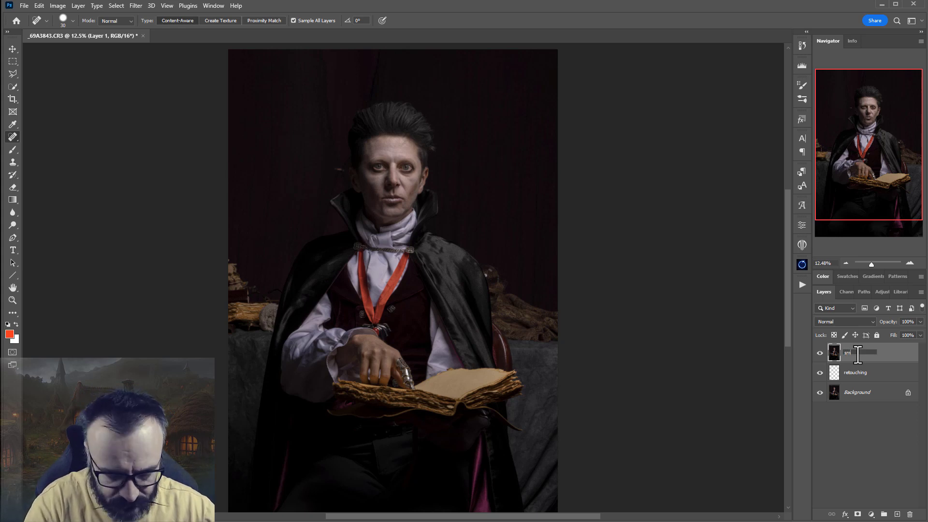
key(Return)
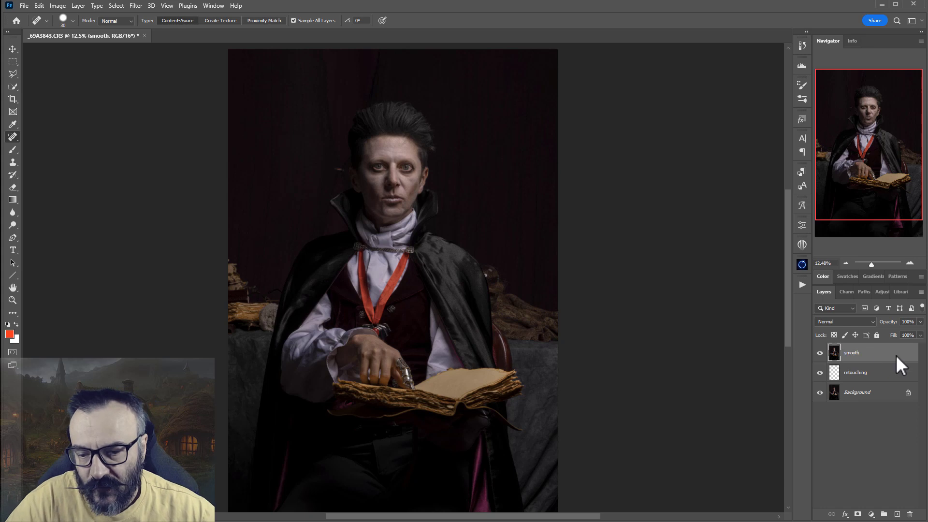
Apply the Dust & Scratches filter to the smooth layer with a 10-pixel radius and a threshold of 0 levels.
click(116, 5)
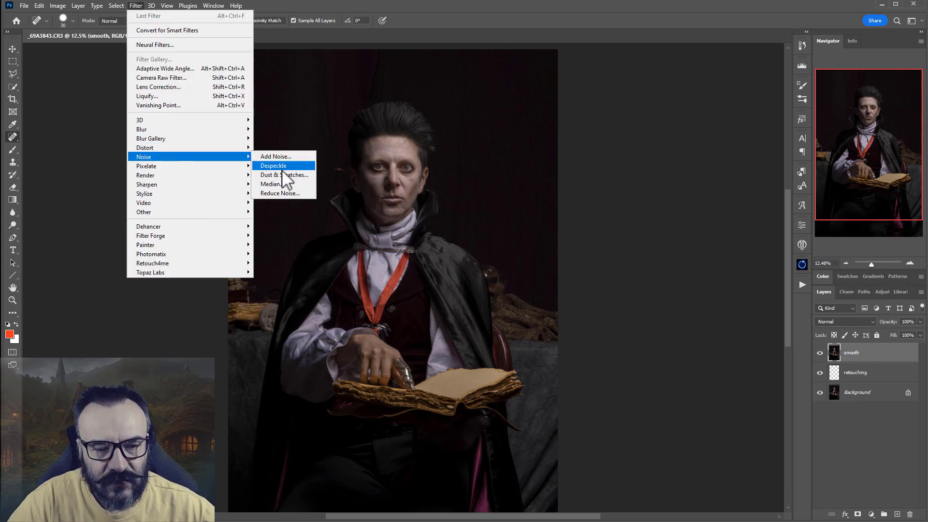
click(286, 180)
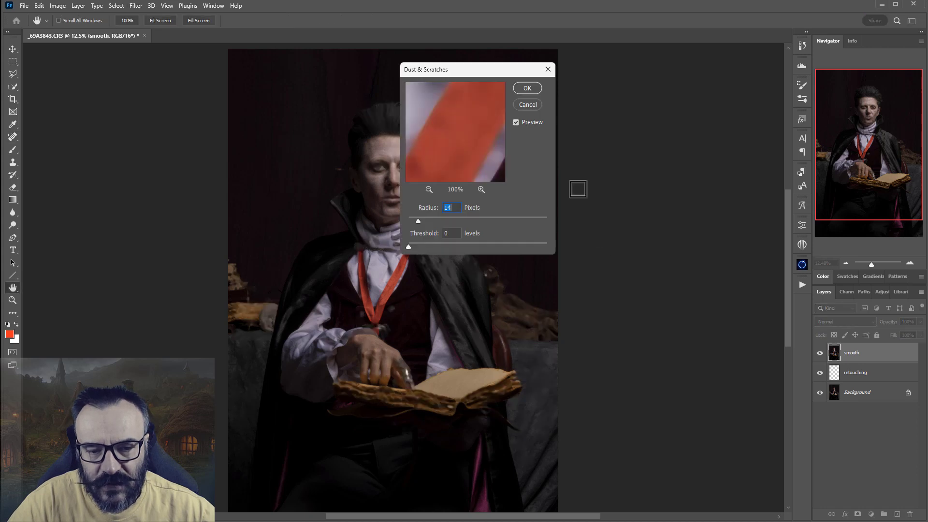
drag(494, 74, 559, 91)
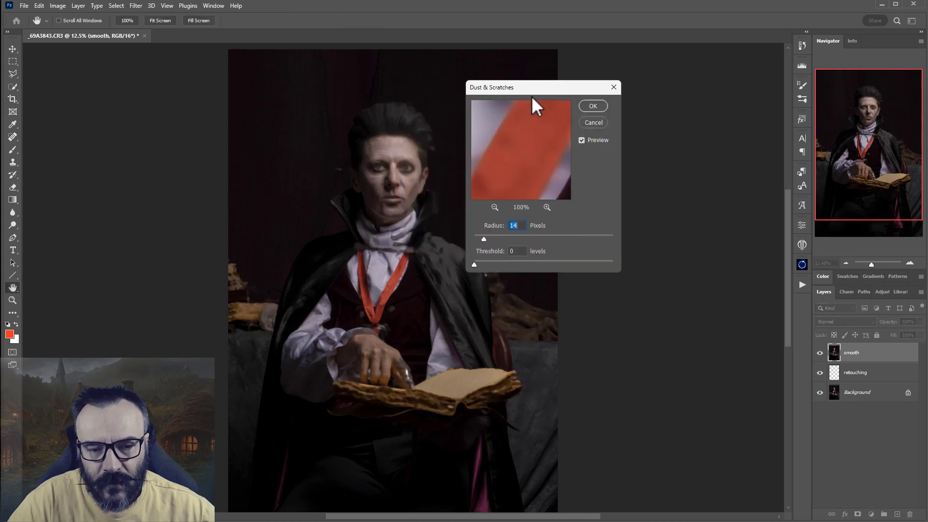
click(400, 154)
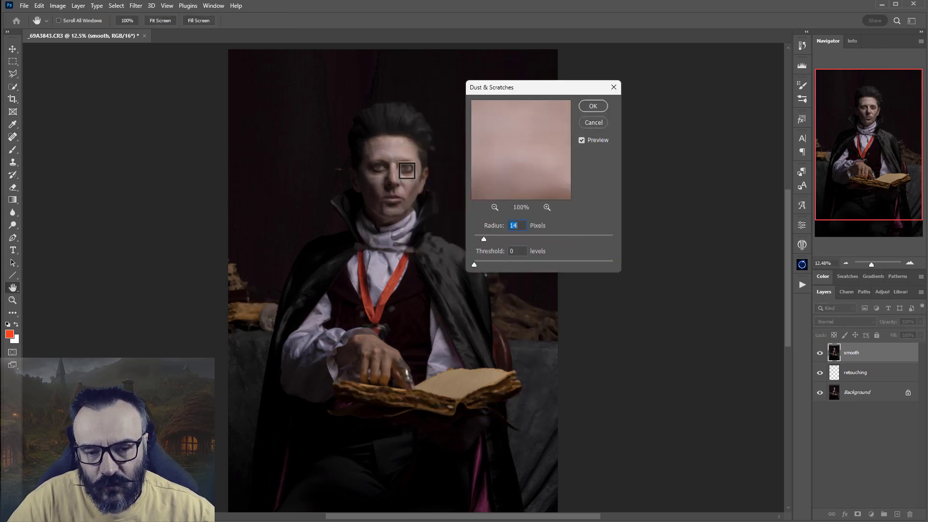
click(406, 171)
click(507, 235)
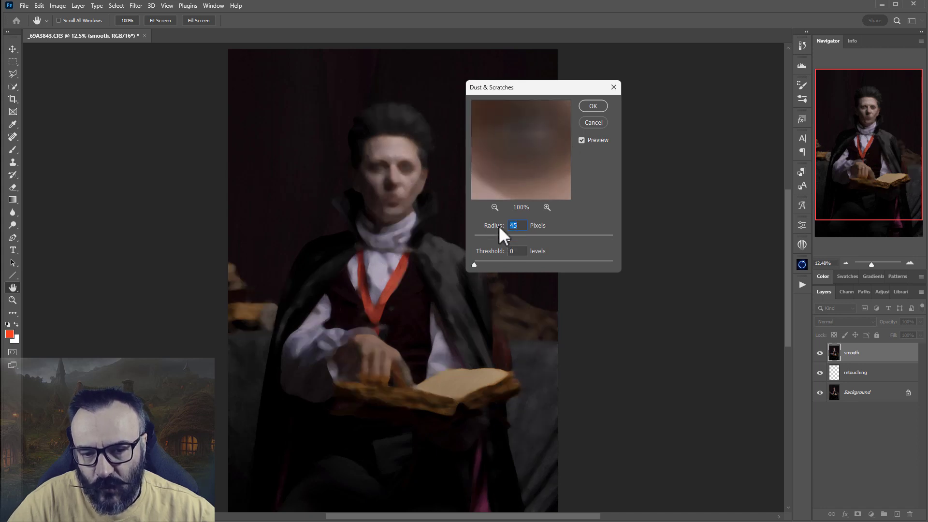
drag(496, 236, 480, 238)
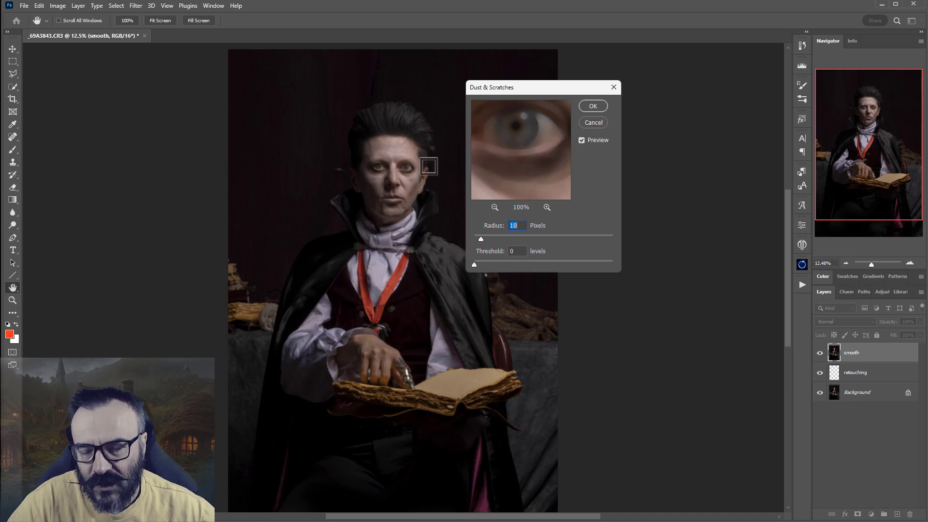
click(405, 179)
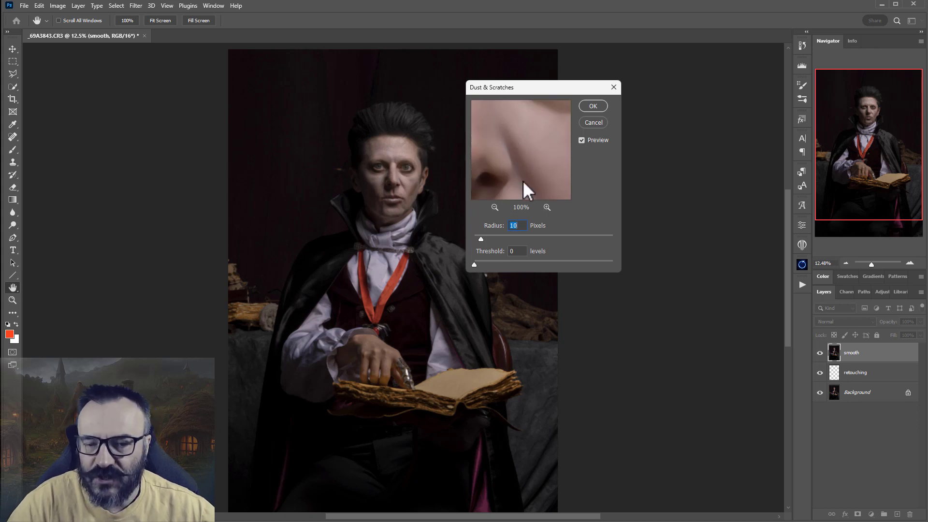
click(593, 106)
key(j)
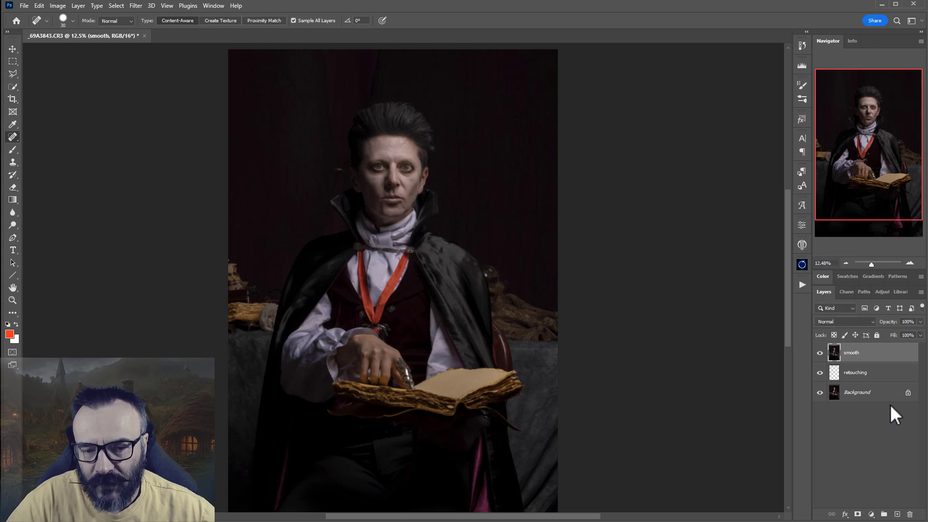
Add a black mask to the smooth layer and set up a soft round white brush at 155 px and 10% opacity.
alt+click(857, 514)
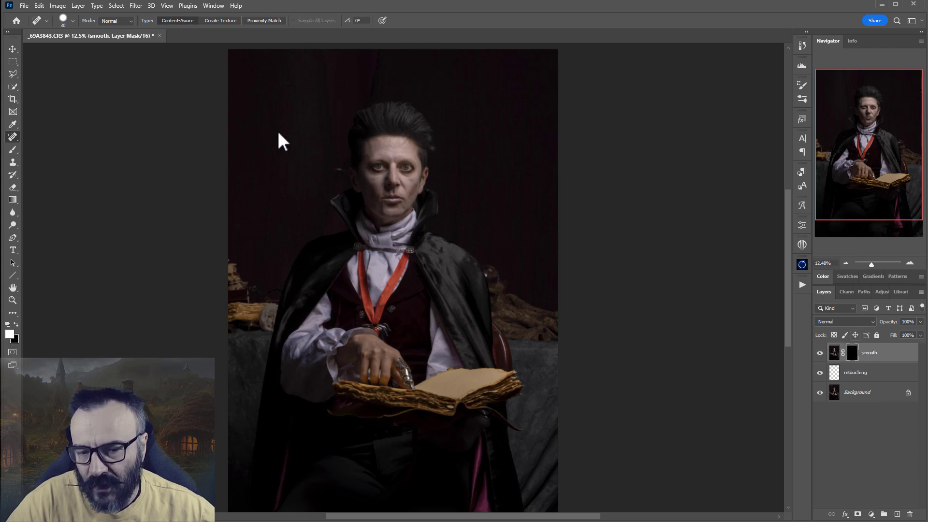
click(15, 150)
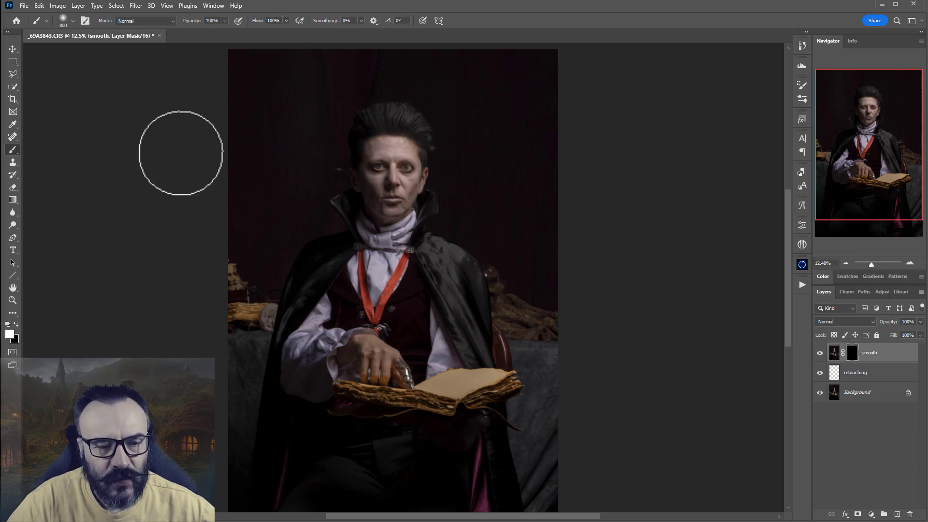
scroll(332, 154, up, 5)
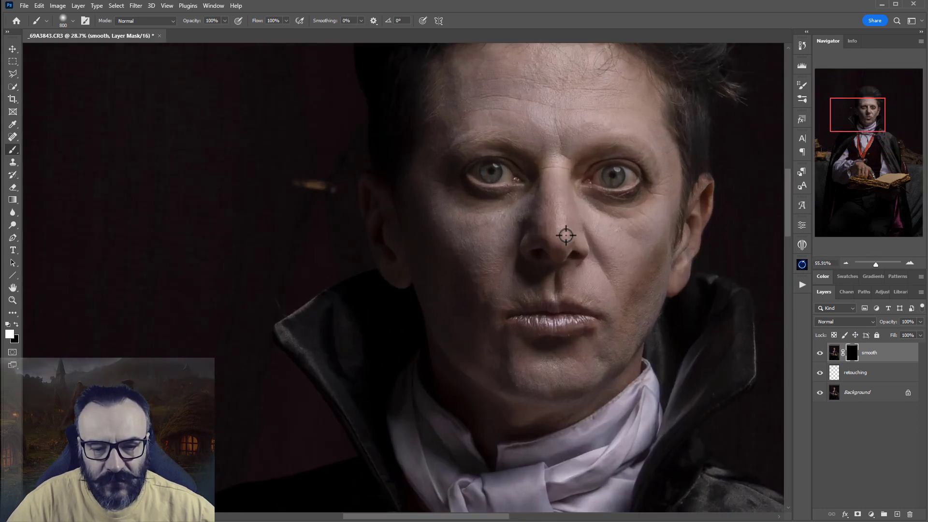
drag(590, 261, 464, 287)
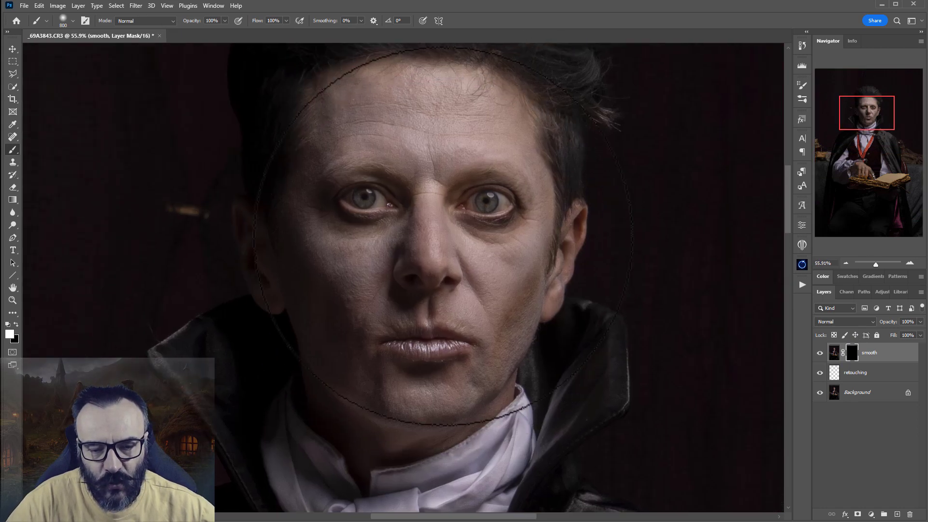
right_click(447, 236)
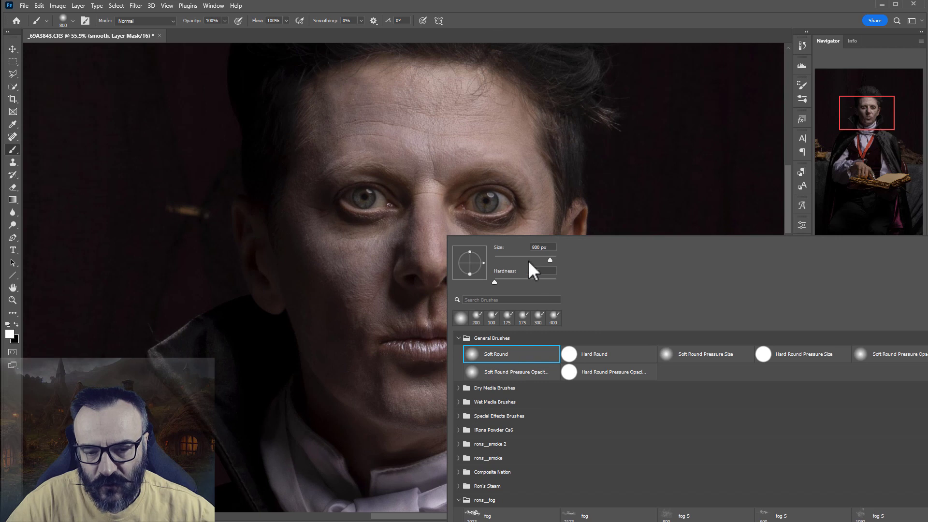
click(214, 30)
click(225, 21)
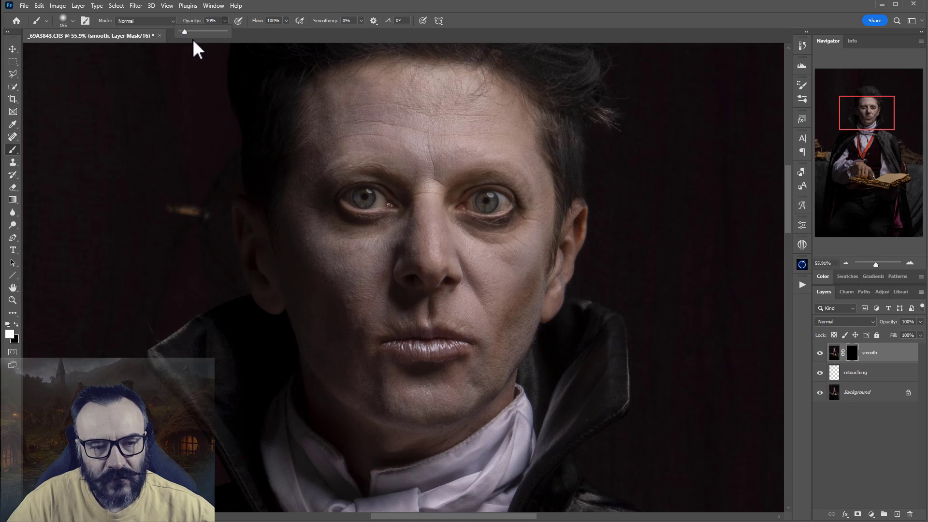
click(420, 100)
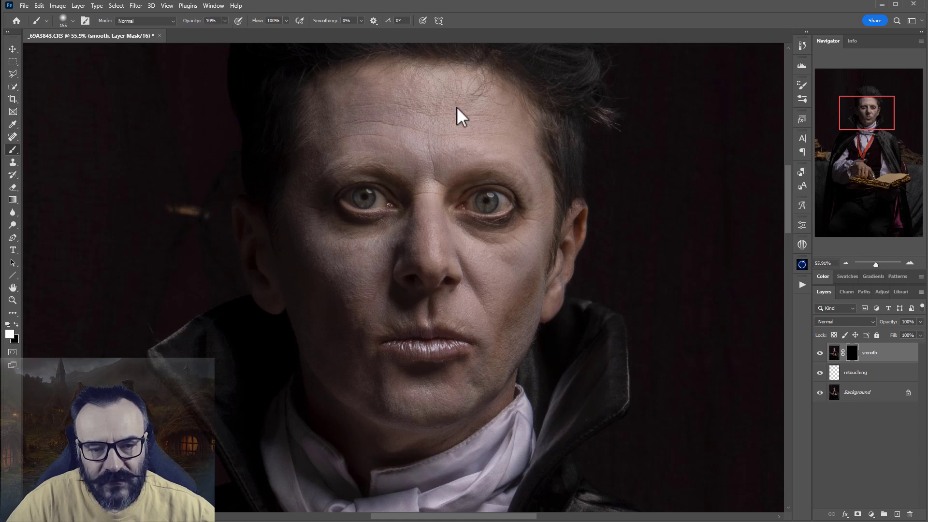
Paint the smoothing into the mask over the forehead wrinkles and skin texture.
scroll(443, 115, up, 5)
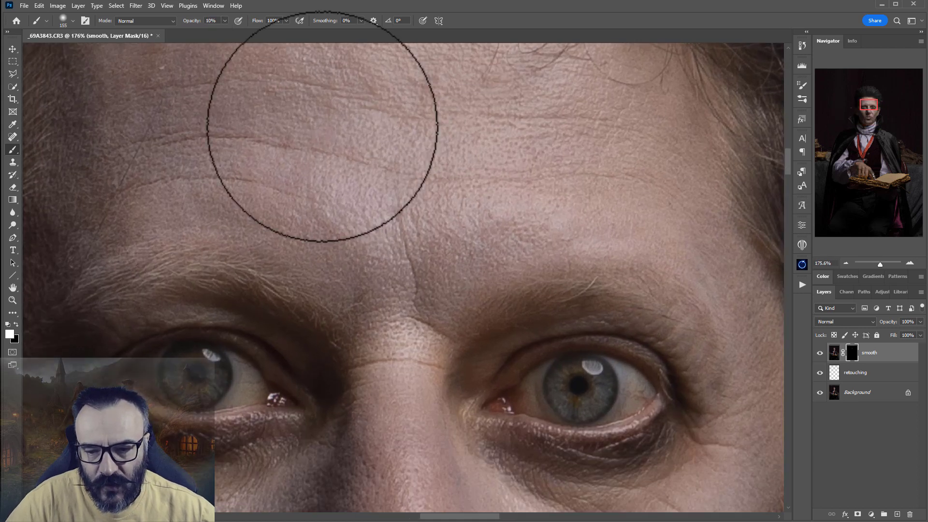
scroll(476, 207, up, 3)
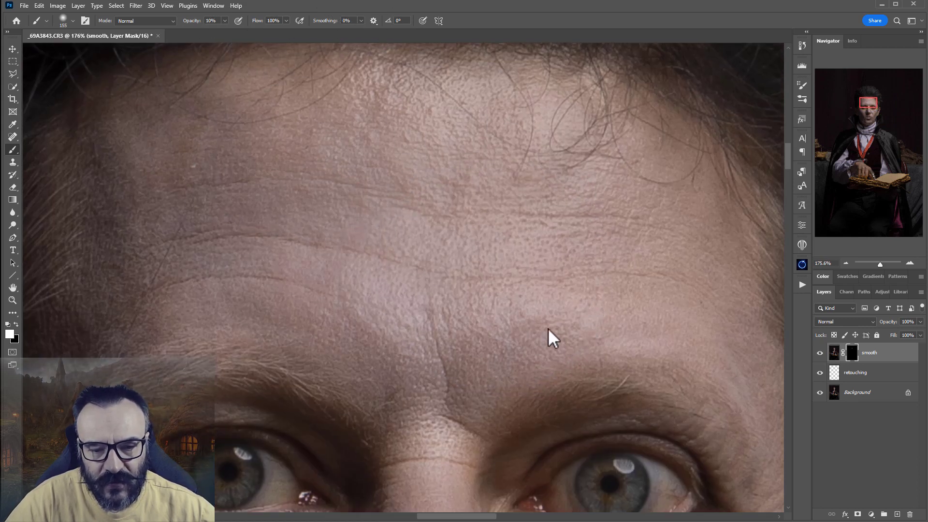
scroll(535, 231, down, 2)
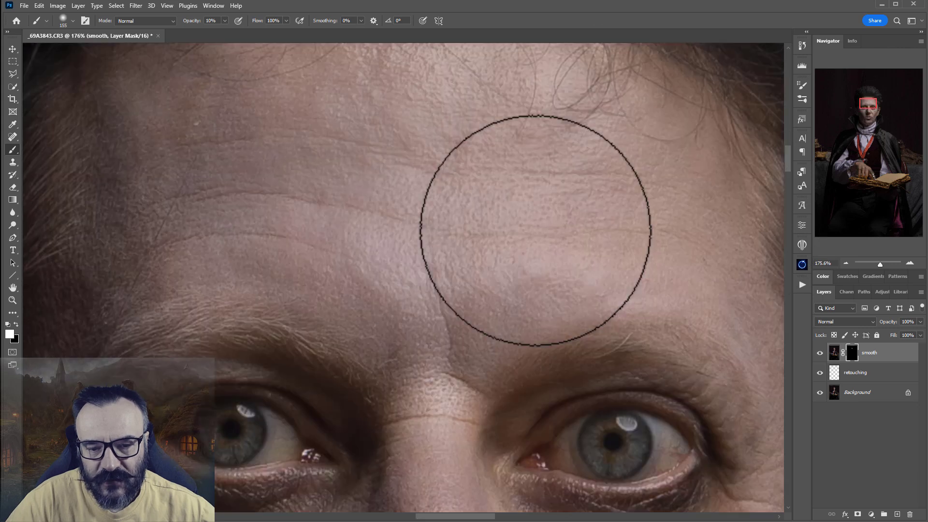
Brush the smoothing over the nose, the shadowed cheek and the skin around the mouth on the mask.
scroll(393, 310, down, 6)
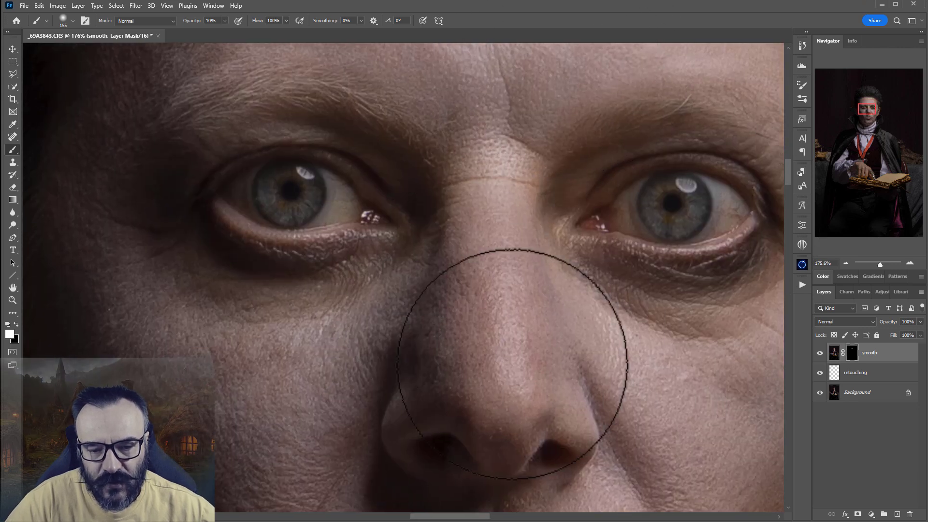
scroll(517, 356, down, 8)
scroll(518, 356, left, 2)
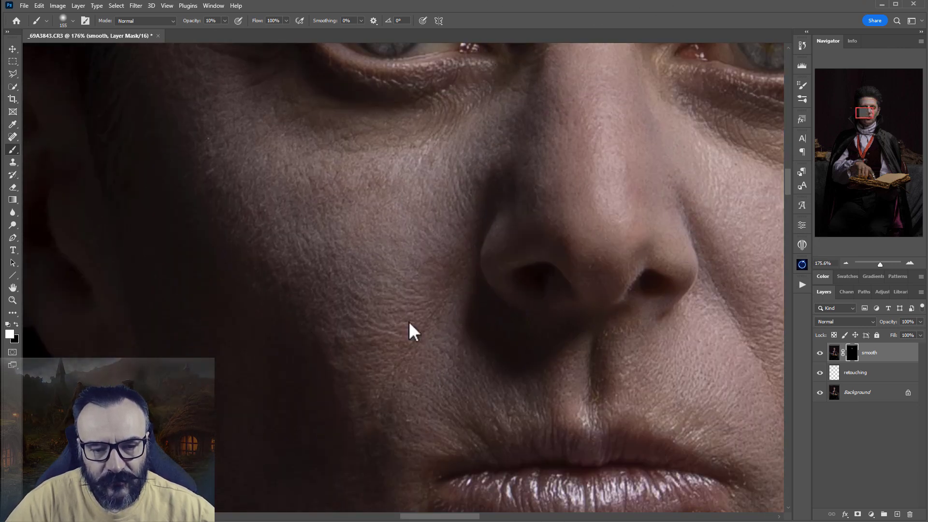
scroll(369, 190, down, 4)
scroll(369, 190, right, 3)
scroll(265, 176, down, 4)
scroll(266, 176, right, 2)
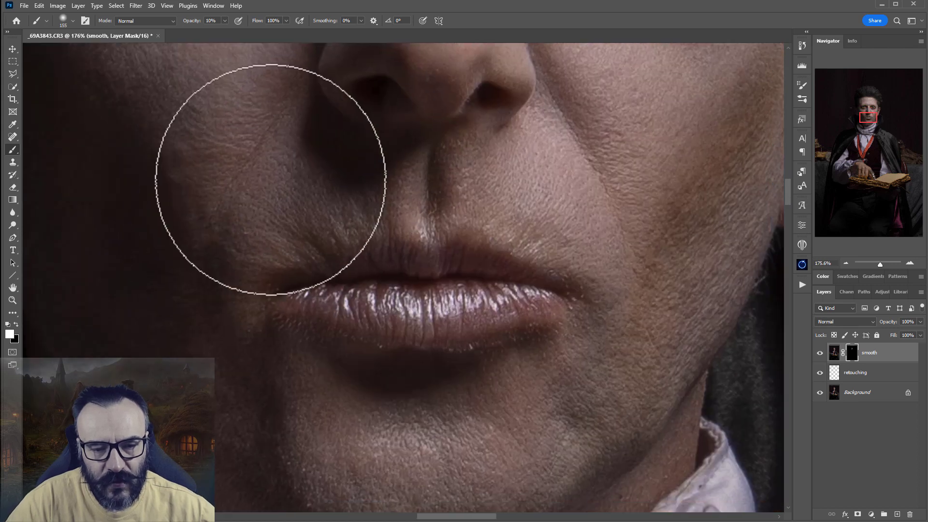
Paint the mask to smooth the lit cheek, the skin below the eye and the jaw.
scroll(574, 383, up, 4)
scroll(574, 383, right, 2)
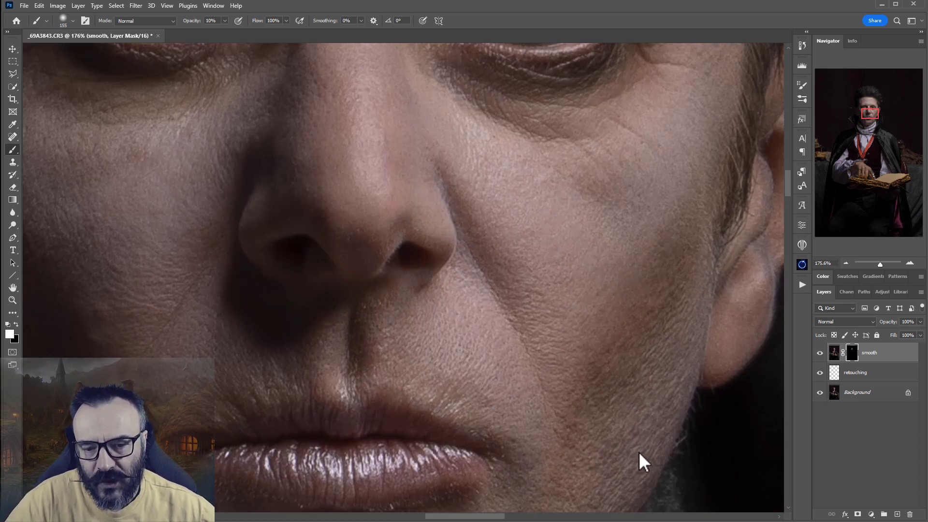
scroll(551, 206, up, 4)
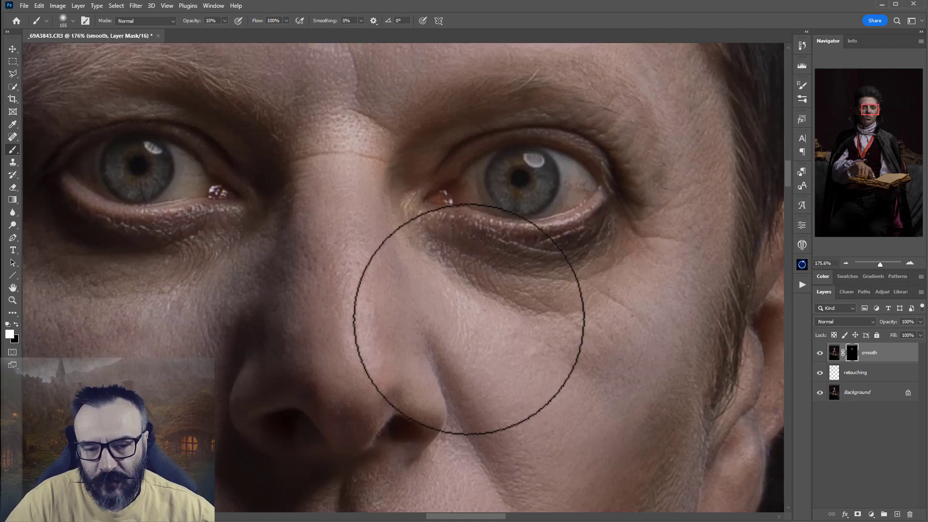
scroll(466, 321, down, 5)
scroll(474, 338, down, 5)
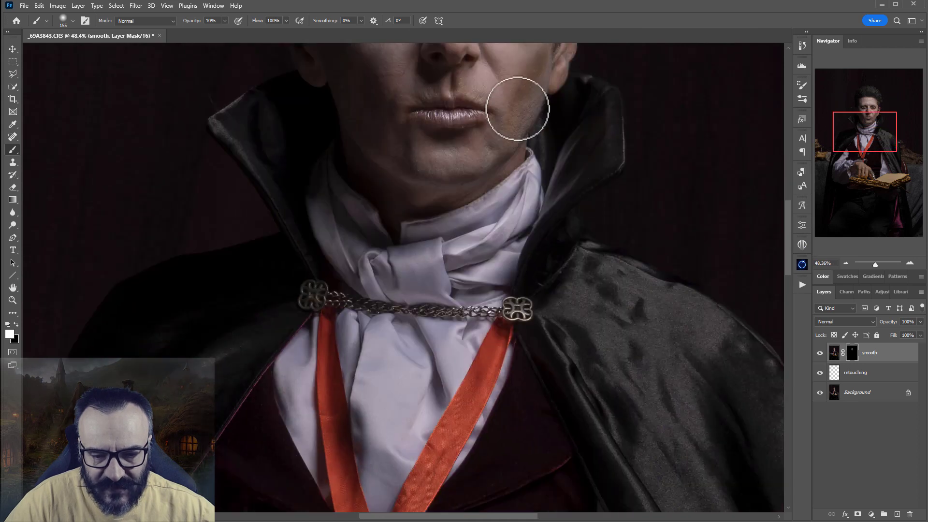
scroll(483, 194, down, 3)
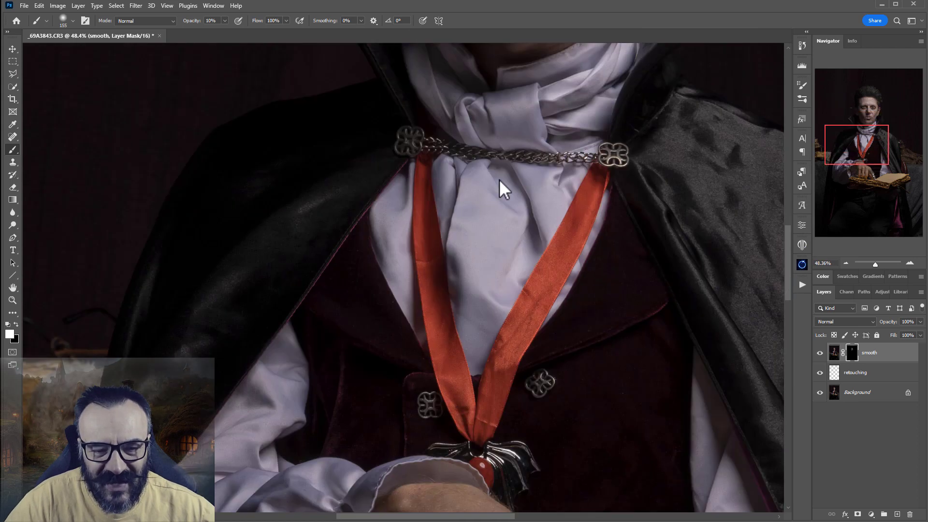
scroll(464, 124, up, 1)
scroll(382, 194, up, 4)
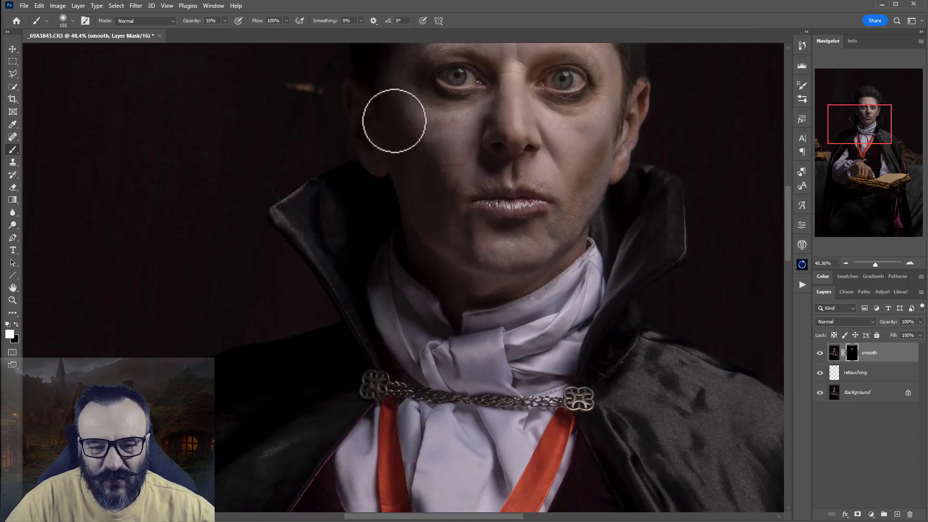
Brush the smoothing onto the back of the hand and the fingers resting on the book.
scroll(494, 286, down, 5)
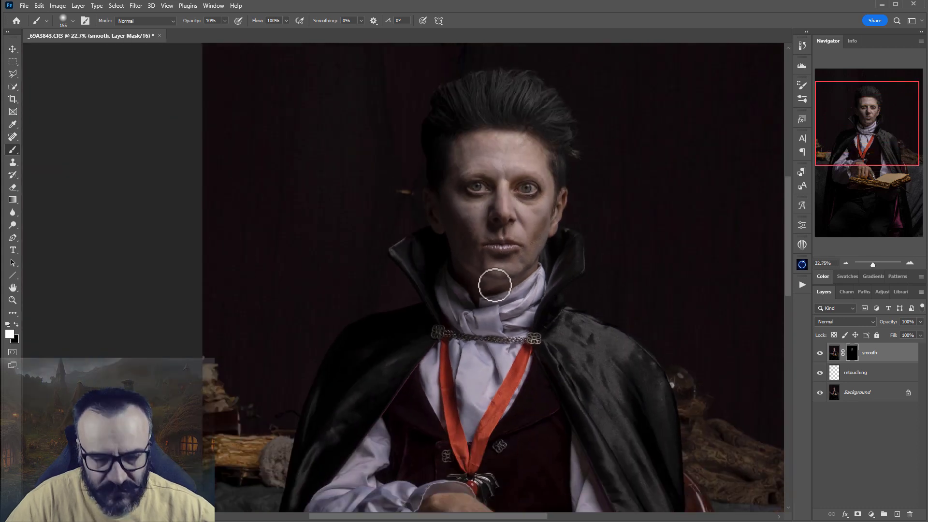
scroll(483, 314, down, 3)
scroll(414, 339, up, 1)
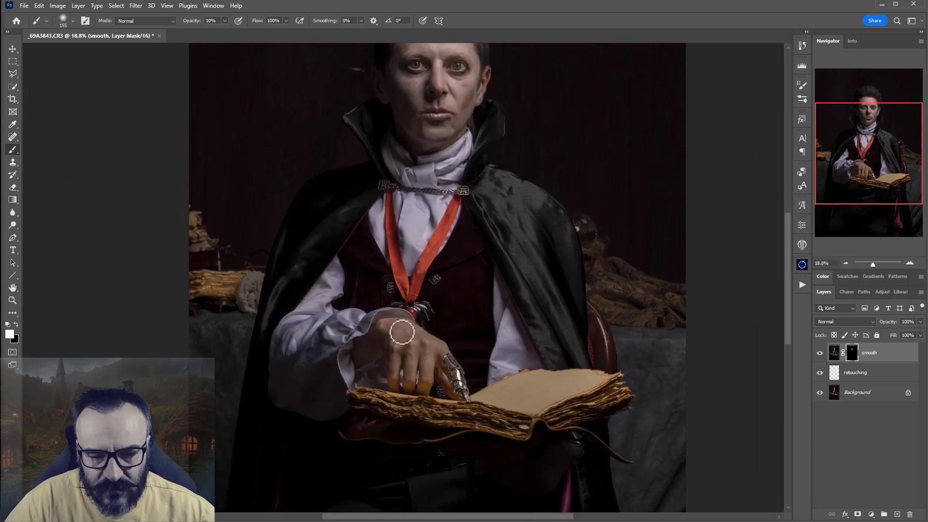
scroll(433, 370, up, 5)
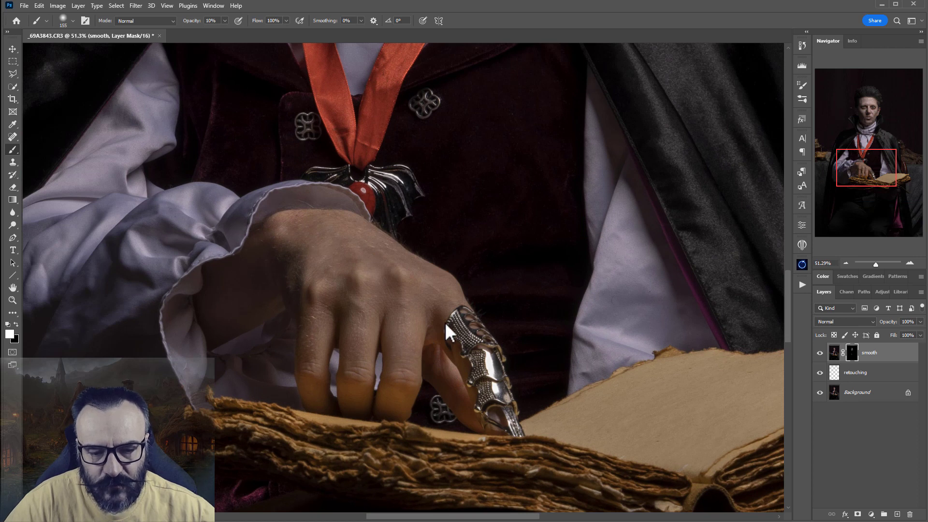
scroll(360, 247, down, 4)
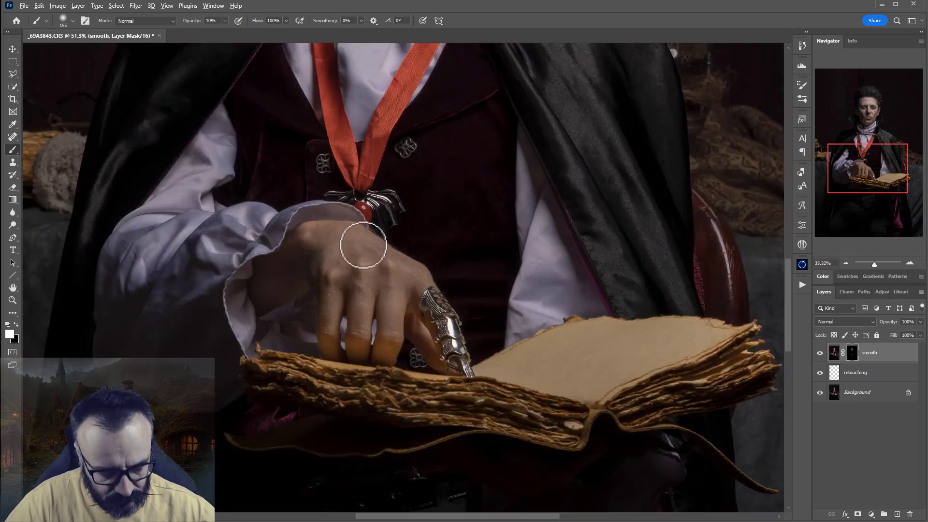
scroll(363, 249, down, 2)
drag(427, 180, 424, 284)
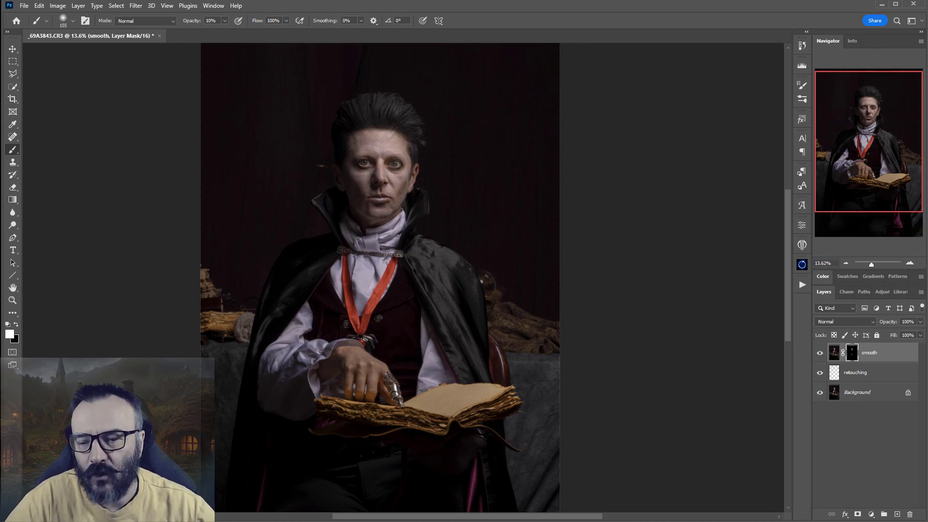
Stamp all visible layers into a new top layer and name it "hair".
key(ctrl+alt+shift+e)
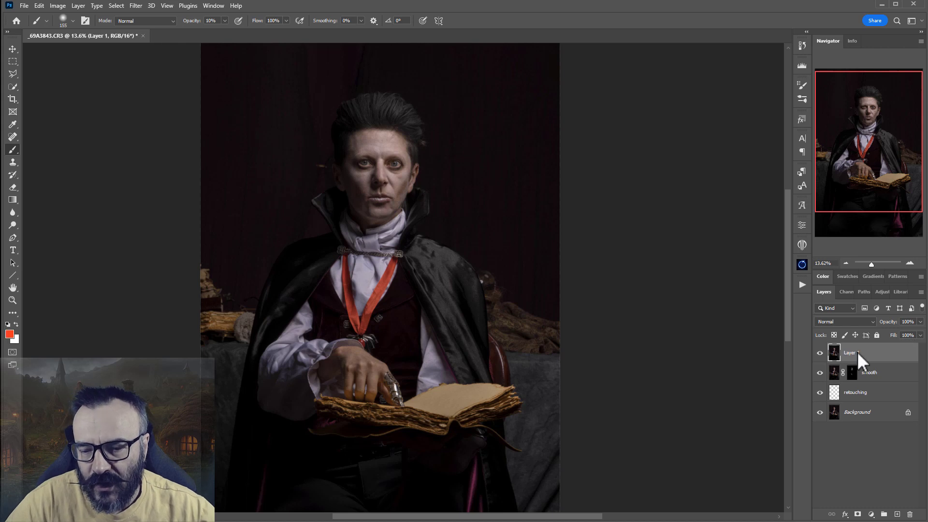
click(861, 351)
text(hai)
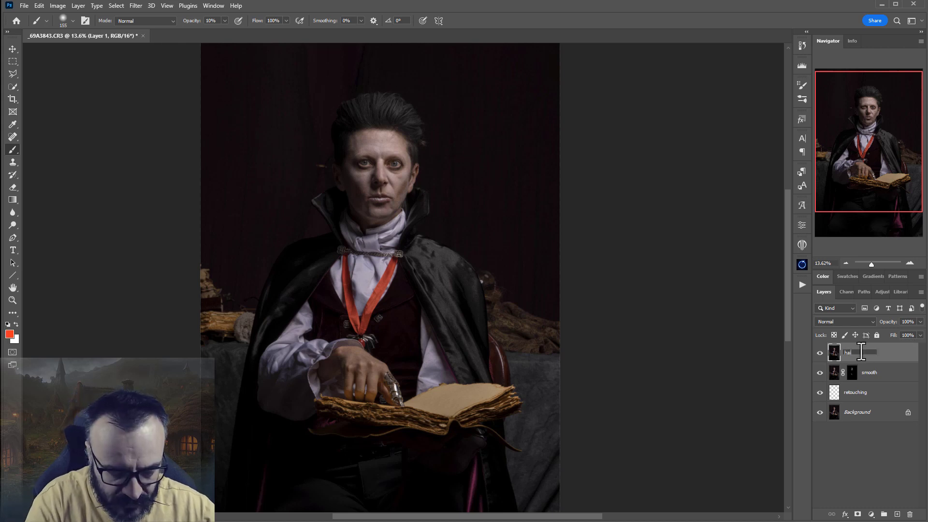
text(r)
key(Return)
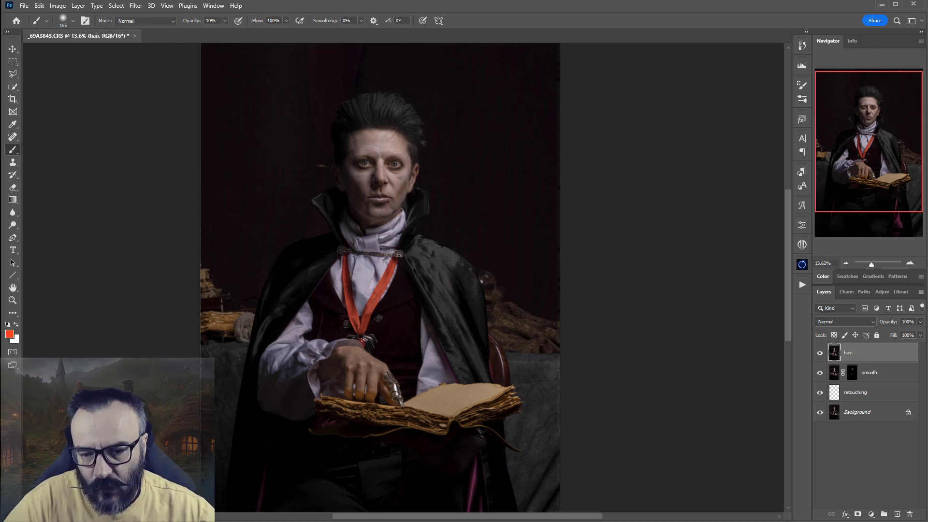
Apply an Oil Paint filter to the hair layer with Stylization 10, Cleanliness 10, Scale 1.1, Bristle Detail 0.9 and Shine 1.3.
click(137, 6)
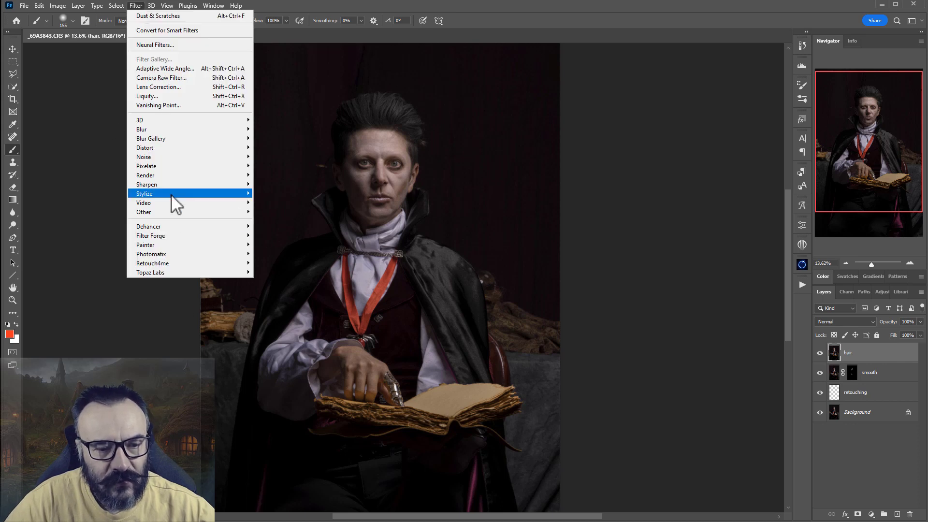
mouse_move(171, 195)
click(269, 233)
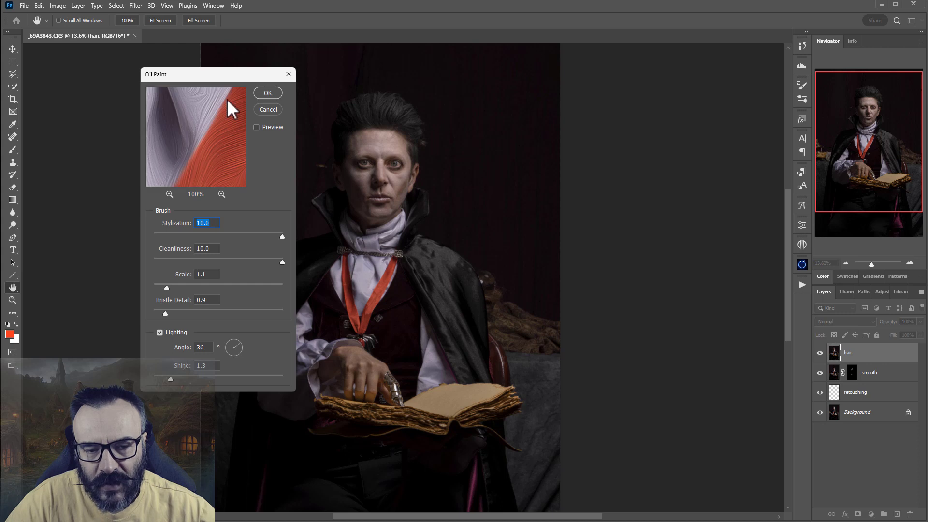
mouse_move(227, 71)
mouse_down()
mouse_move(463, 79)
mouse_move(455, 76)
mouse_up()
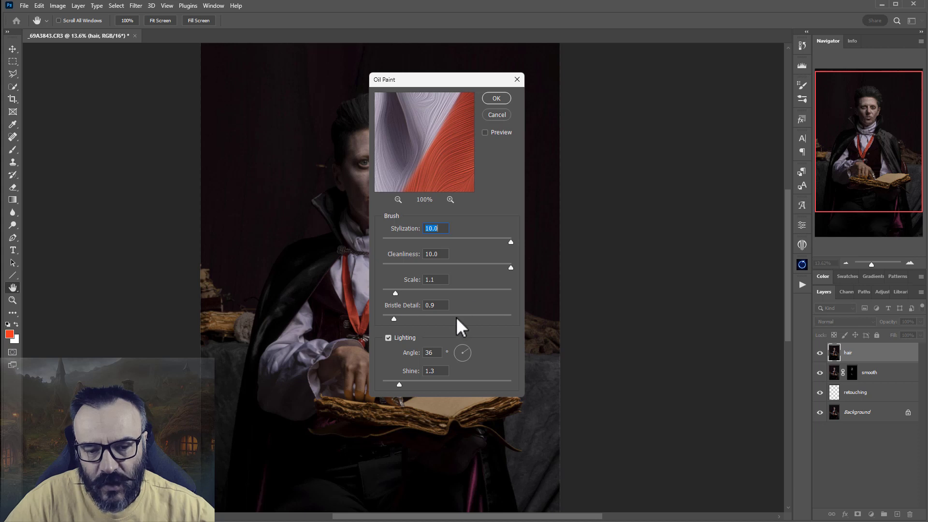
drag(463, 349, 471, 345)
click(496, 99)
key(b)
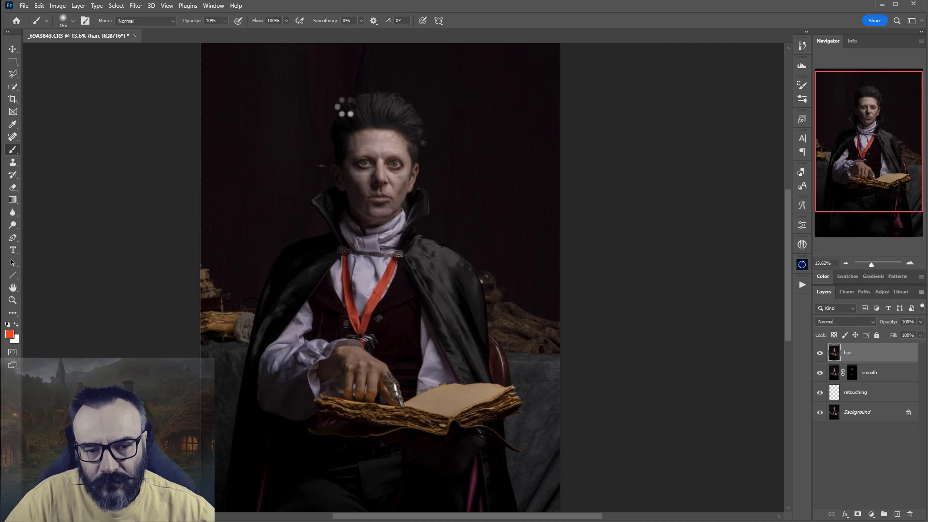
Sharpen the hair layer with Unsharp Mask at 120%, radius 1.0 pixel and threshold 0.
click(136, 5)
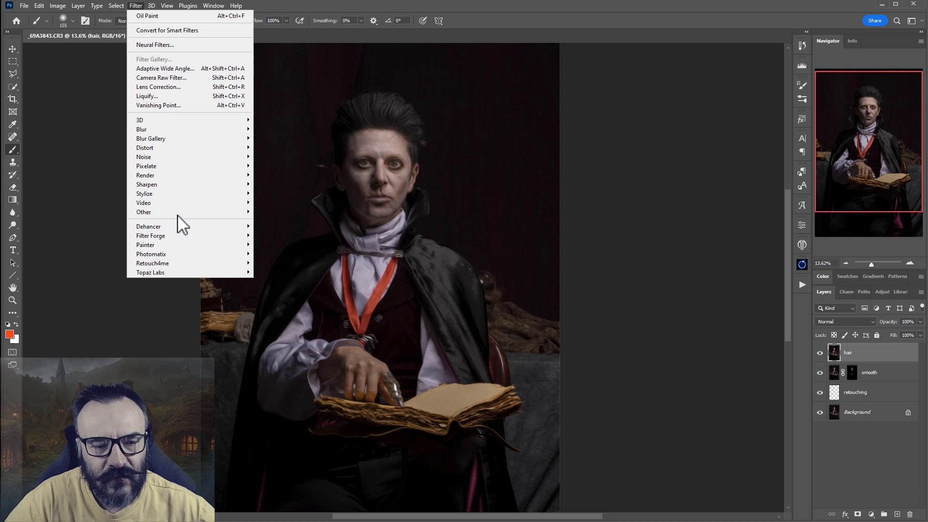
mouse_move(182, 185)
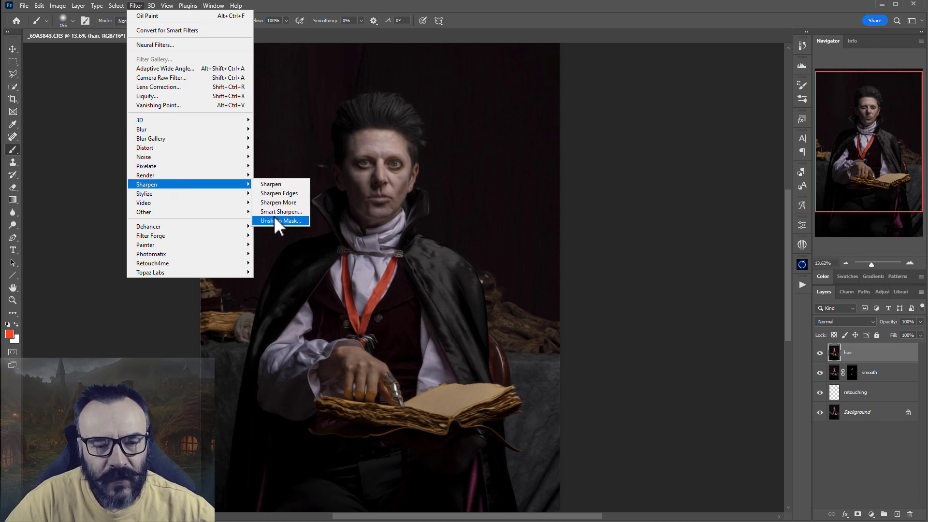
click(274, 220)
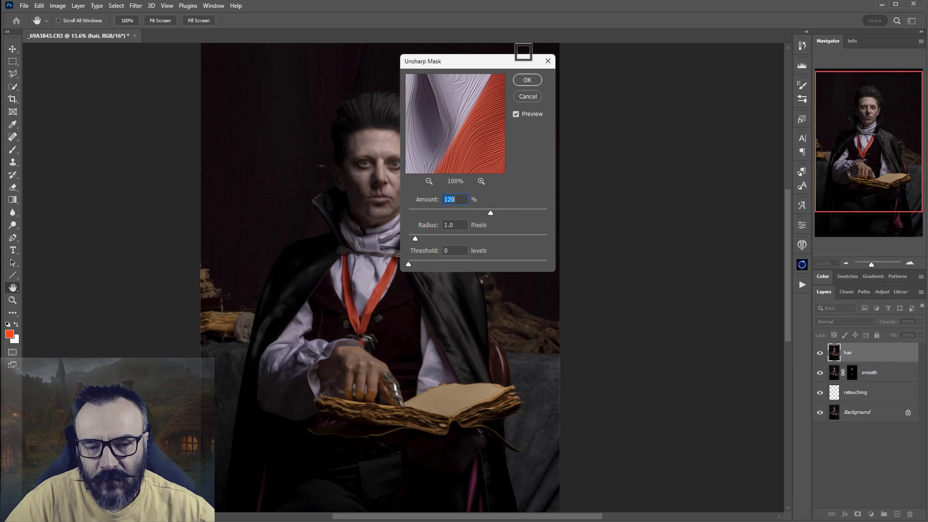
click(522, 79)
Hide the painterly effect of the hair layer behind a black layer mask.
click(13, 48)
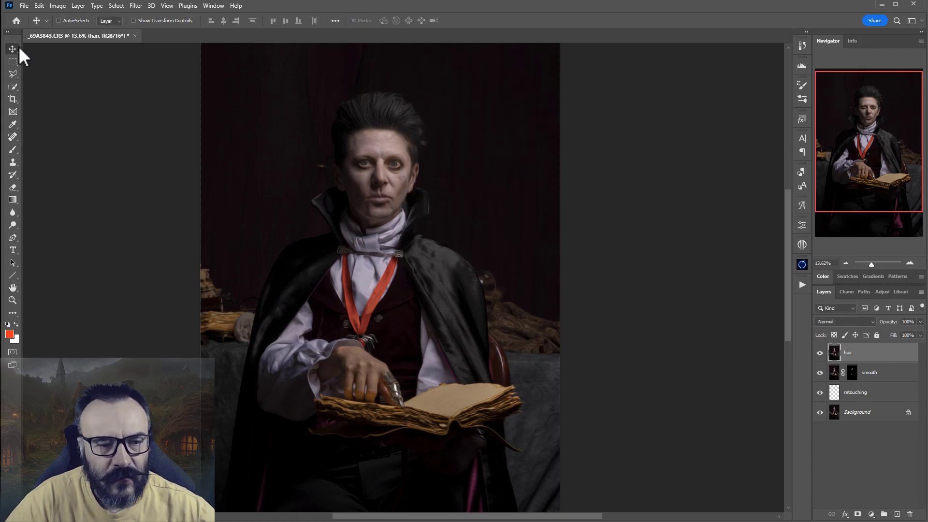
scroll(399, 109, up, 5)
scroll(399, 109, up, 3)
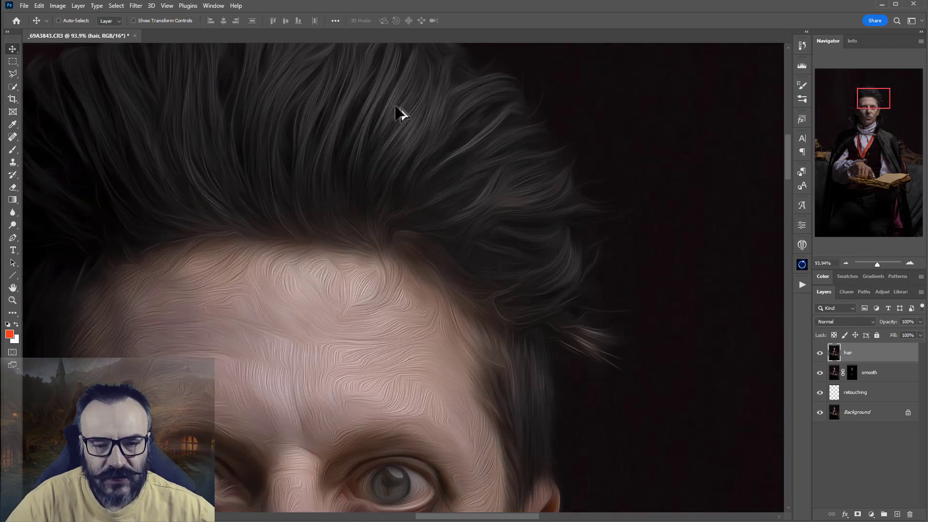
scroll(420, 280, up, 3)
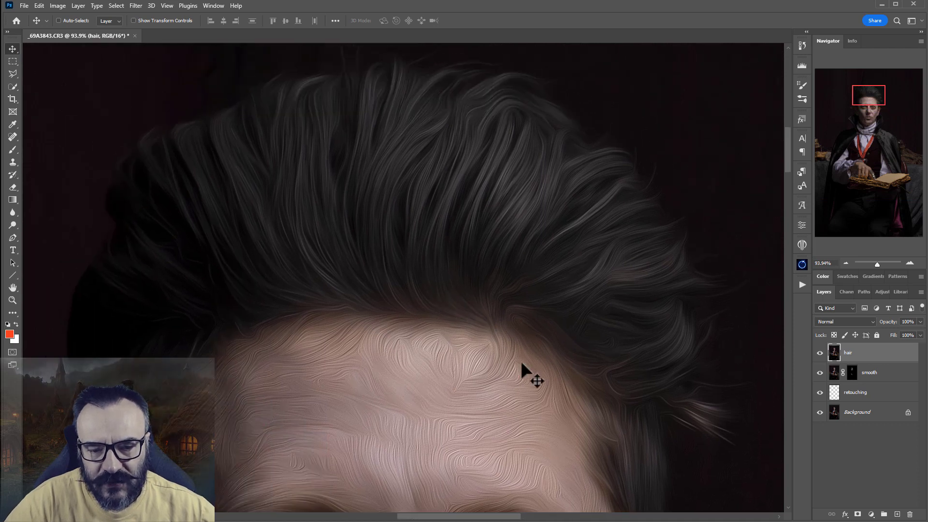
scroll(520, 251, down, 4)
scroll(488, 273, up, 1)
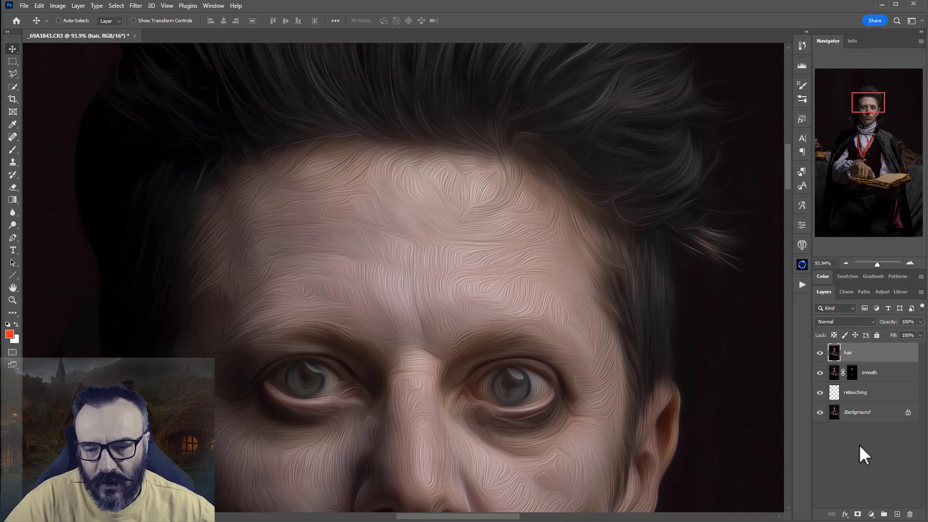
alt+click(857, 514)
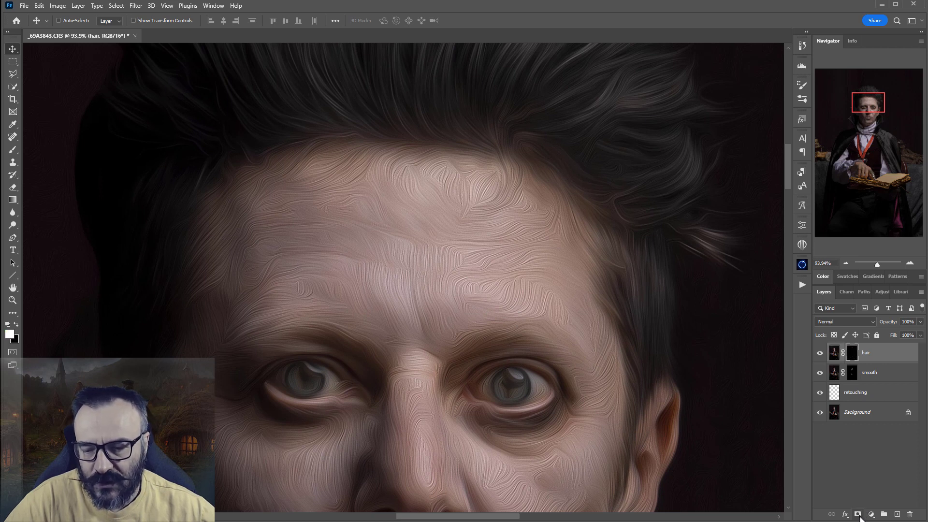
Paint the painterly effect into the hair above the forehead on the mask, using a 400 px white brush at 10% opacity.
click(13, 149)
scroll(343, 187, up, 1)
scroll(343, 187, up, 1)
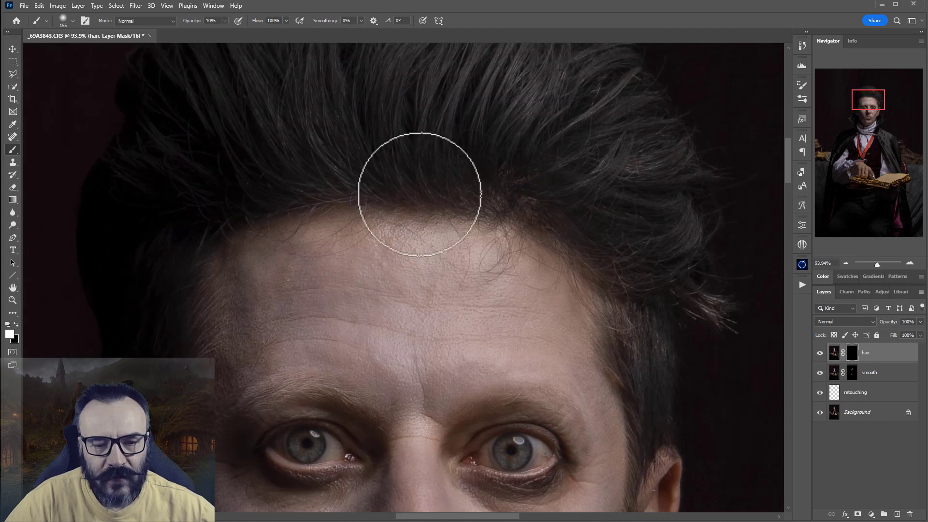
scroll(510, 185, up, 1)
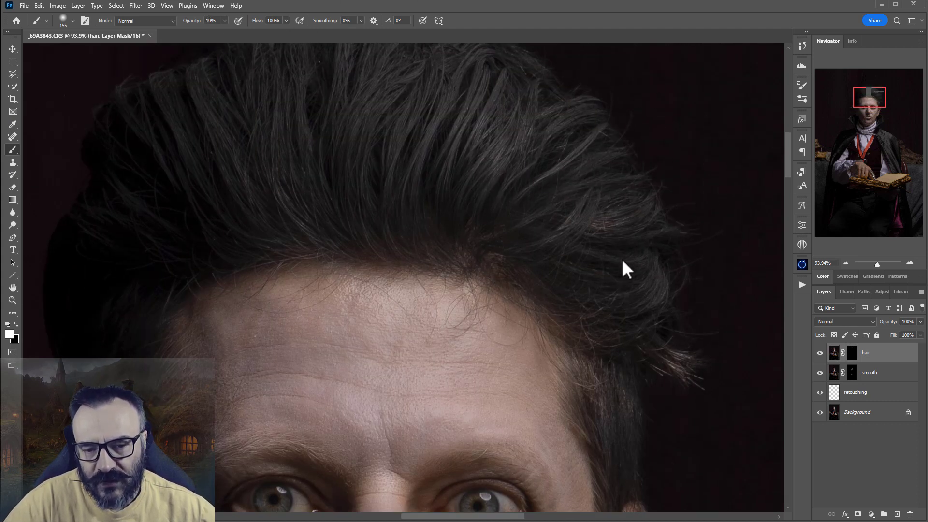
key(bracketright)
key(bracketright)
key(bracketright)
key(bracketright)
key(bracketright)
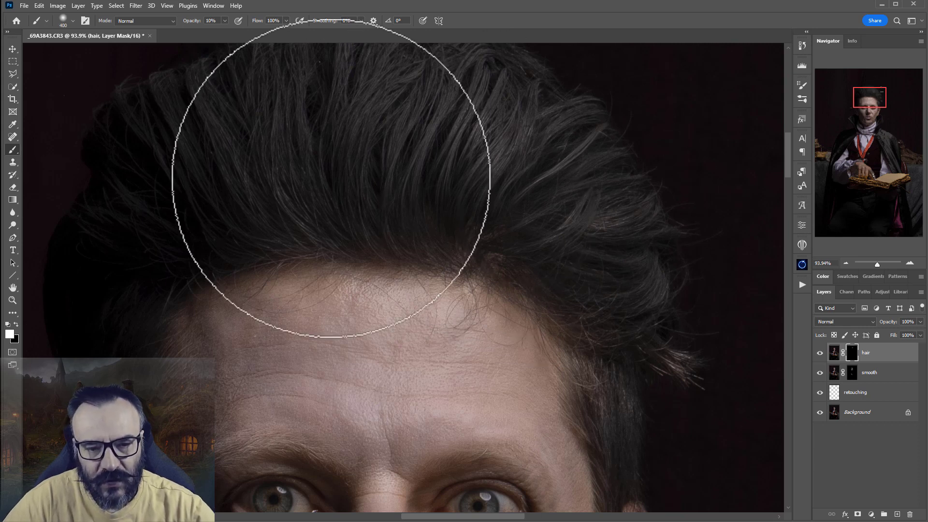
scroll(339, 232, up, 3)
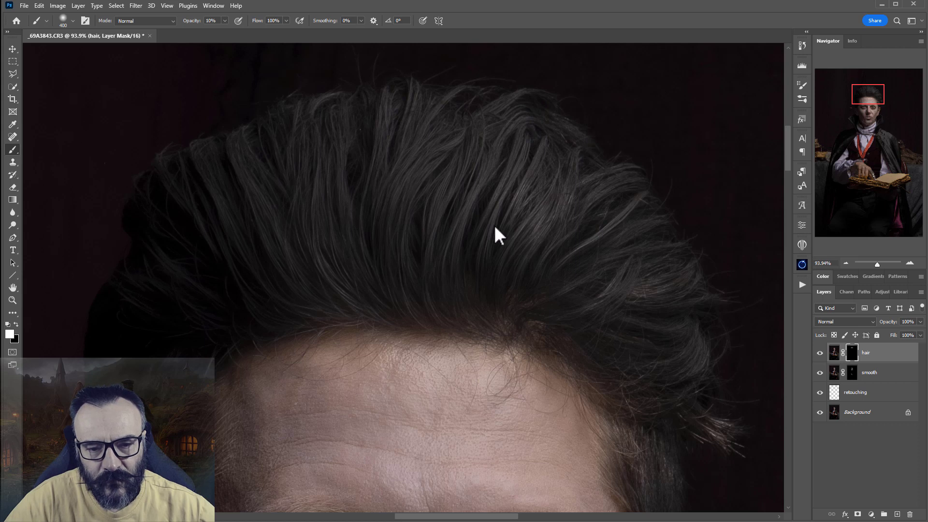
Extend the white painting on the hair mask over the side hair and across the crown.
scroll(672, 311, down, 6)
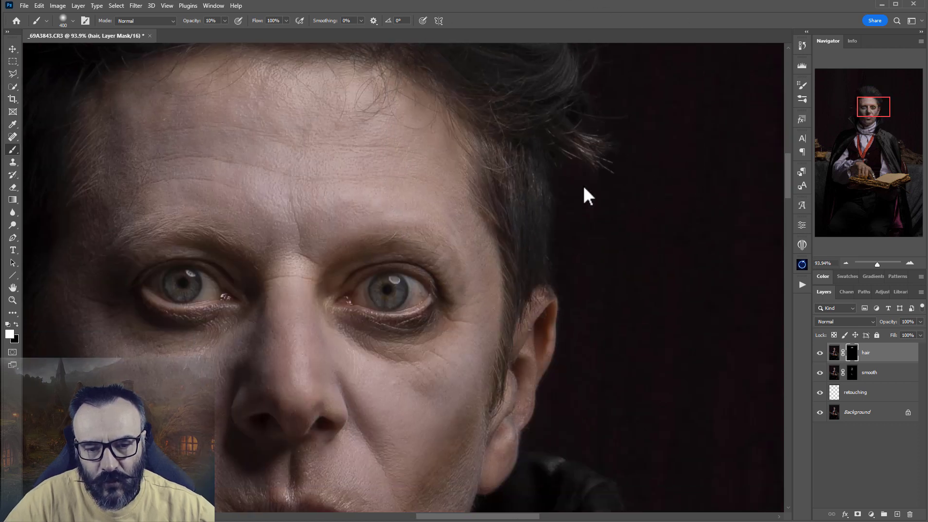
scroll(600, 196, left, 8)
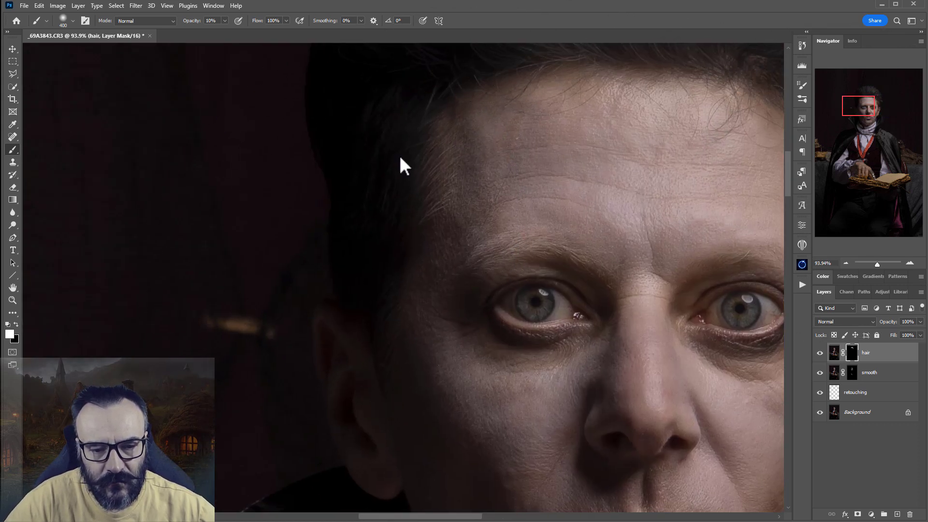
scroll(383, 196, up, 5)
scroll(383, 196, right, 2)
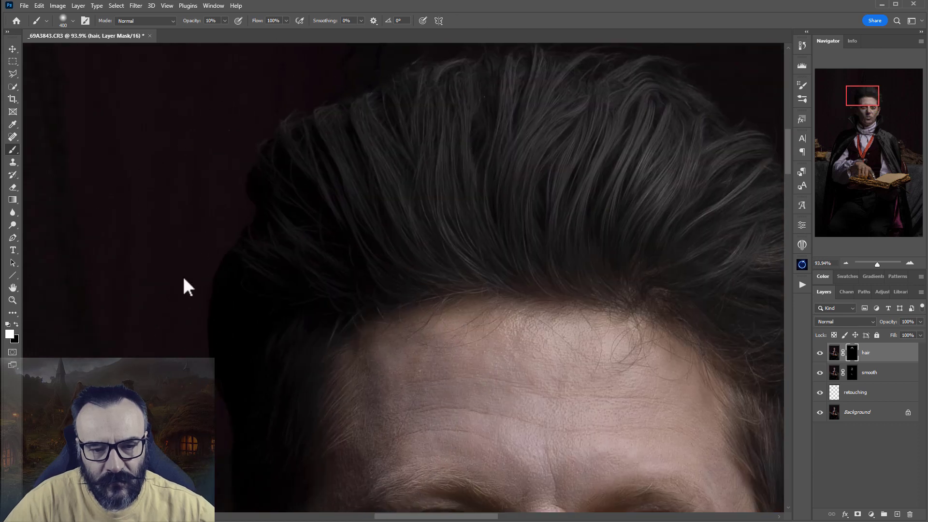
drag(338, 174, 530, 135)
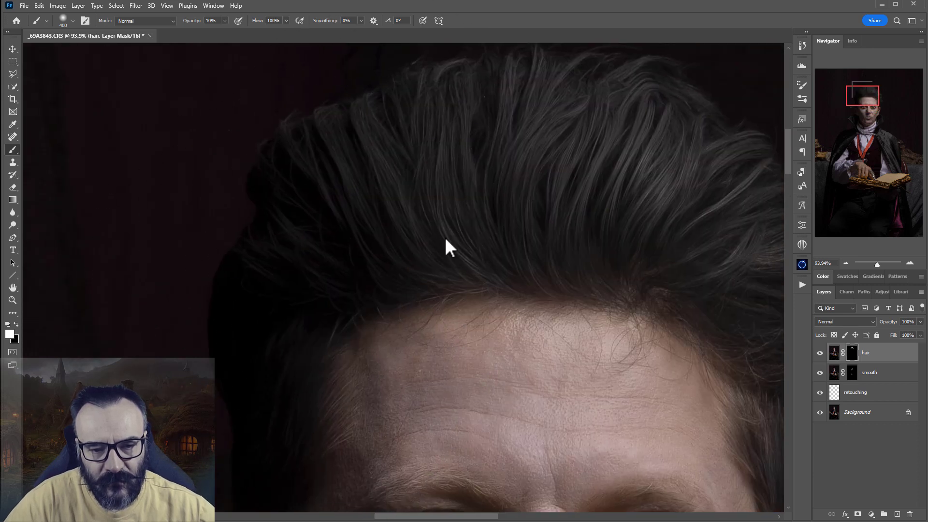
scroll(437, 290, up, 2)
scroll(437, 290, right, 4)
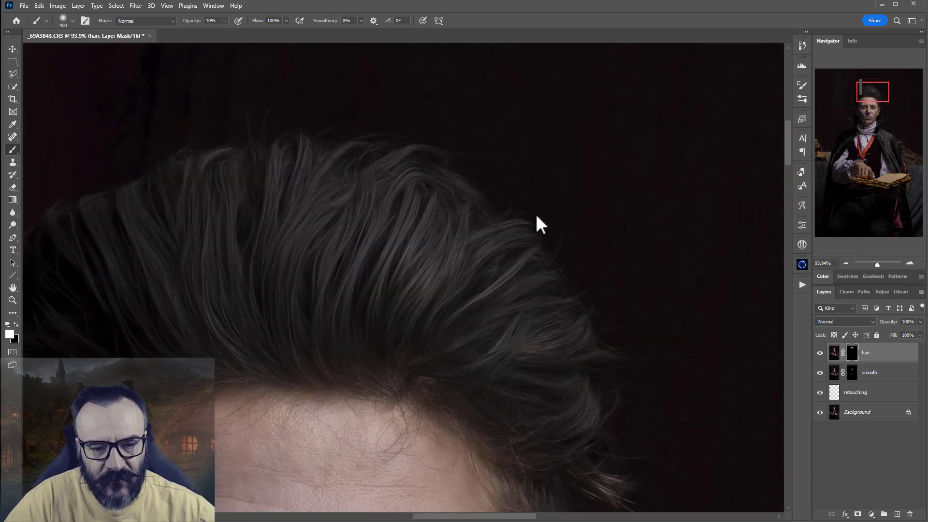
scroll(586, 386, down, 4)
scroll(586, 386, left, 1)
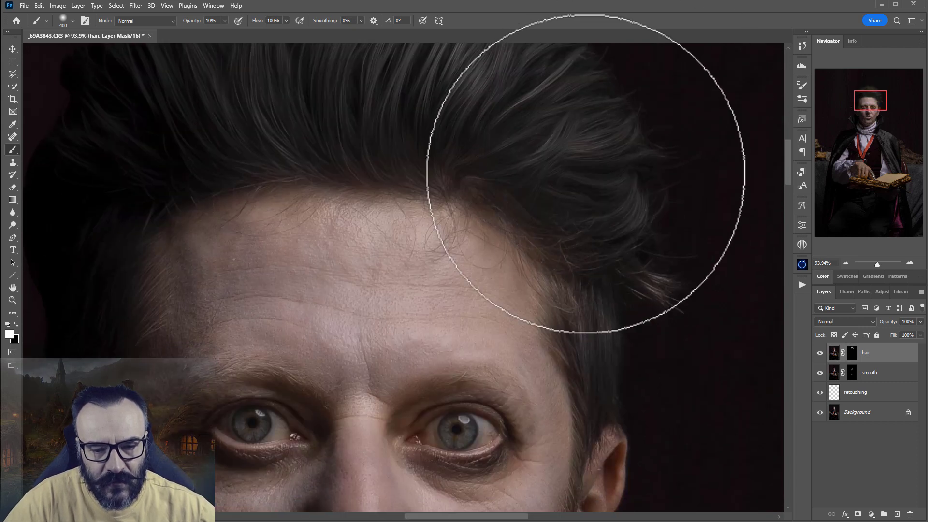
Reduce the brush to 100 px and paint the hair effect along the temples and around the eyebrows on the mask.
key(bracketleft)
key(bracketleft)
key(bracketleft)
scroll(672, 242, down, 3)
scroll(672, 242, left, 2)
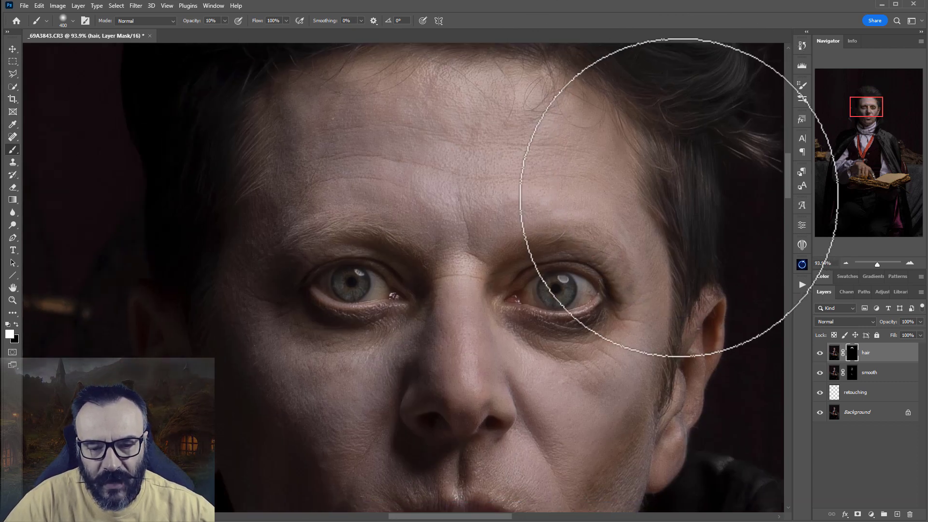
key(bracketleft)
key(bracketleft)
key(bracketleft)
key(bracketleft)
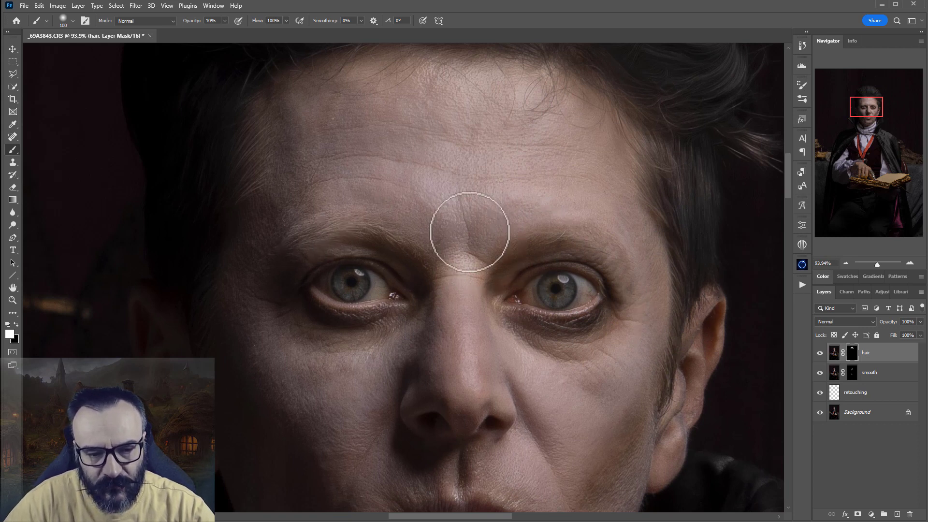
scroll(542, 387, down, 4)
scroll(550, 339, down, 6)
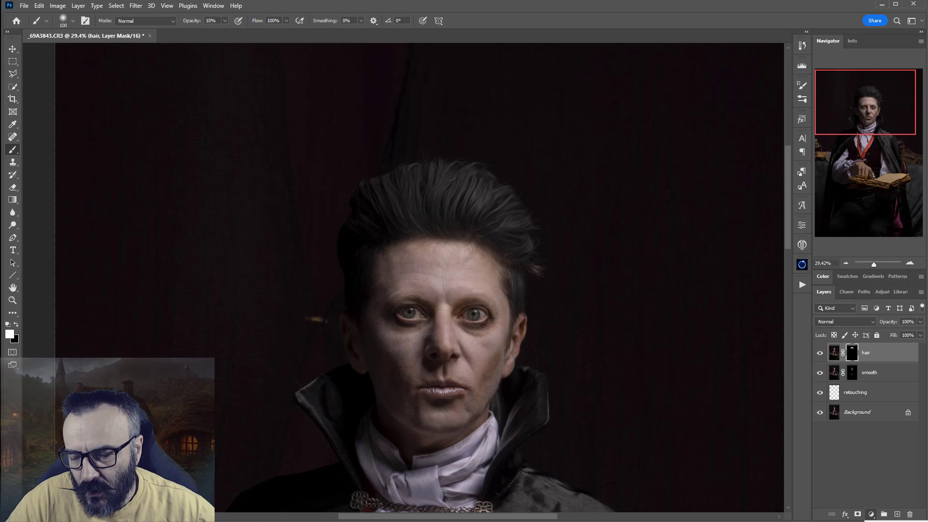
Add a Black & White adjustment layer with Reds -2 and Yellows -11, and invert its mask to black.
key(ctrl+alt+shift+b)
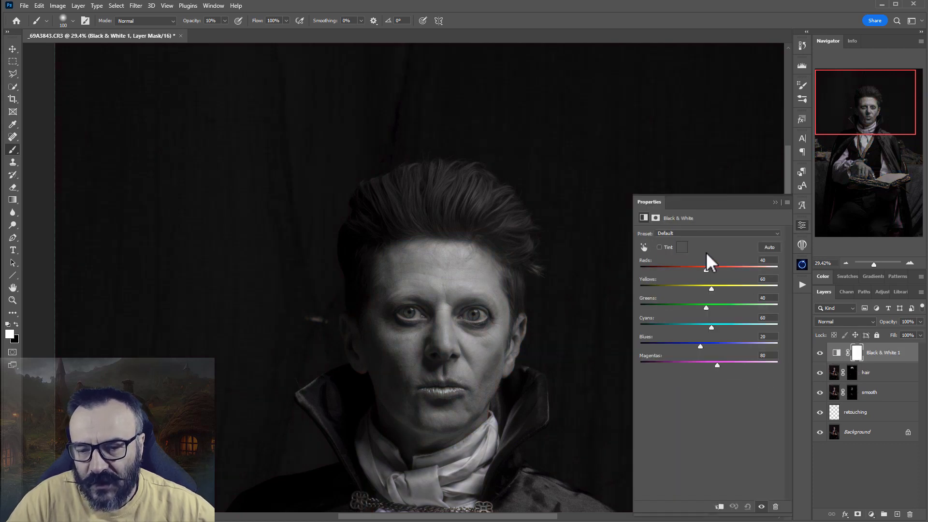
drag(705, 270, 684, 287)
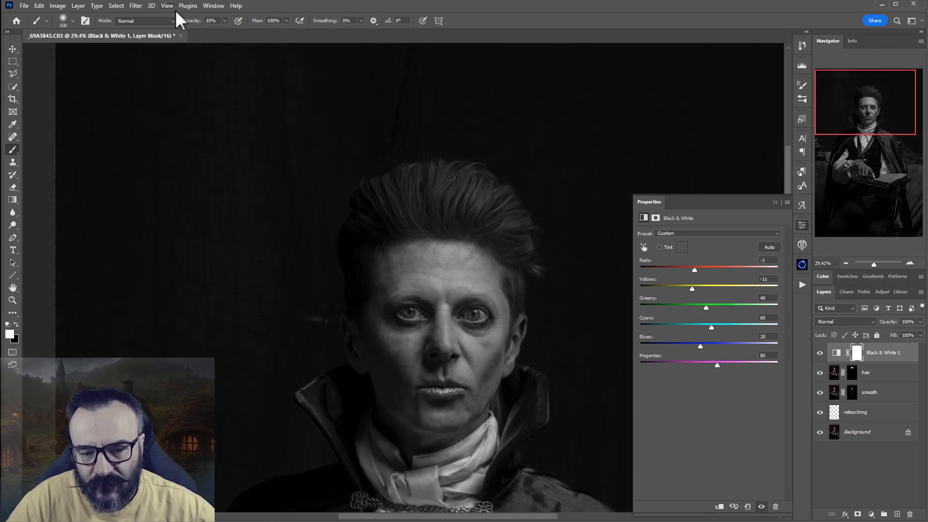
click(12, 49)
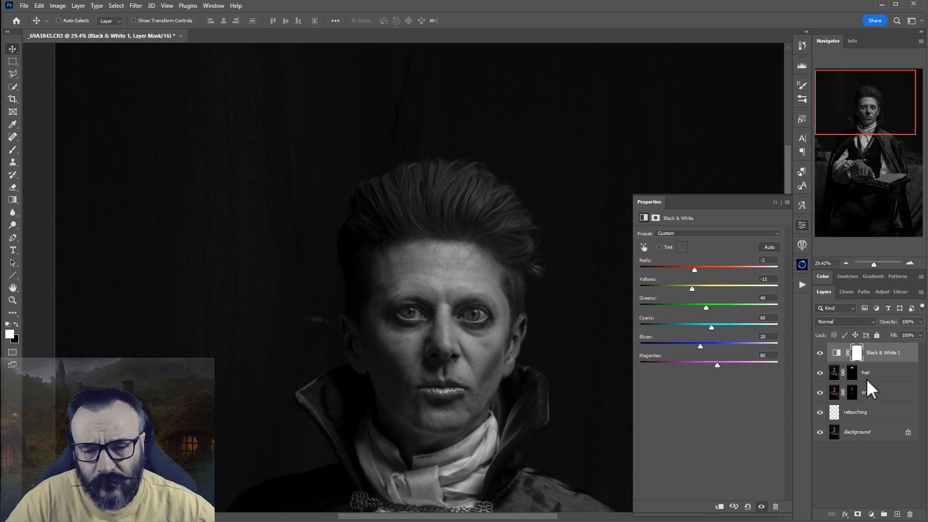
click(857, 353)
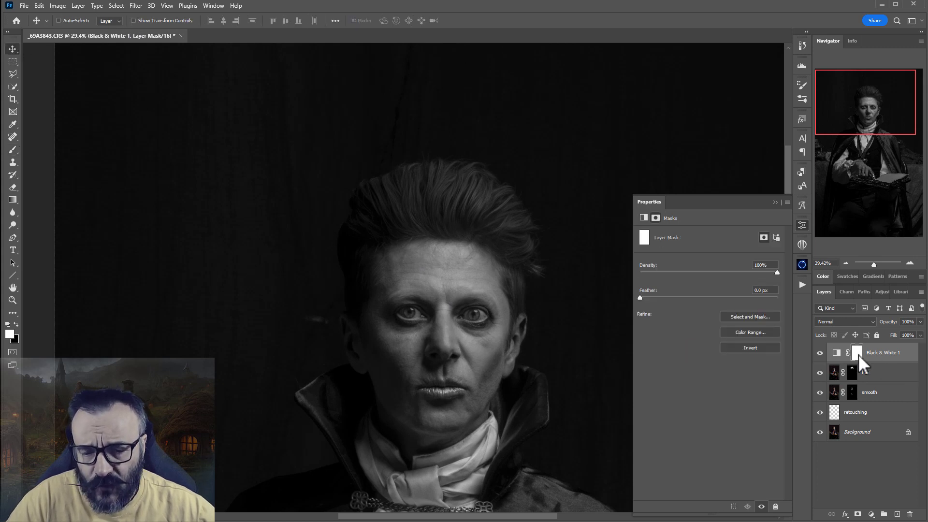
key(ctrl+i)
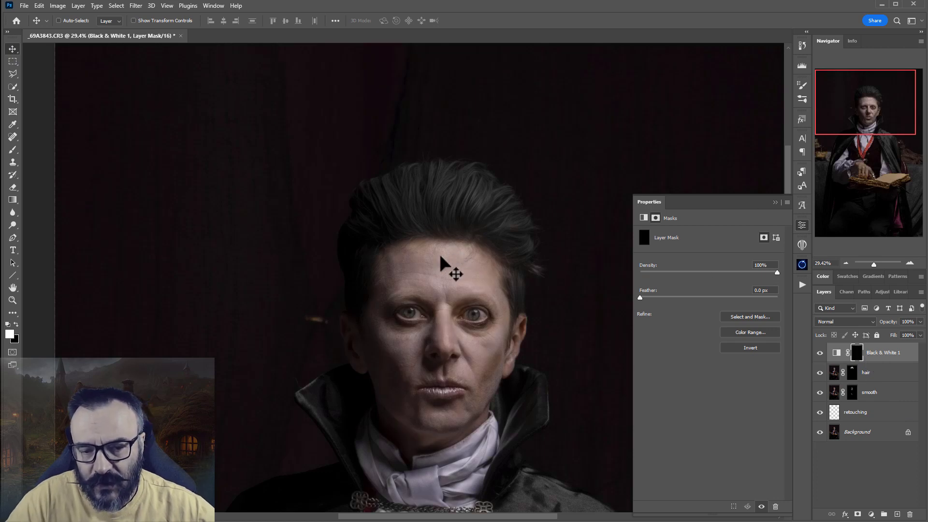
Paint the black-and-white effect onto the forehead through the mask at 5% brush opacity, enlarging the brush to 300 px.
click(13, 150)
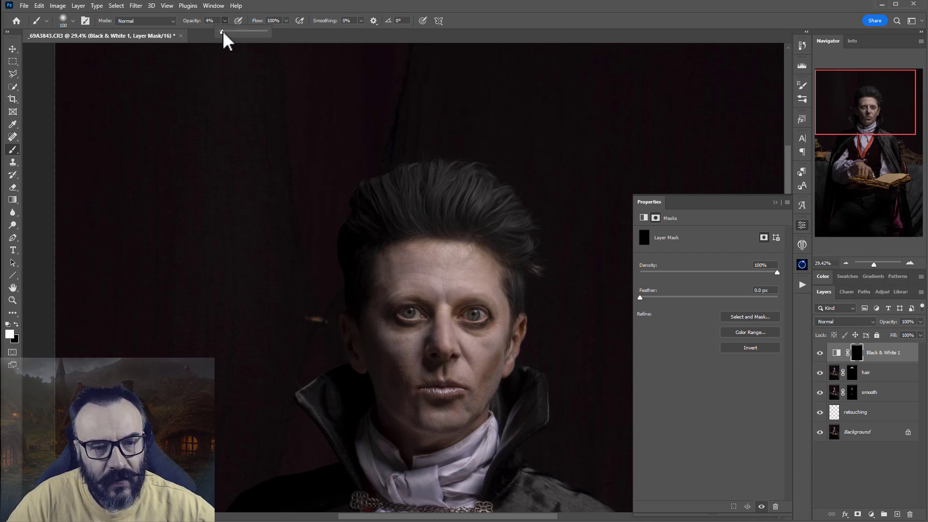
drag(222, 31, 224, 31)
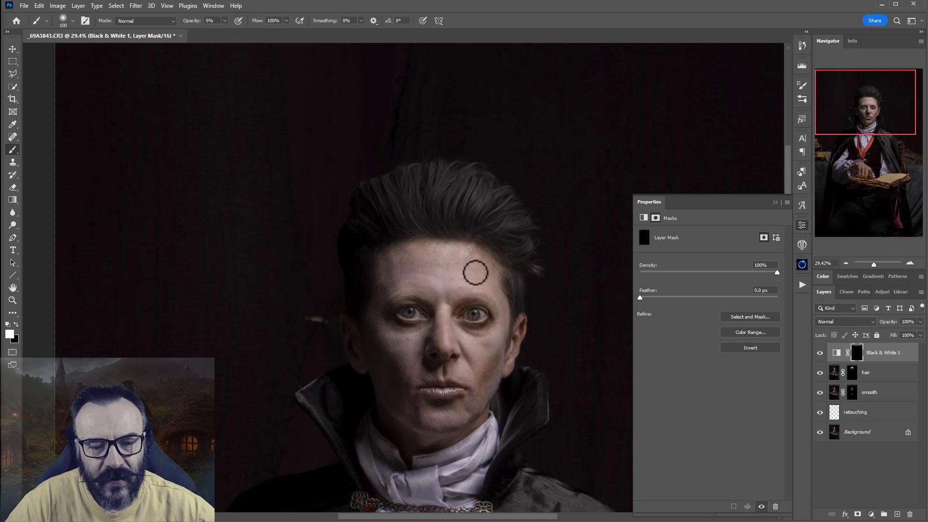
scroll(482, 305, up, 5)
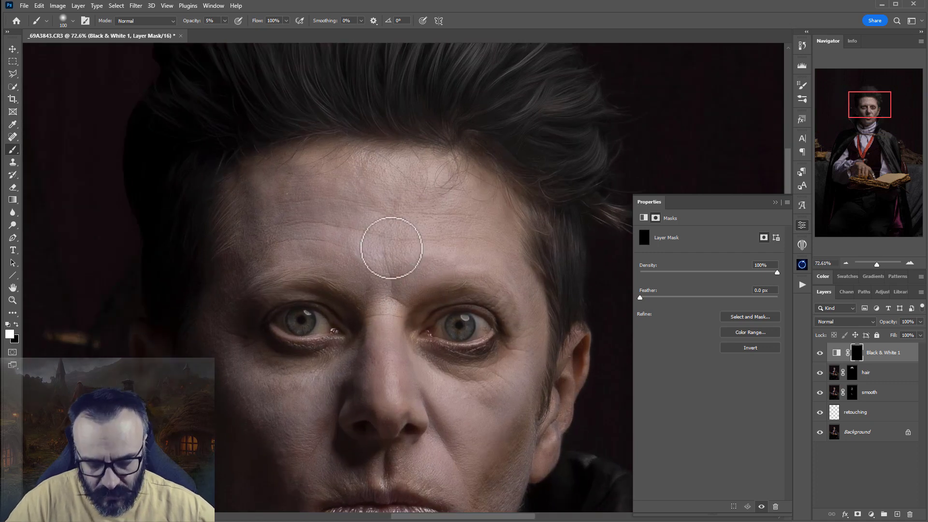
scroll(393, 245, down, 1)
drag(385, 208, 418, 253)
key(bracketright)
key(bracketright)
key(bracketright)
key(bracketright)
key(bracketright)
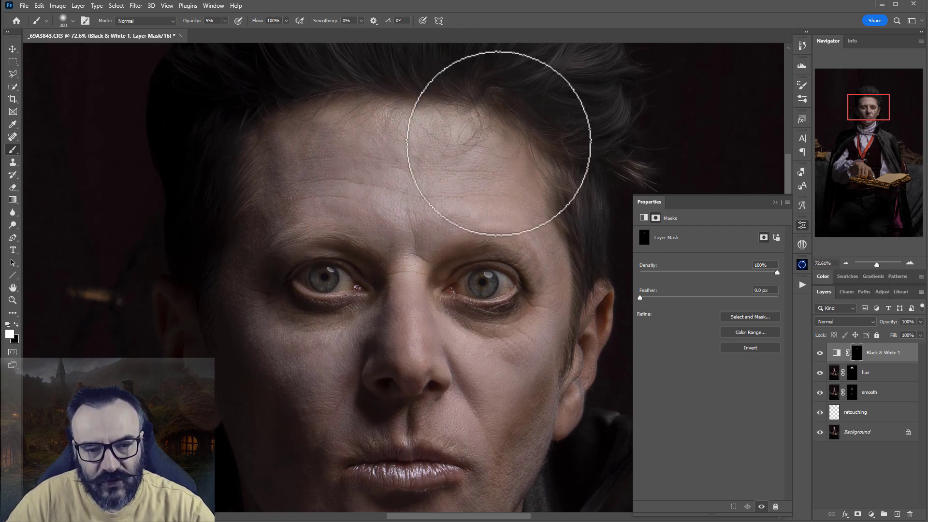
Reduce the brush to 150 px and brush the black-and-white effect over the face and around the eyes.
key(bracketleft)
key(bracketleft)
key(bracketleft)
key(bracketleft)
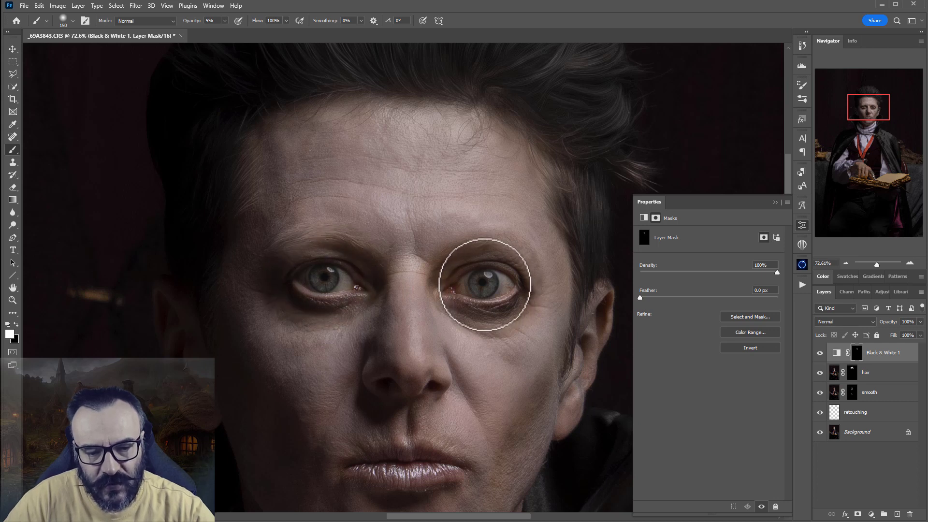
Reduce the brush to 80 px, set its opacity to 10%, and paint the black-and-white effect over both eyes on the mask.
scroll(331, 300, up, 2)
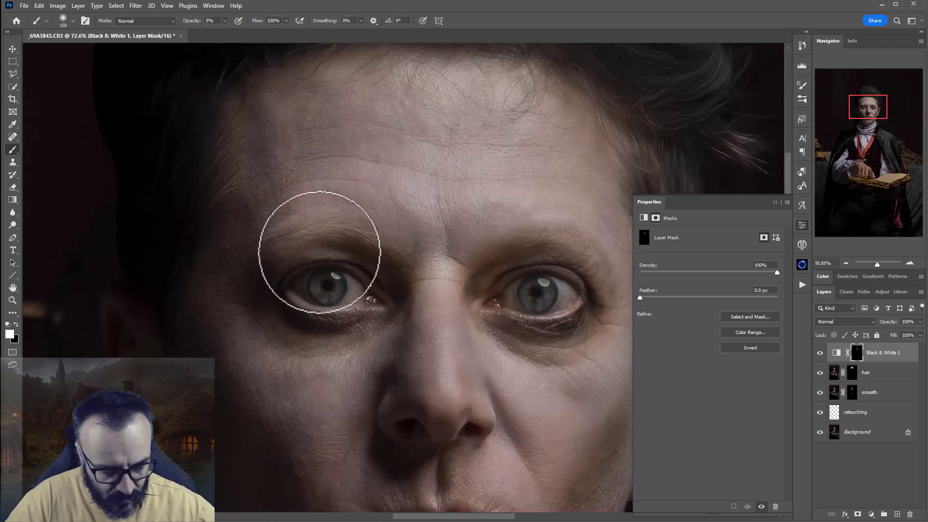
scroll(394, 332, down, 1)
key(bracketleft)
key(bracketleft)
key(bracketleft)
key(bracketleft)
key(0)
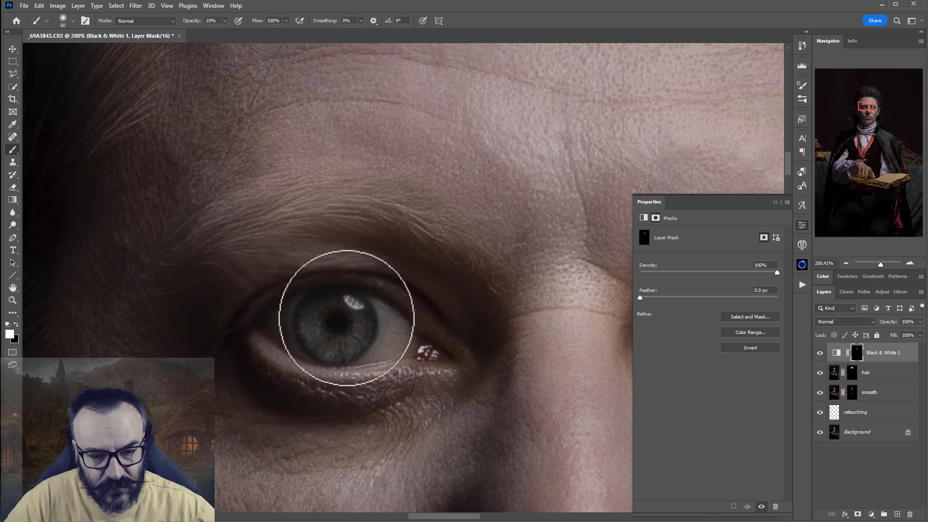
drag(574, 356, 83, 249)
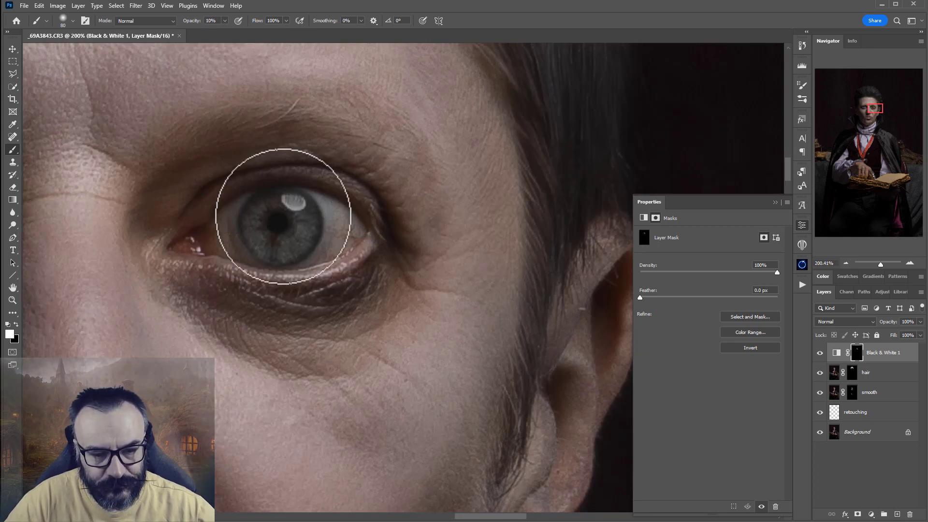
scroll(259, 207, left, 5)
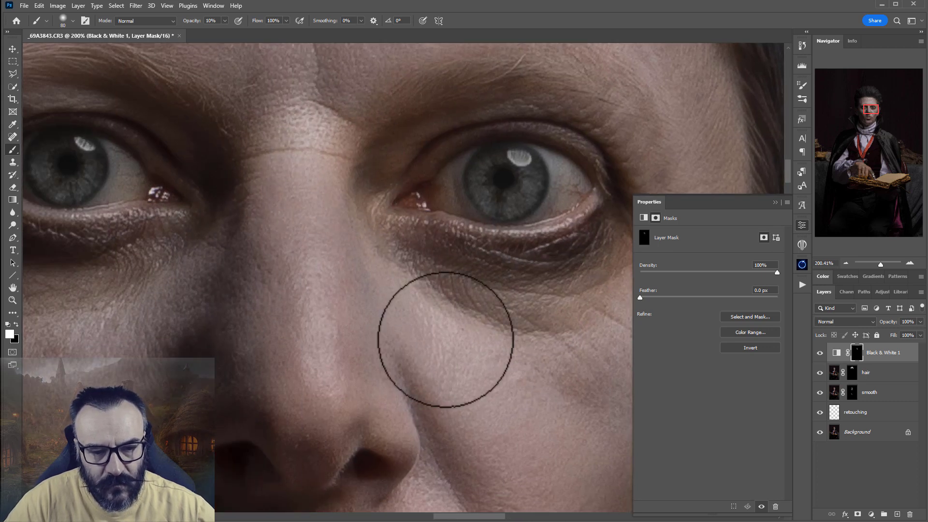
Enlarge the brush to 200 px and brush the black-and-white effect over the lower face and chin.
scroll(410, 376, down, 8)
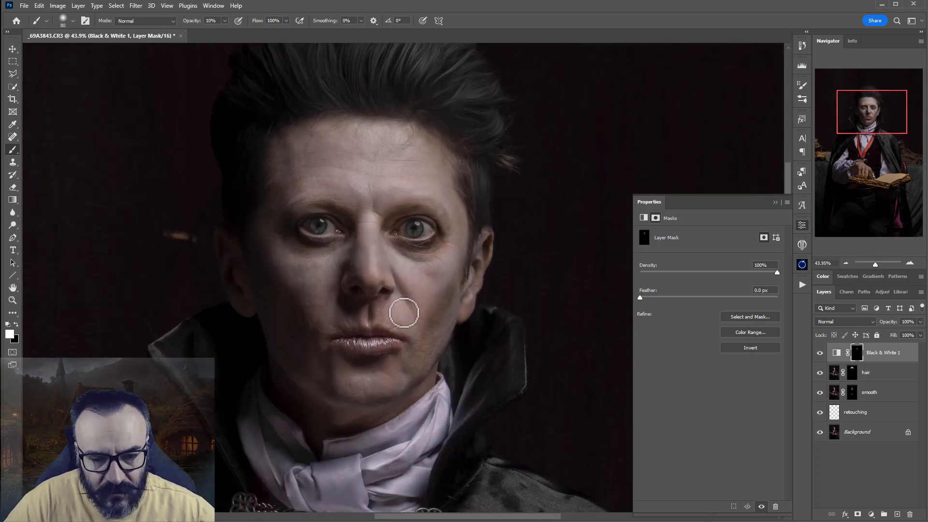
key(bracketright)
key(bracketright)
key(bracketright)
key(bracketright)
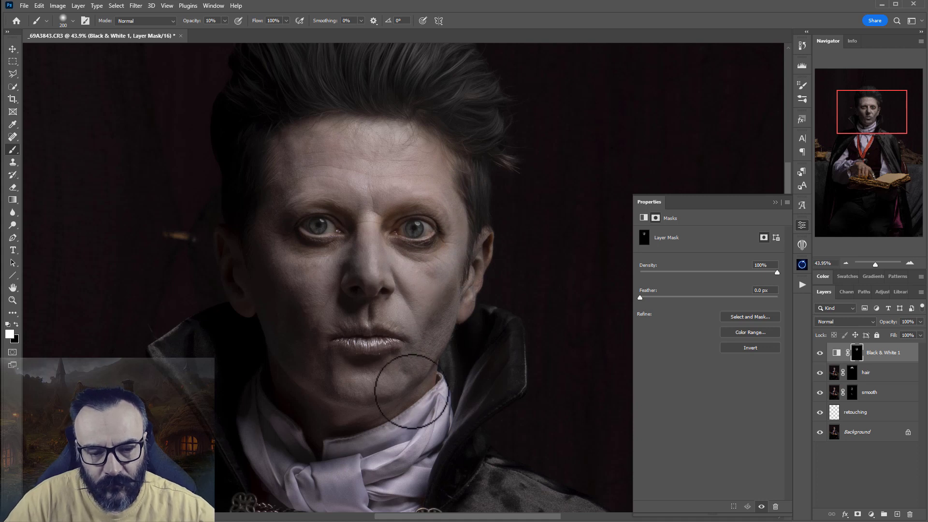
Enlarge the brush to 250 px and paint the black-and-white effect over the hand resting on the book.
scroll(424, 369, down, 5)
scroll(382, 194, down, 5)
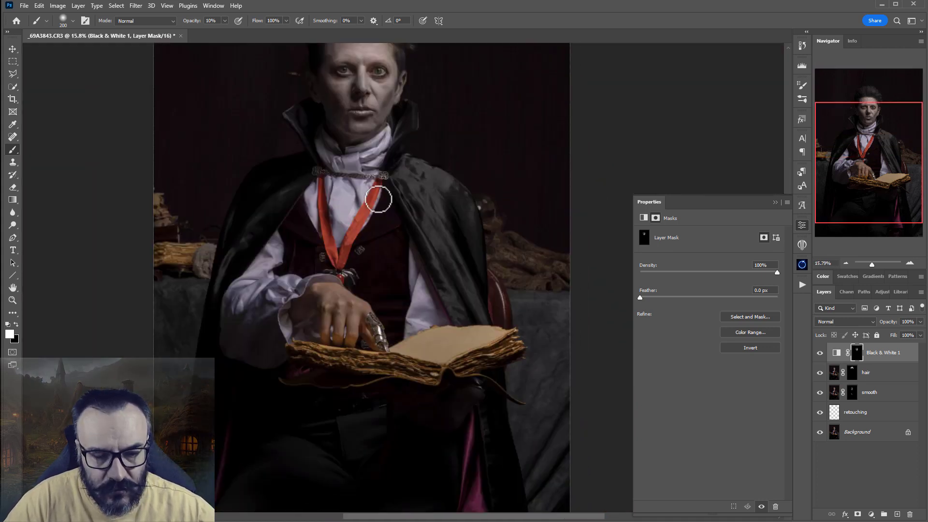
scroll(306, 295, up, 4)
key(bracketright)
key(bracketright)
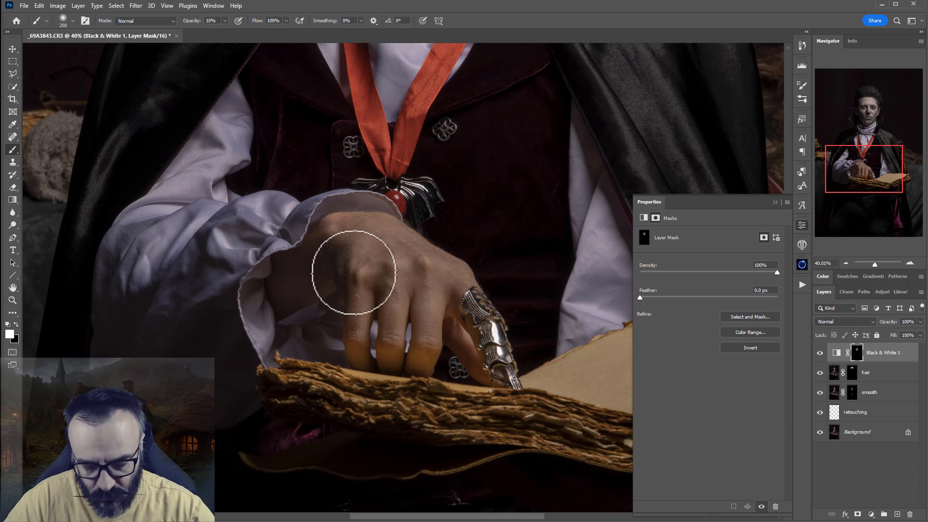
mouse_move(291, 263)
mouse_down()
mouse_move(363, 213)
mouse_move(368, 269)
mouse_move(396, 317)
mouse_move(399, 353)
mouse_move(455, 337)
mouse_move(369, 213)
mouse_move(338, 231)
mouse_move(492, 286)
mouse_move(493, 356)
mouse_move(419, 341)
mouse_move(356, 356)
mouse_move(364, 230)
mouse_move(482, 267)
mouse_move(389, 223)
mouse_move(275, 299)
mouse_move(414, 259)
mouse_move(474, 340)
mouse_move(478, 304)
mouse_move(383, 218)
mouse_move(435, 269)
mouse_up()
Lower the opacity of the Black & White 1 adjustment layer to 51%.
scroll(483, 267, down, 5)
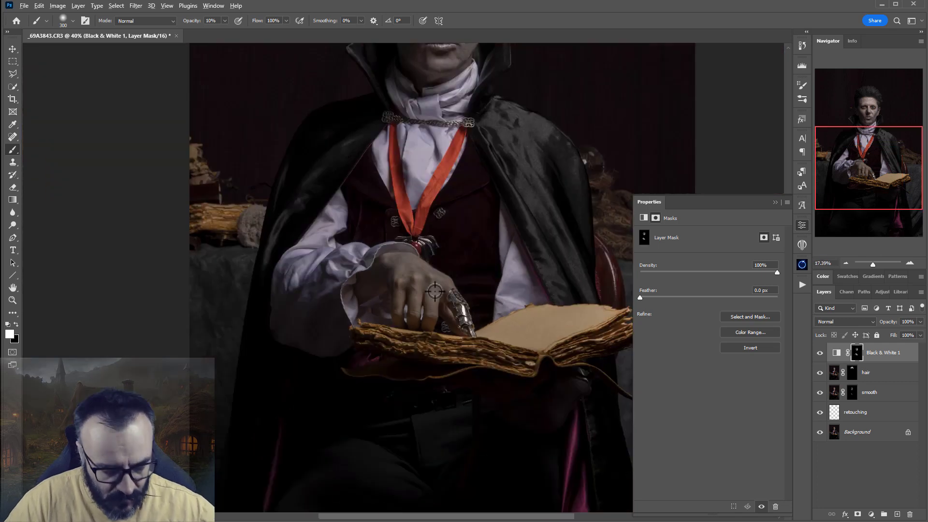
scroll(482, 320, up, 2)
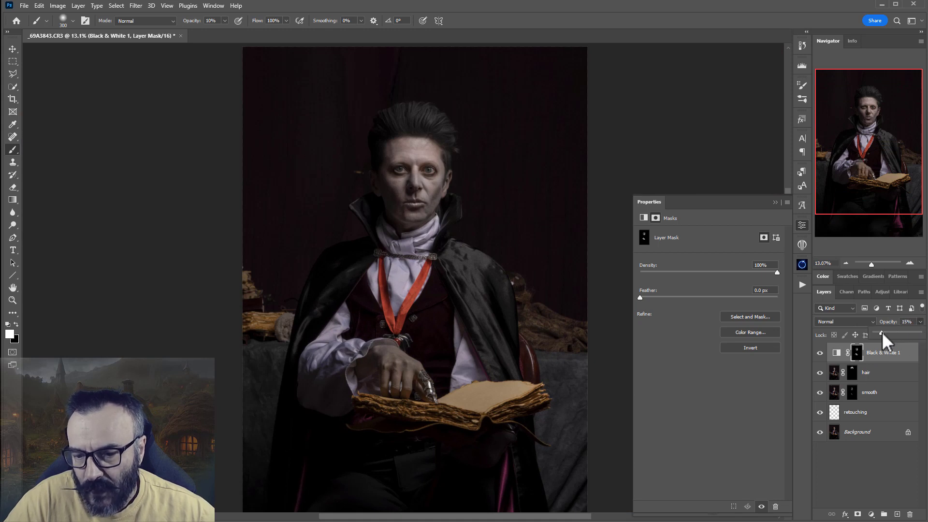
drag(880, 331, 892, 332)
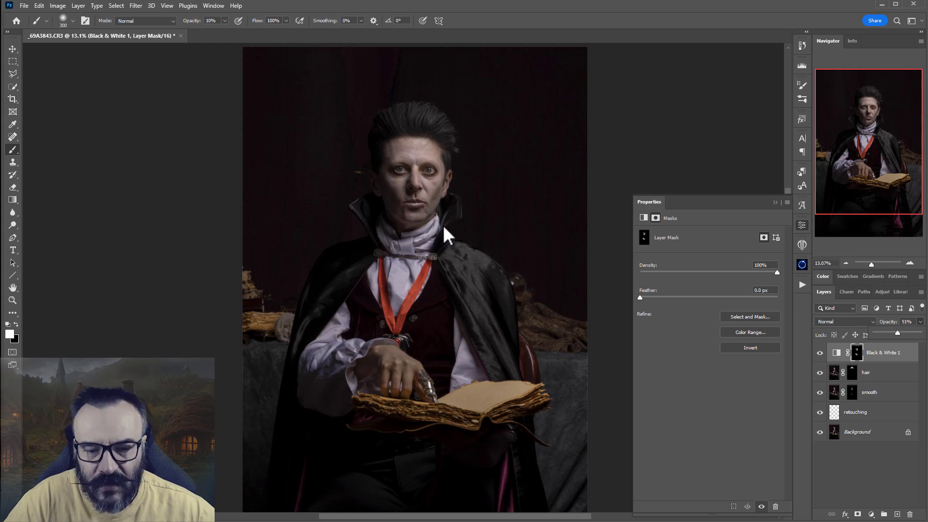
Stamp all visible layers into a new layer at the top of the stack and name it "de".
click(13, 49)
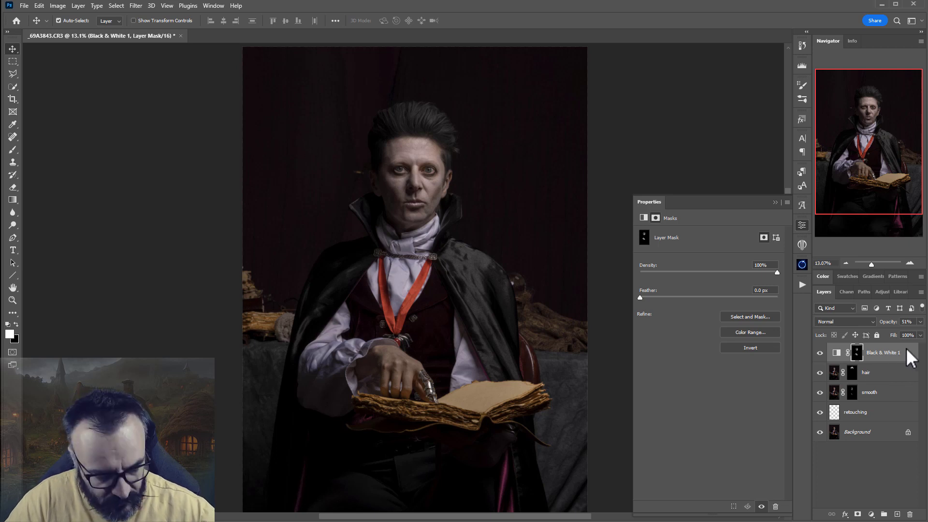
key(ctrl+alt+shift+e)
double_click(853, 353)
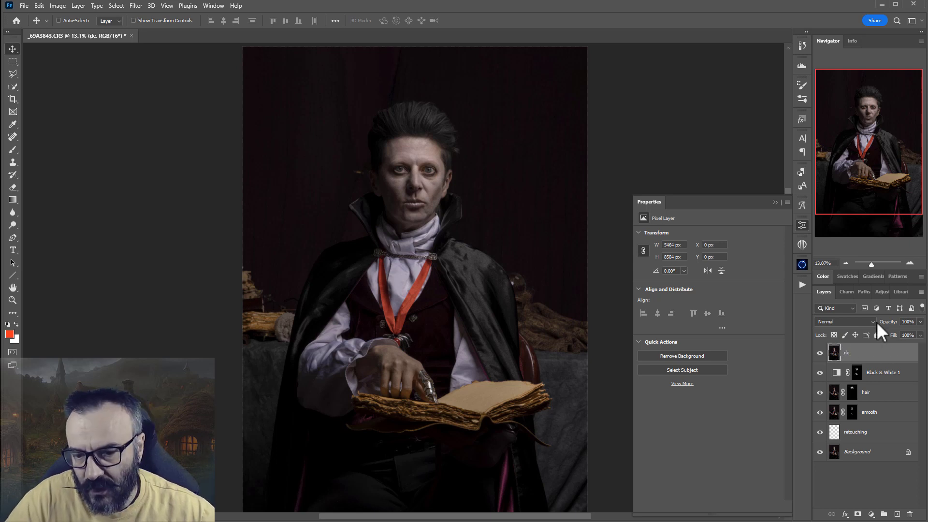
Convert the "de" layer to black and white with Reds at 172% and Yellows at 157%.
click(58, 6)
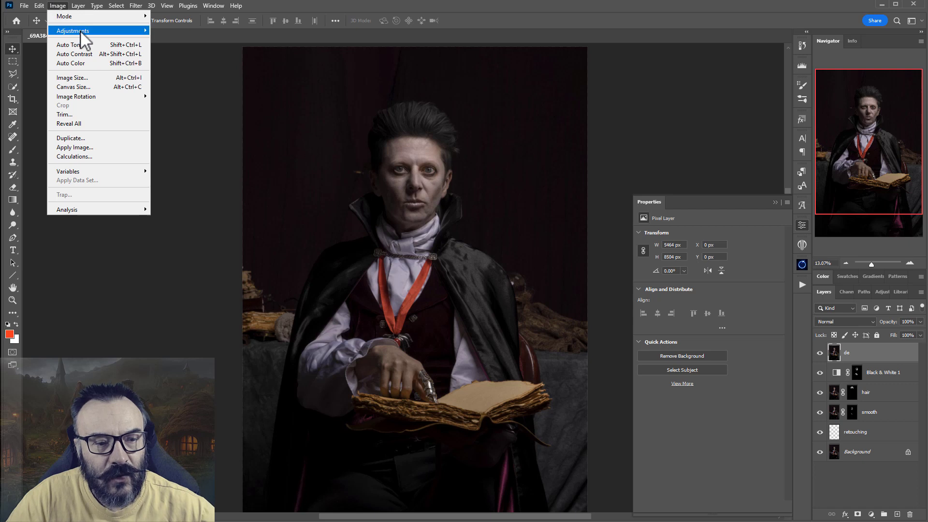
mouse_move(77, 31)
click(214, 100)
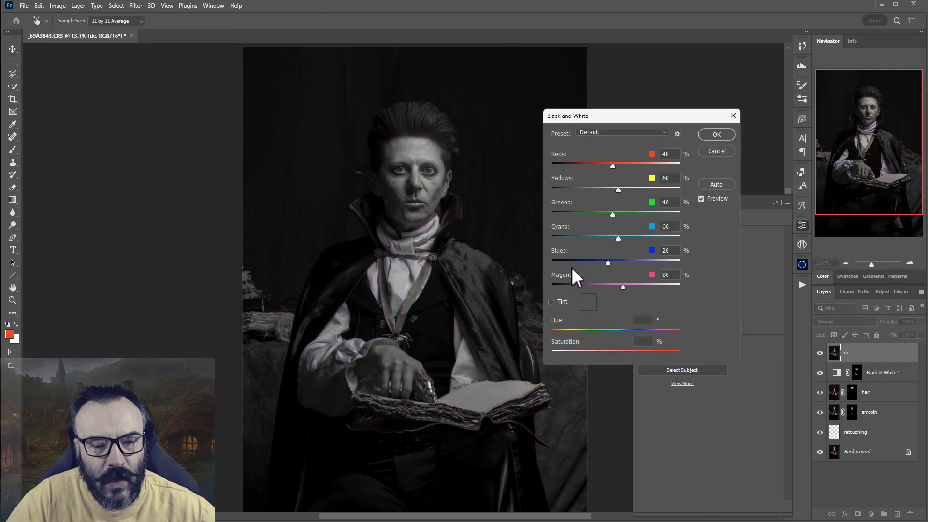
drag(629, 165, 648, 165)
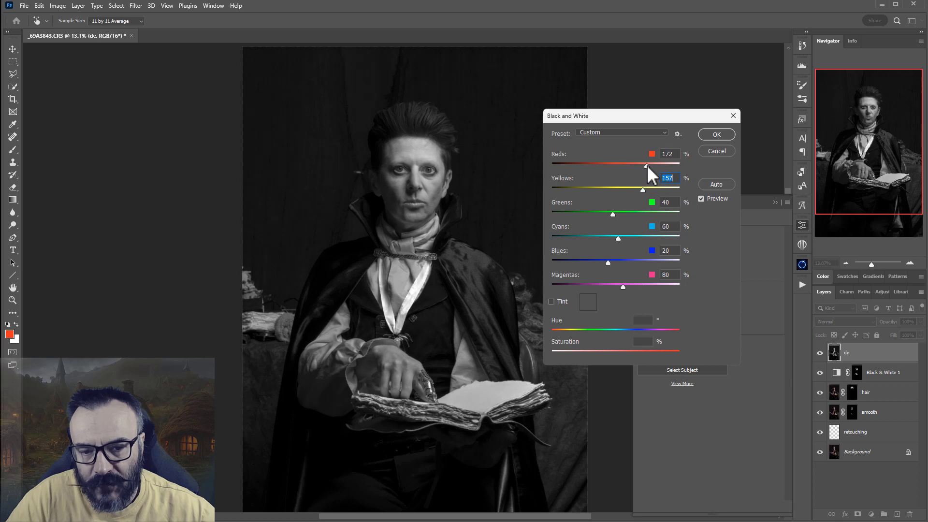
click(715, 134)
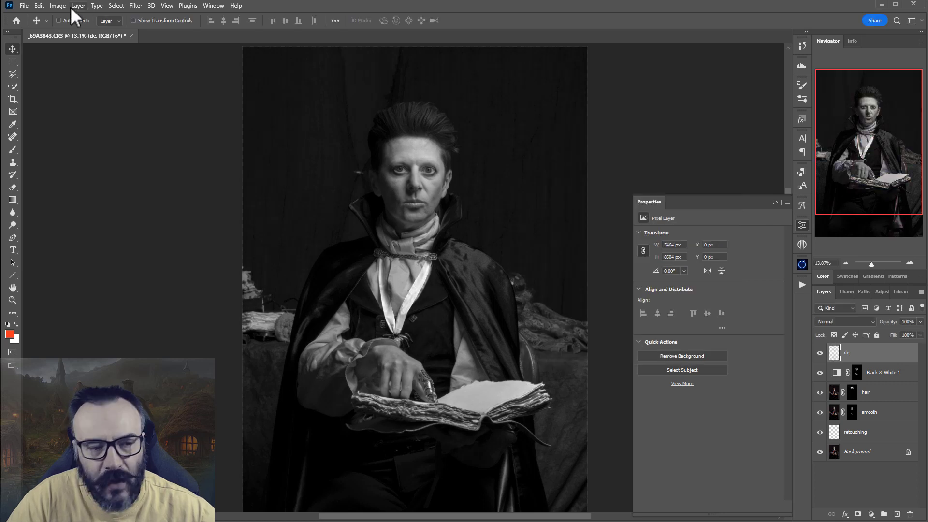
Start a Shadows/Highlights adjustment on the "de" layer with all options shown, and set the shadow and highlight radii to 10 px.
click(58, 6)
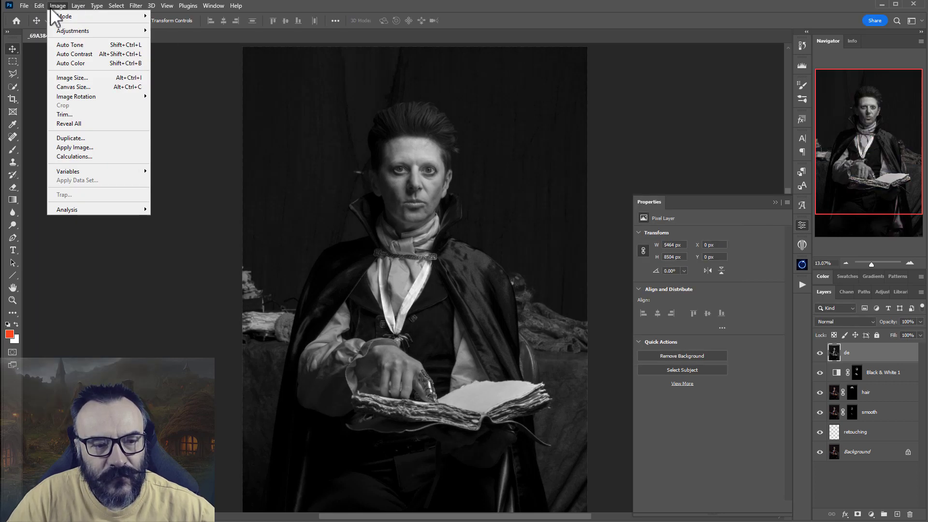
mouse_move(72, 30)
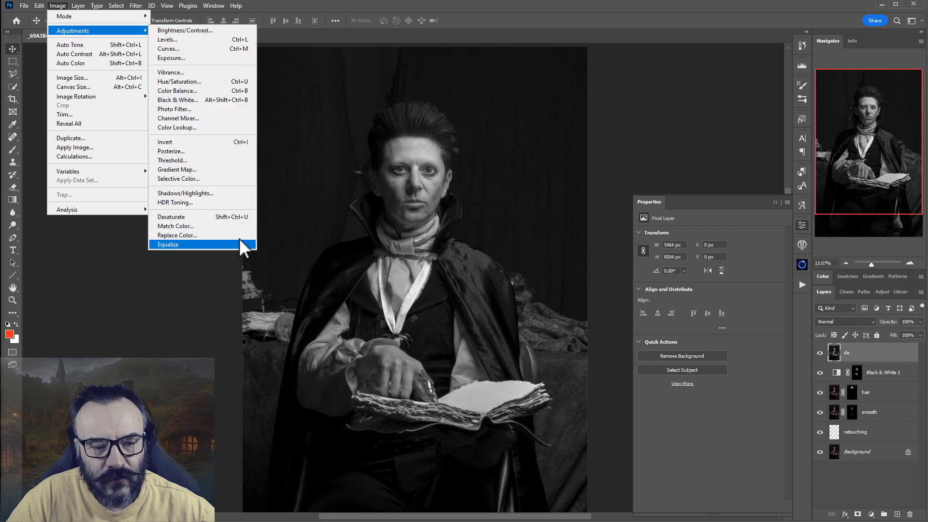
click(222, 193)
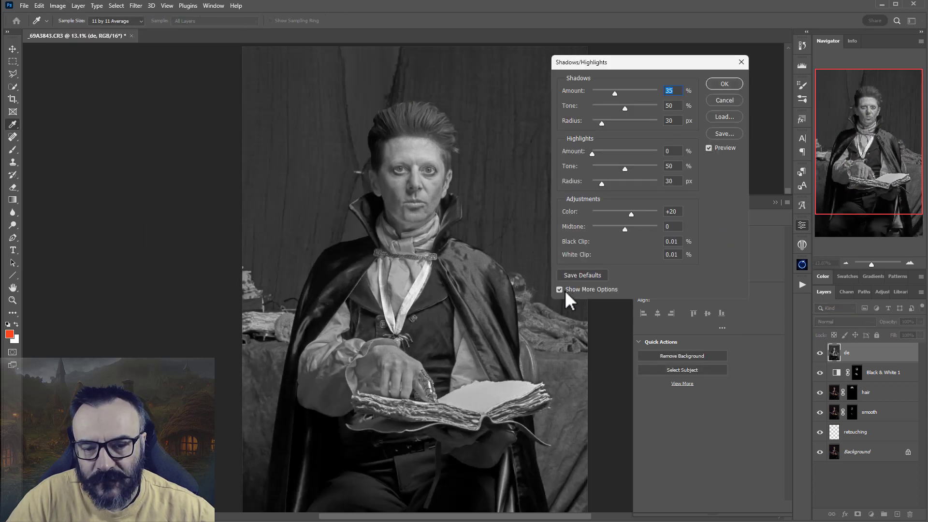
click(559, 290)
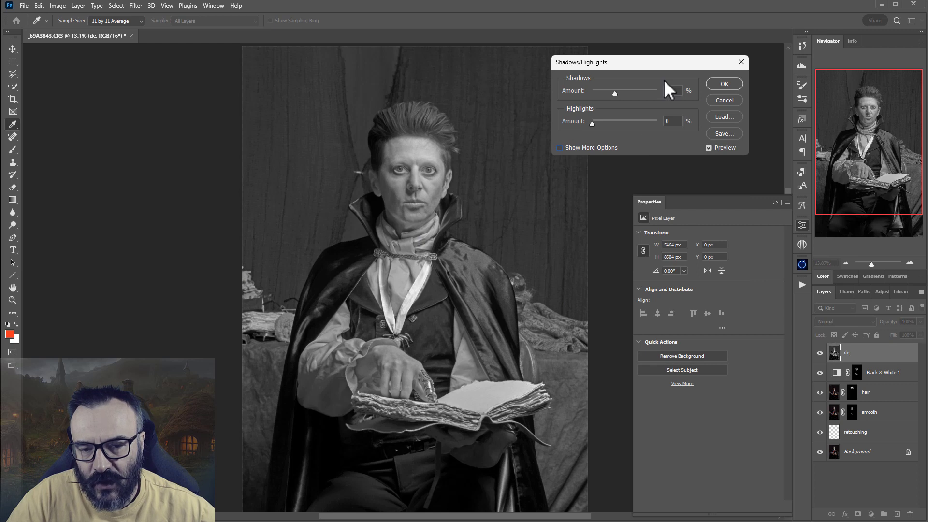
click(560, 147)
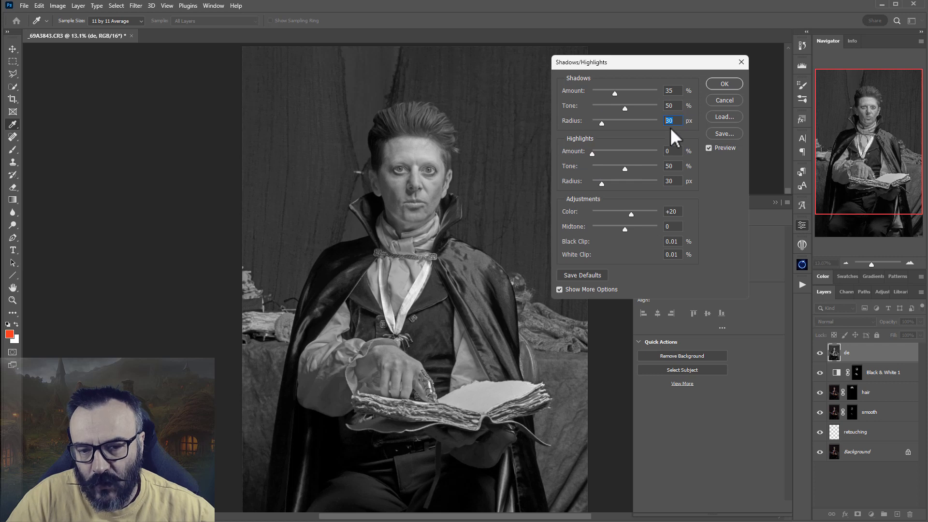
text(10)
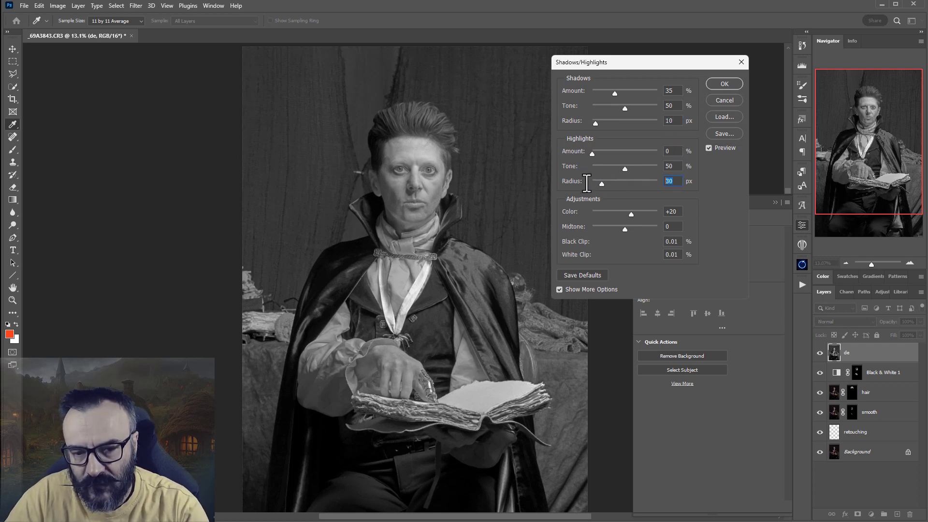
Apply Shadows/Highlights with both amounts at 100%, shadow tone at 24% and highlight tone at 39%.
drag(613, 92, 749, 149)
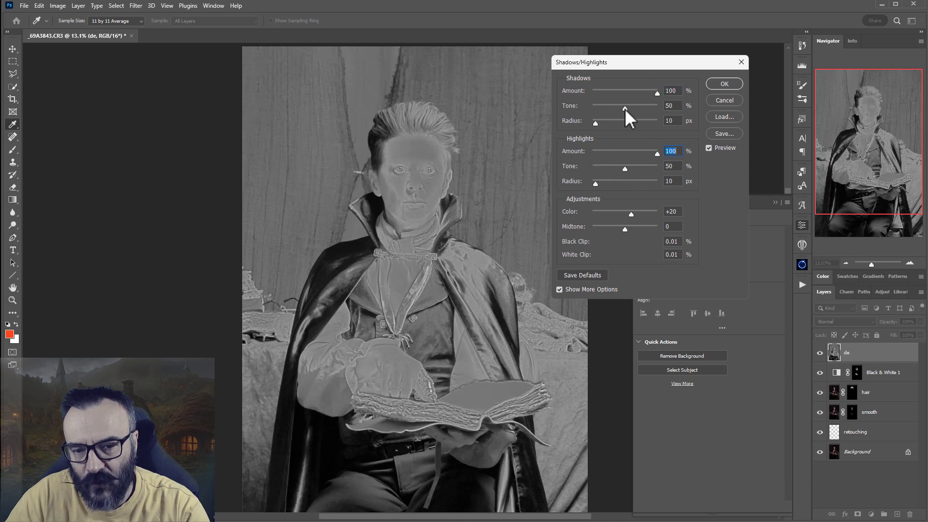
drag(625, 110, 613, 107)
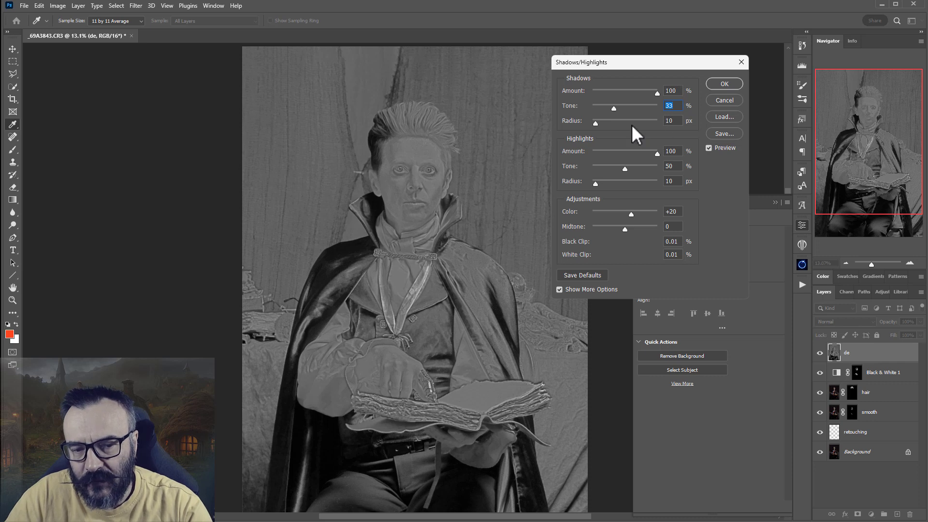
drag(613, 109, 611, 108)
drag(624, 169, 618, 168)
click(607, 110)
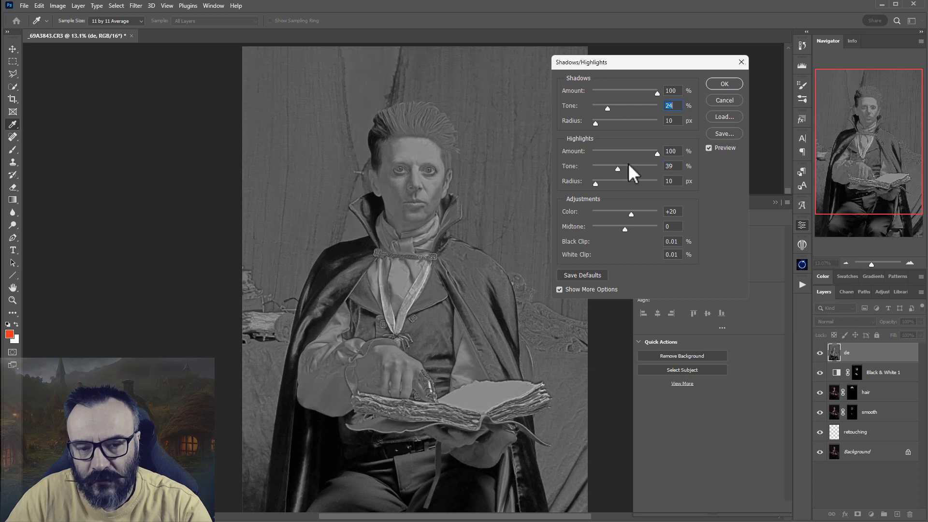
click(718, 80)
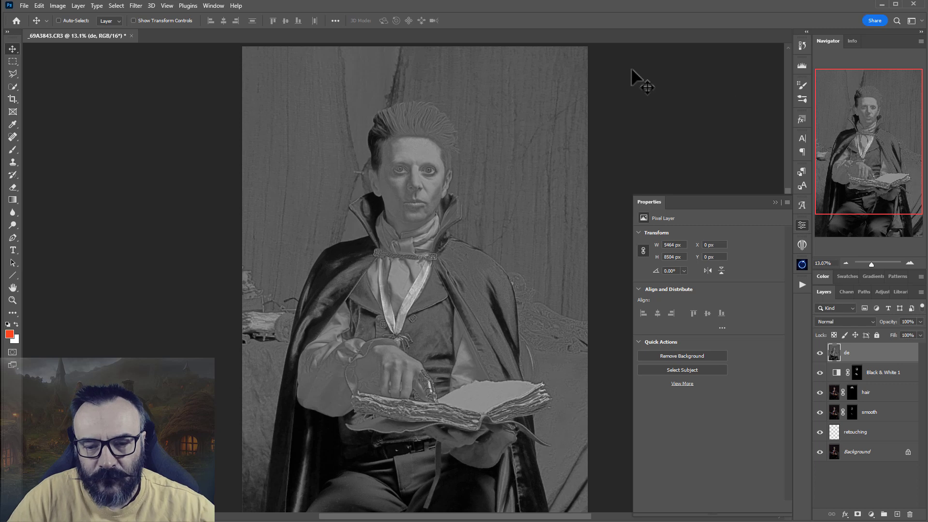
Sharpen the "de" layer with Unsharp Mask at 109% amount and 1.0 pixel radius, previewing the forehead detail.
click(136, 6)
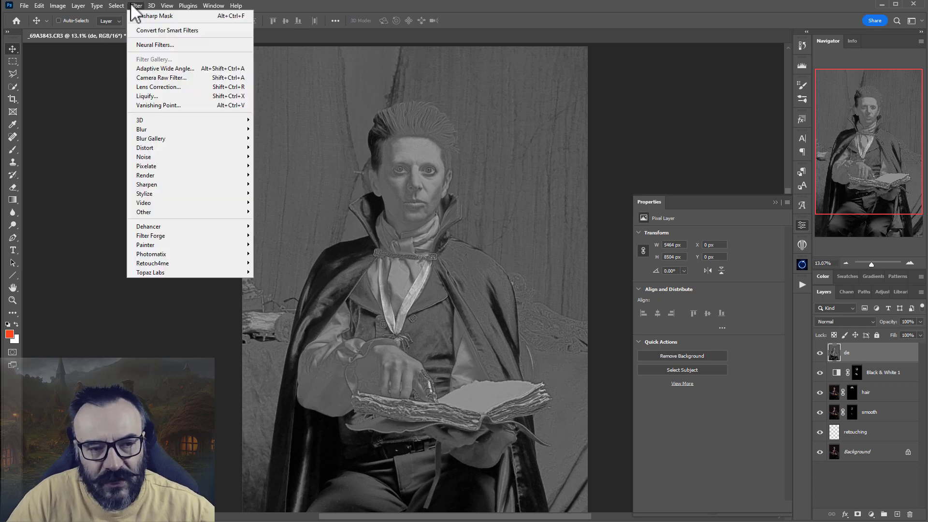
mouse_move(186, 180)
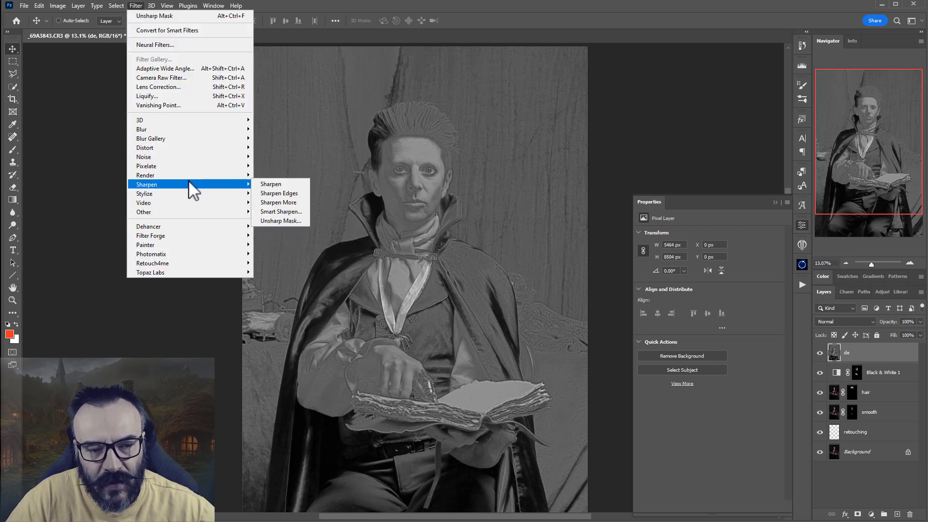
click(265, 223)
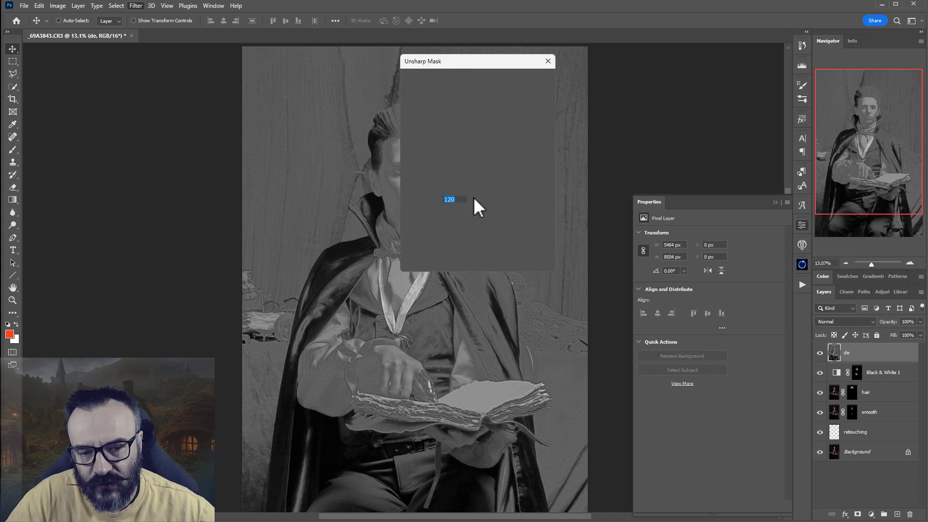
drag(481, 59, 555, 62)
click(419, 161)
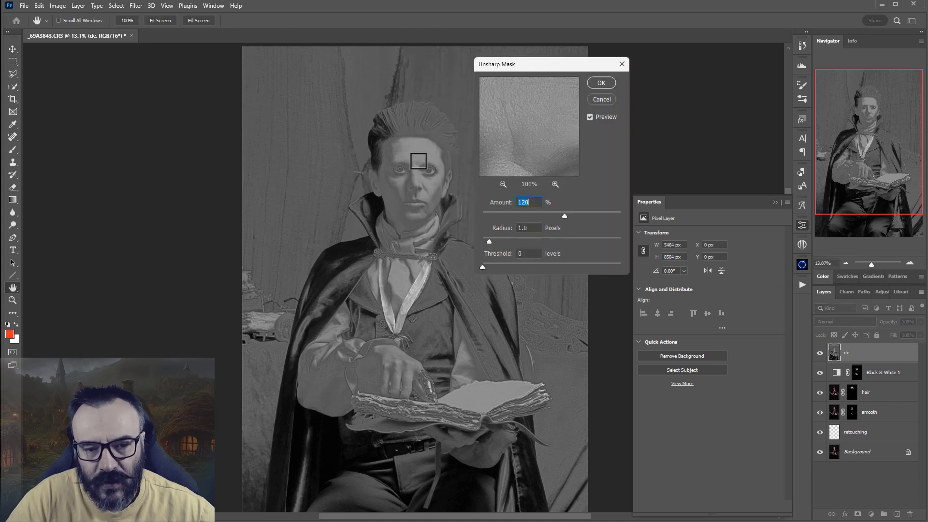
drag(563, 215, 548, 216)
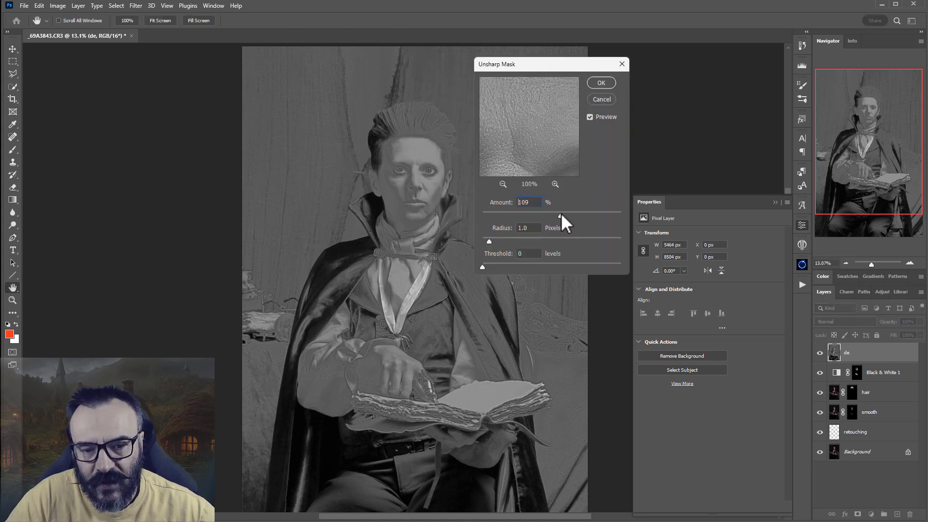
click(411, 144)
click(587, 85)
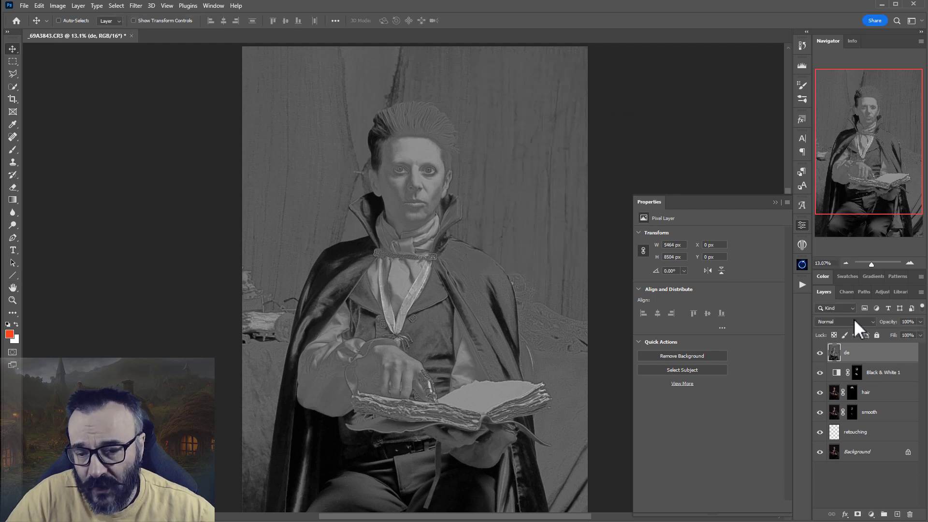
Set the "de" layer's blend mode to Soft Light and check the effect on the face.
click(854, 320)
click(831, 442)
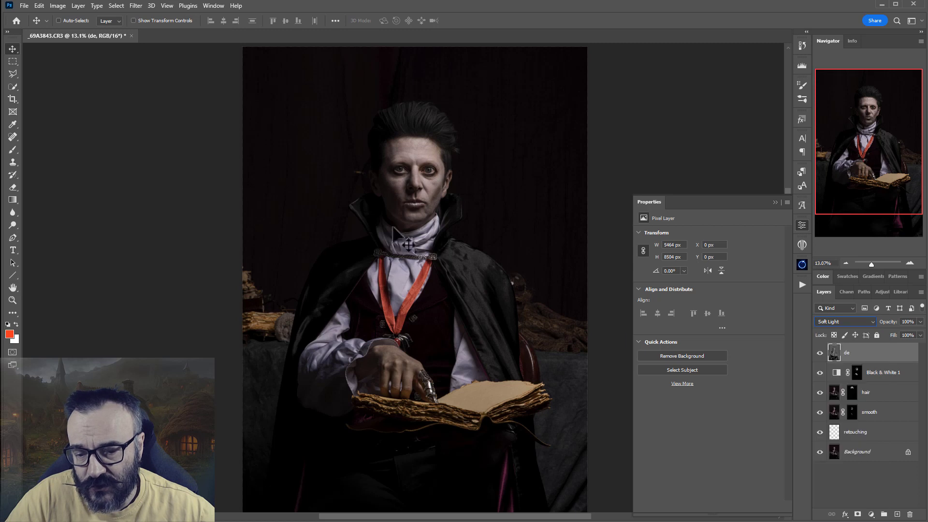
scroll(435, 167, up, 10)
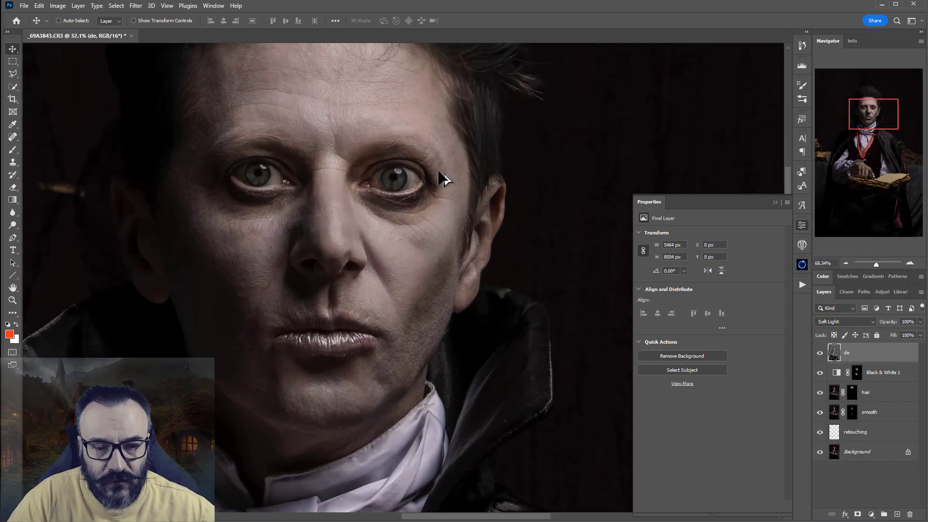
Compare the face close up with the "de" layer hidden and shown.
scroll(415, 359, up, 3)
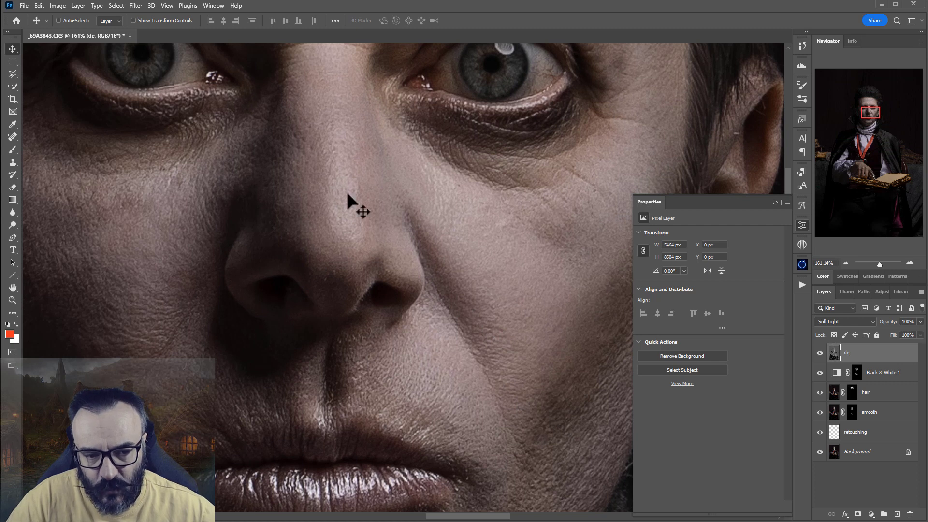
drag(512, 232, 456, 280)
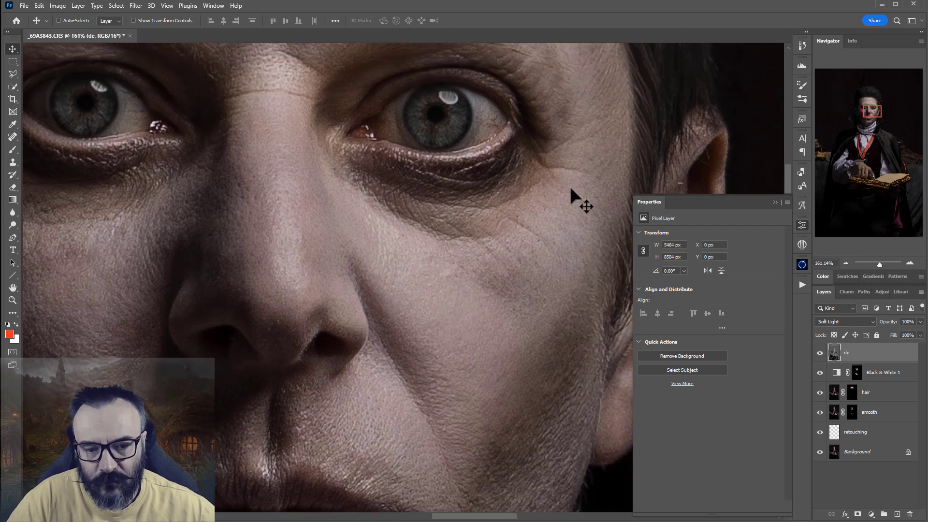
click(820, 351)
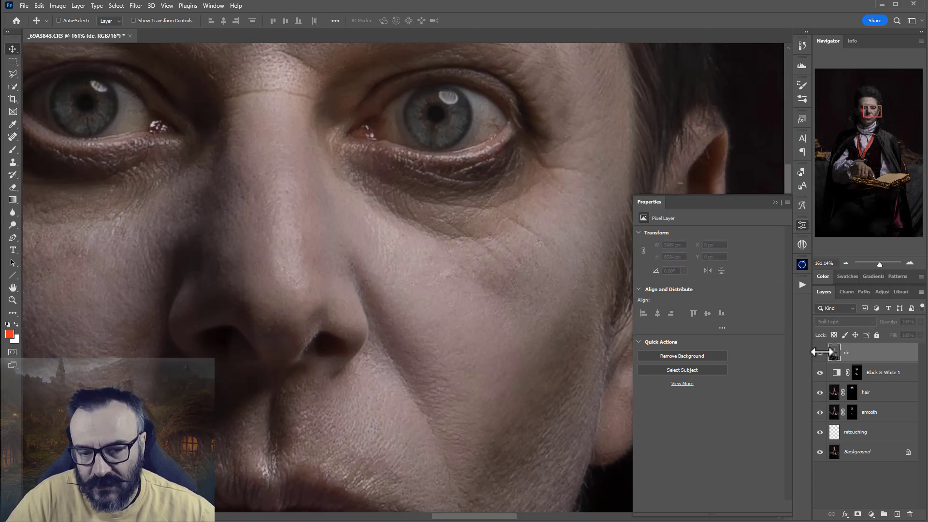
click(820, 351)
click(820, 351)
click(820, 352)
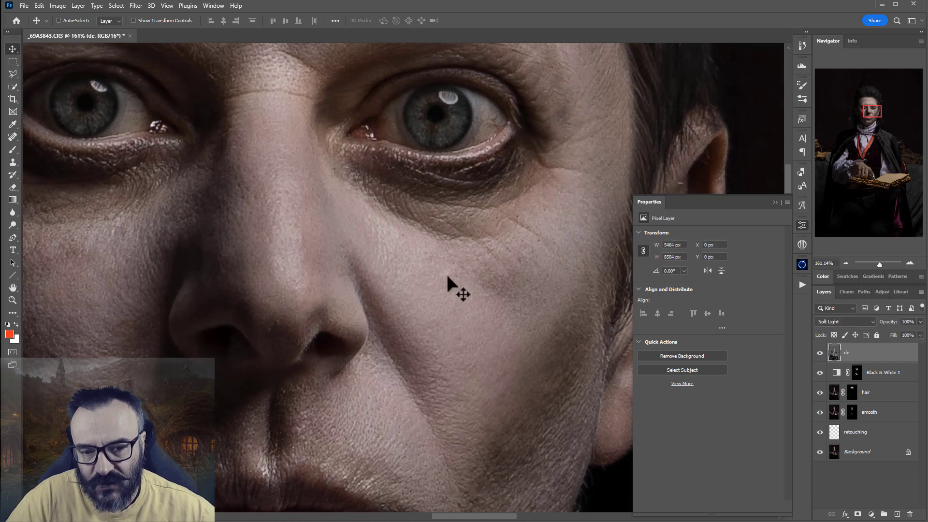
Reduce the "de" layer's opacity to 47% while judging the effect on the whole portrait.
scroll(439, 309, down, 8)
scroll(448, 296, down, 6)
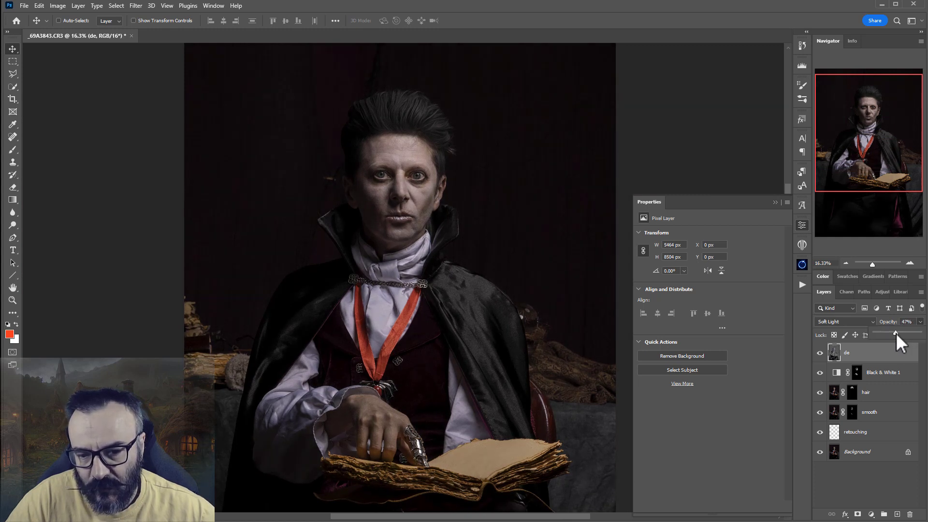
click(899, 351)
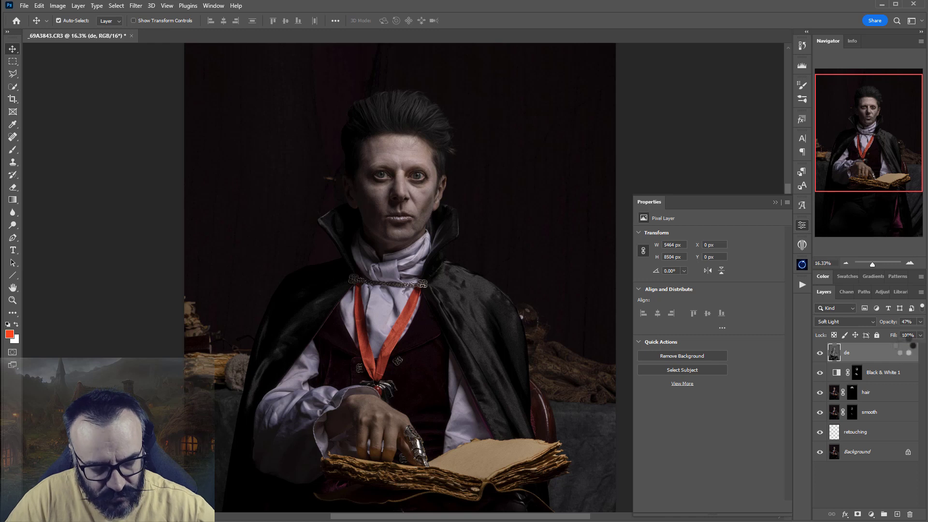
Stamp all visible layers into a new top layer and name it "ai".
key(ctrl+shift+alt+e)
double_click(855, 353)
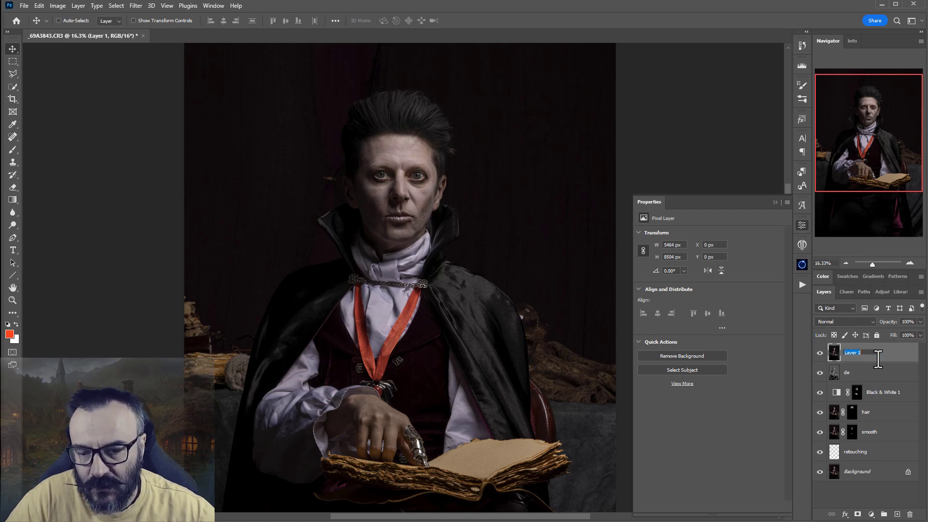
text(ai)
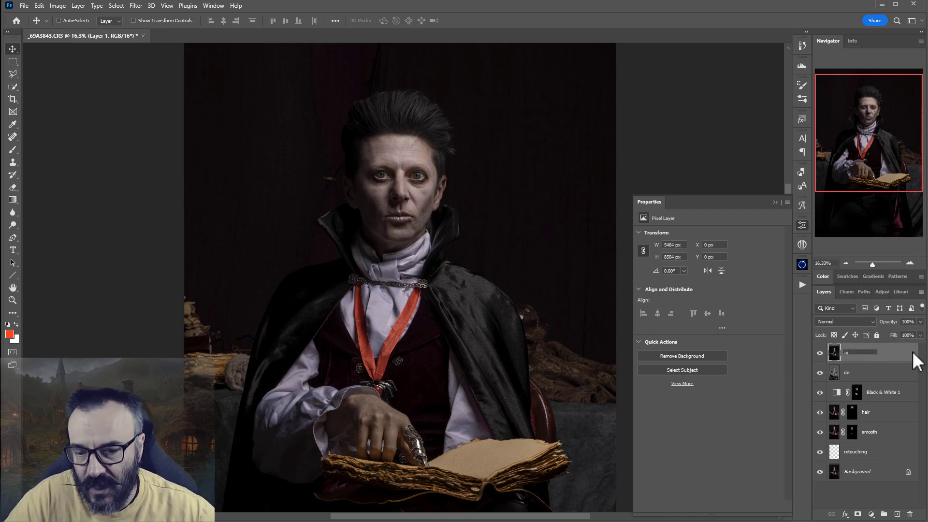
key(Return)
Start Neural Filters on the "ai" layer and enable the Smart Portrait filter.
click(140, 7)
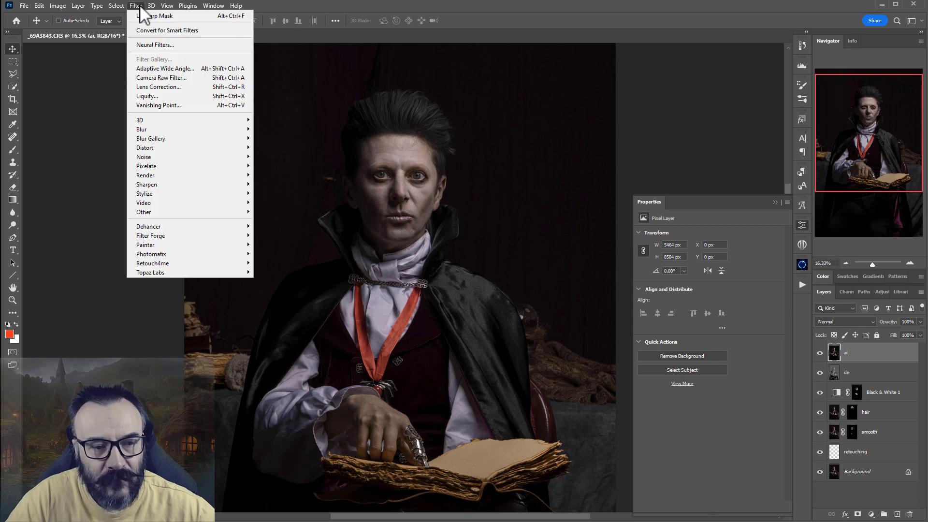
click(202, 48)
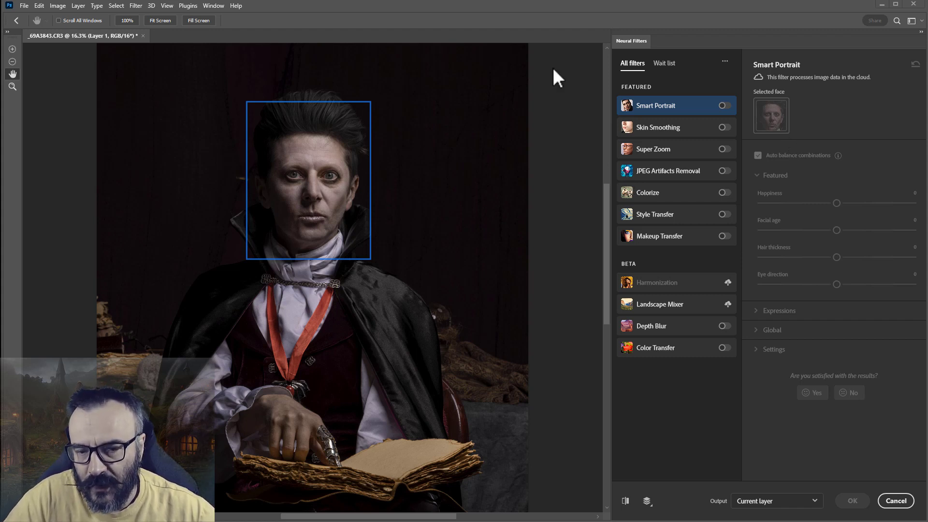
click(724, 105)
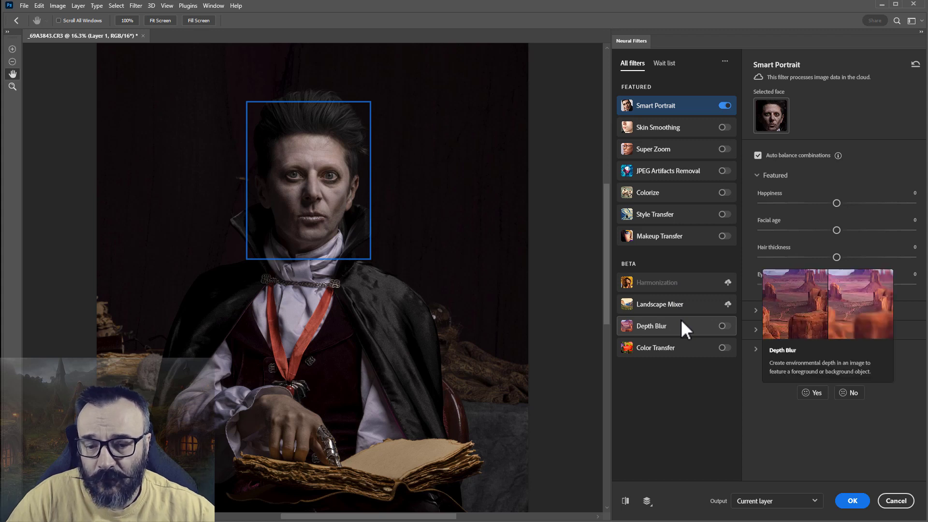
mouse_move(685, 339)
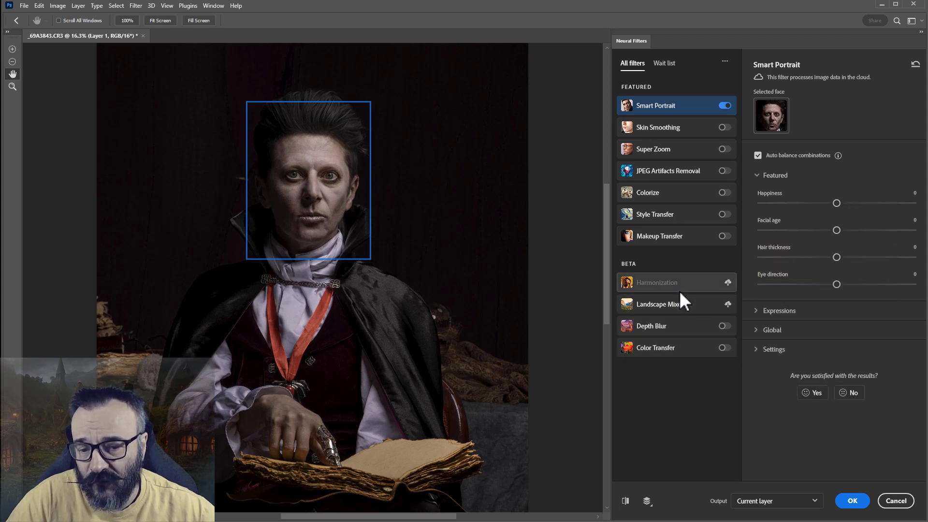
mouse_move(681, 312)
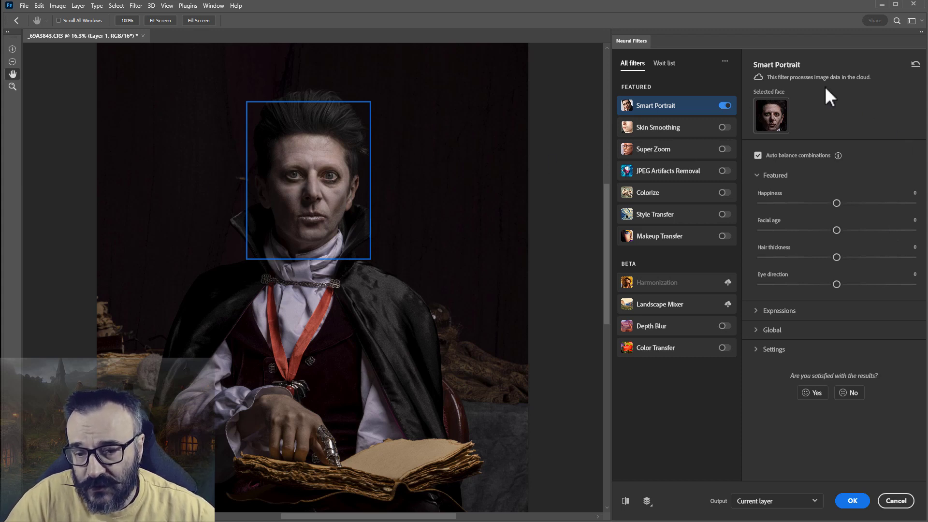
Expand Smart Portrait's Settings, Global and Expressions groups and review the available adjustments.
click(767, 350)
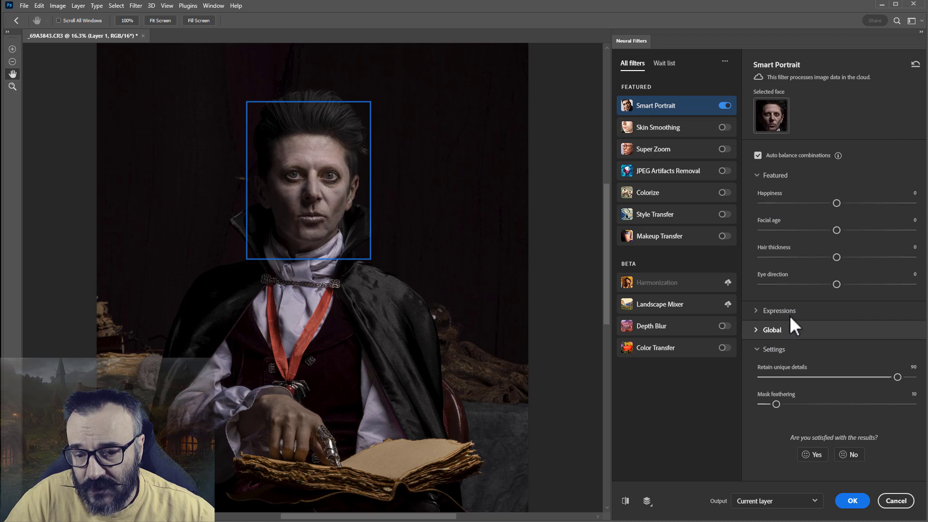
click(790, 329)
click(793, 310)
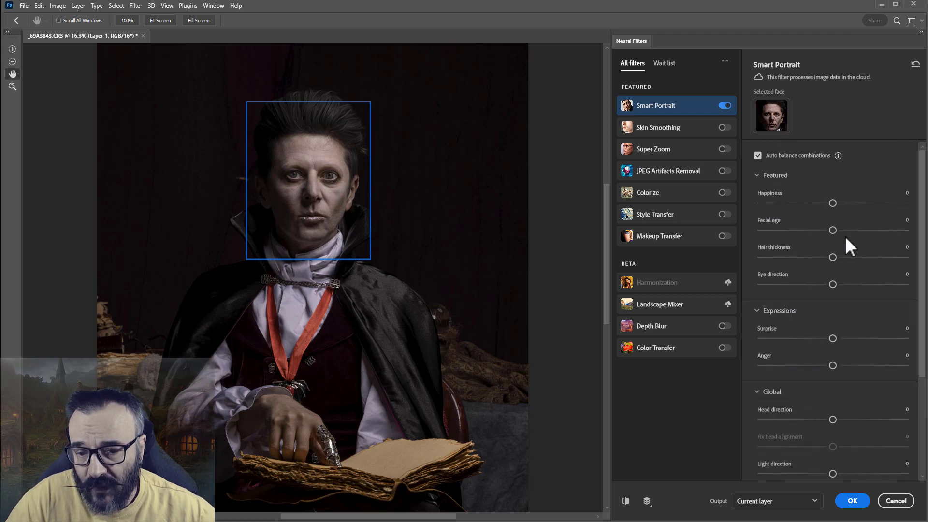
scroll(807, 280, down, 3)
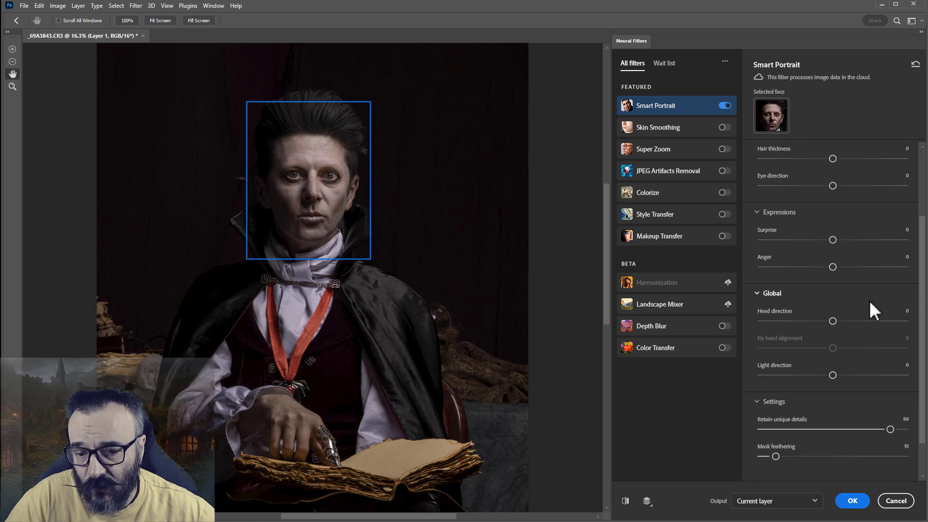
scroll(869, 300, down, 1)
scroll(869, 300, up, 3)
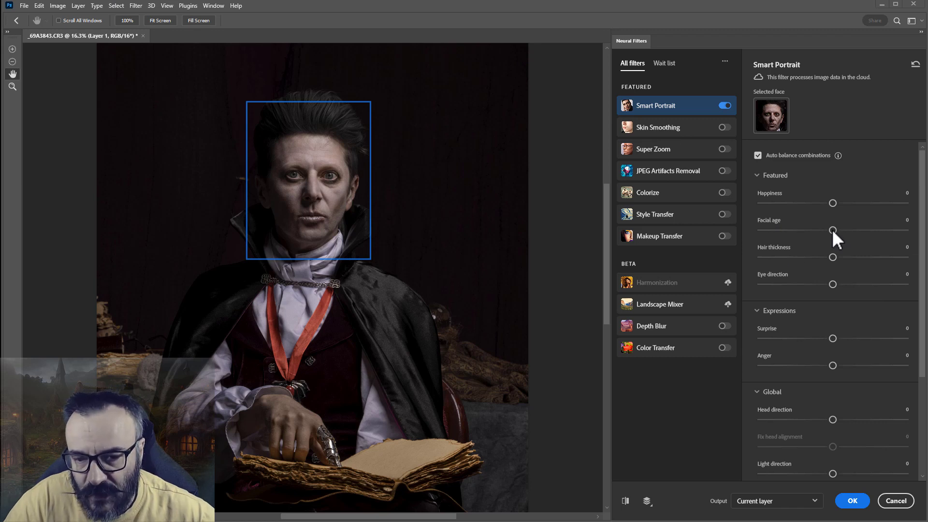
Try Smart Portrait facial age values of +43, -50 and +38 on the face.
click(871, 230)
drag(895, 225, 897, 226)
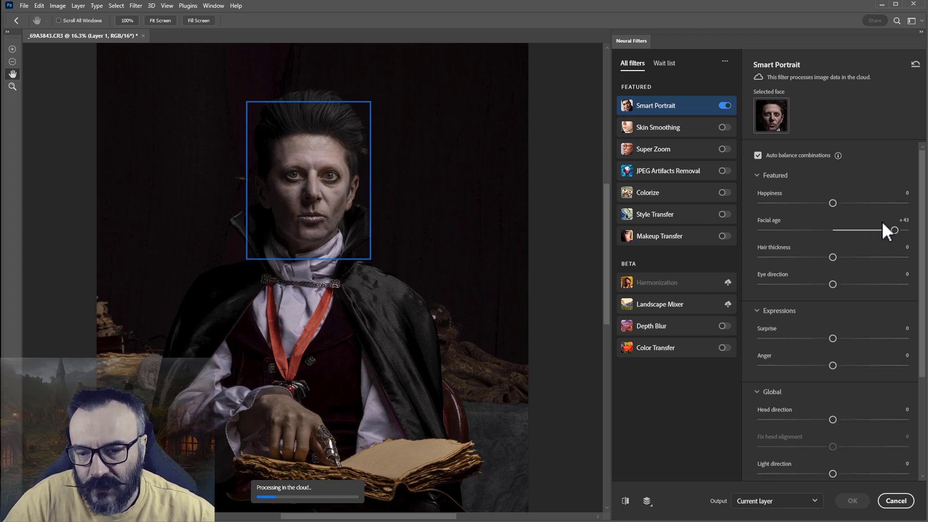
drag(886, 225, 767, 222)
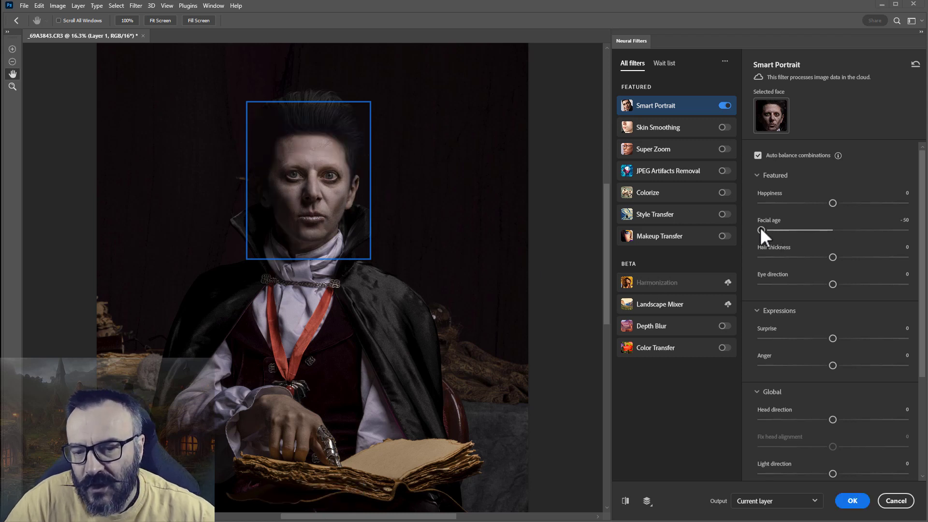
drag(761, 230, 890, 228)
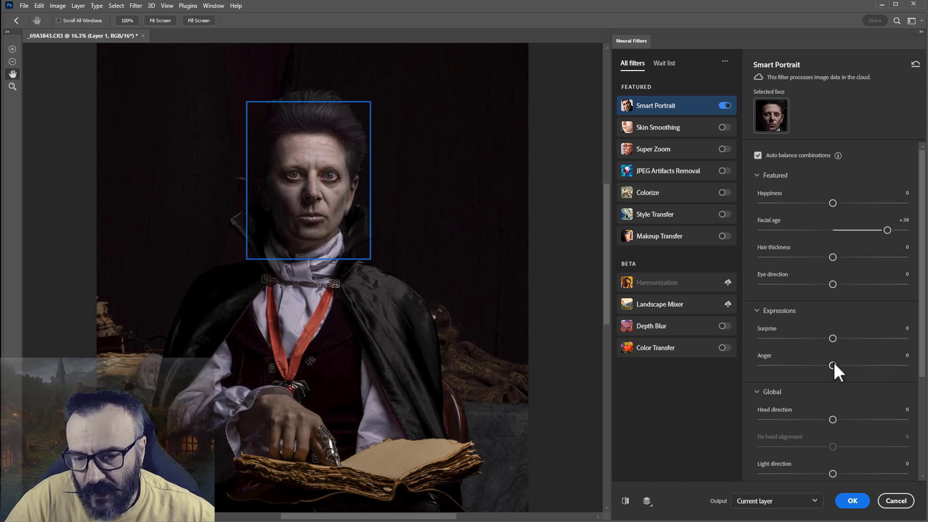
Try a Smart Portrait anger value of +19, return it to 0, and review the detail and mask feathering settings.
drag(833, 364, 861, 365)
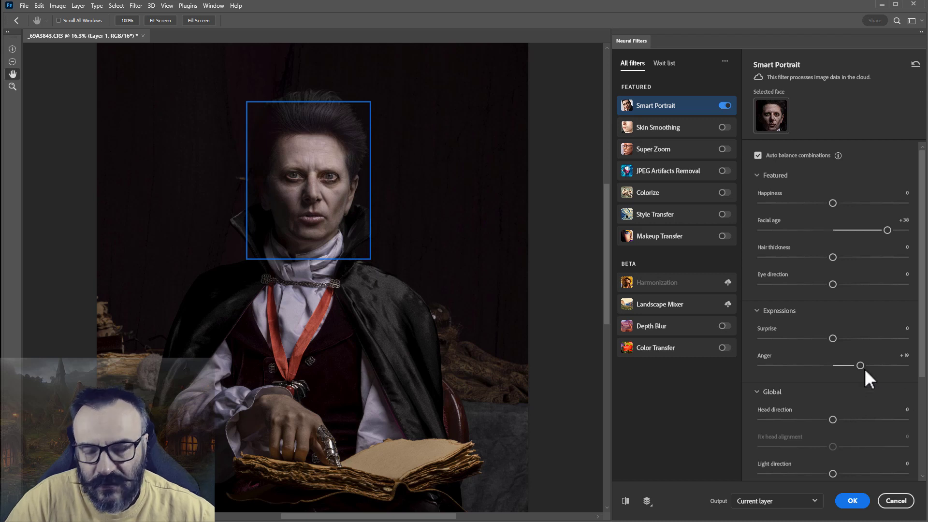
drag(859, 365, 842, 364)
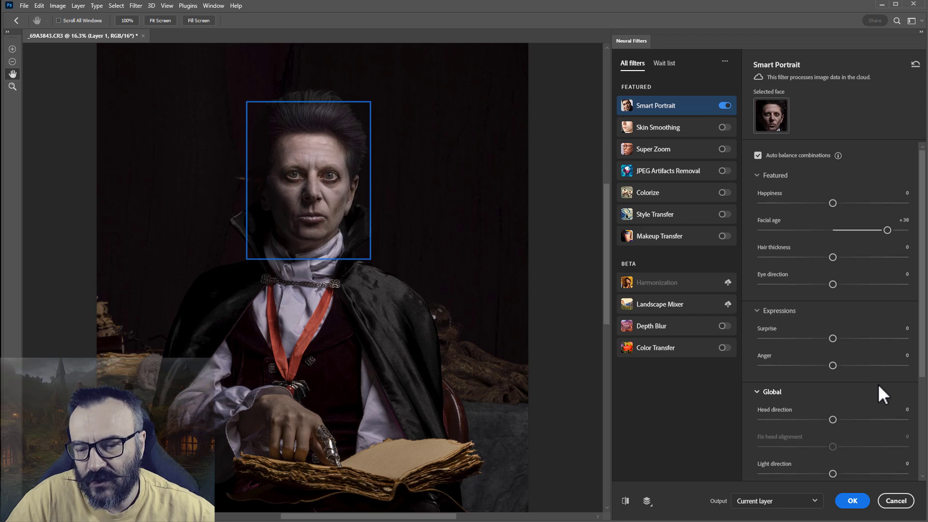
scroll(877, 384, down, 3)
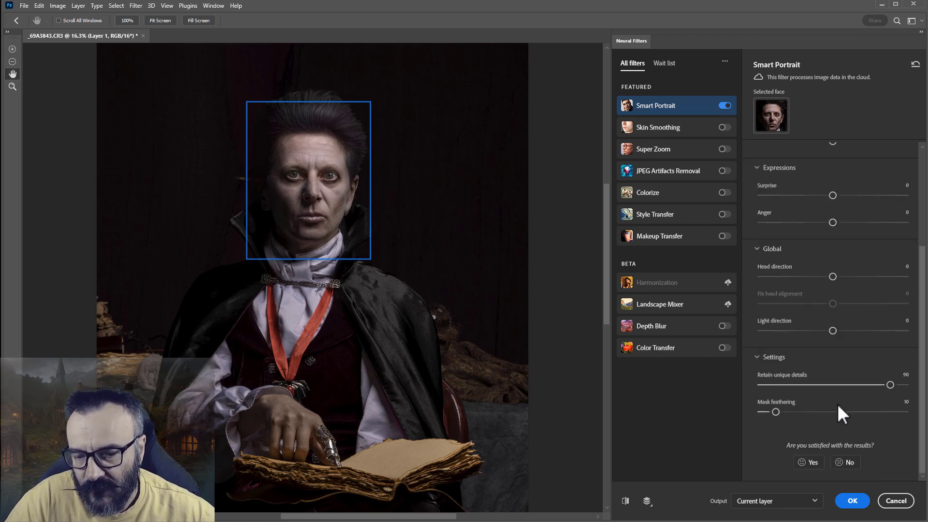
click(906, 374)
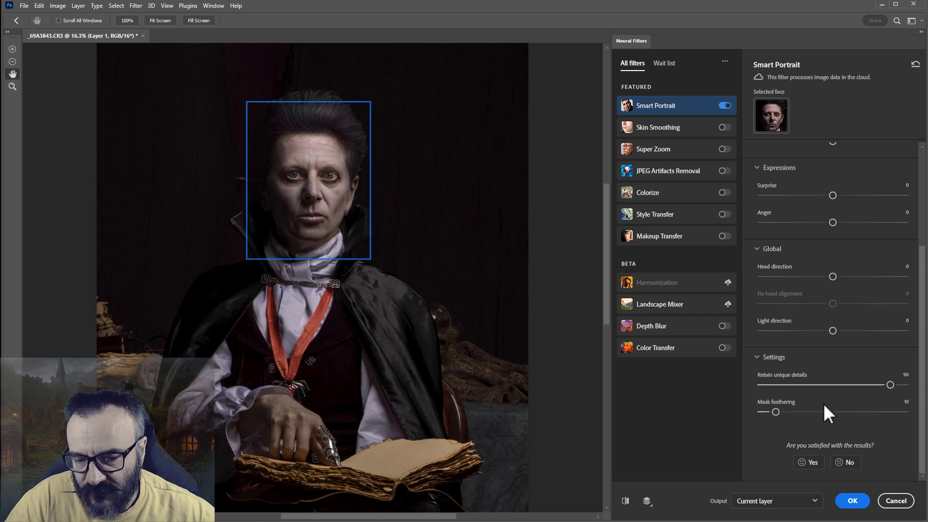
Set Smart Portrait's hair thickness to -34 and facial age to +49, checking the face close up.
scroll(826, 402, up, 3)
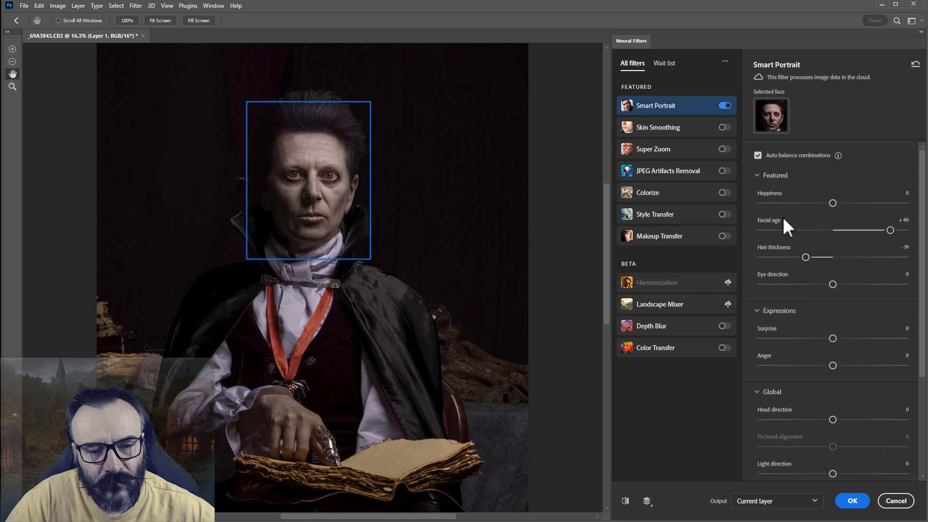
click(781, 256)
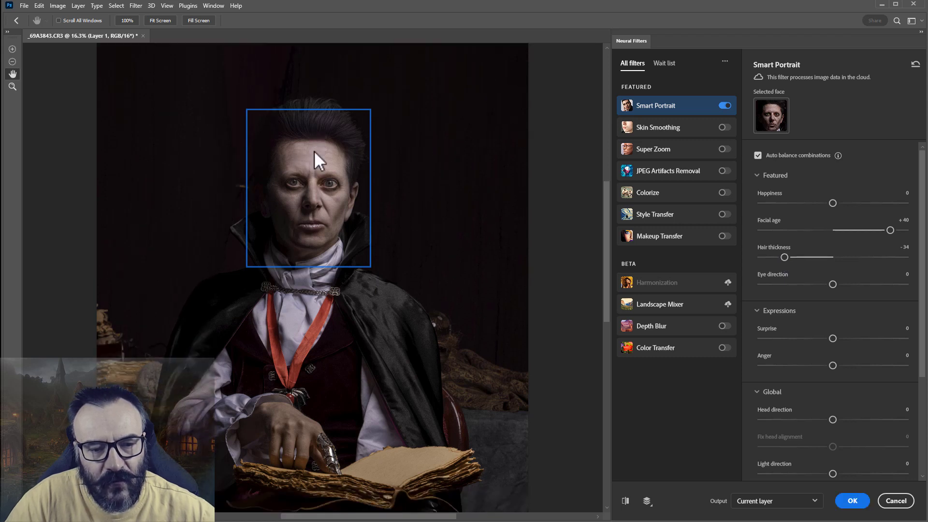
scroll(304, 164, up, 3)
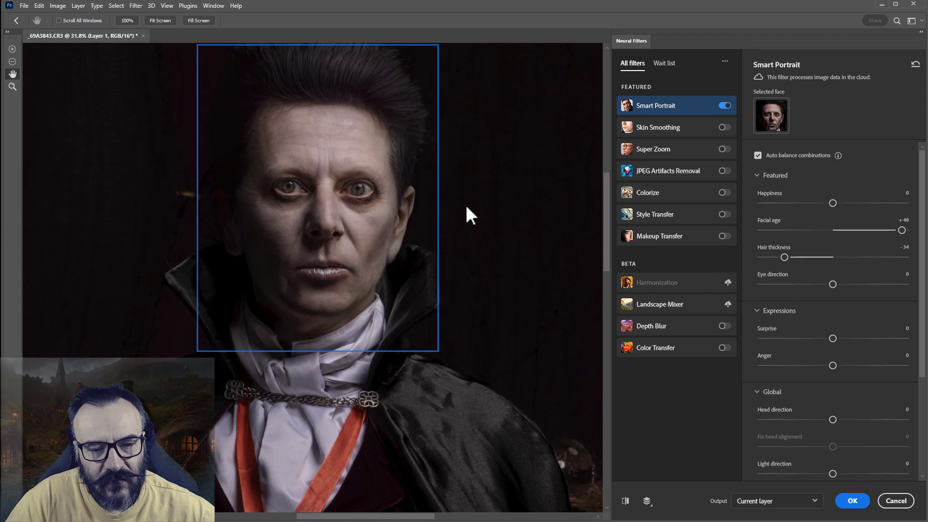
click(902, 230)
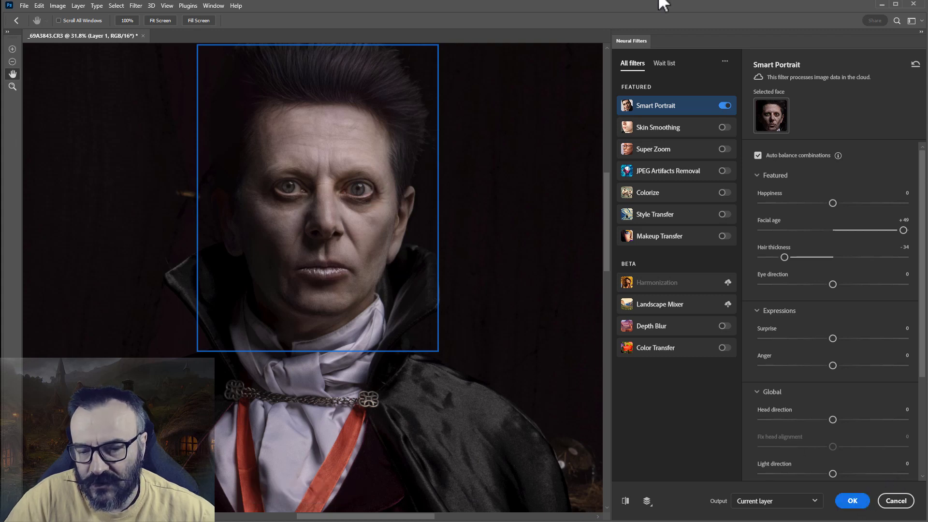
Apply the Smart Portrait filter to the current layer and clear the selection around the canvas.
mouse_move(657, 180)
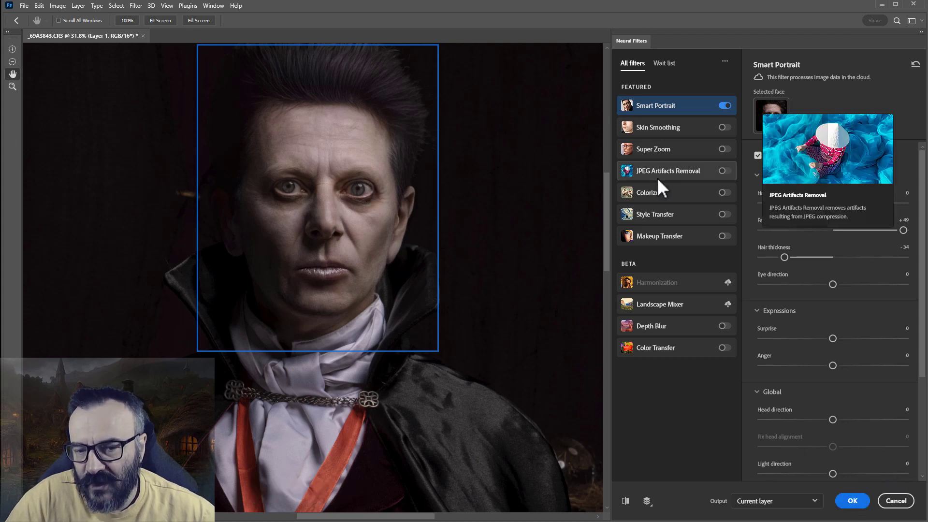
mouse_move(682, 107)
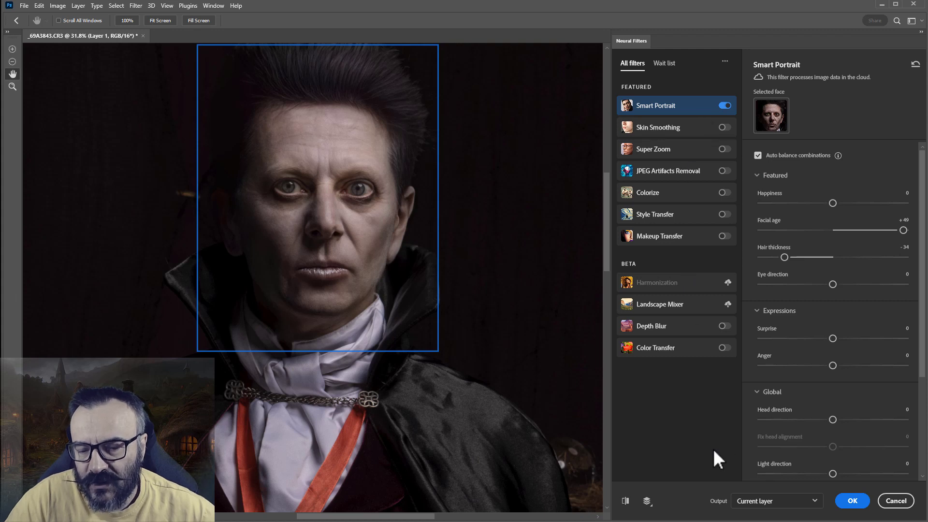
click(851, 500)
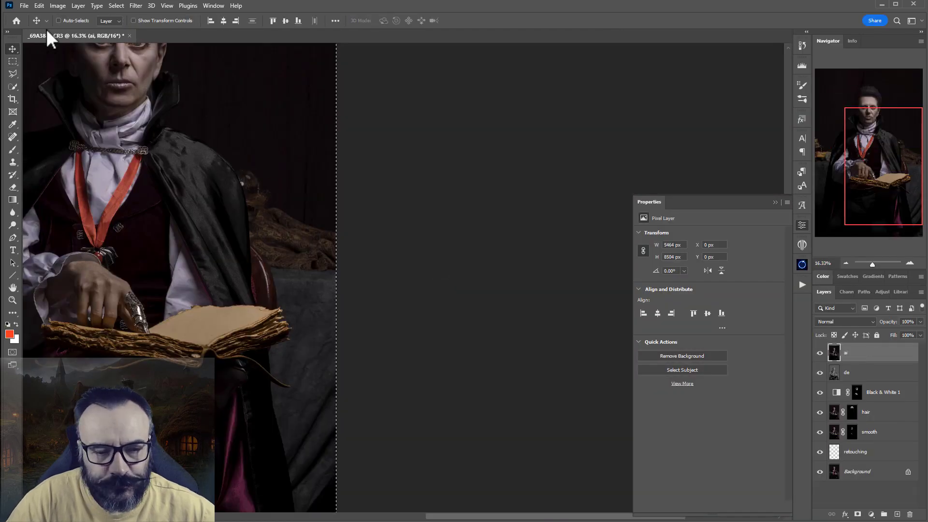
key(ctrl+d)
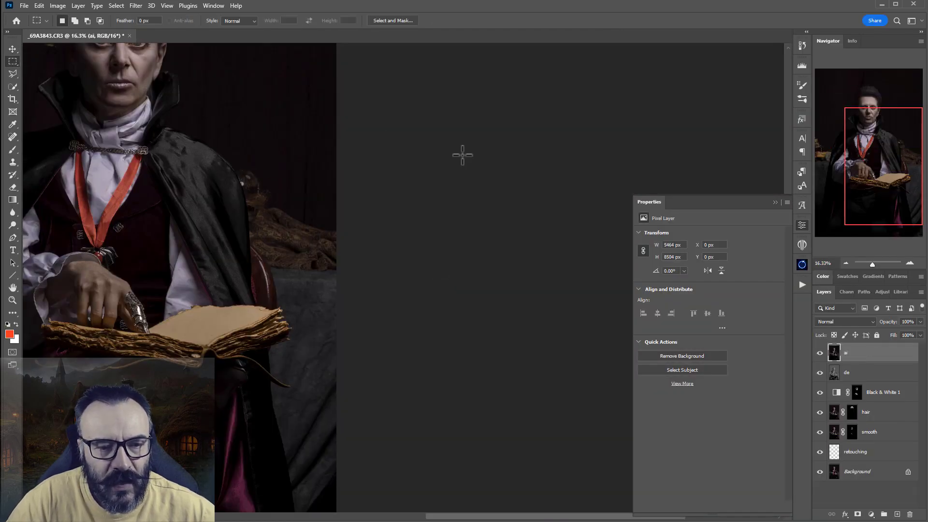
drag(279, 176, 459, 265)
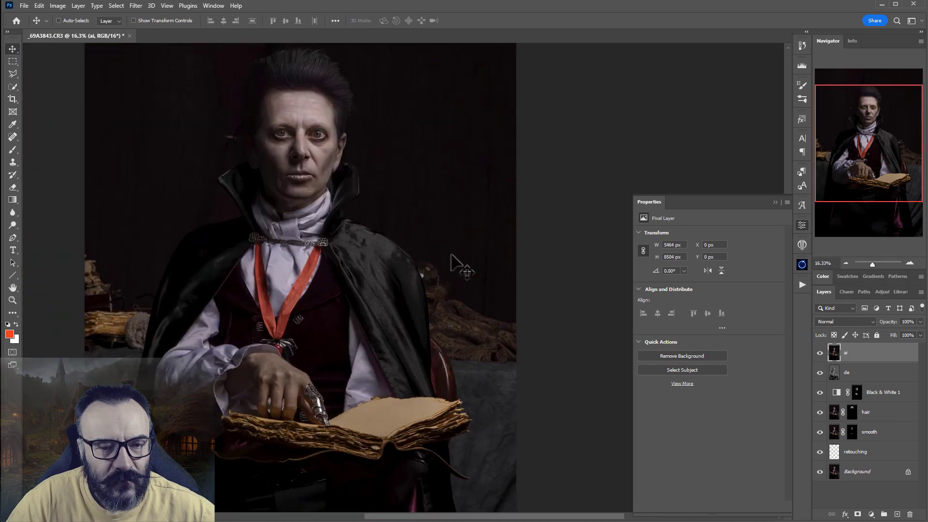
Duplicate the "ai" layer and rename the copy "lq".
drag(875, 356, 897, 513)
double_click(875, 354)
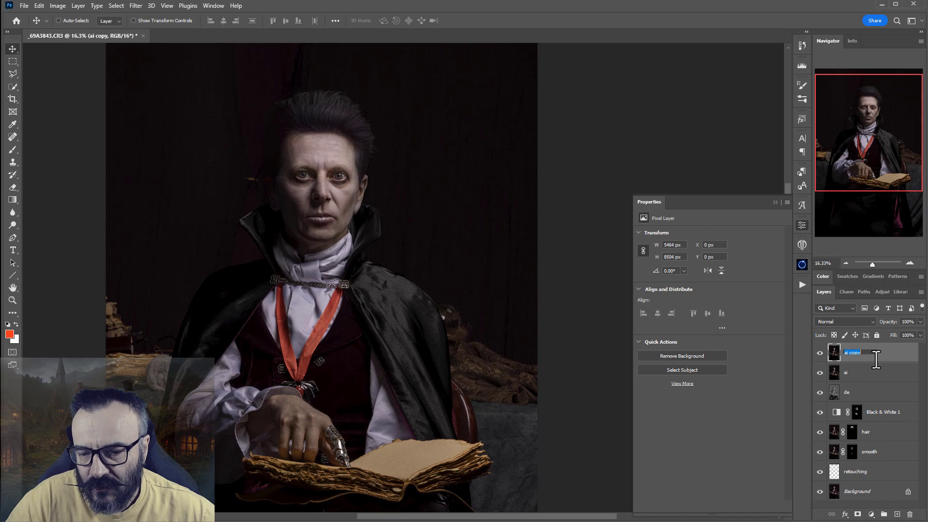
key(BackSpace)
text(lq)
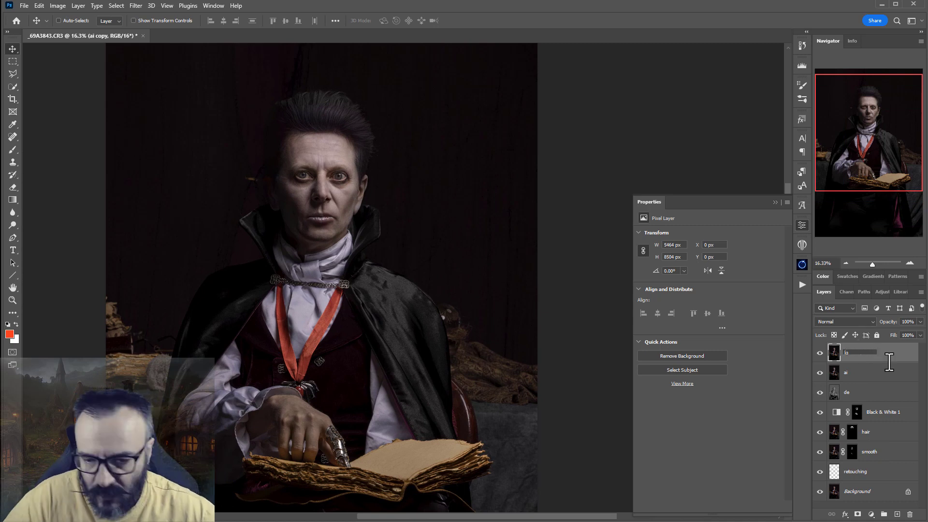
Confirm the layer name "lq" and open the Liquify filter on that layer.
key(Return)
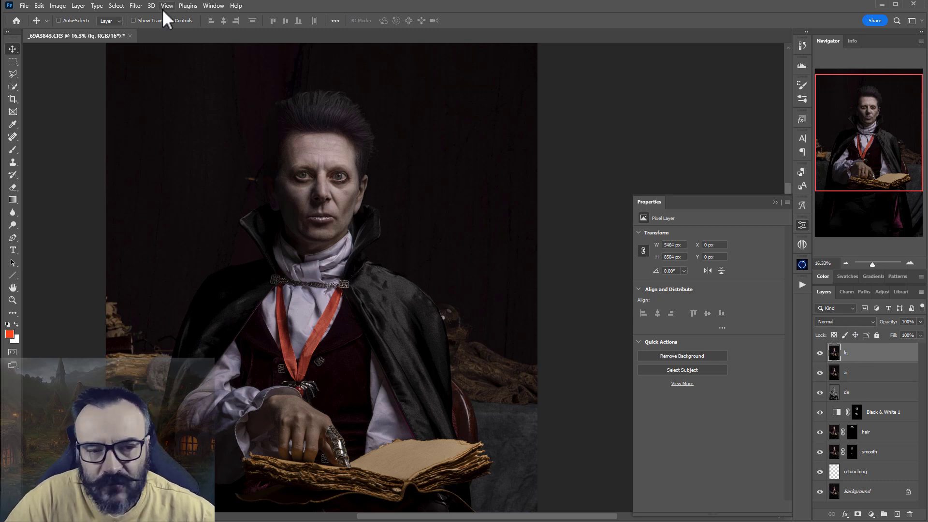
click(137, 8)
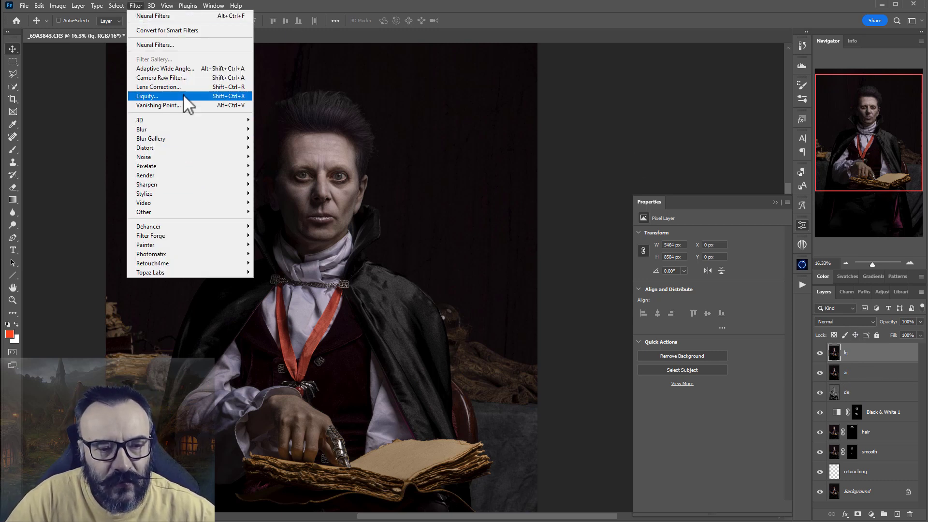
click(184, 94)
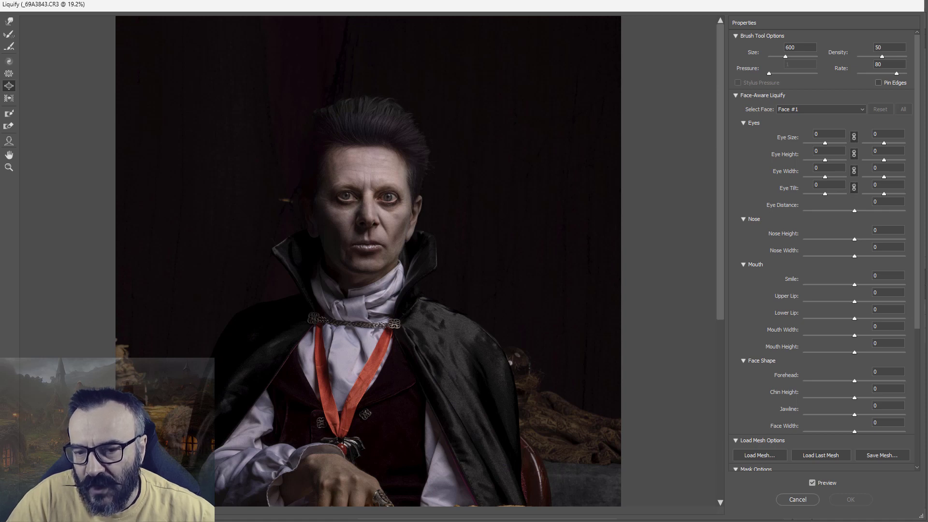
Set the linked eye size to 13 and eye width to 33 for both eyes in Face-Aware Liquify.
text(-100)
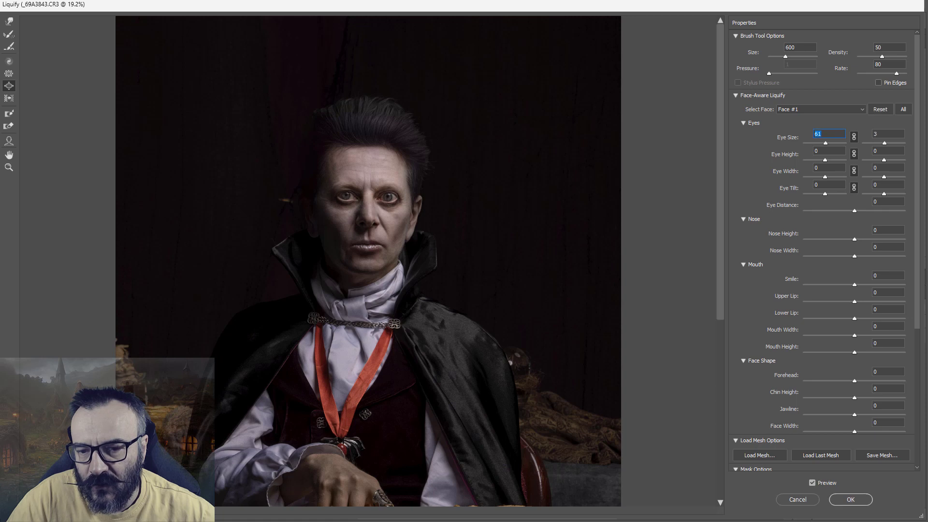
key(Return)
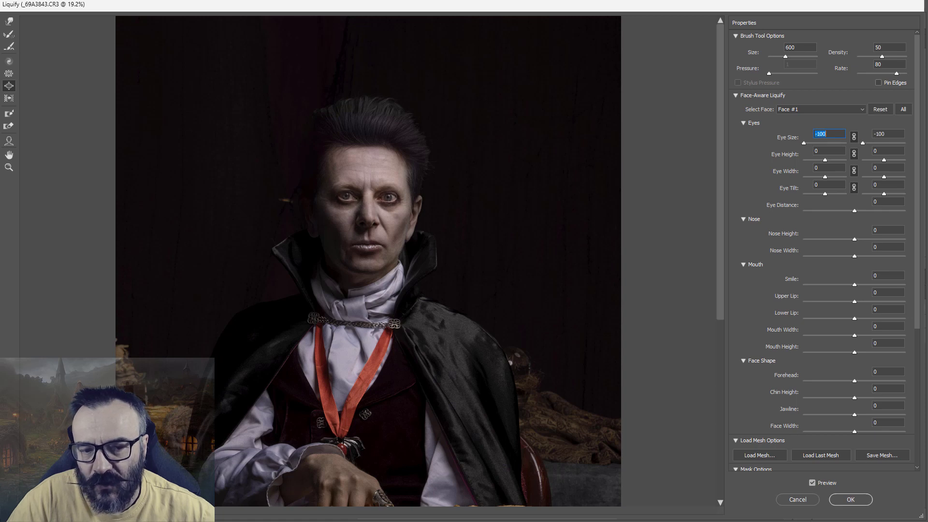
text(6)
drag(827, 143, 829, 141)
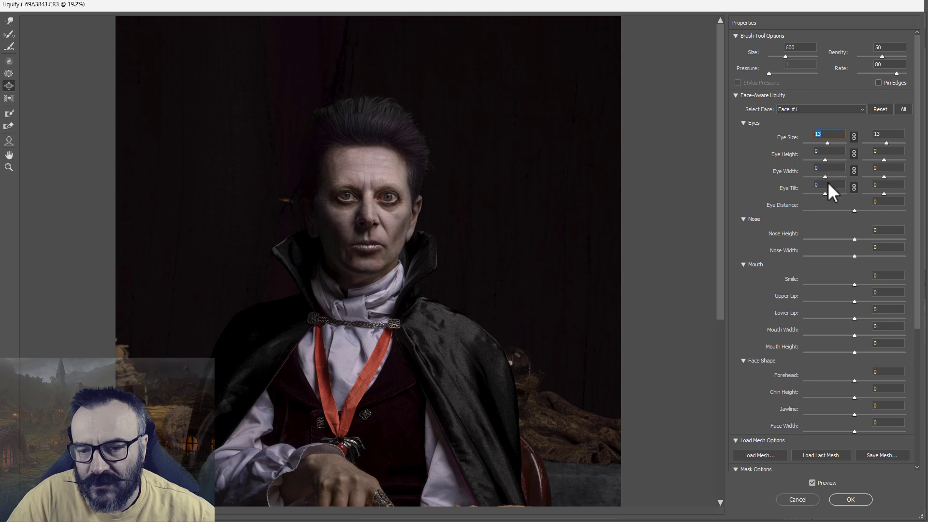
drag(827, 178, 833, 177)
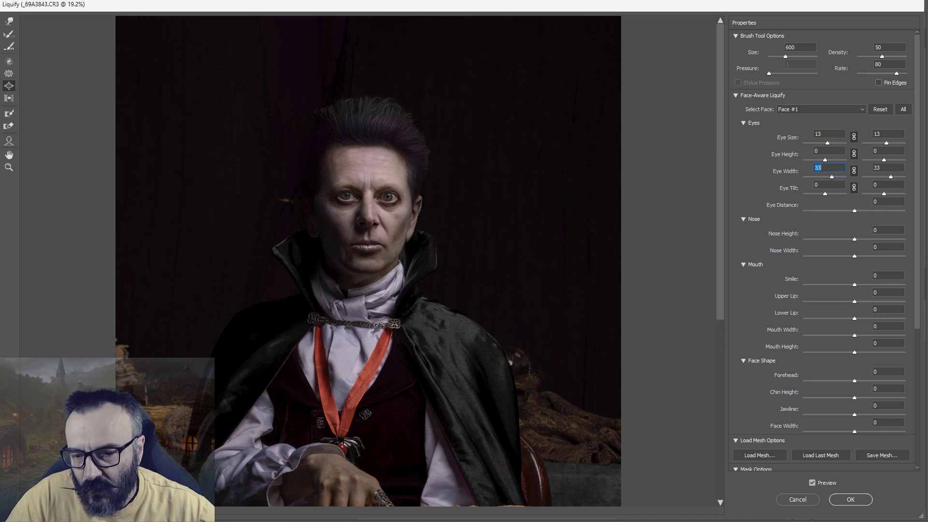
Shrink the nose by setting its height to -69 and its width to -93.
key(Down)
key(Down)
key(Down)
key(Down)
key(Down)
key(Down)
key(Down)
key(Down)
key(Down)
key(Down)
key(Down)
key(Down)
key(Down)
key(Down)
key(Down)
key(Down)
key(Down)
key(Down)
key(Down)
key(Down)
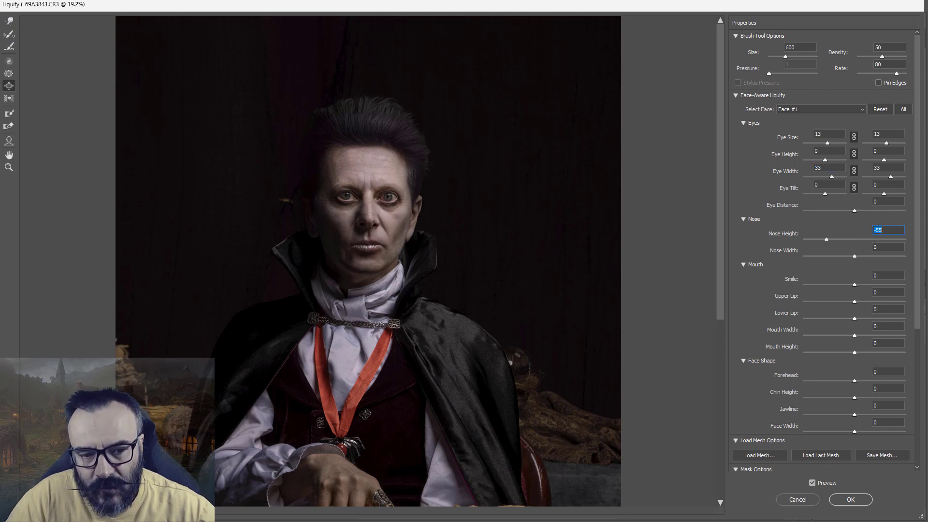
key(Up)
key(Up)
key(Up)
key(Up)
key(Up)
key(Up)
key(Up)
key(Up)
key(Up)
key(Up)
key(Up)
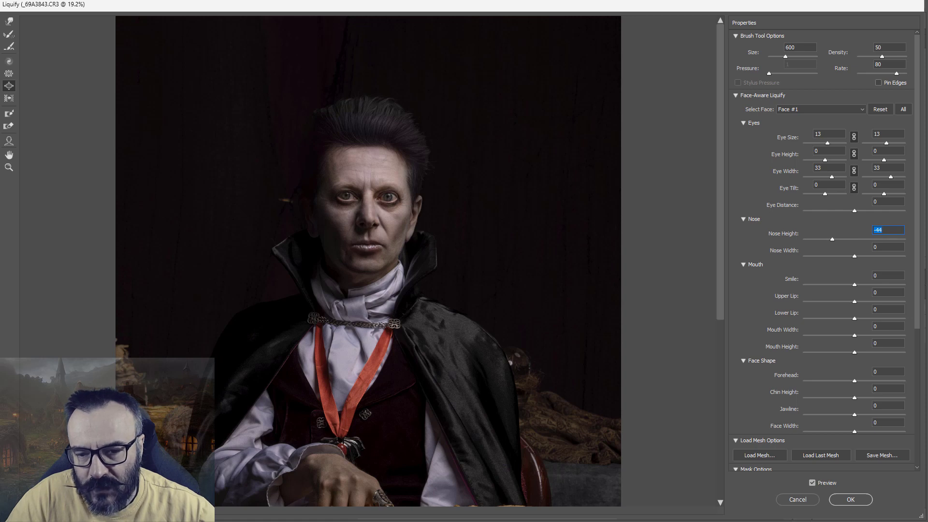
key(Tab)
text(-92)
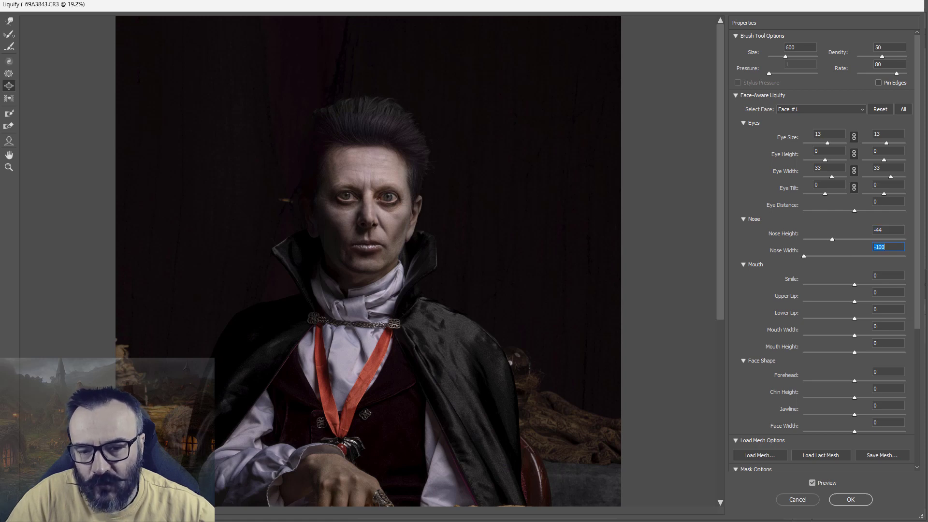
key(shift+Tab)
key(Down)
key(Down)
key(Down)
key(Down)
key(Down)
key(Down)
key(Down)
key(Down)
key(Down)
key(Down)
key(Down)
key(Down)
key(Down)
key(Down)
key(Down)
key(Down)
key(Down)
key(Tab)
key(Up)
key(Up)
key(Up)
key(Up)
key(Up)
key(Up)
key(Up)
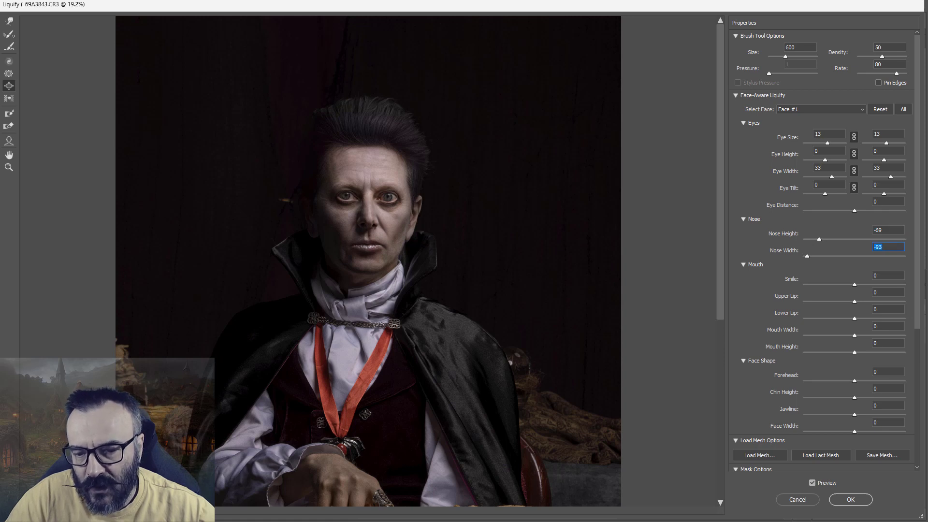
Reshape the lips by setting the upper lip to -38 and the lower lip to 47.
key(Tab)
key(Tab)
key(shift+Down)
key(shift+Down)
key(shift+Down)
key(shift+Down)
key(Down)
key(Down)
key(Down)
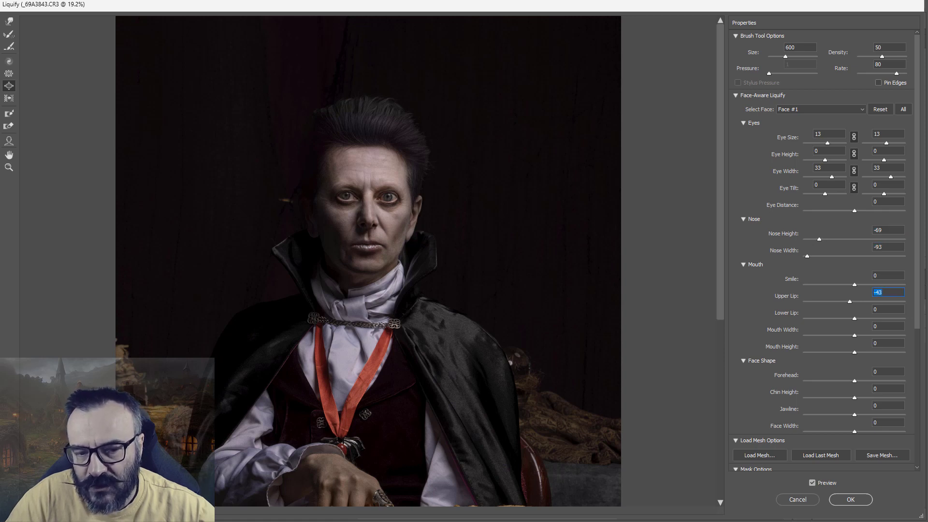
key(Tab)
key(shift+Up)
key(shift+Up)
key(shift+Up)
key(shift+Up)
key(shift+Up)
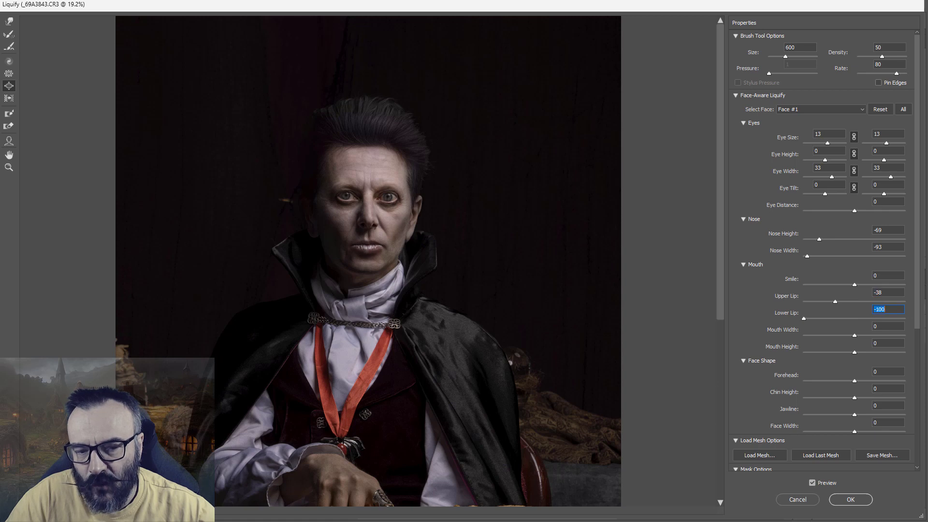
key(Up)
key(Up)
key(Up)
key(Up)
key(Up)
key(Up)
key(Up)
key(Up)
key(Up)
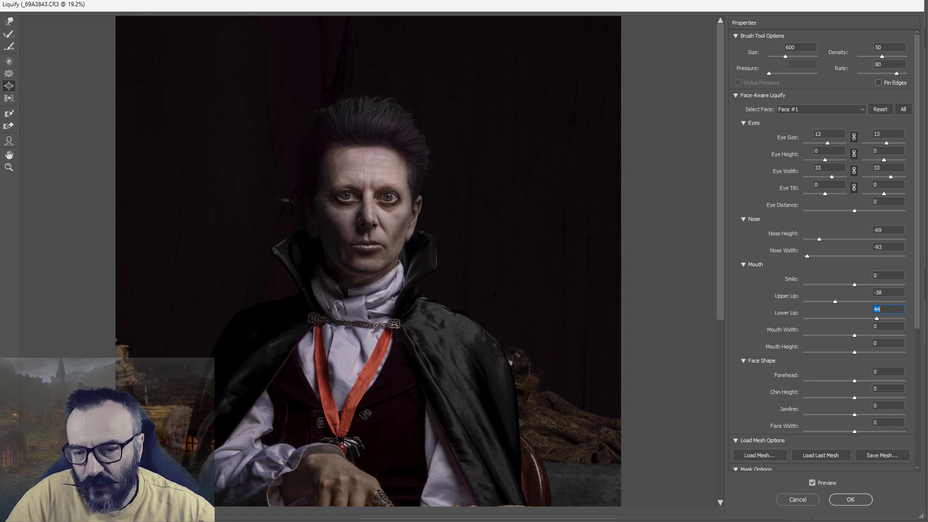
Narrow and flatten the mouth by setting its width to -58 and its height to -30.
key(Tab)
key(shift+Up)
key(shift+Up)
key(shift+Up)
key(shift+Up)
key(Up)
key(Up)
key(Up)
key(Up)
key(Up)
key(Up)
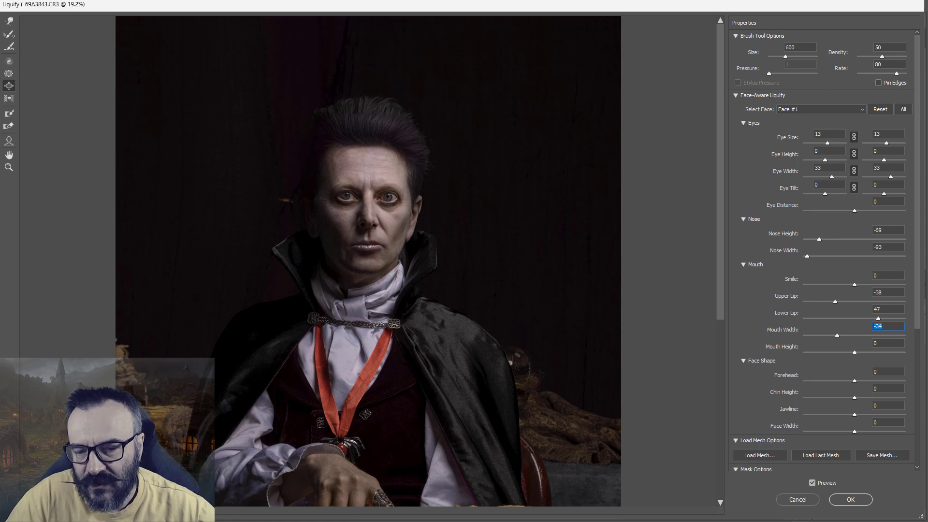
key(Tab)
key(shift+Down)
key(shift+Down)
key(shift+Down)
key(shift+Down)
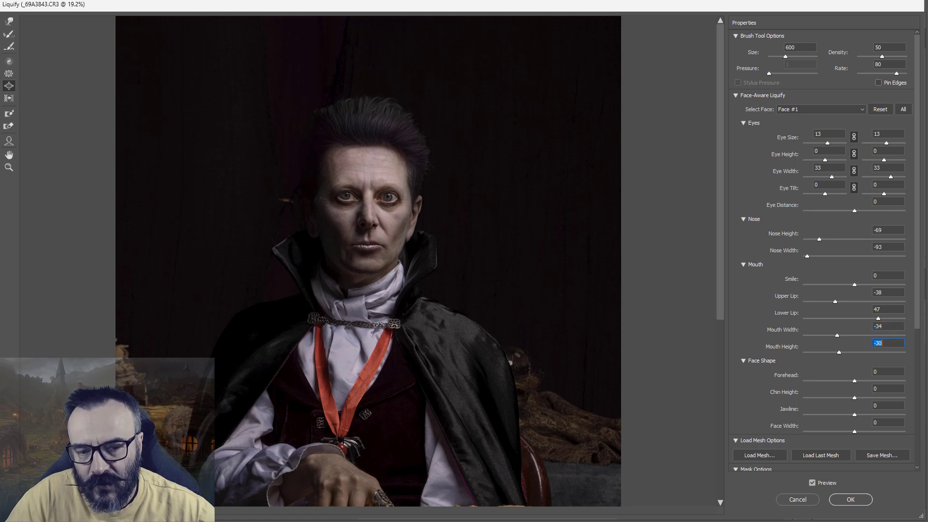
key(shift+Tab)
key(shift+Down)
key(shift+Down)
key(Down)
key(Down)
key(Down)
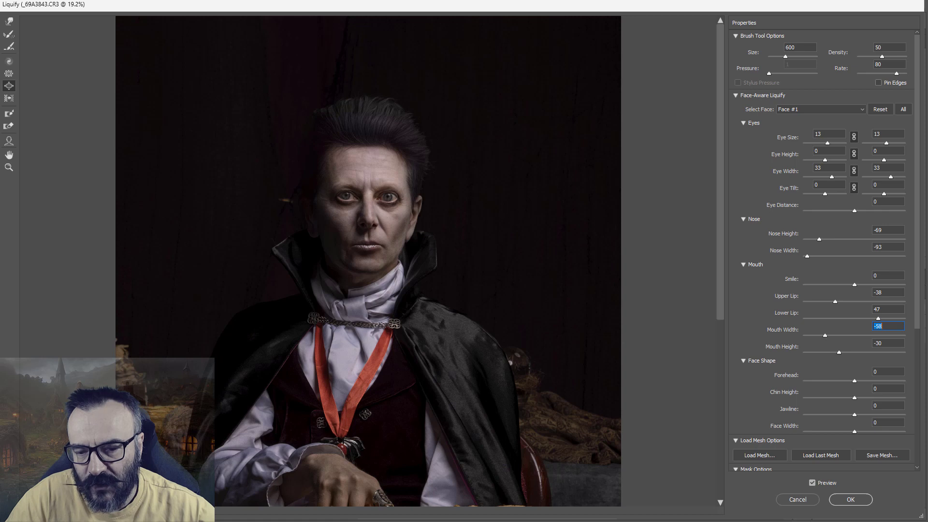
scroll(821, 241, down, 2)
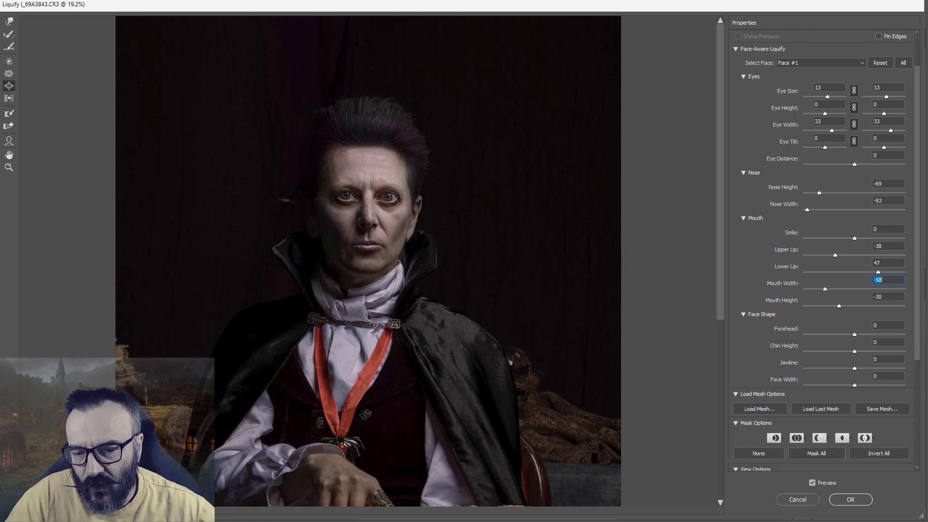
Set the face shape's forehead to 44 and chin height to -69 for Face #1.
key(Tab)
key(Tab)
key(shift+Up)
key(shift+Up)
key(shift+Up)
key(shift+Up)
key(shift+Up)
key(shift+Up)
key(shift+Up)
key(shift+Up)
key(shift+Up)
key(shift+Up)
key(shift+Down)
key(shift+Down)
key(shift+Down)
key(shift+Down)
key(Down)
key(Down)
key(Down)
key(Down)
key(Down)
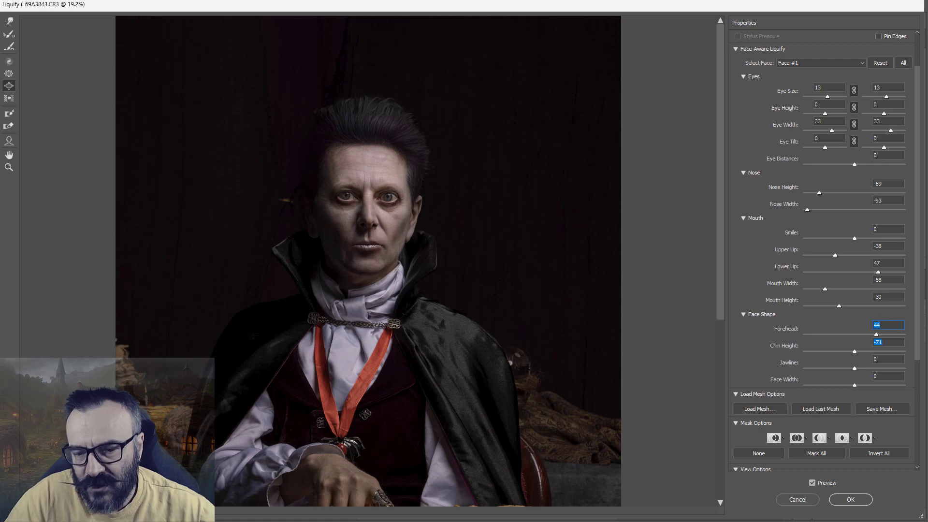
key(Tab)
text(-54)
key(Return)
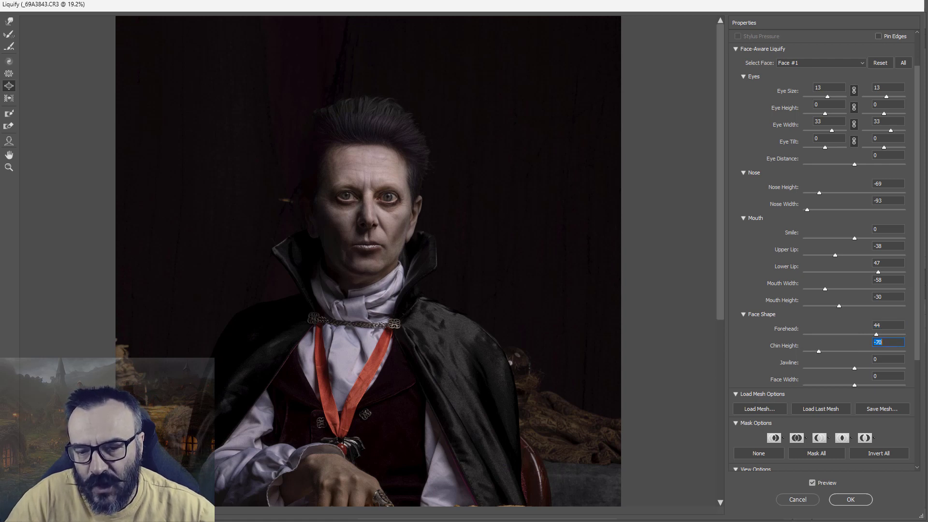
Set the face shape's jawline to -73.
key(Tab)
text(-24)
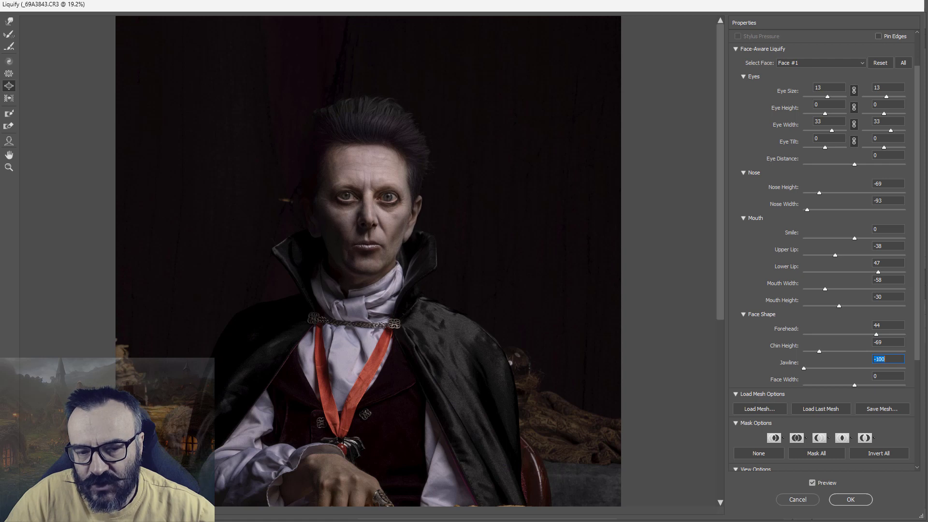
key(Return)
text(-100)
key(Return)
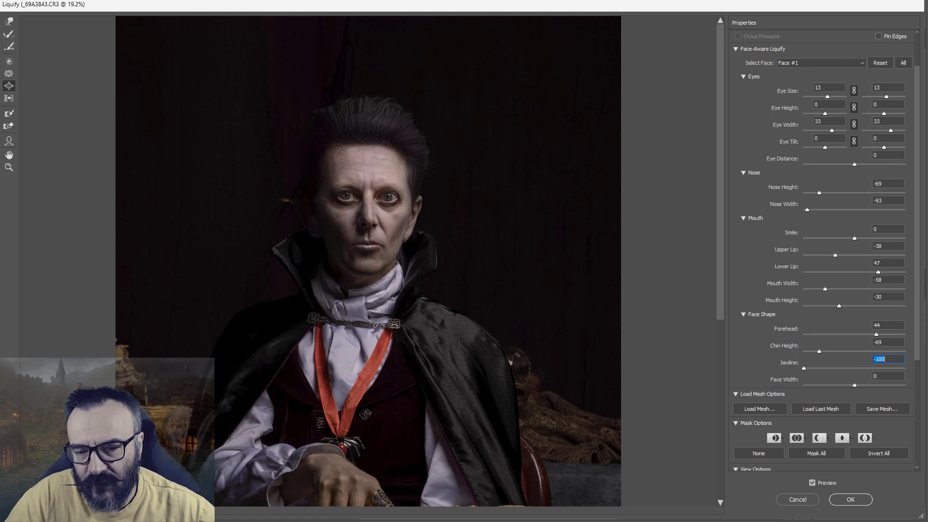
text(-73)
key(Return)
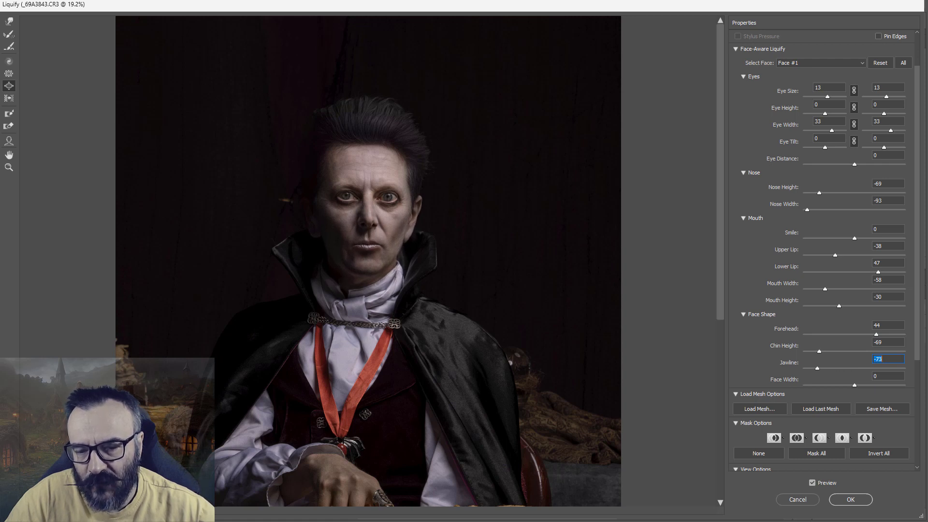
Set the face width to -25, compare with the unmodified preview, and apply the Liquify changes.
key(Tab)
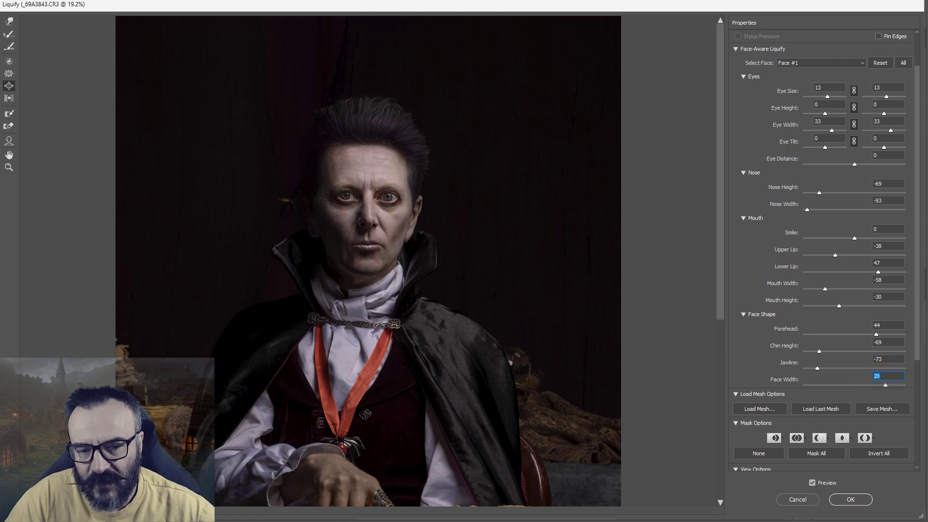
text(-25)
key(Return)
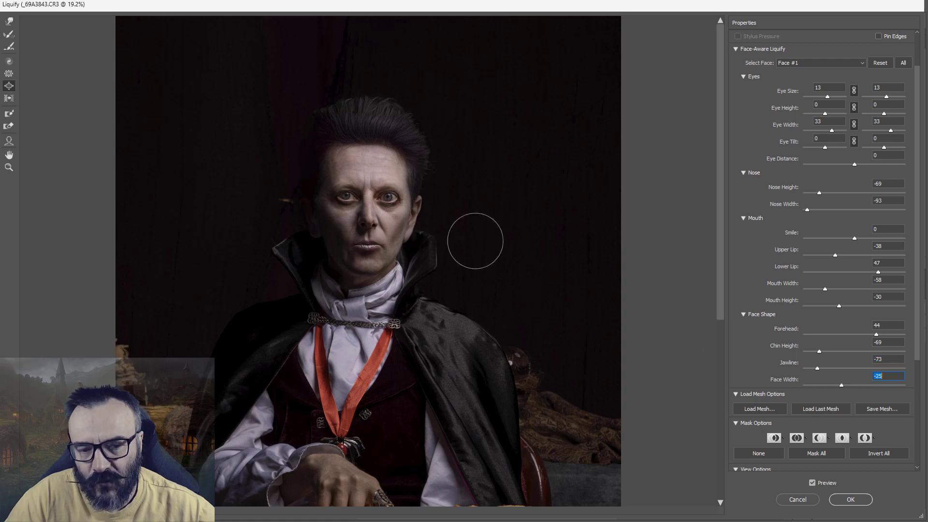
key(p)
key(p)
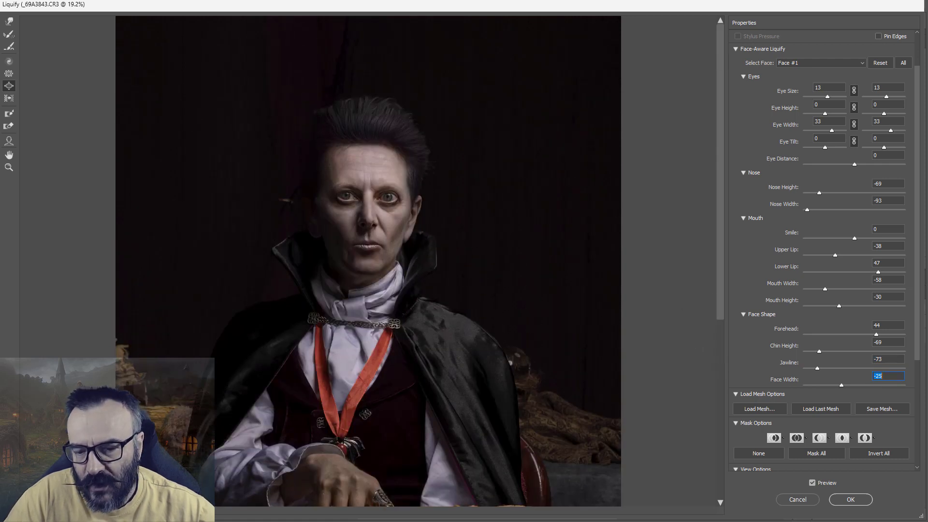
key(Return)
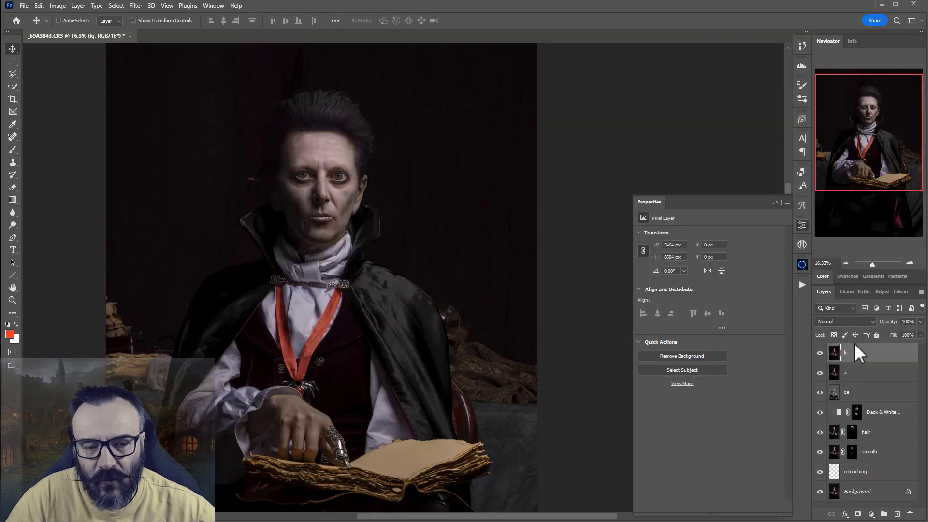
Hide the ai layer and compare the portrait with and without the liquified lq layer, leaving lq visible.
click(819, 373)
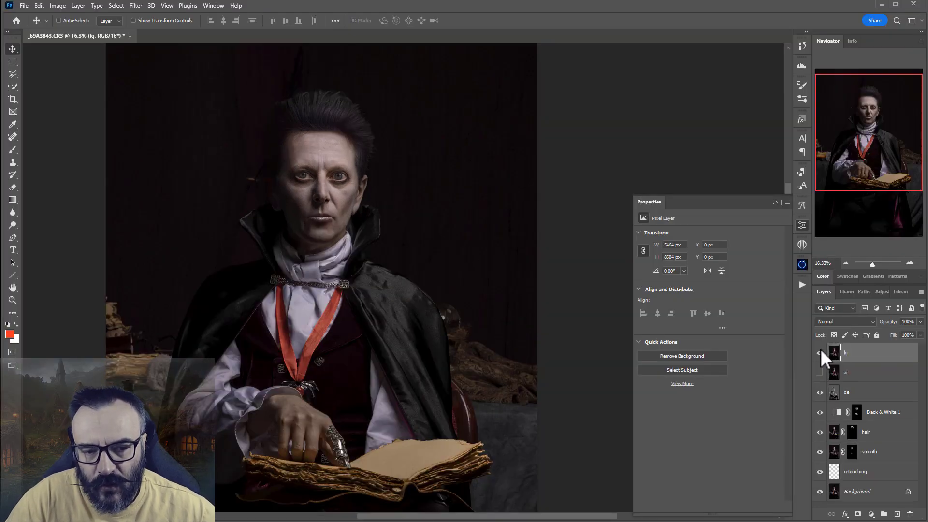
click(819, 352)
click(820, 352)
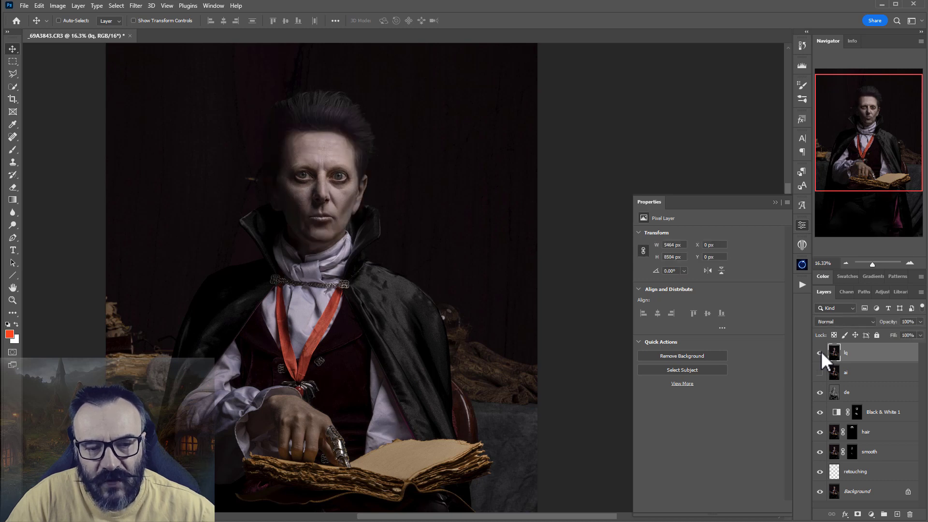
click(820, 352)
click(820, 352)
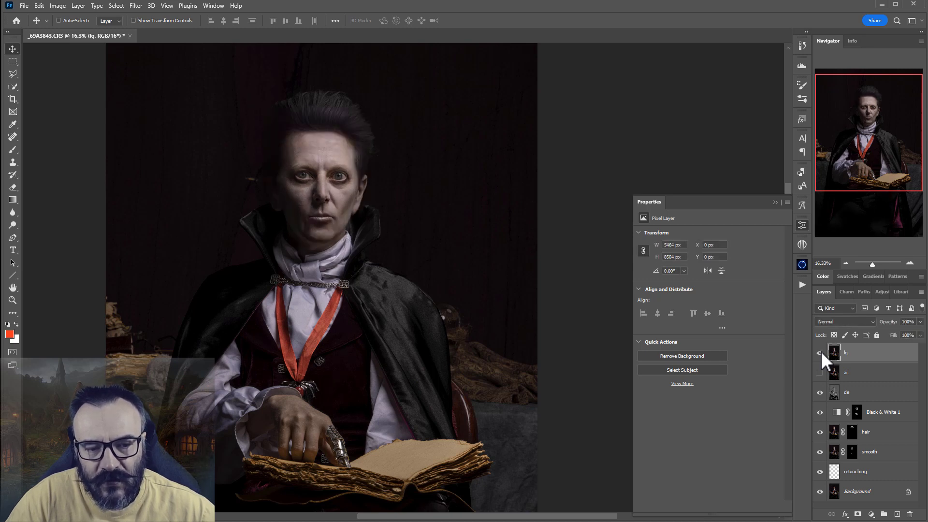
click(820, 351)
click(821, 351)
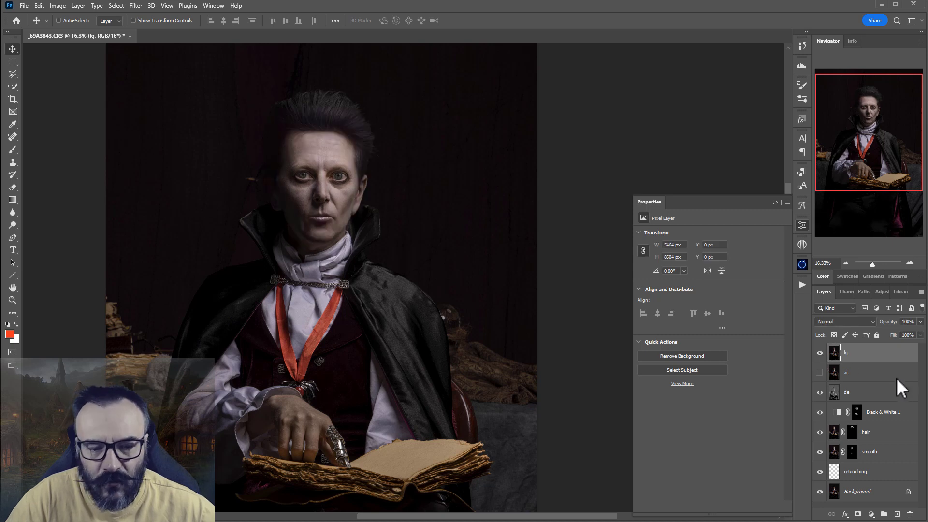
Add a new layer above lq and name it db.
click(896, 514)
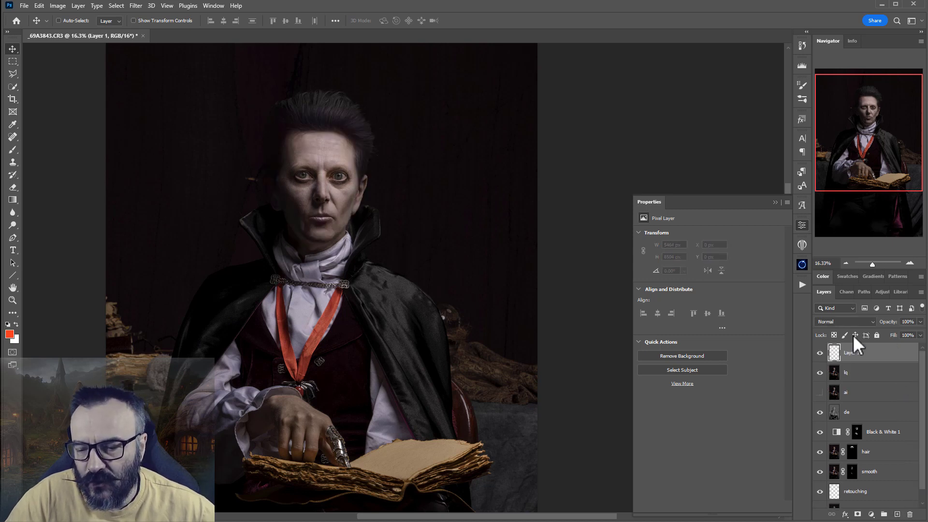
text(d)
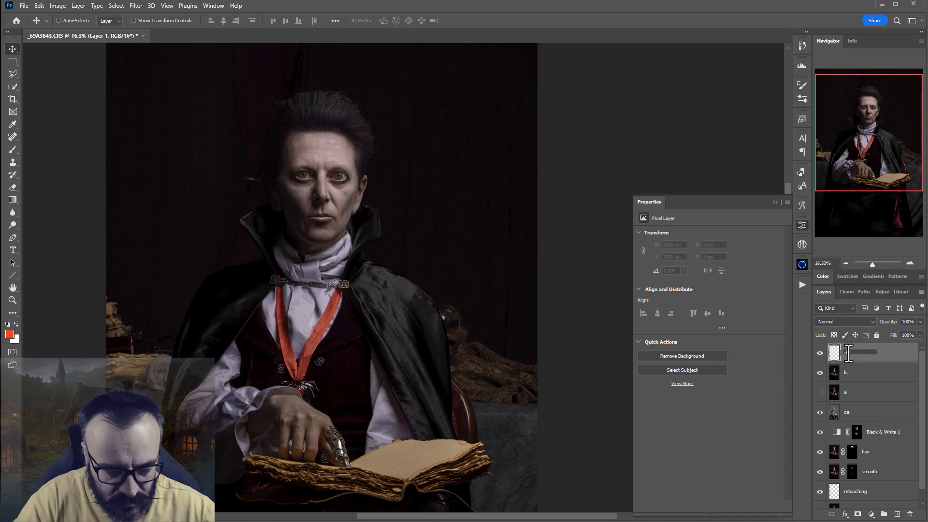
text(b)
key(Return)
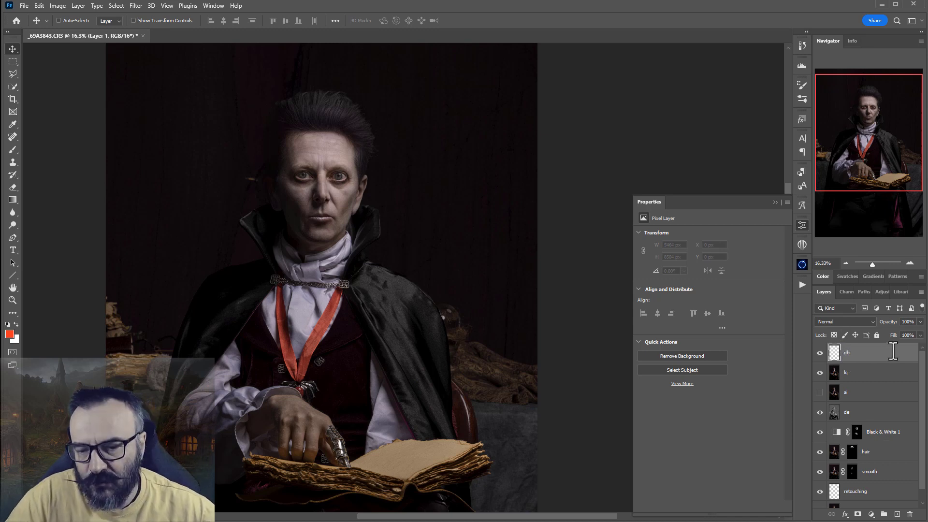
Fill the db layer with 50% Gray at 100% opacity and set its blend mode to Soft Light.
click(39, 6)
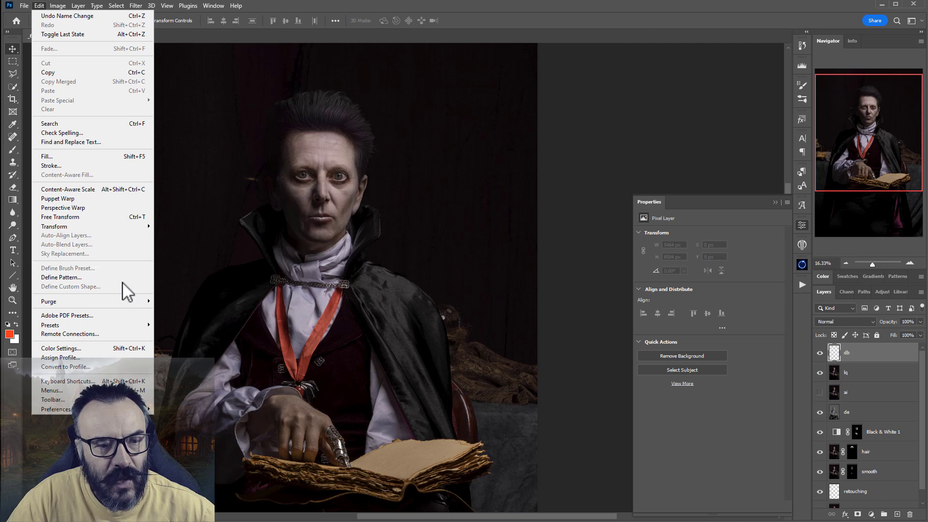
click(108, 154)
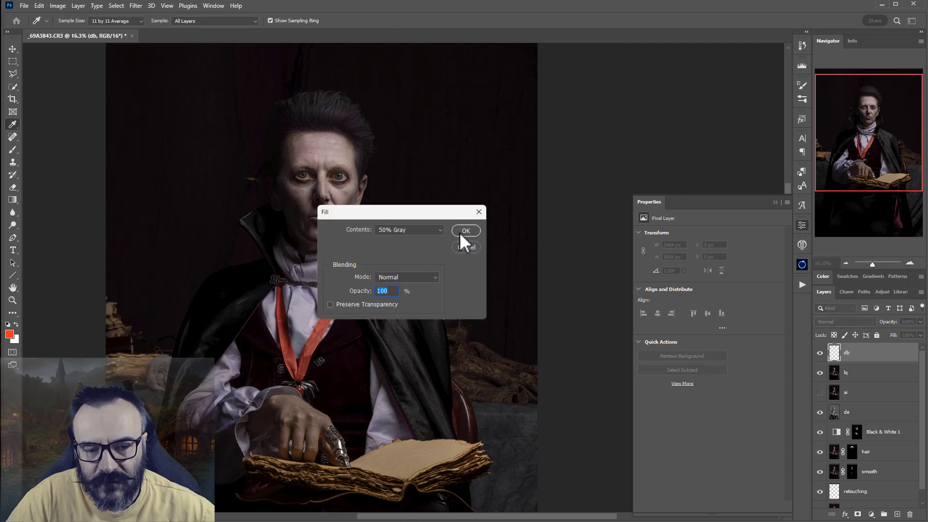
click(465, 231)
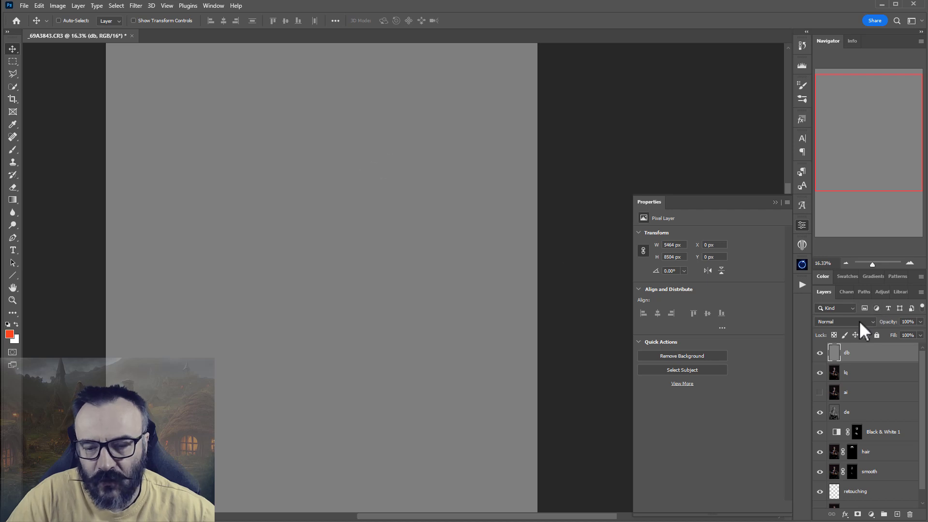
click(859, 320)
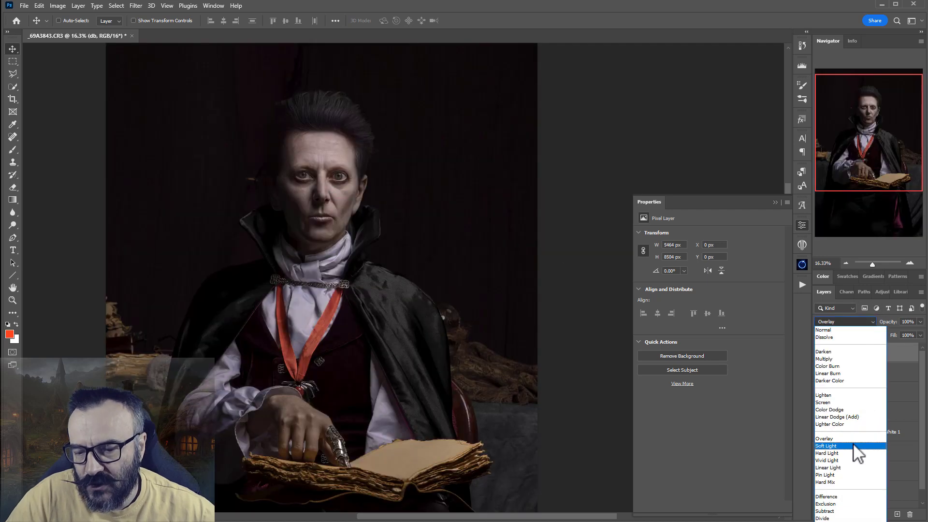
click(857, 447)
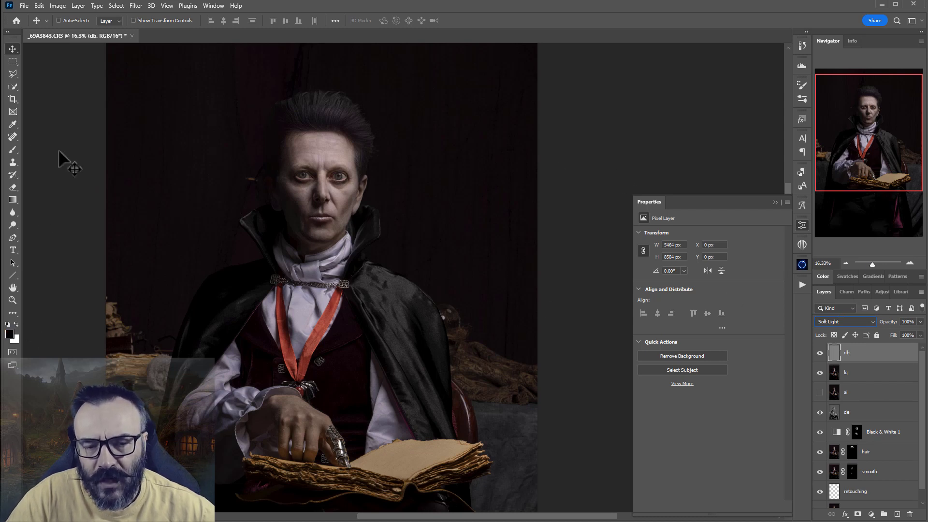
Choose the Brush tool with the Soft Round brush for painting on the db layer at 10% opacity.
click(12, 149)
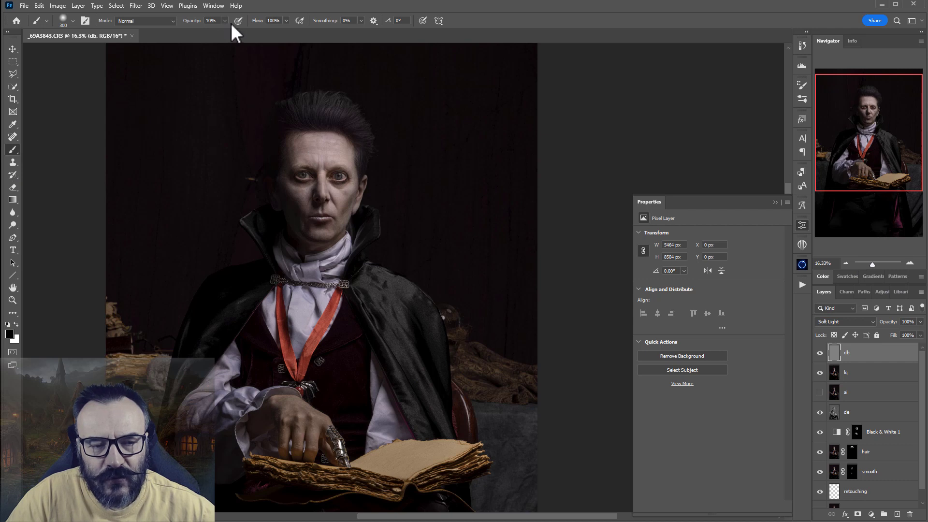
right_click(246, 99)
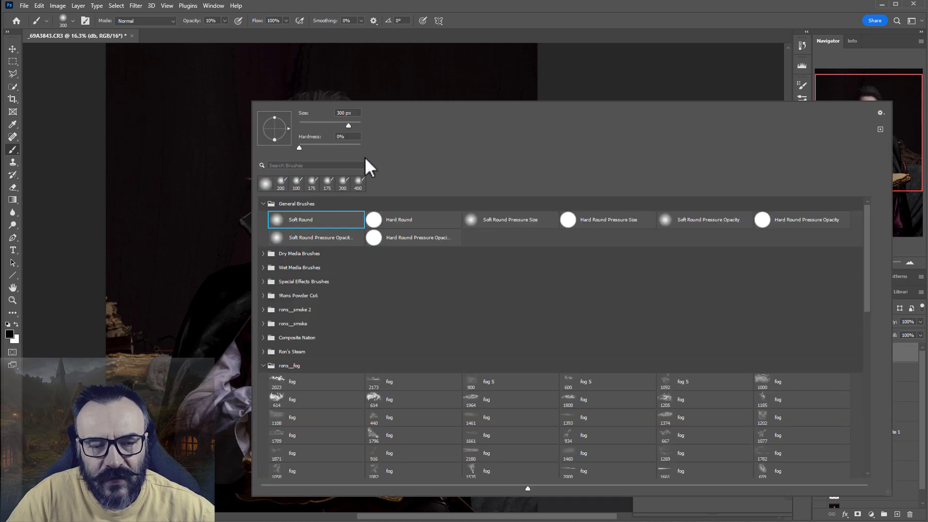
click(302, 218)
click(90, 172)
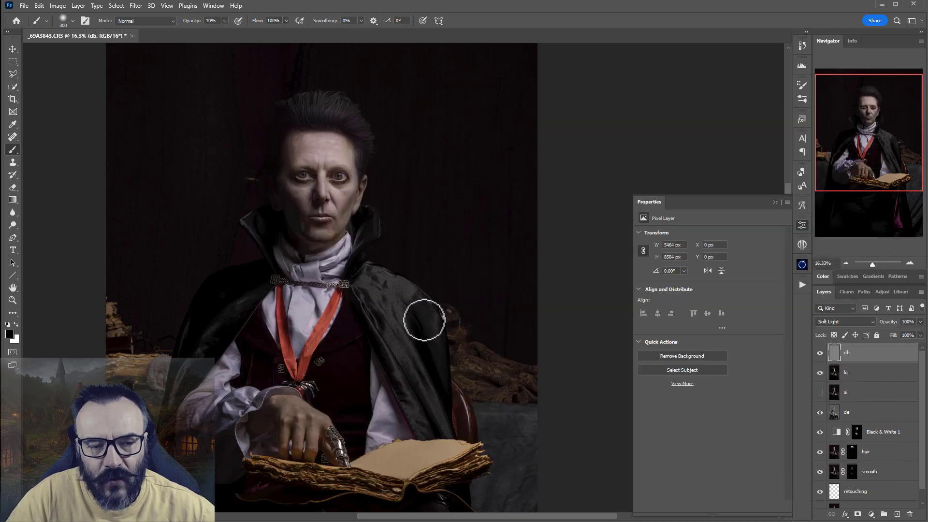
Darken the hollows of the cheeks with soft black strokes, using brush sizes of 150 and 100 px.
scroll(314, 166, up, 5)
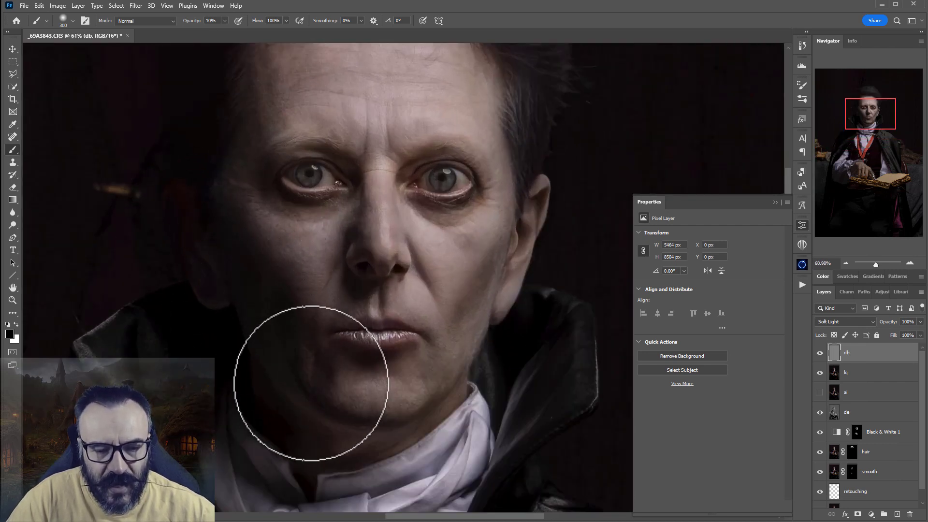
key(bracketleft)
key(bracketleft)
key(bracketleft)
key(bracketleft)
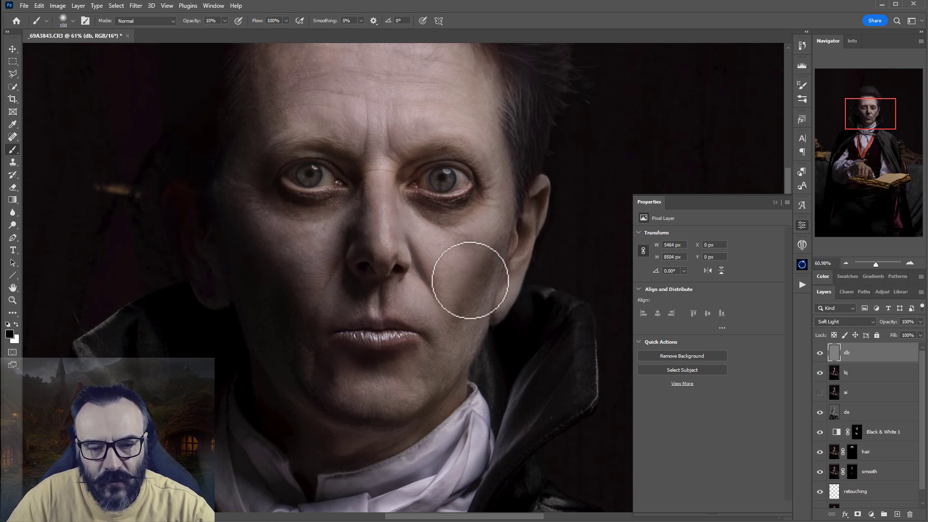
key(bracketleft)
key(bracketleft)
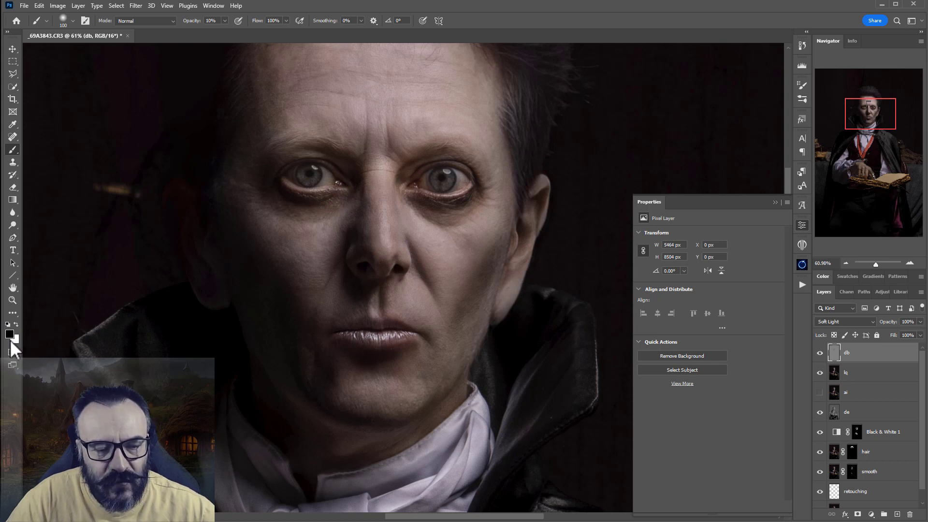
Switch the foreground color to white and brighten the tip of the nose with a smaller brush.
key(x)
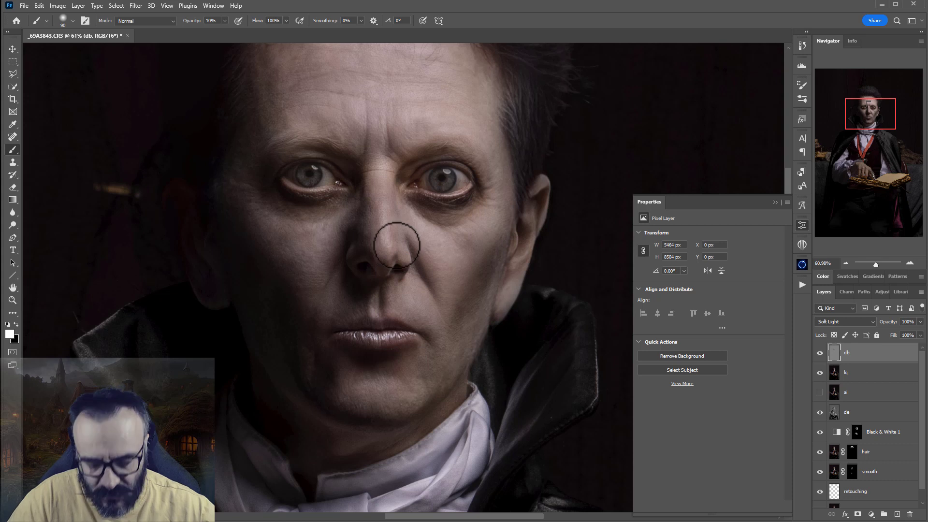
key(bracketleft)
key(bracketleft)
key(bracketleft)
key(bracketleft)
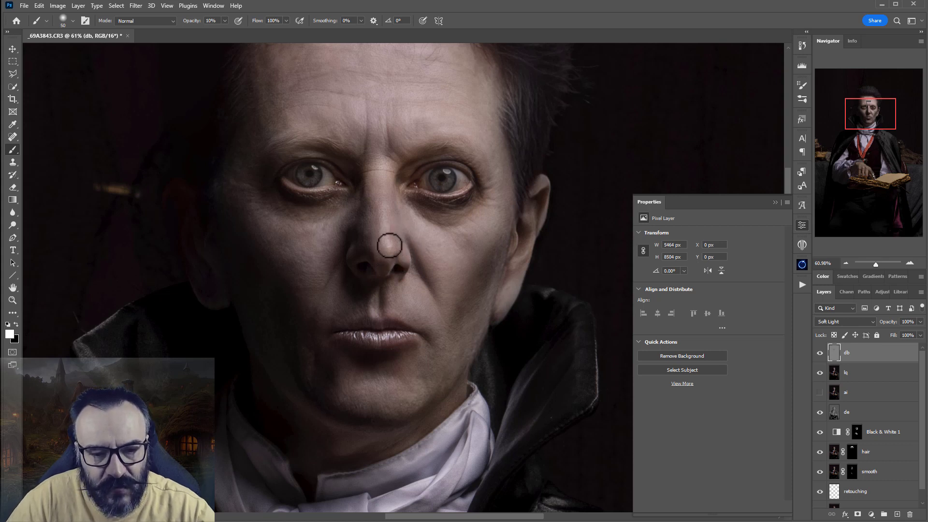
drag(390, 245, 389, 246)
Brighten the eyes and the forehead above the eyebrows with white strokes, using an 80 px brush.
key(bracketright)
key(bracketright)
key(bracketright)
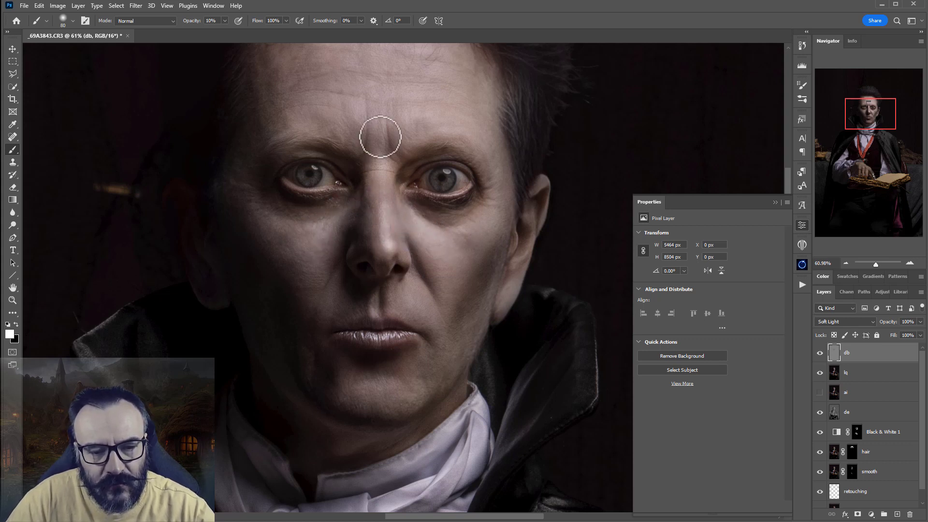
mouse_move(404, 118)
mouse_down()
mouse_move(348, 99)
mouse_move(361, 108)
mouse_move(348, 118)
mouse_move(378, 123)
mouse_move(438, 115)
mouse_up()
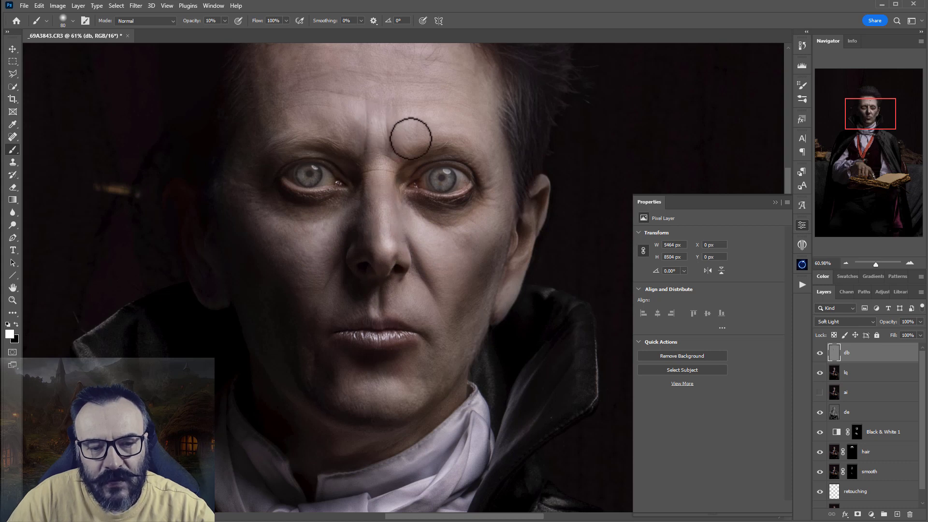
mouse_move(410, 138)
mouse_down()
mouse_move(364, 121)
mouse_move(372, 81)
mouse_up()
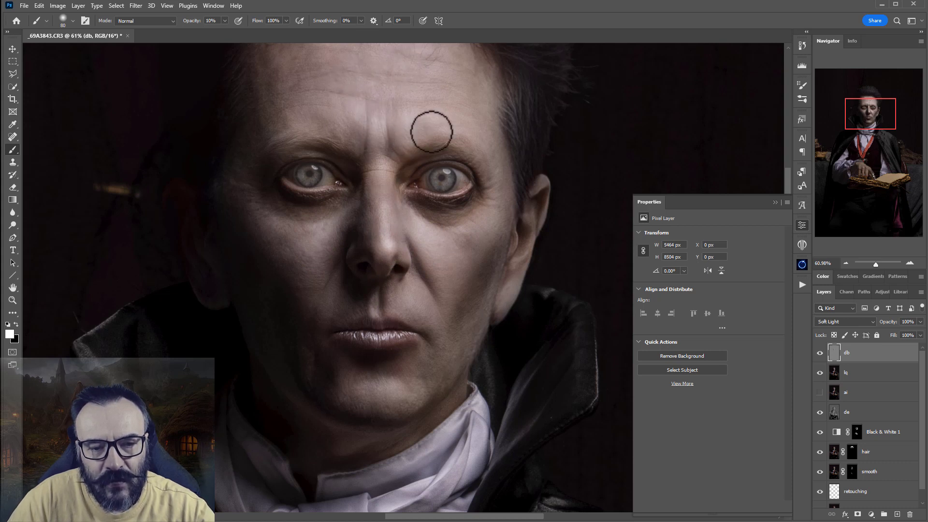
Reduce the brush to 45 px and dodge and burn the frown lines and skin between the eyebrows.
scroll(432, 160, up, 2)
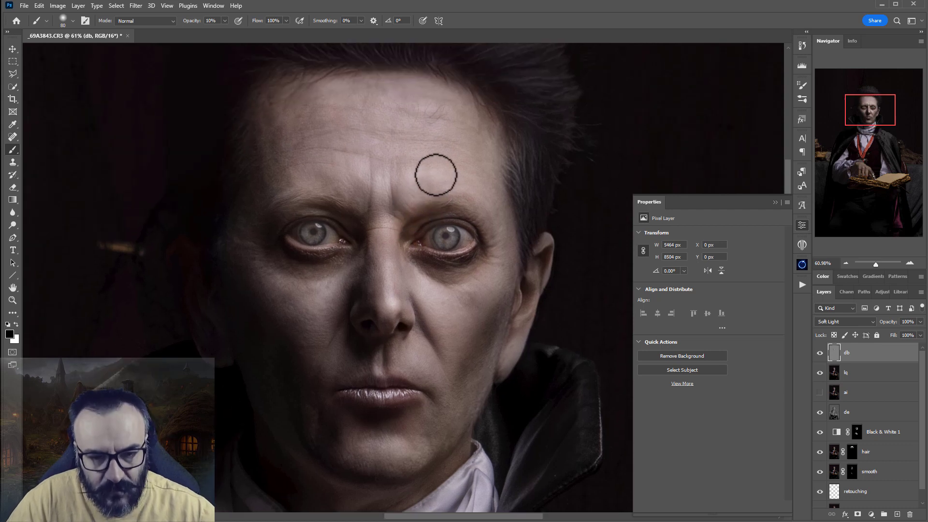
key(bracketleft)
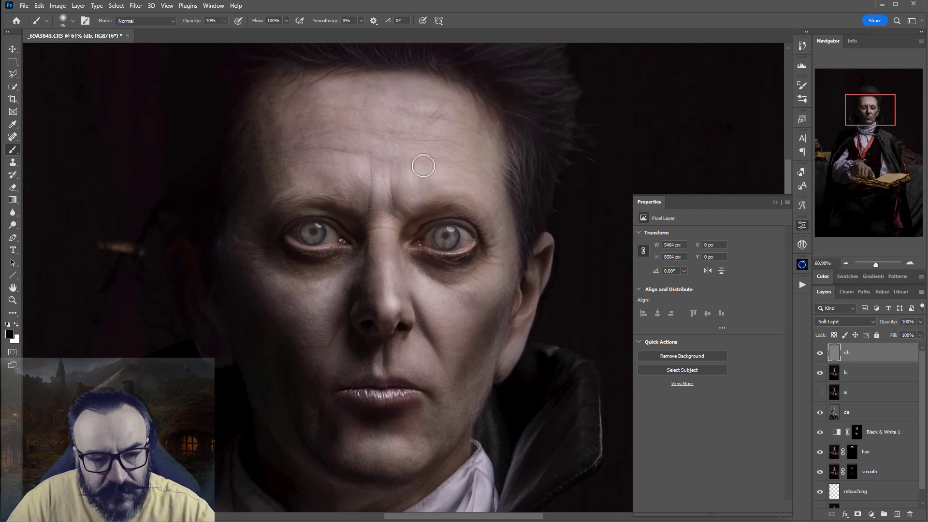
scroll(392, 150, up, 4)
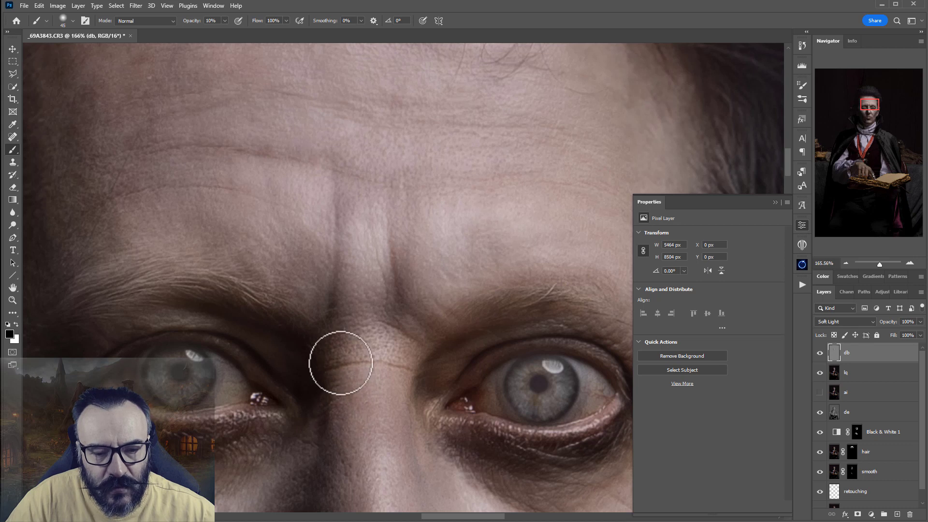
key(x)
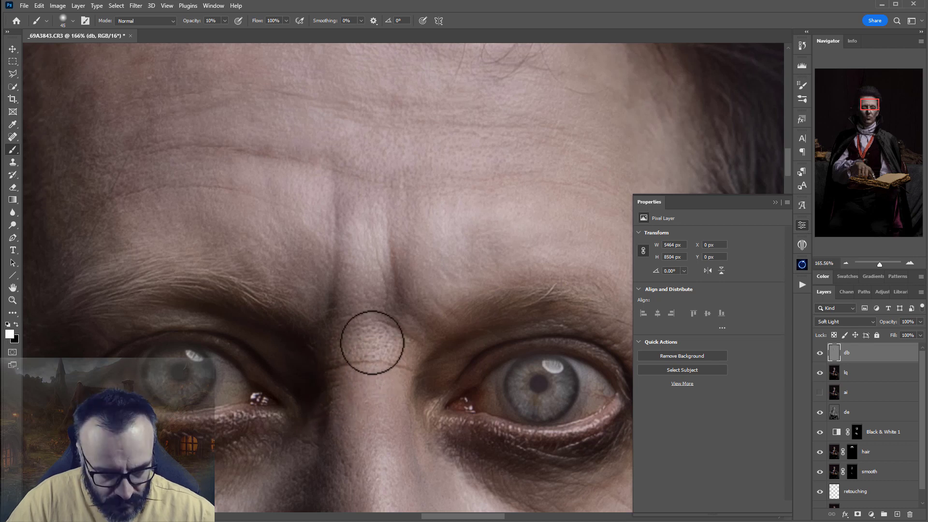
mouse_move(372, 309)
mouse_down()
mouse_move(424, 378)
mouse_move(365, 381)
mouse_move(393, 463)
mouse_move(373, 407)
mouse_move(371, 422)
mouse_move(372, 330)
mouse_move(358, 291)
mouse_move(421, 278)
mouse_up()
key(x)
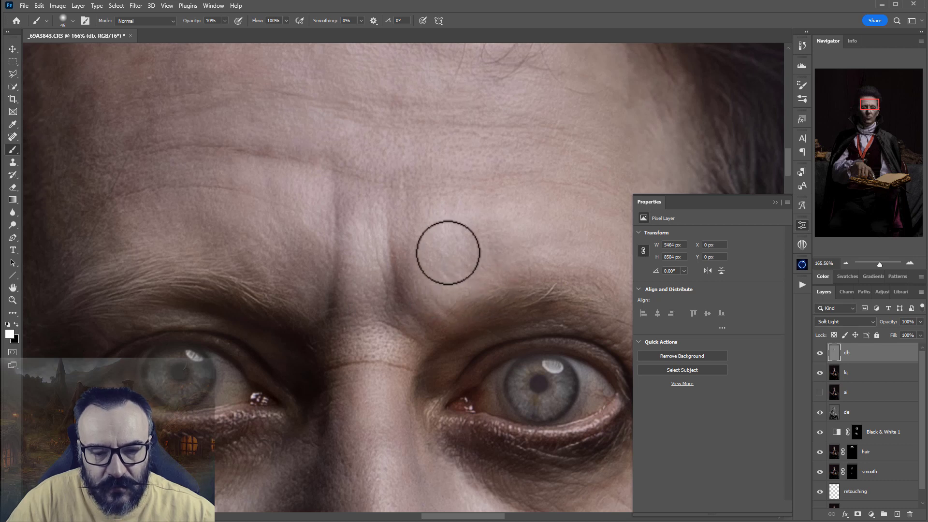
Sculpt the forehead wrinkles by alternating black strokes in the creases with white strokes on the ridges.
drag(339, 167, 369, 292)
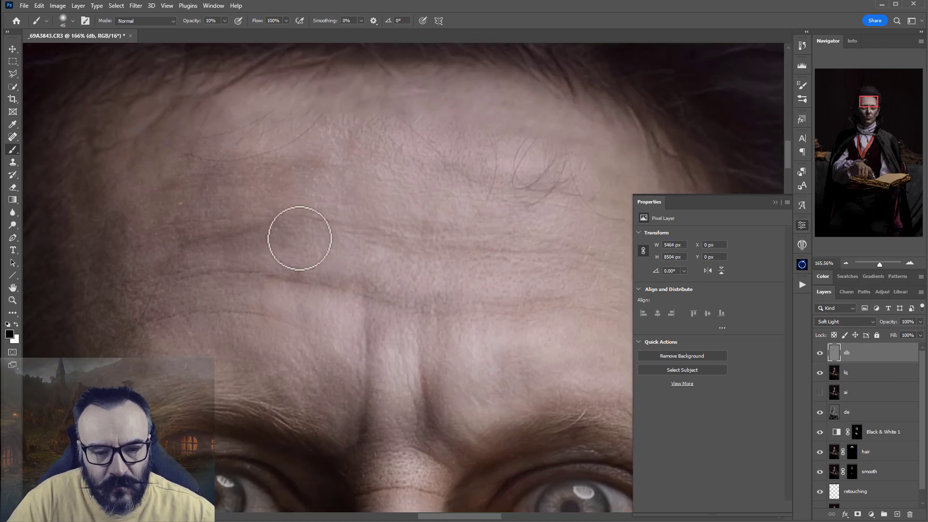
key(x)
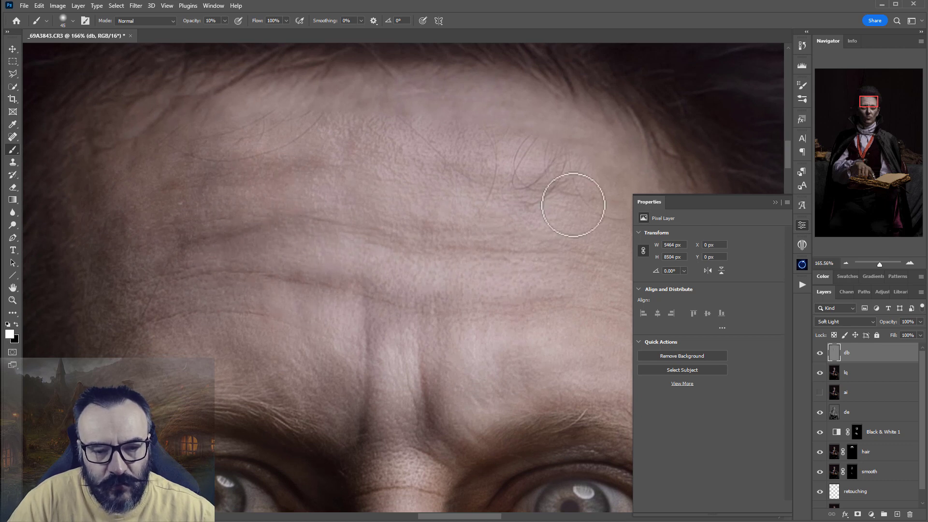
scroll(381, 190, down, 3)
key(x)
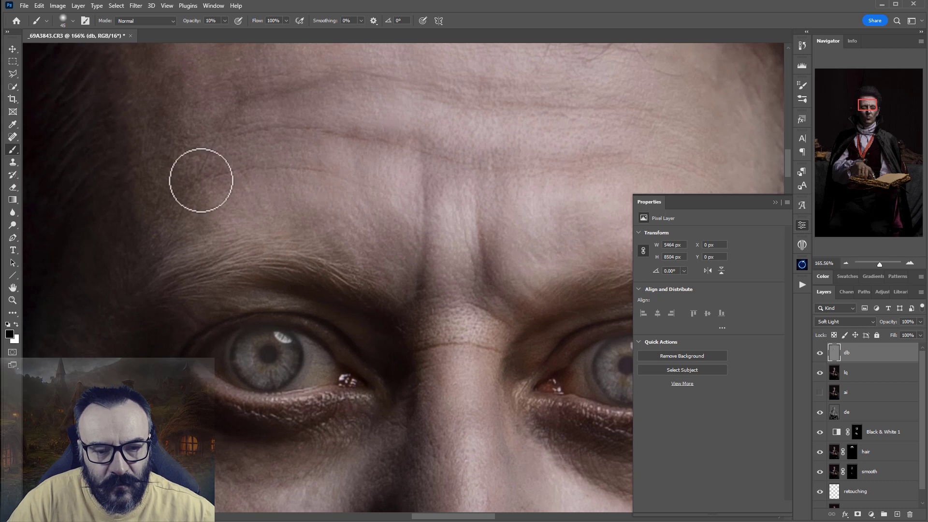
key(x)
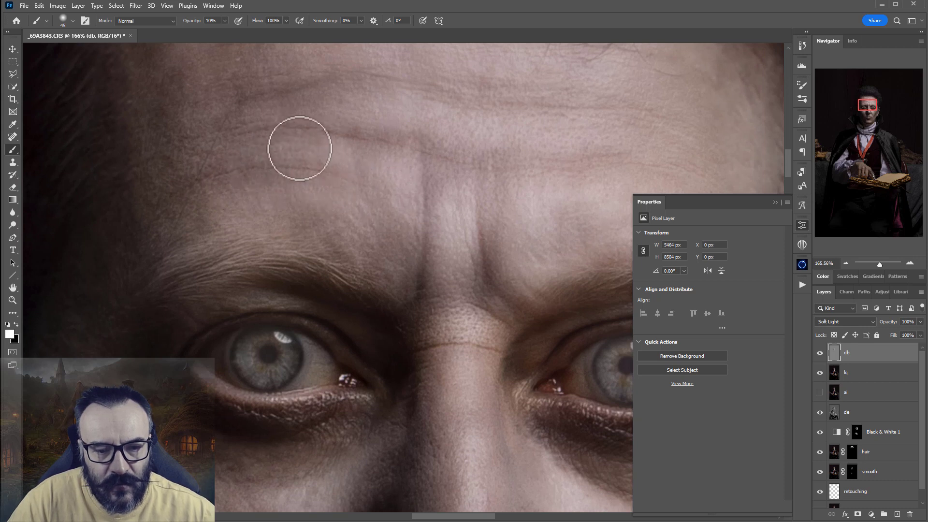
Contour the brow and temple, and darken the skin beneath both eyes with black, reducing the brush to 25 px.
scroll(525, 270, right, 5)
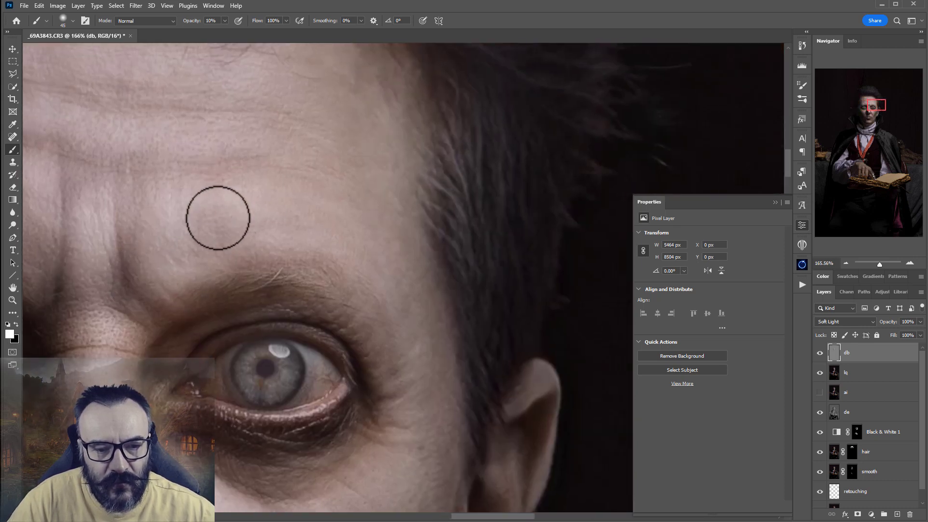
scroll(372, 164, down, 5)
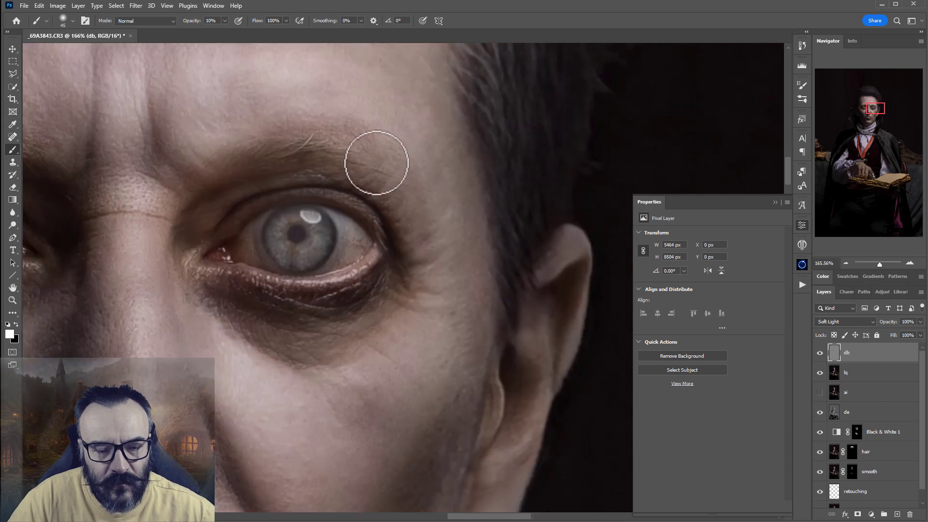
key(x)
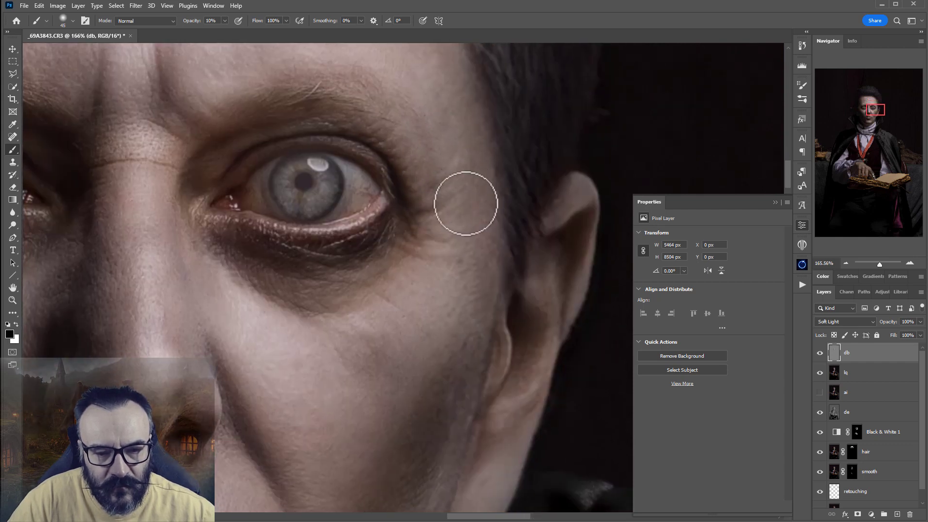
key(bracketleft)
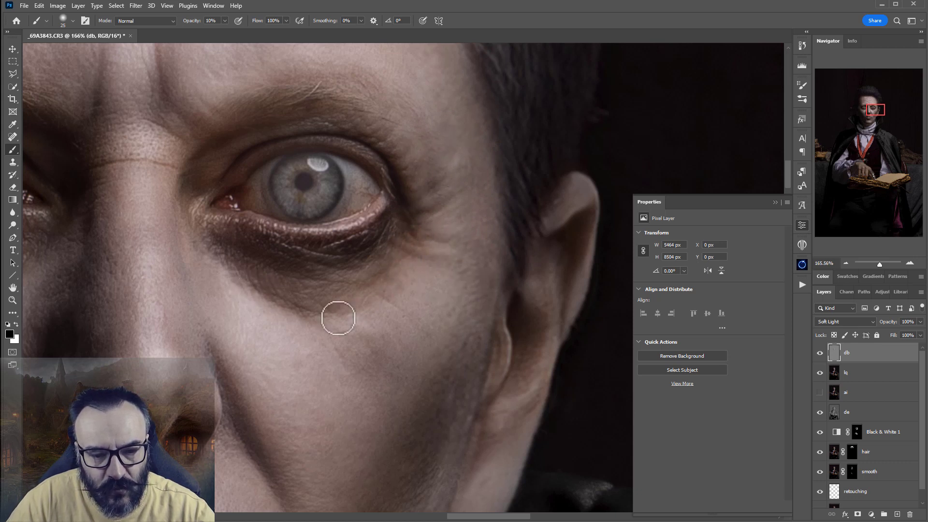
drag(325, 282, 496, 317)
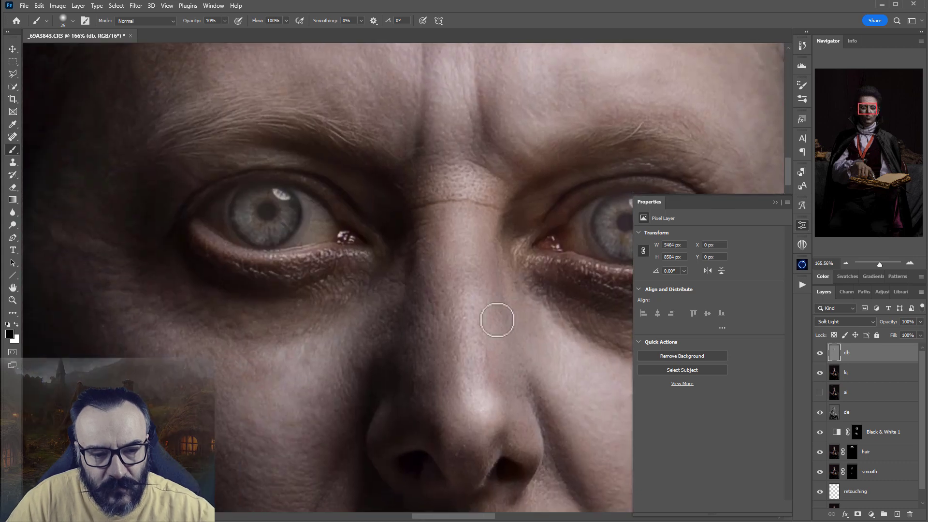
drag(258, 269, 353, 279)
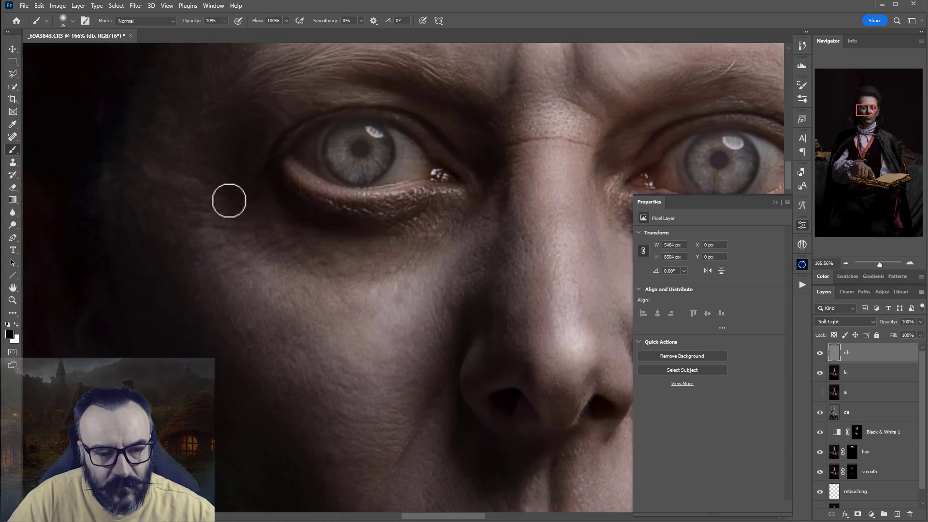
Brighten the knuckles and fingers of the hand with white and darken its shadow side with black, using a 150 px brush.
scroll(391, 335, down, 10)
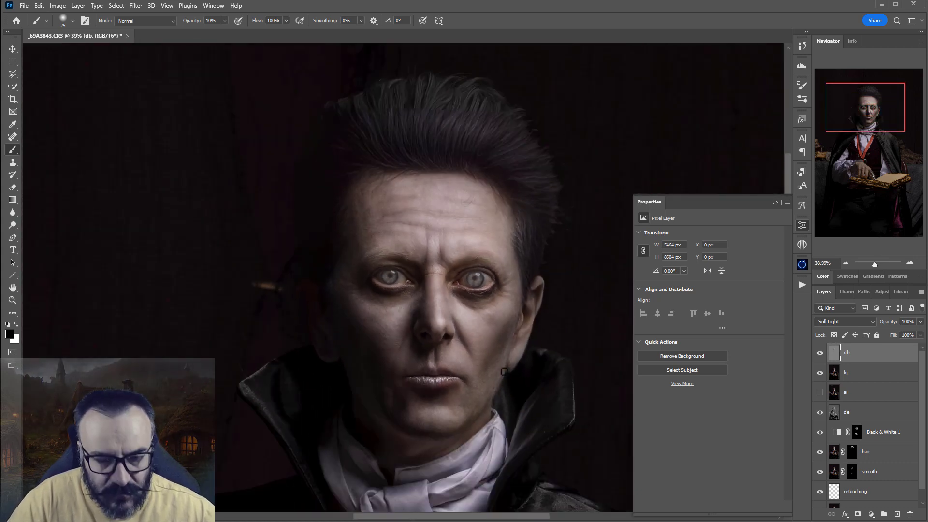
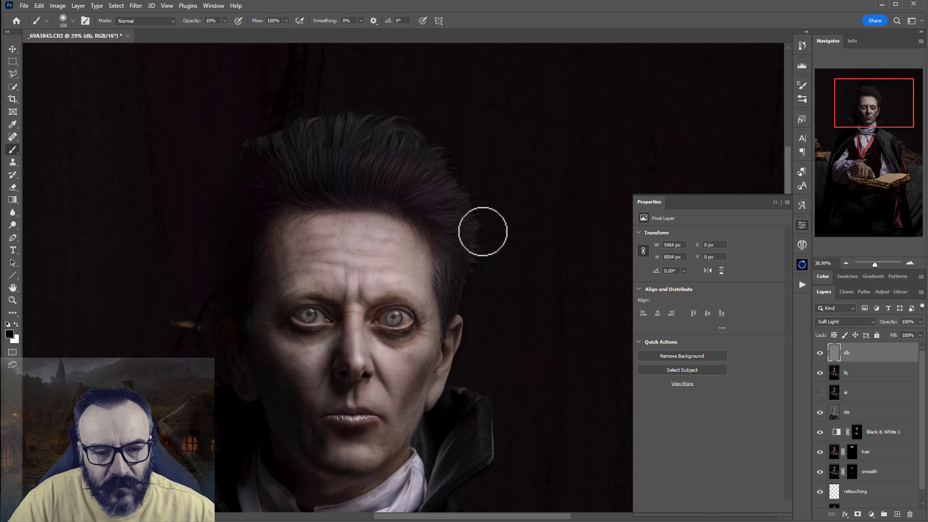
scroll(477, 346, down, 5)
scroll(425, 219, down, 5)
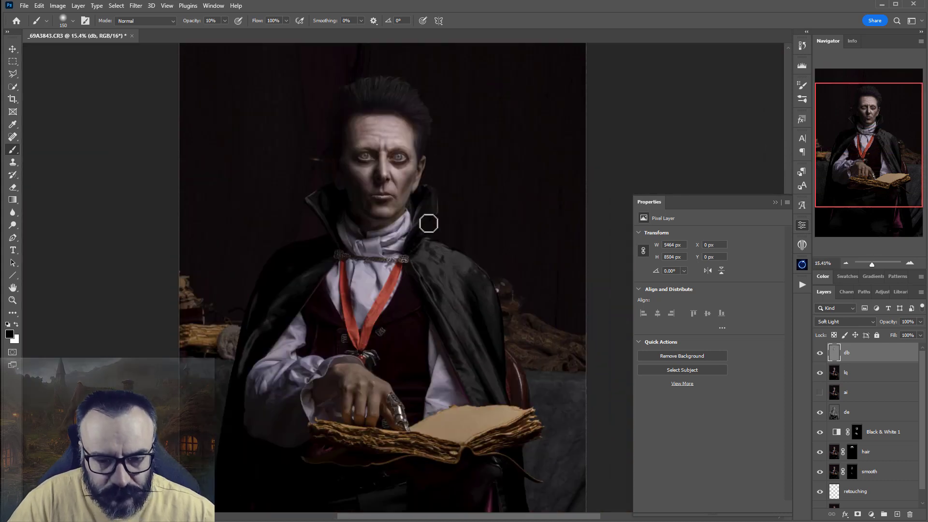
scroll(385, 357, up, 5)
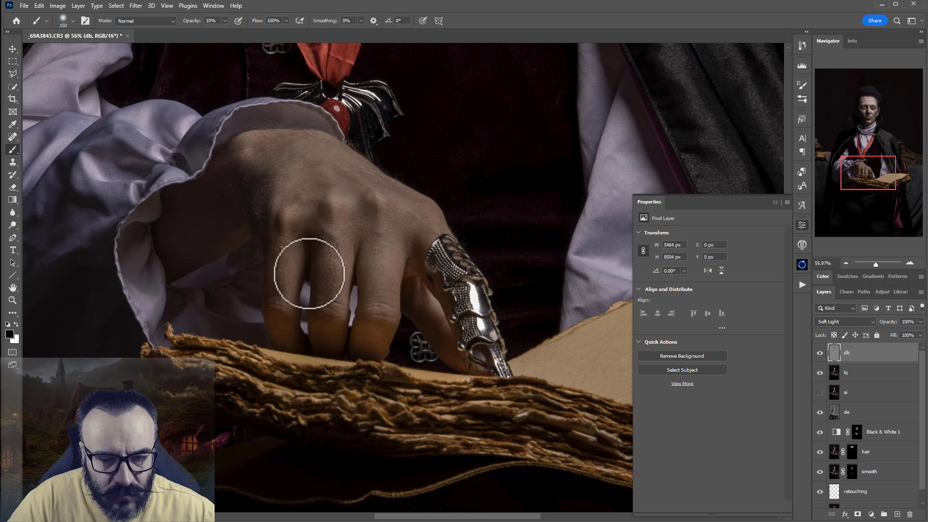
key(x)
mouse_move(294, 219)
mouse_down()
mouse_move(349, 196)
mouse_move(335, 213)
mouse_move(332, 202)
mouse_move(368, 200)
mouse_move(389, 260)
mouse_move(382, 265)
mouse_move(387, 247)
mouse_move(372, 342)
mouse_move(363, 196)
mouse_move(310, 147)
mouse_move(404, 202)
mouse_up()
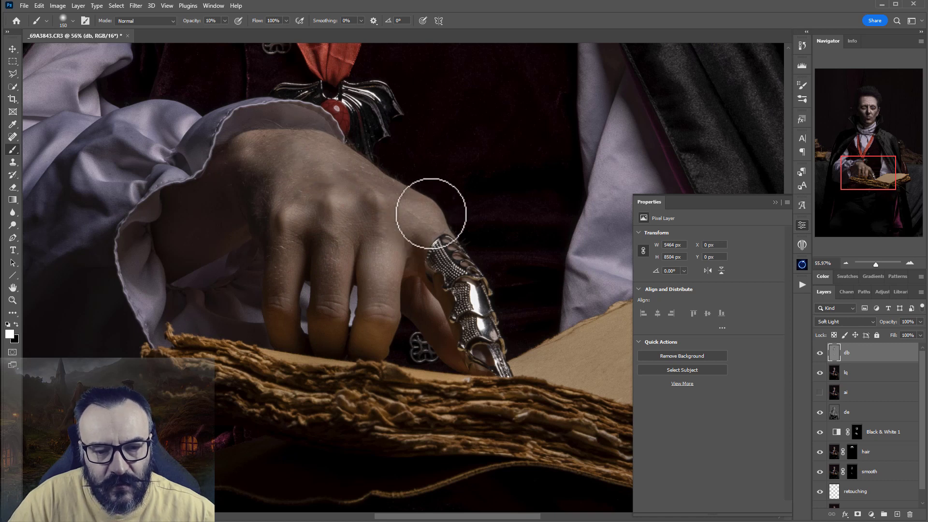
key(x)
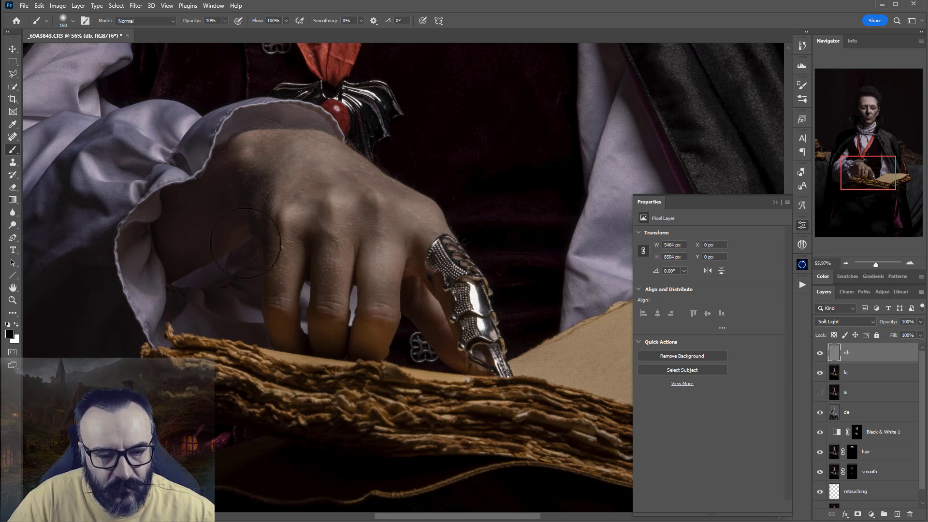
Enlarge the brush to 700 px and darken the cape and the lower clothing around the book with black.
scroll(200, 314, down, 6)
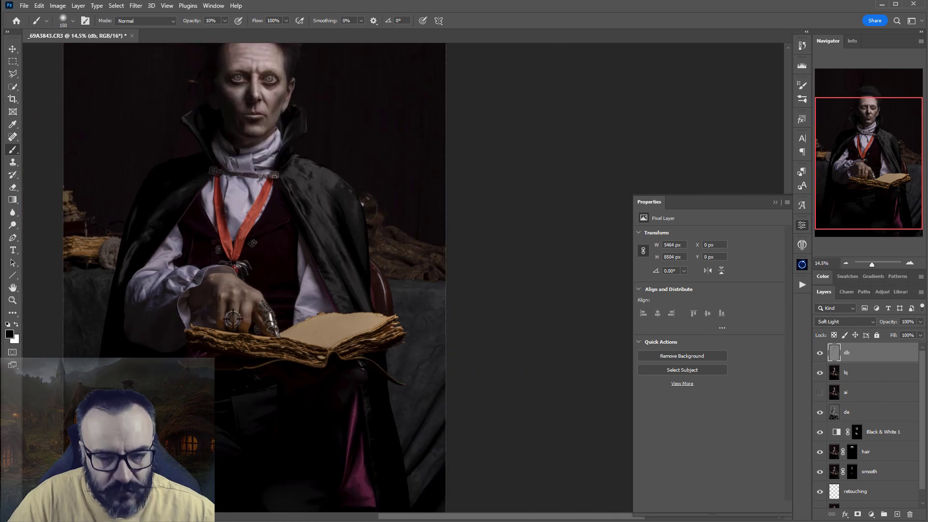
drag(393, 255, 408, 328)
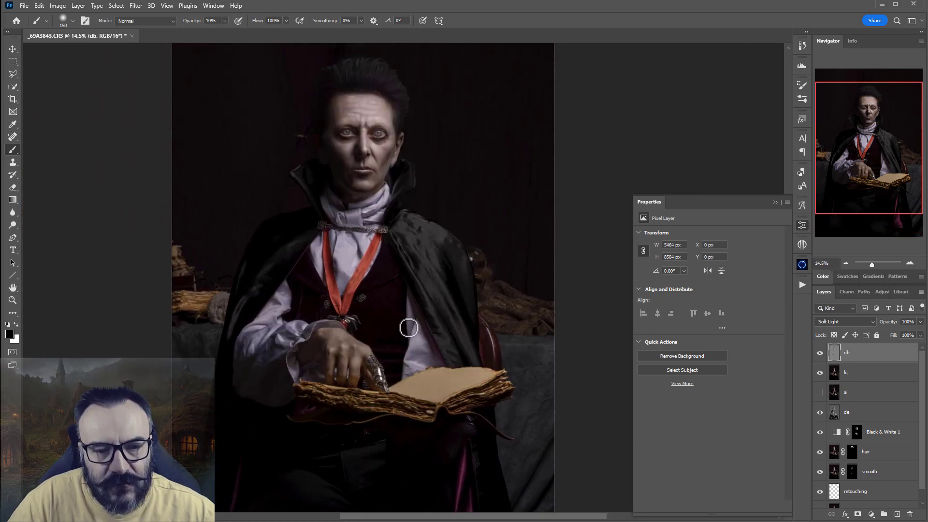
key(bracketright)
key(bracketright)
key(bracketright)
key(bracketright)
key(bracketright)
key(bracketright)
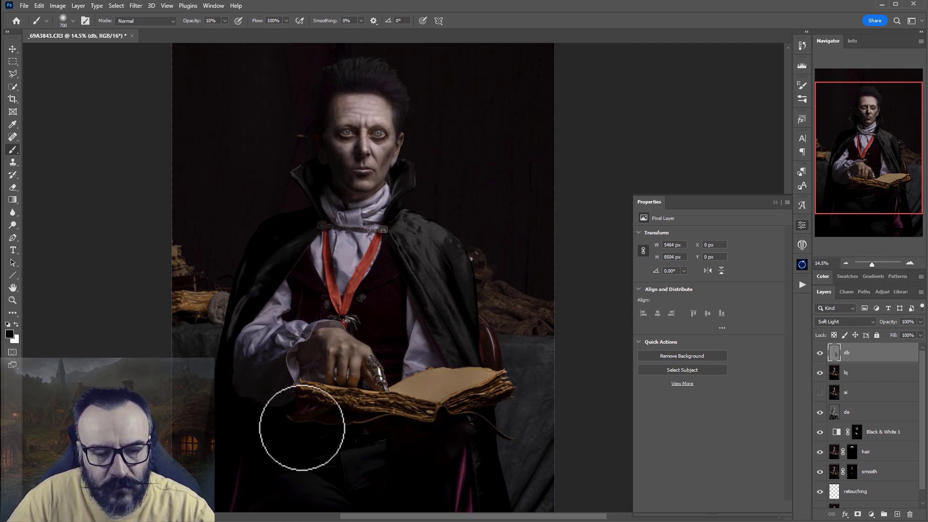
scroll(364, 414, down, 2)
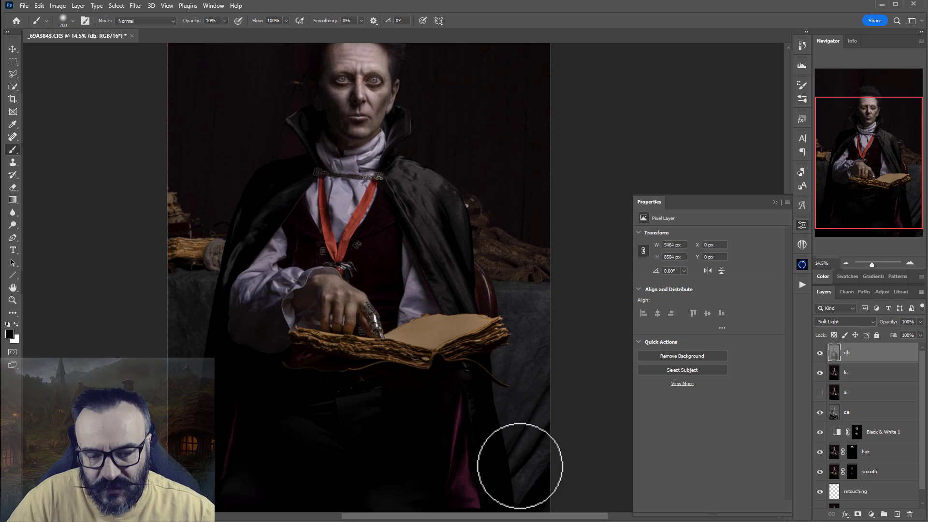
Enlarge the brush to 1100 px and burn the background and outer edges of the picture around the figure.
key(bracketright)
key(bracketright)
key(bracketright)
key(bracketright)
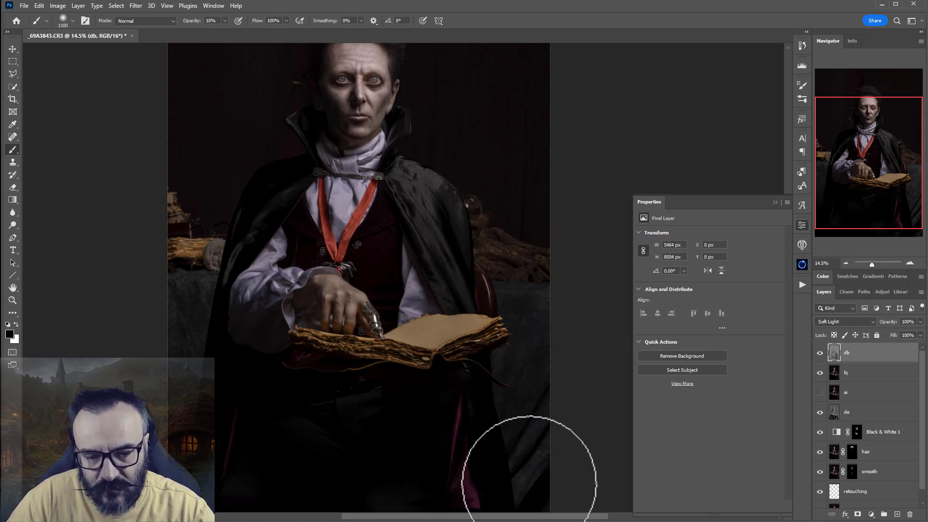
scroll(520, 342, up, 4)
scroll(497, 356, down, 6)
mouse_move(512, 212)
mouse_down()
mouse_move(535, 472)
mouse_move(509, 369)
mouse_move(581, 163)
mouse_up()
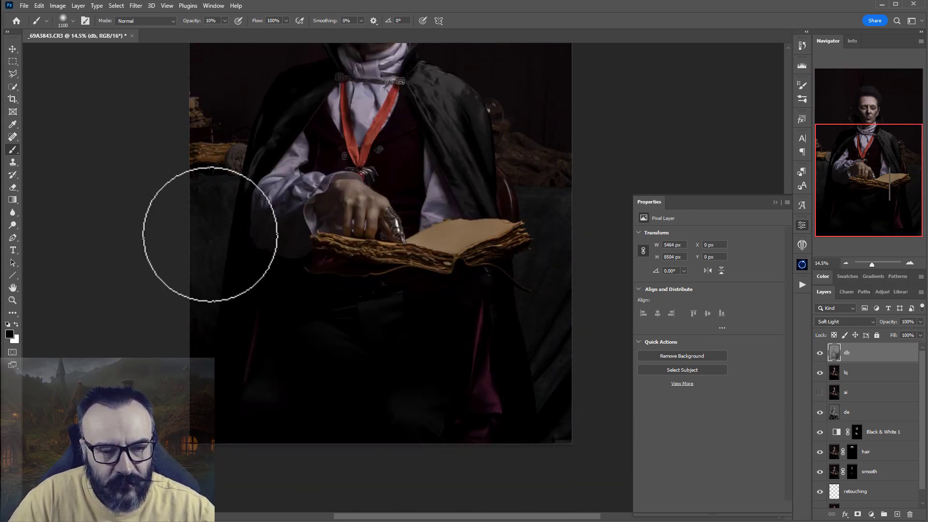
scroll(249, 409, up, 5)
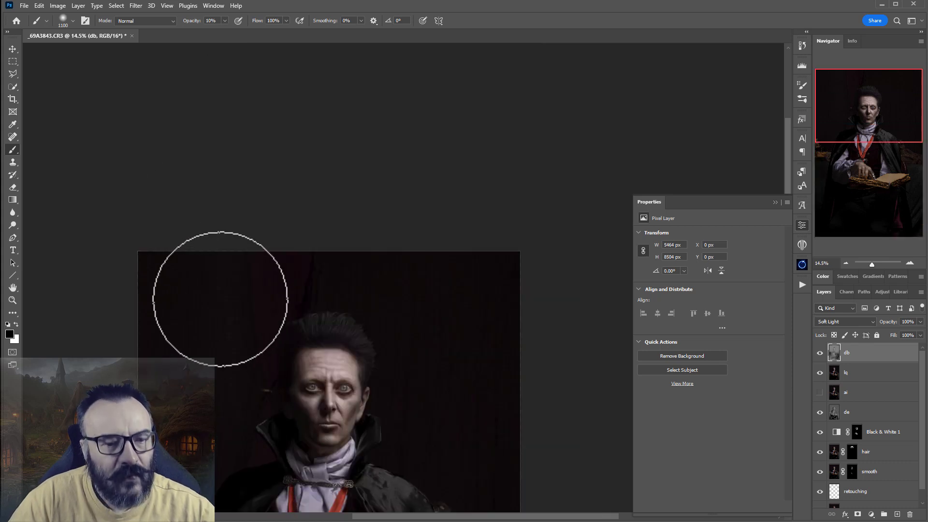
scroll(263, 265, down, 3)
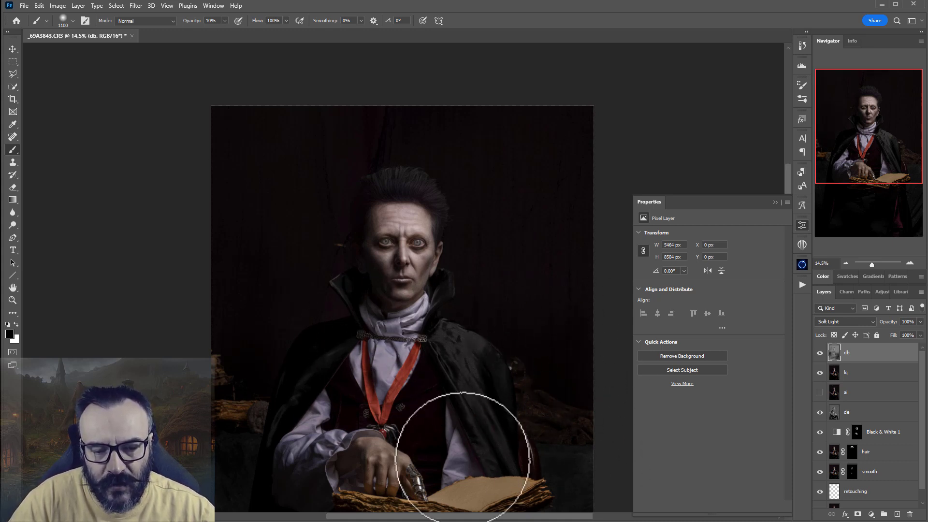
scroll(429, 307, down, 3)
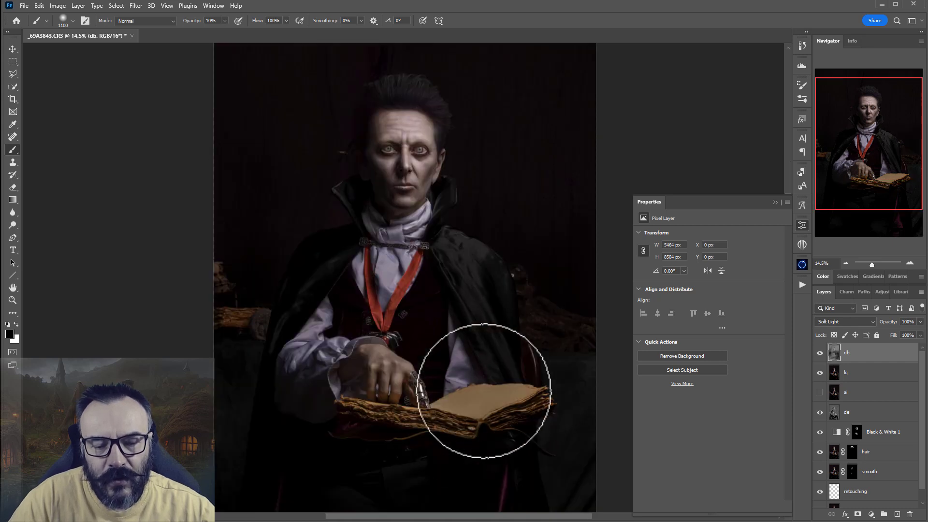
scroll(504, 415, down, 3)
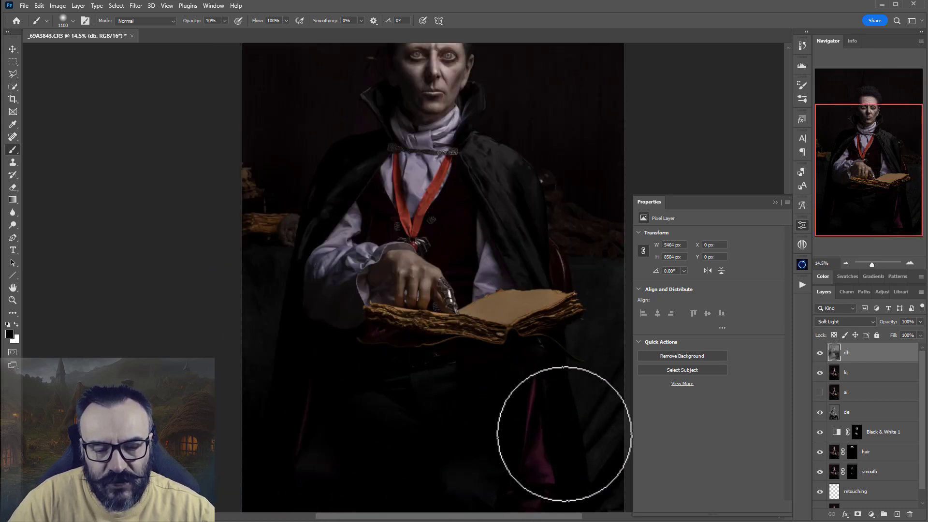
scroll(507, 269, up, 3)
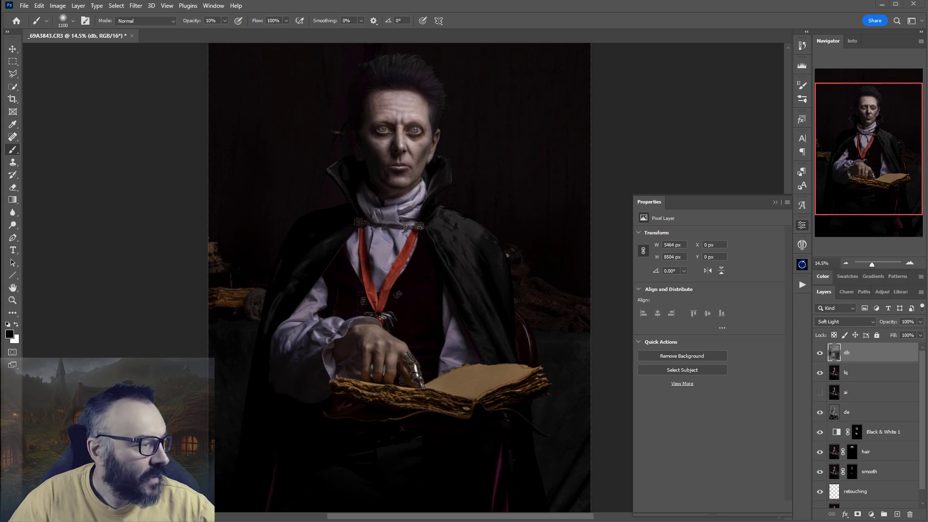
Place the ancient throne room image with the two pillars above the db layer and scale it to 132.88% to fill the canvas.
drag(331, 207, 437, 279)
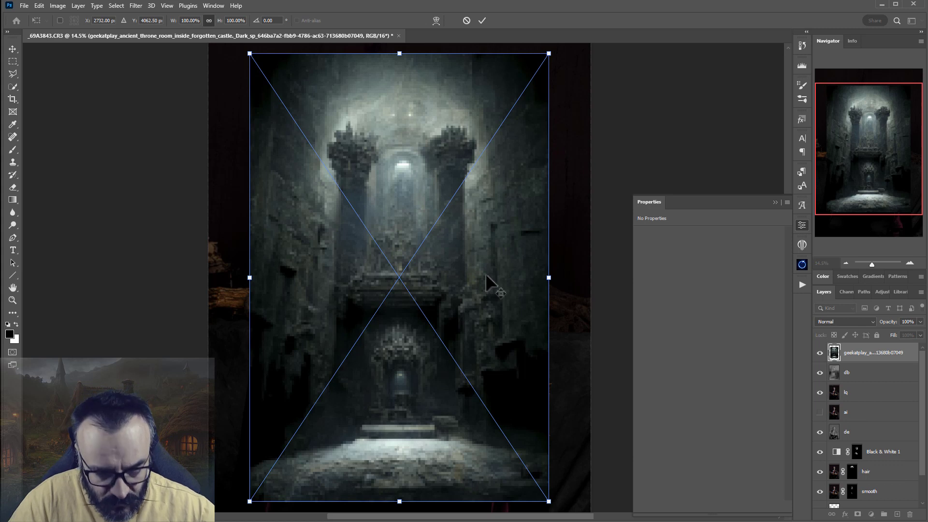
scroll(488, 282, down, 3)
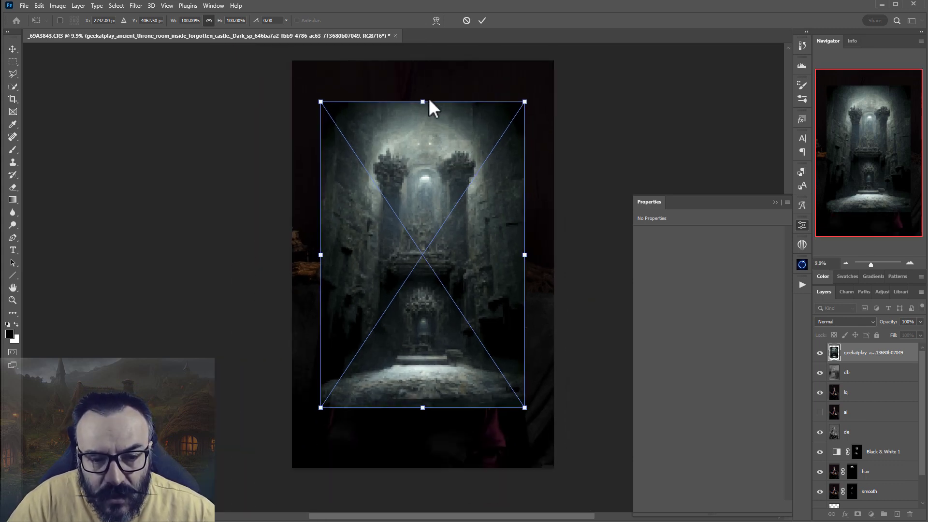
drag(422, 101, 419, 70)
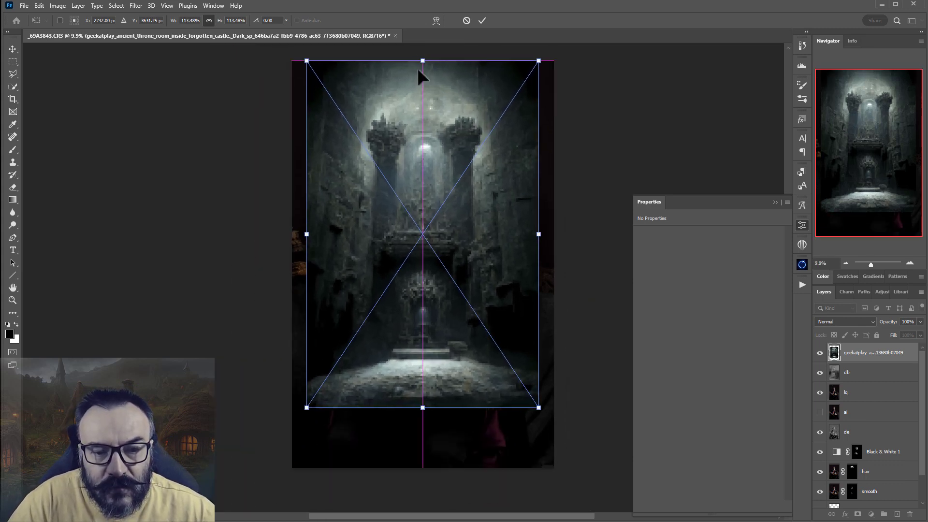
drag(424, 407, 436, 468)
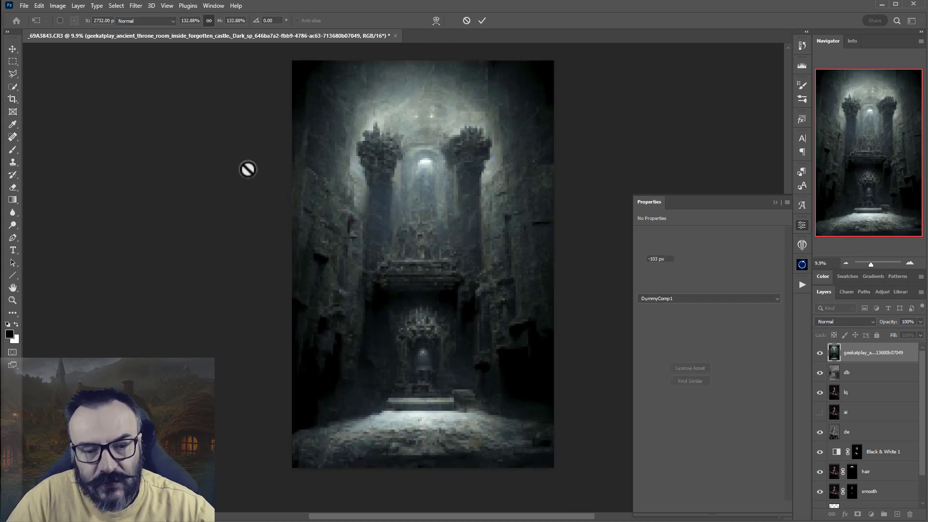
click(12, 48)
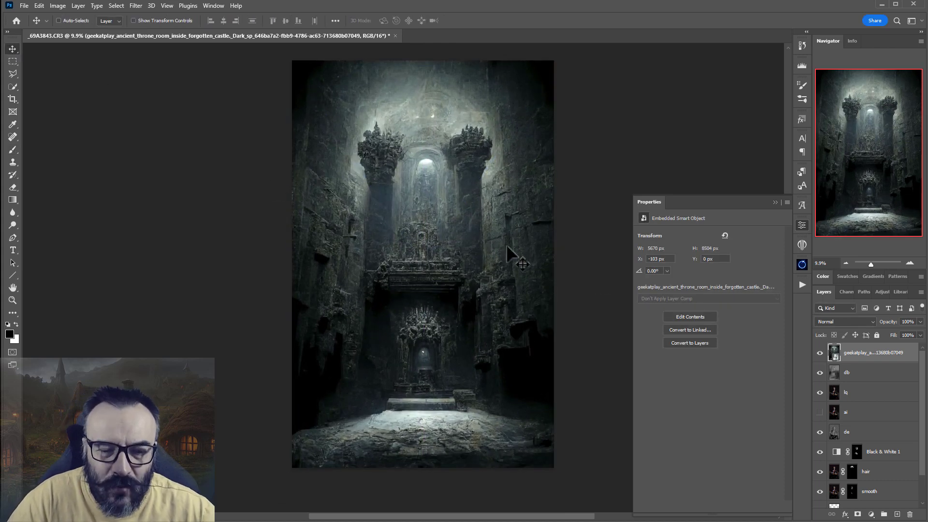
mouse_move(506, 245)
mouse_down()
mouse_move(496, 250)
mouse_move(508, 249)
mouse_up()
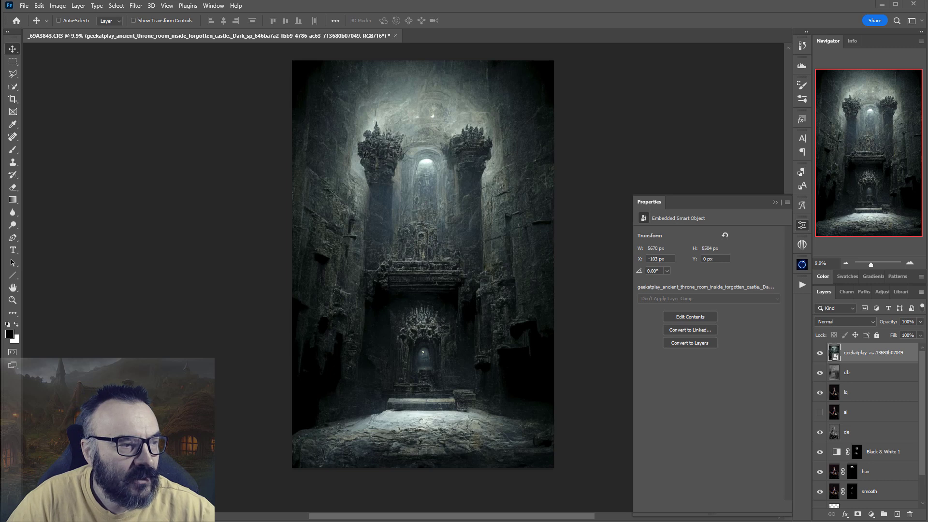
Place a second throne room image with a central doorway and scale it to 109.33% to cover the whole canvas.
drag(488, 254, 447, 296)
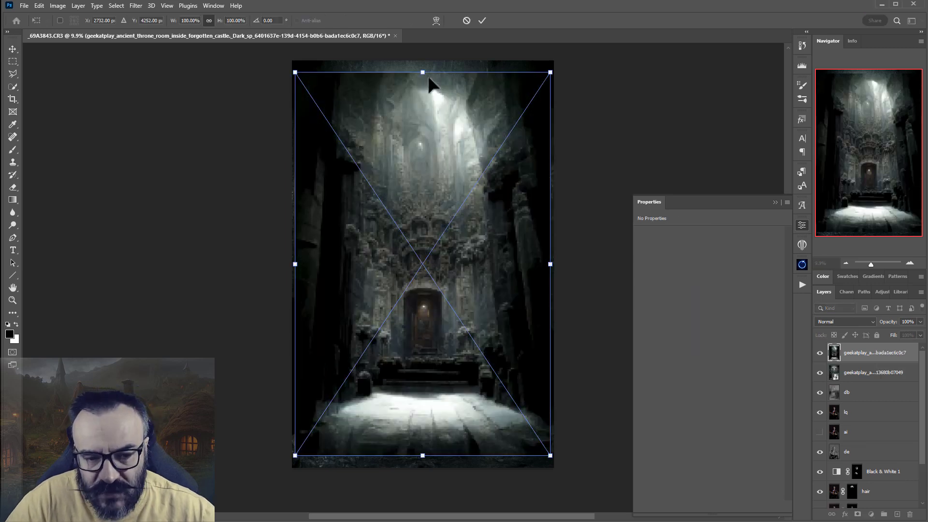
drag(420, 72, 421, 57)
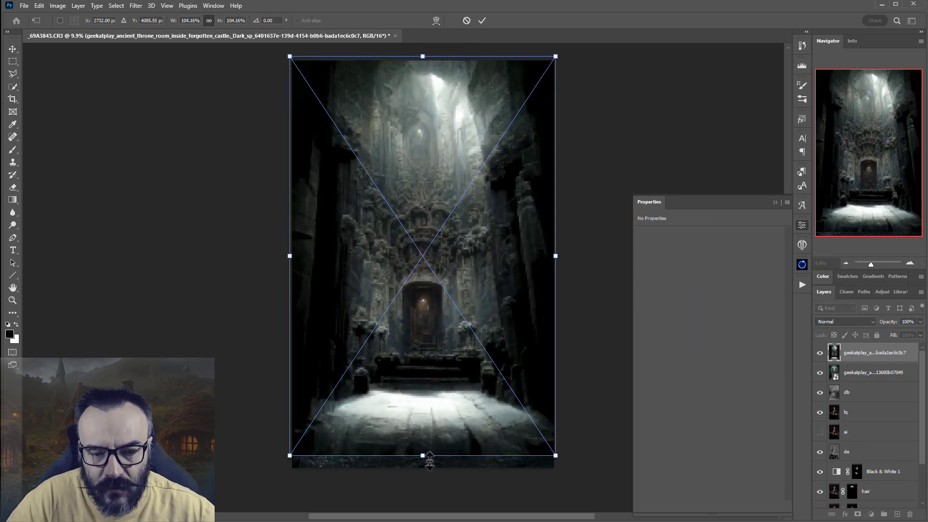
drag(423, 455, 422, 476)
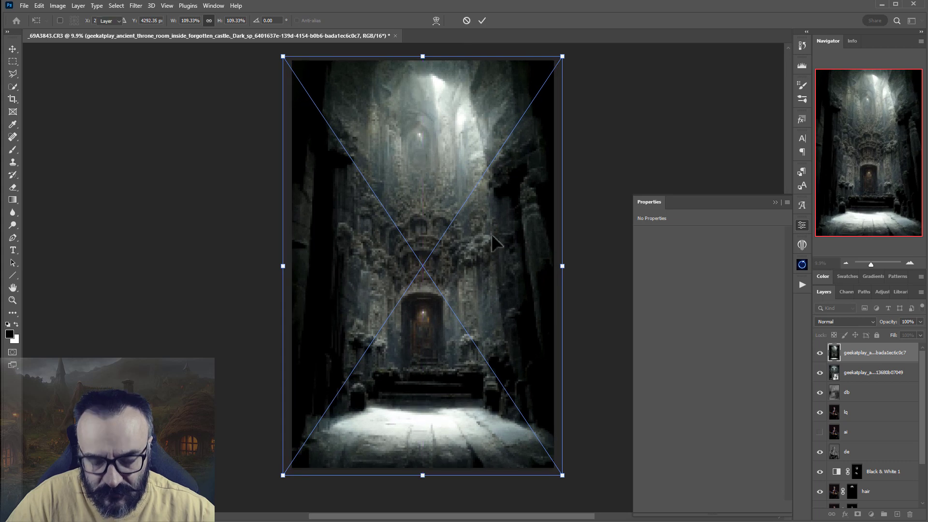
key(Return)
drag(501, 231, 501, 224)
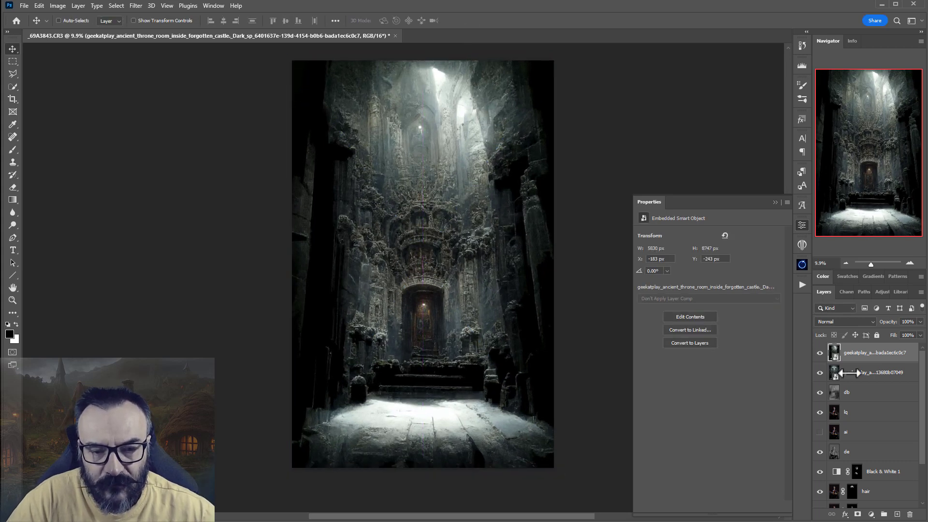
Compare the two throne room layers by toggling their visibility, delete the doorway version and show the pillar version again.
click(818, 354)
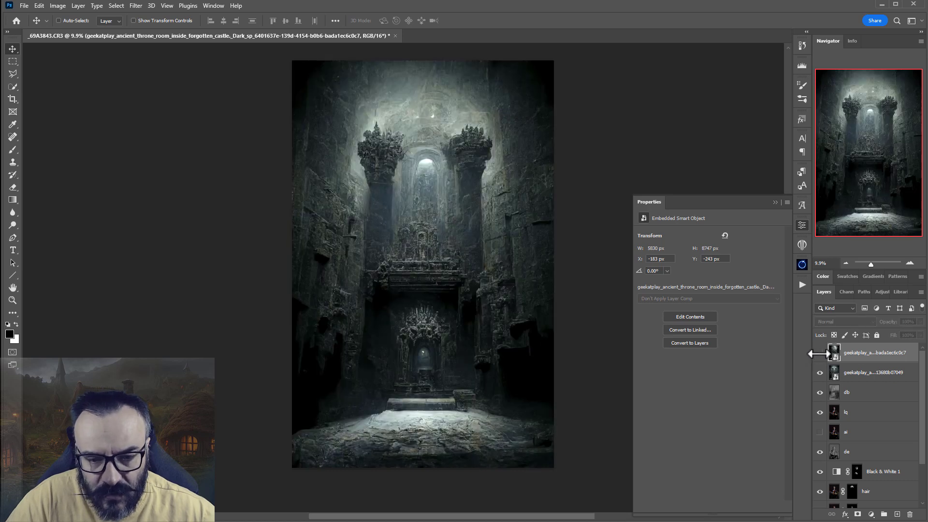
click(819, 373)
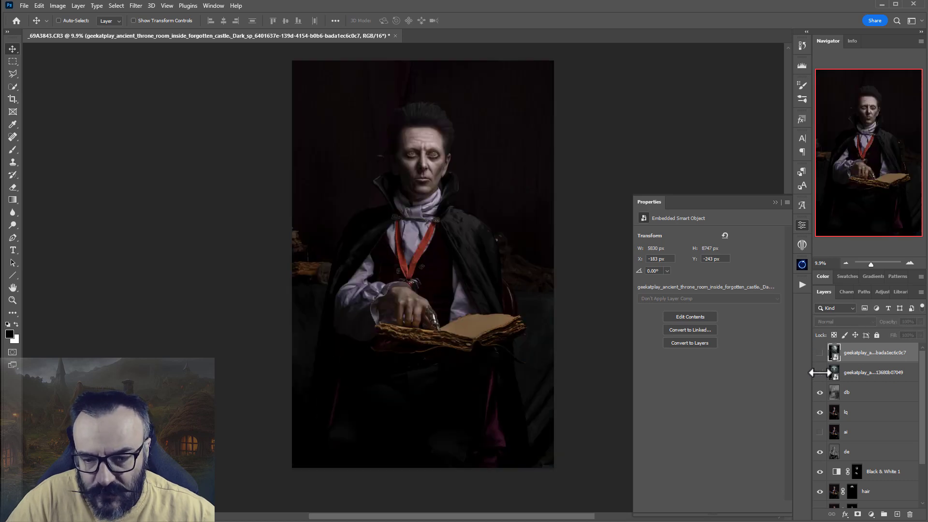
click(819, 346)
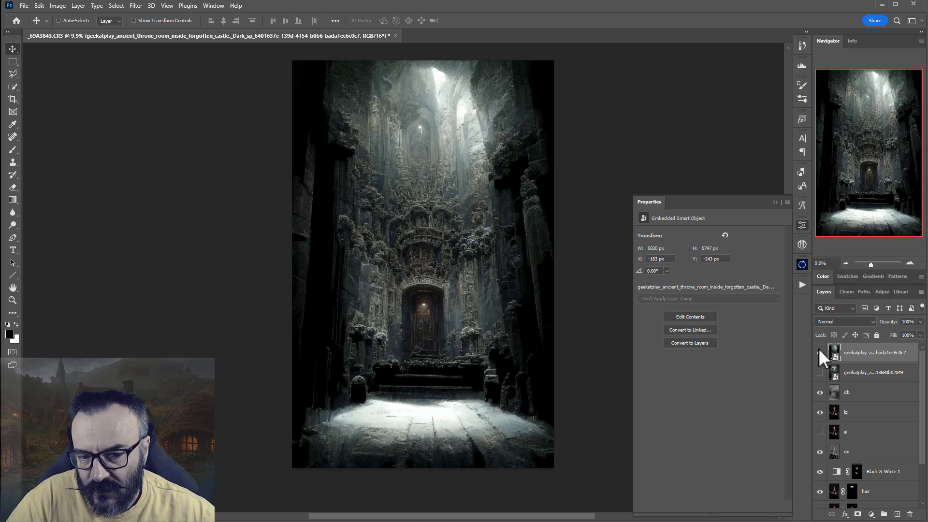
drag(855, 358, 911, 511)
click(820, 352)
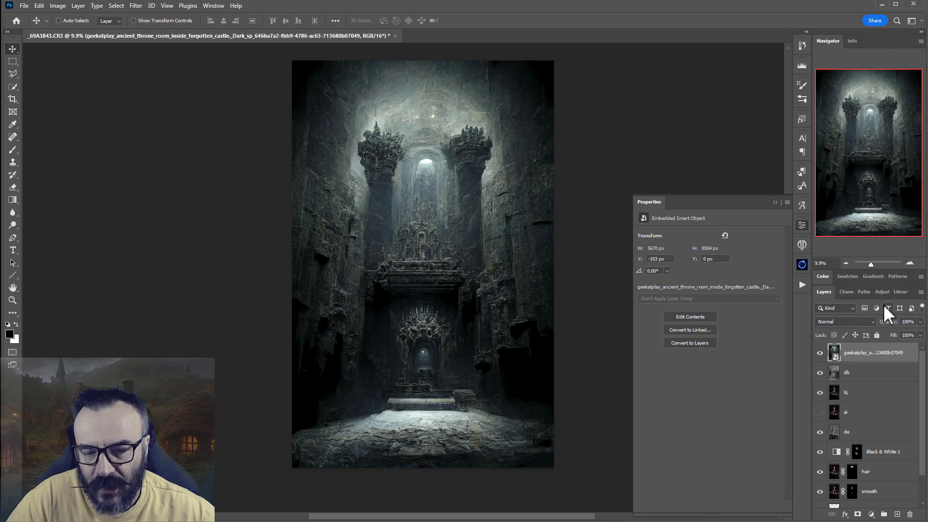
Preview the Screen blend mode on the throne room layer, keep it at Normal and add a black layer mask.
click(852, 322)
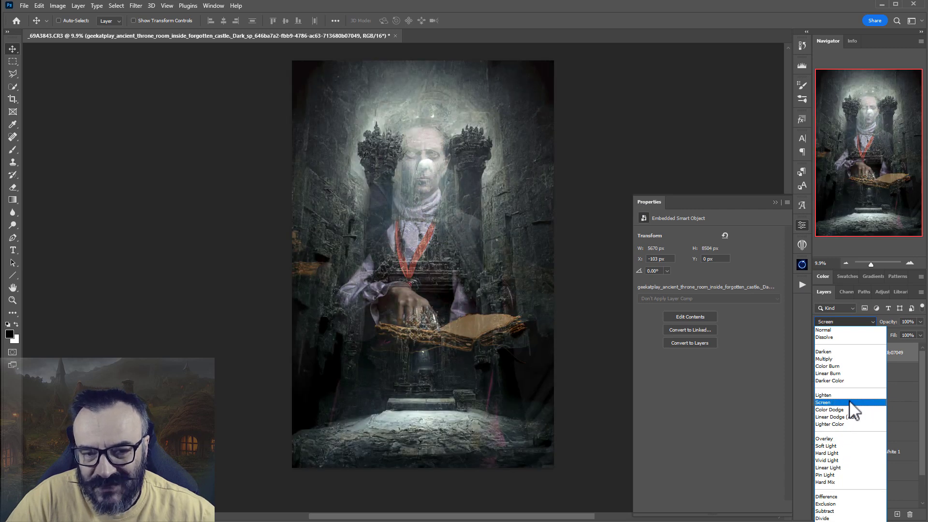
click(844, 330)
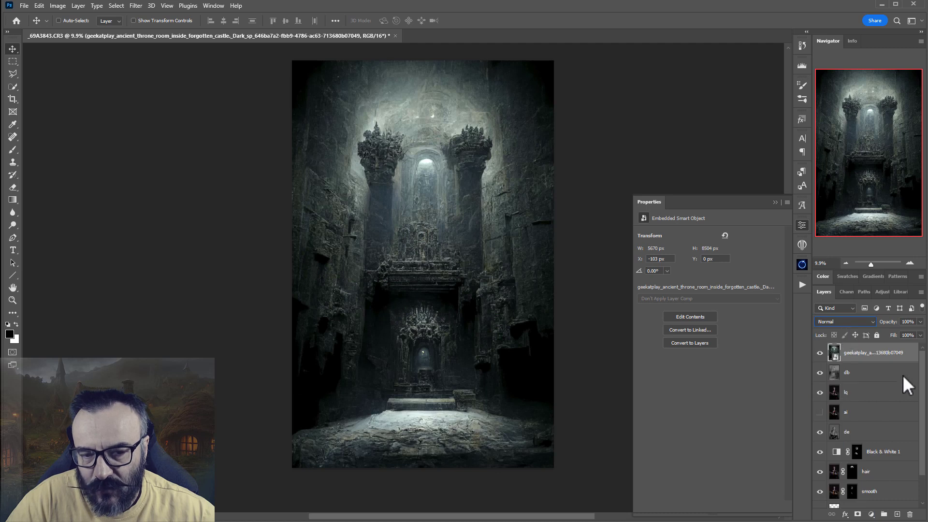
alt+click(858, 514)
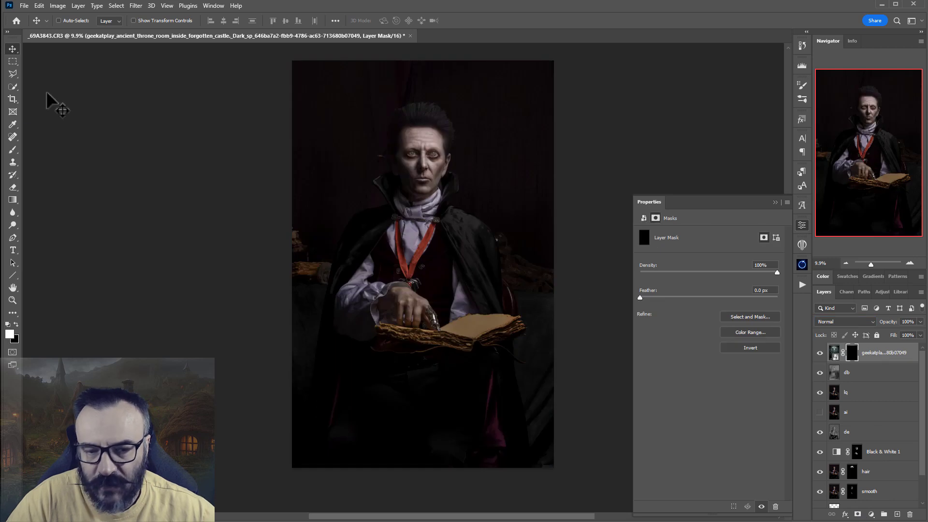
Set the brush opacity to 6% and paint white on the mask to faintly reveal the throne room around the figure.
click(12, 150)
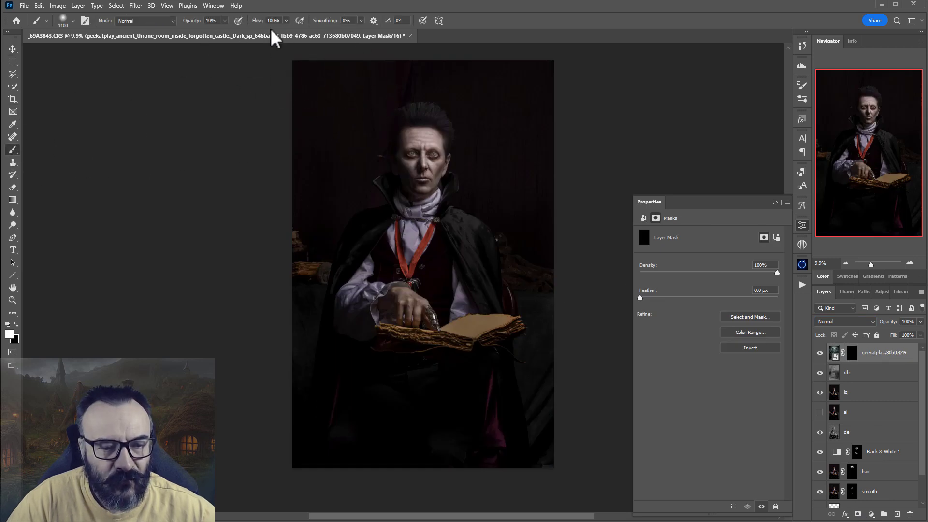
click(224, 21)
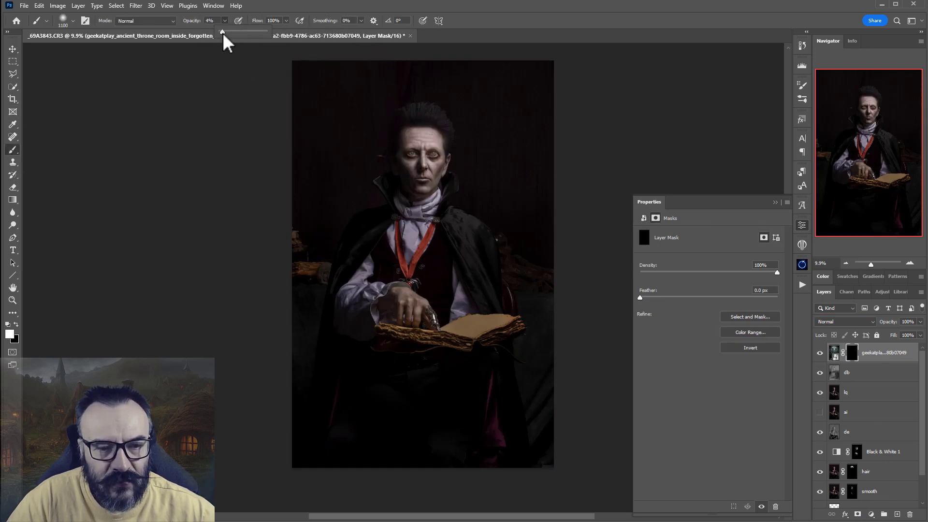
click(225, 33)
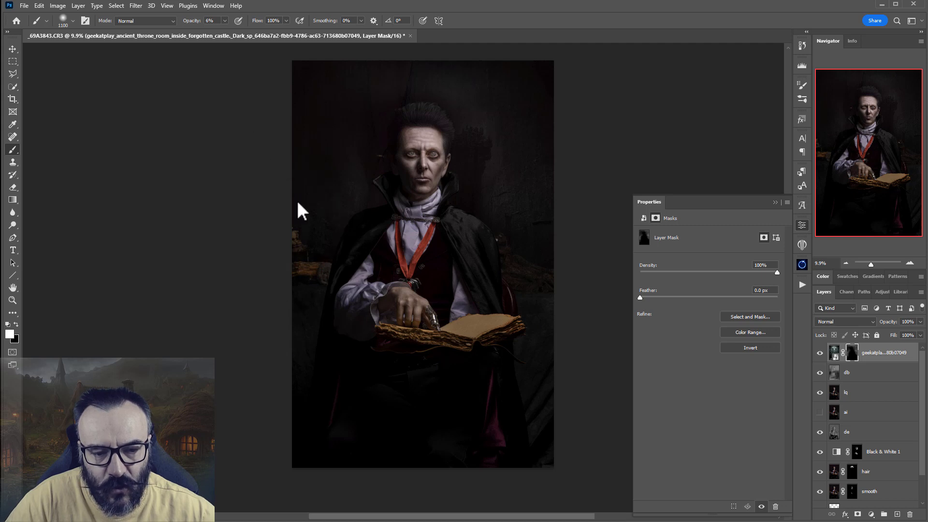
Reduce the brush to 600 px and paint white on the mask to reveal the pillars on both sides of the head.
scroll(415, 128, up, 5)
drag(281, 212, 386, 306)
key(bracketleft)
key(bracketleft)
key(bracketleft)
key(bracketleft)
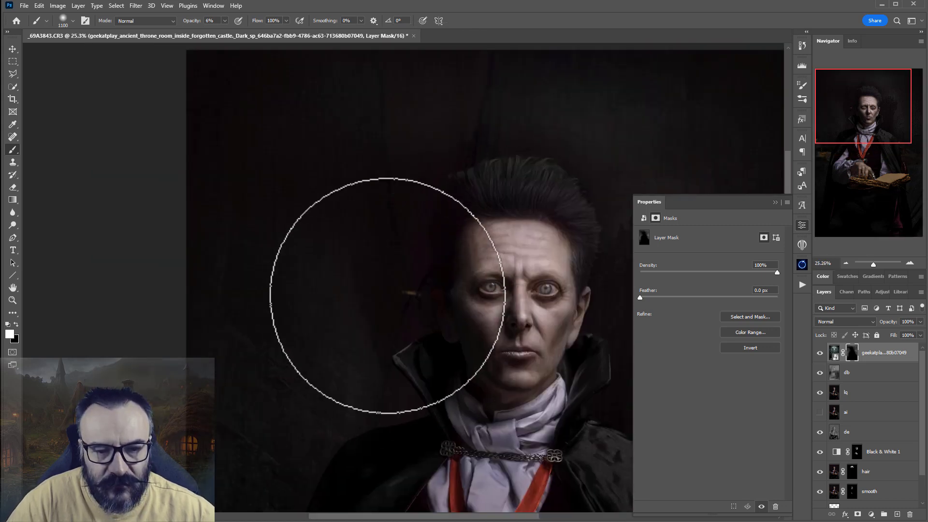
key(bracketleft)
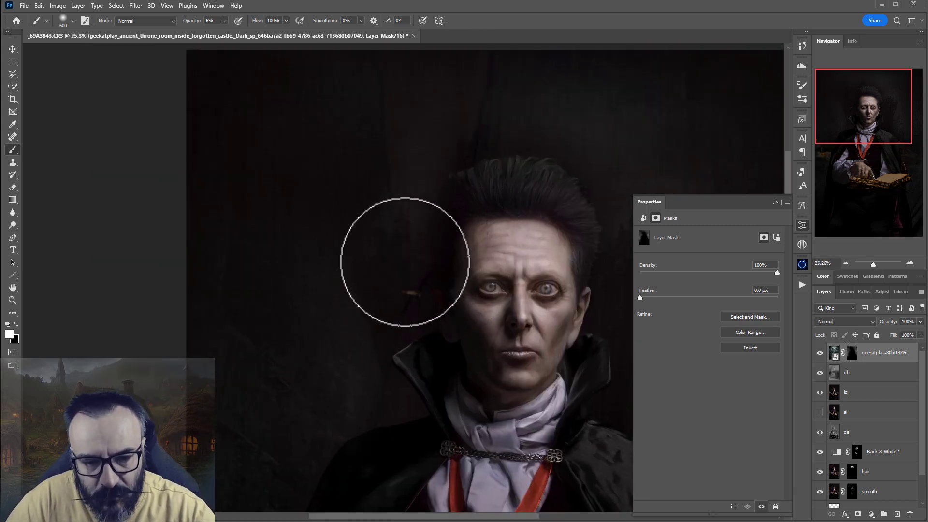
drag(406, 193, 392, 227)
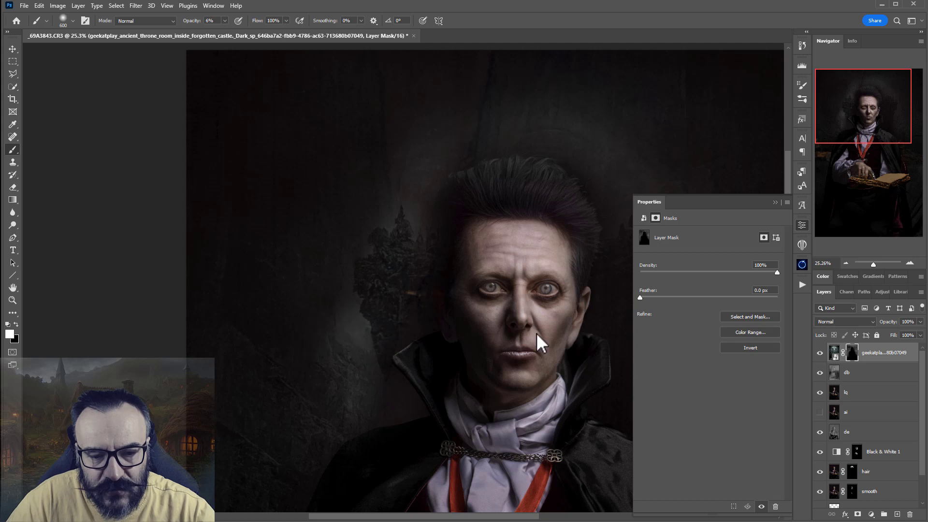
drag(537, 332, 324, 309)
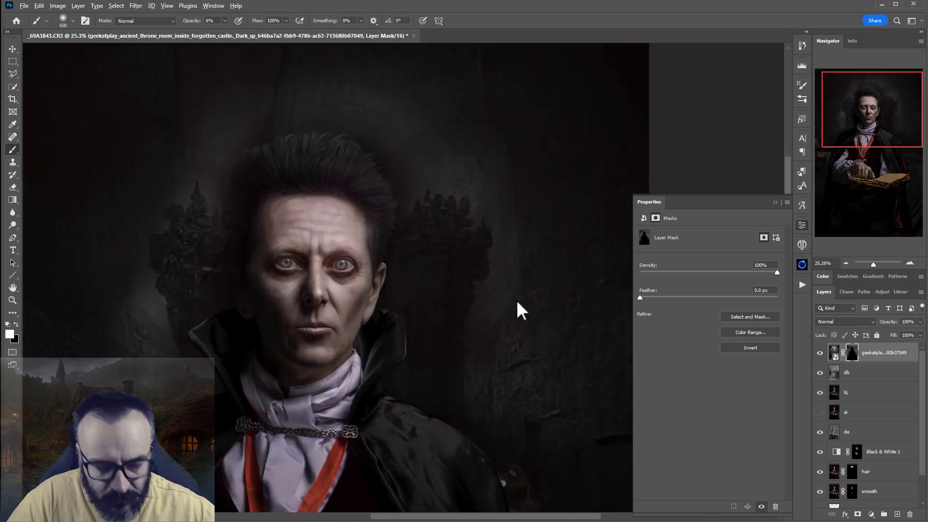
Enlarge the brush to 1300 px and paint white on the mask to reveal the upper throne room walls around the head.
scroll(516, 299, down, 3)
key(bracketright)
key(bracketright)
key(bracketright)
key(bracketright)
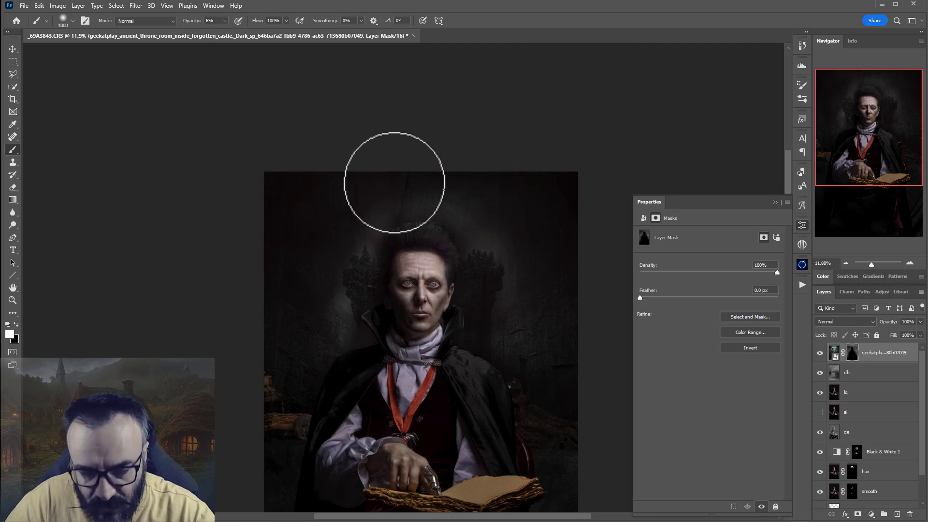
key(bracketright)
key(bracketright)
key(bracketright)
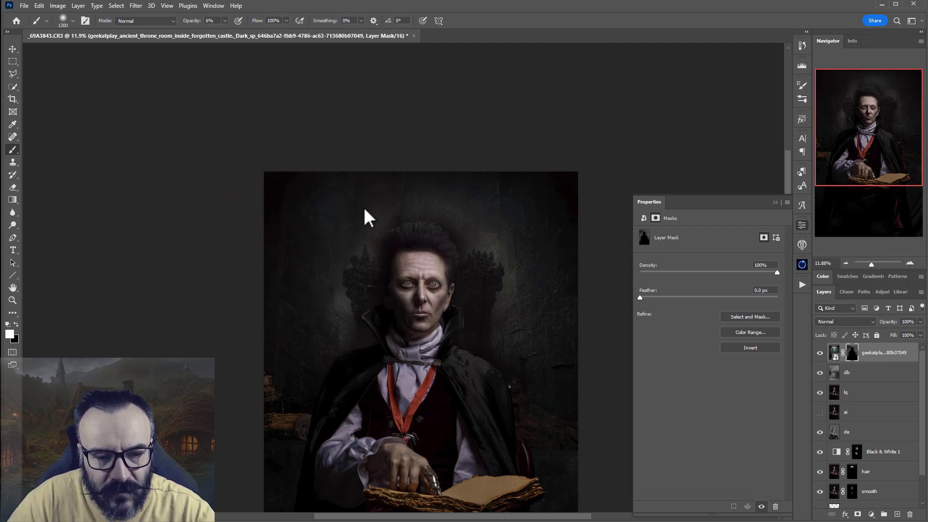
drag(355, 174, 323, 266)
drag(404, 197, 491, 213)
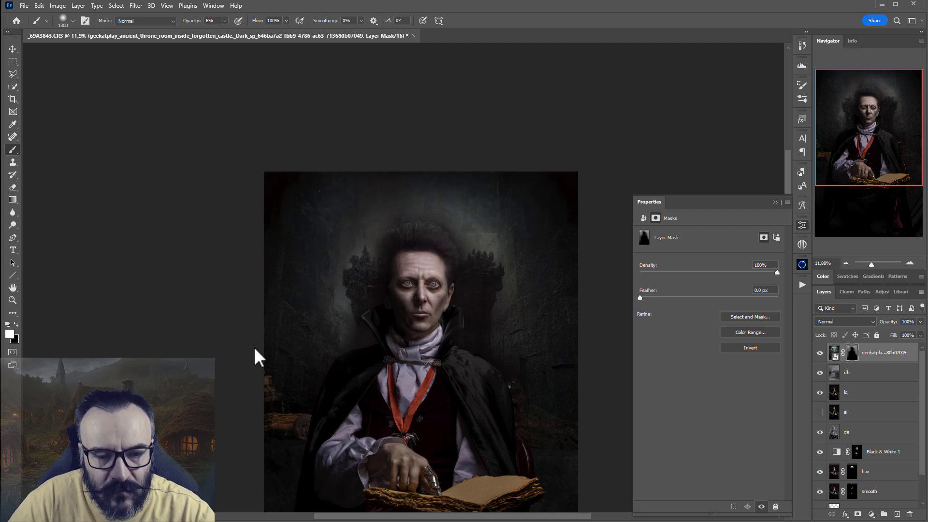
Paint white on the mask along the sides and lower edges of the picture to cover the old background props.
scroll(290, 249, down, 2)
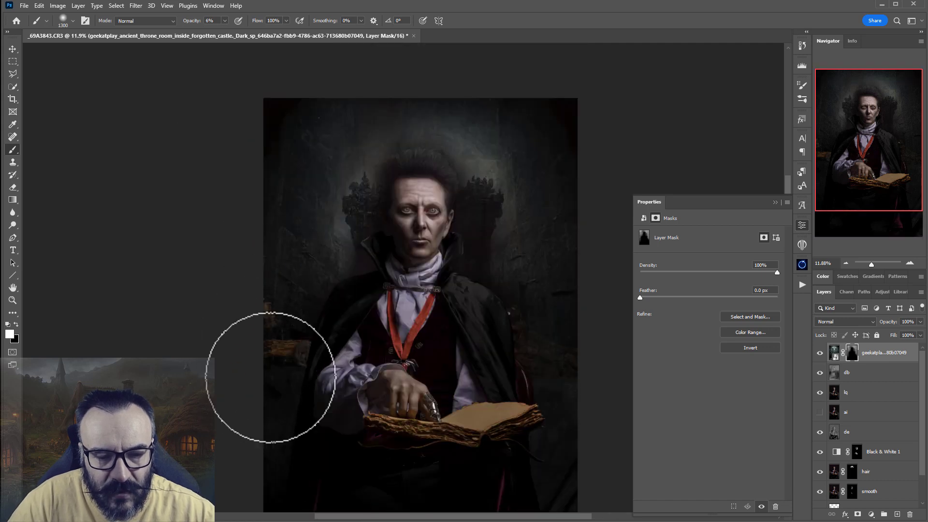
scroll(301, 206, down, 3)
scroll(301, 206, down, 2)
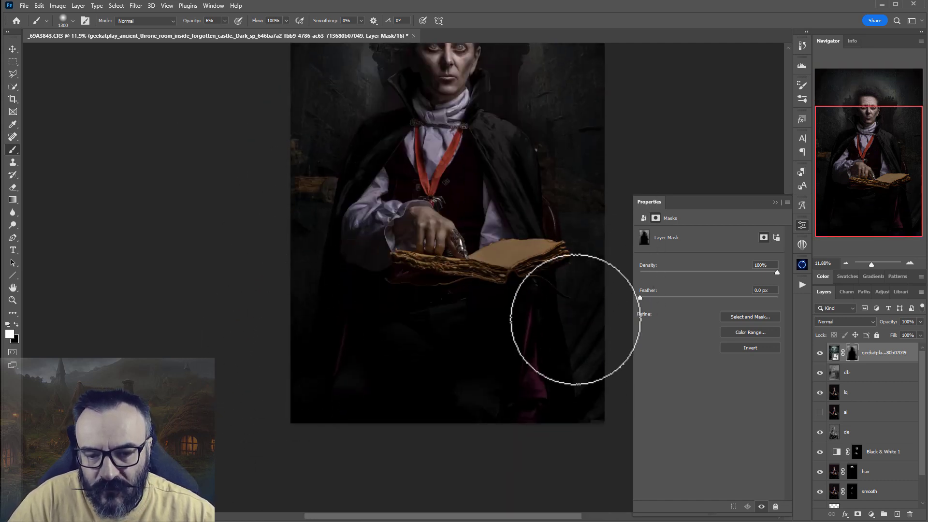
scroll(615, 244, up, 3)
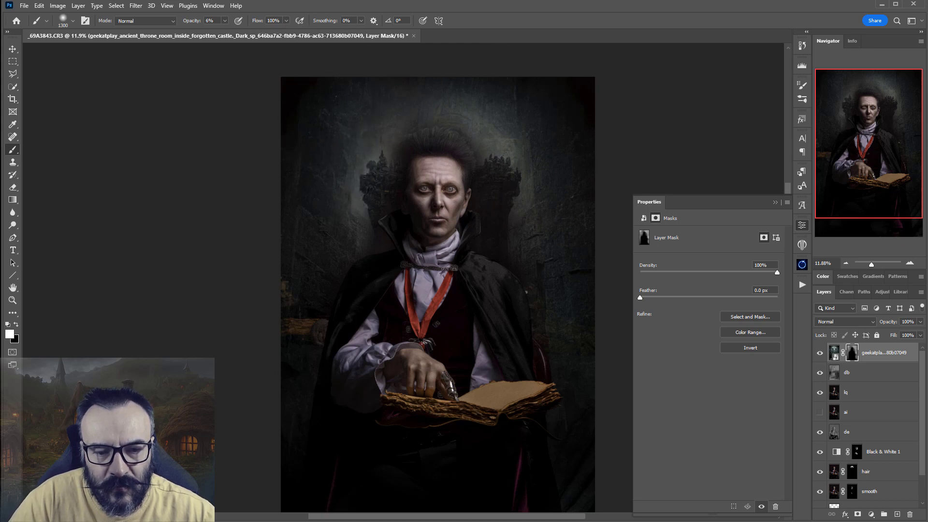
Set the throne room layer's blend mode to Soft Light and examine the effect on the figure.
click(836, 320)
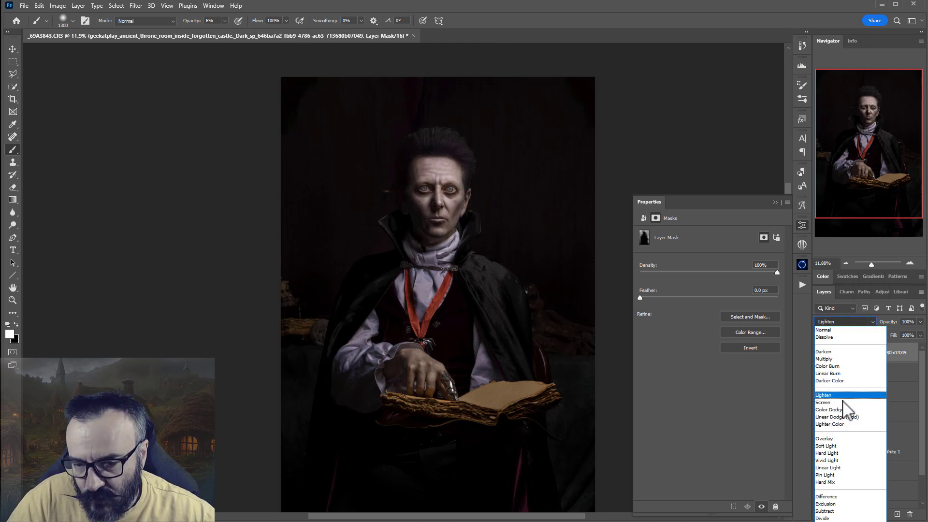
click(845, 446)
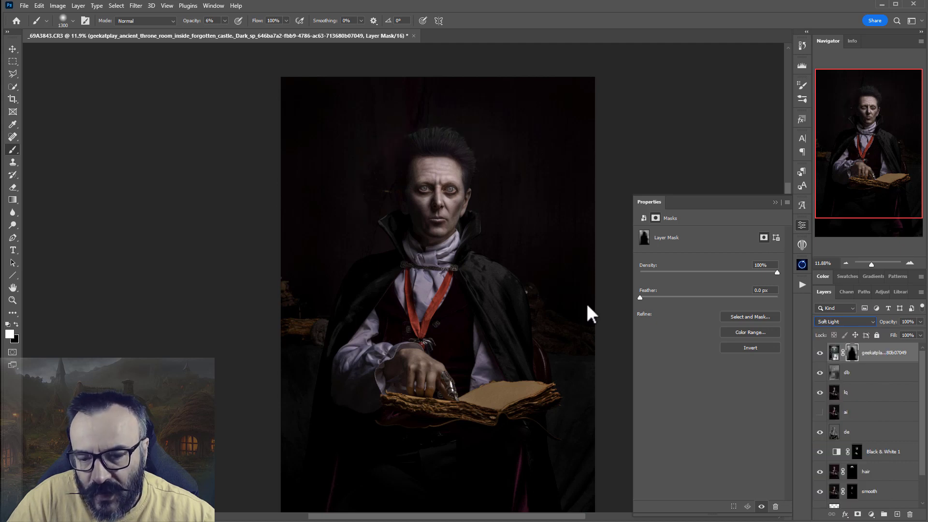
click(12, 50)
scroll(492, 205, up, 5)
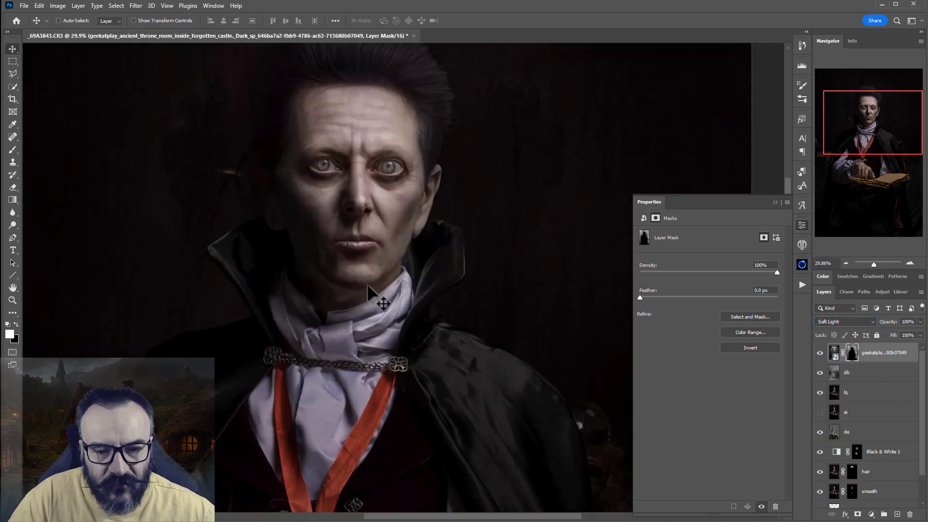
mouse_move(367, 289)
mouse_down()
mouse_move(472, 486)
mouse_move(348, 435)
mouse_move(369, 305)
mouse_up()
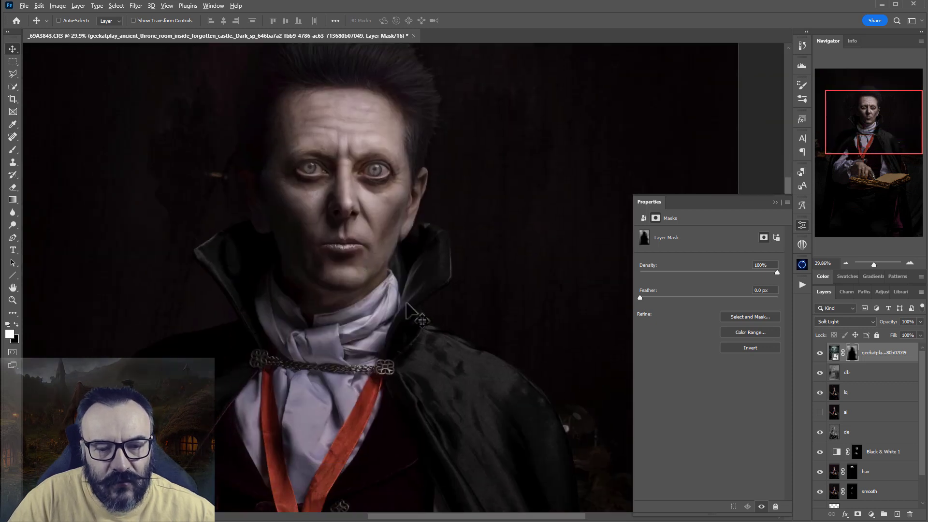
scroll(407, 305, down, 5)
drag(492, 319, 515, 270)
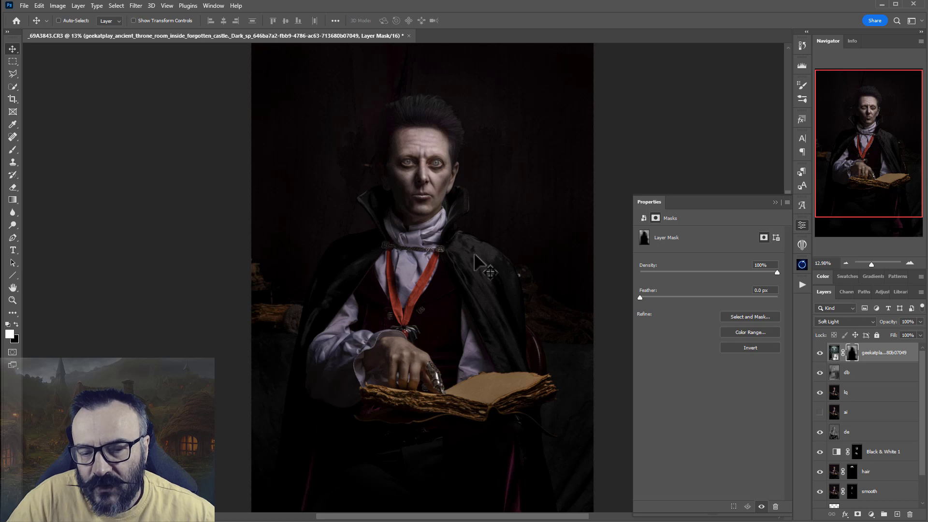
Place the old scratched wall image with writing as a top layer over the book, rotated about 132° and scaled to about 44%.
scroll(478, 263, down, 2)
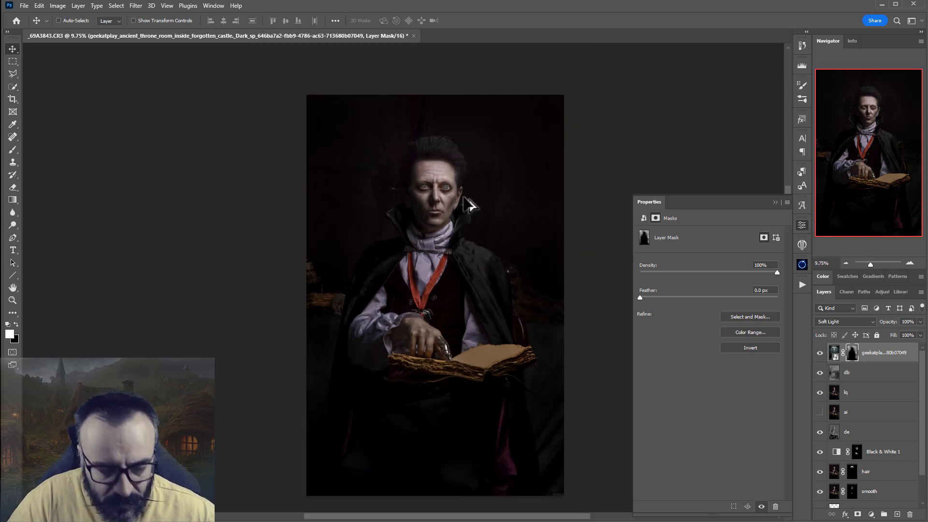
drag(454, 261, 429, 233)
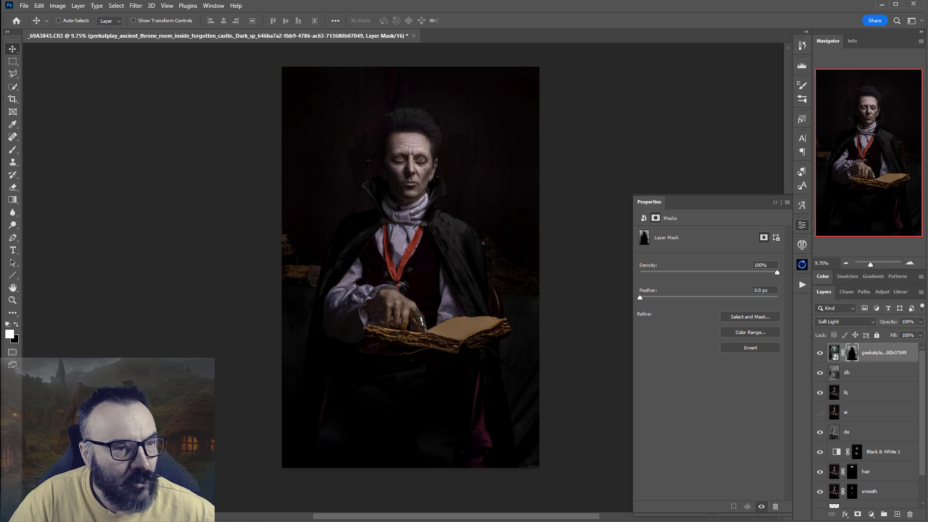
drag(440, 203, 491, 317)
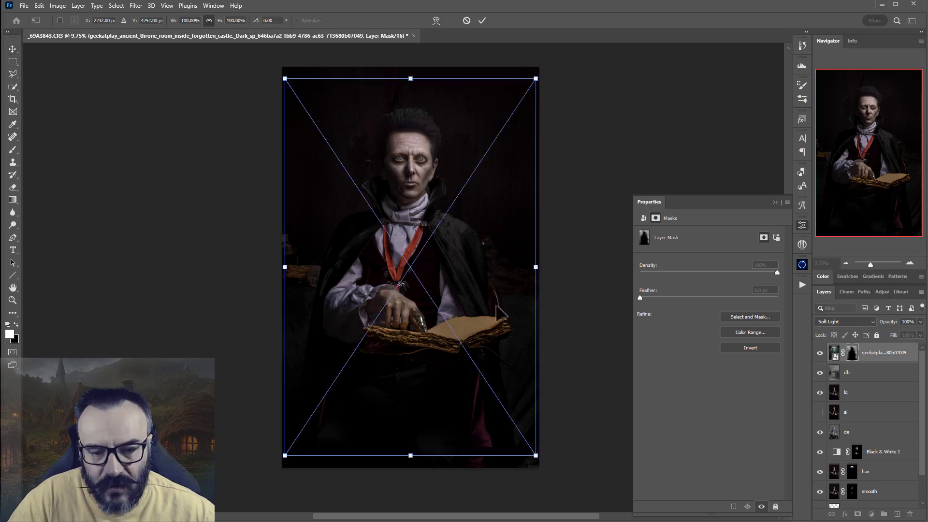
drag(568, 77, 457, 505)
drag(356, 47, 414, 288)
drag(457, 401, 475, 349)
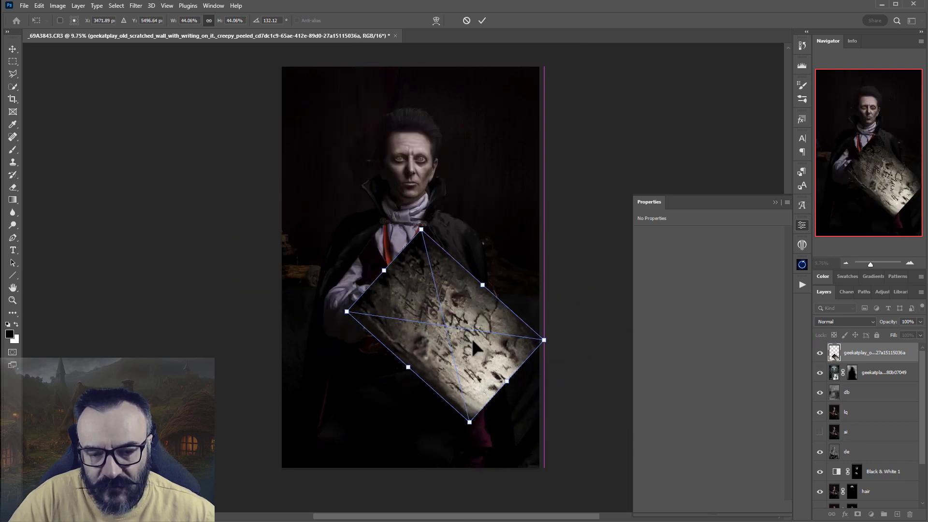
Shrink the scratched wall image to about 16%, rotate it to about 118° and position it over the book's open page.
drag(541, 340, 510, 341)
scroll(511, 341, up, 5)
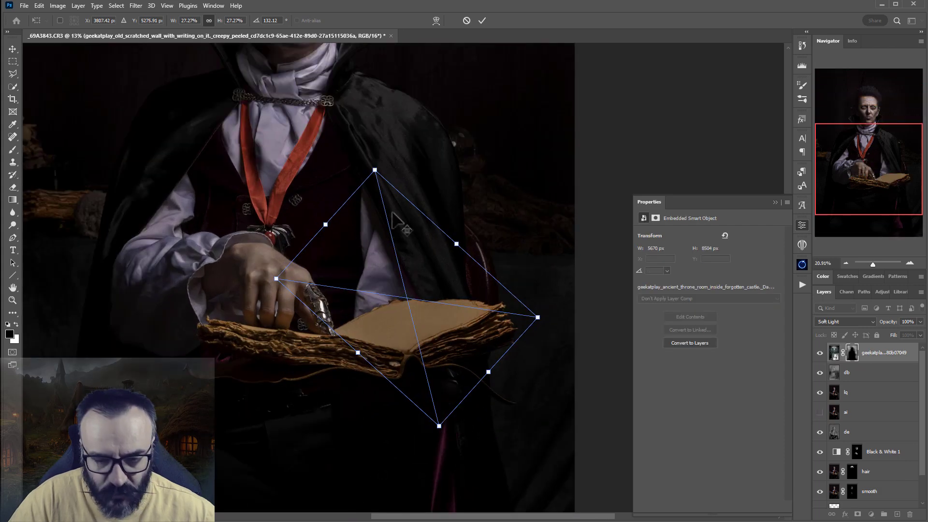
drag(376, 167, 401, 273)
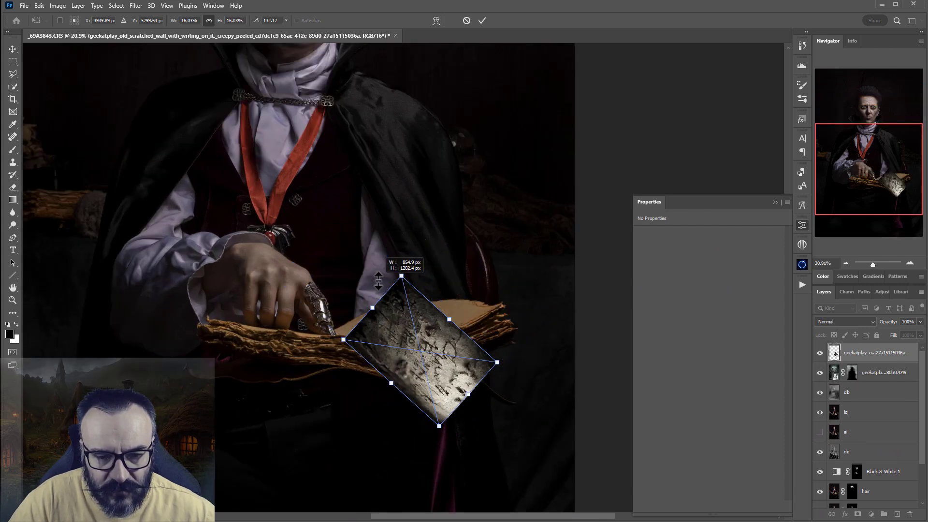
drag(441, 338, 425, 297)
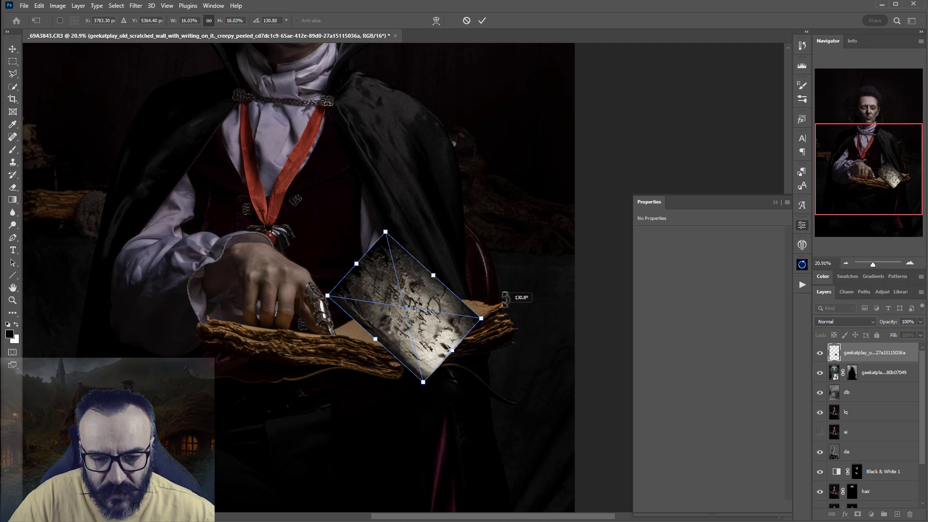
drag(505, 299, 507, 294)
drag(464, 319, 471, 325)
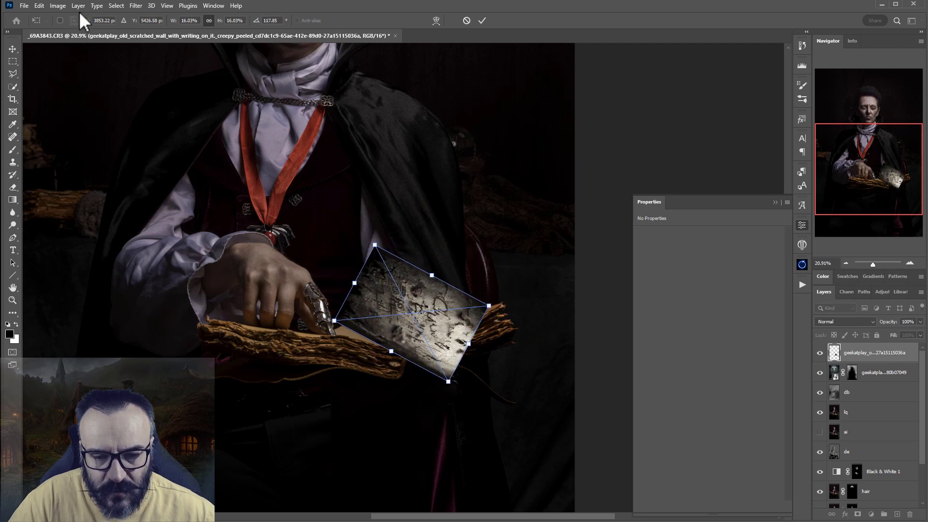
Distort the scratched wall image so its four corners match the perspective of the open page, and apply the transform.
click(39, 5)
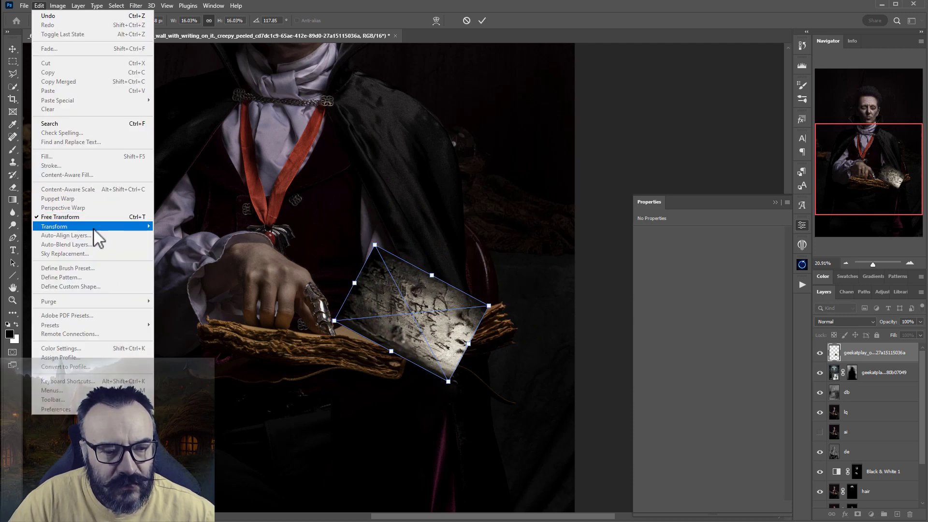
mouse_move(96, 227)
click(195, 276)
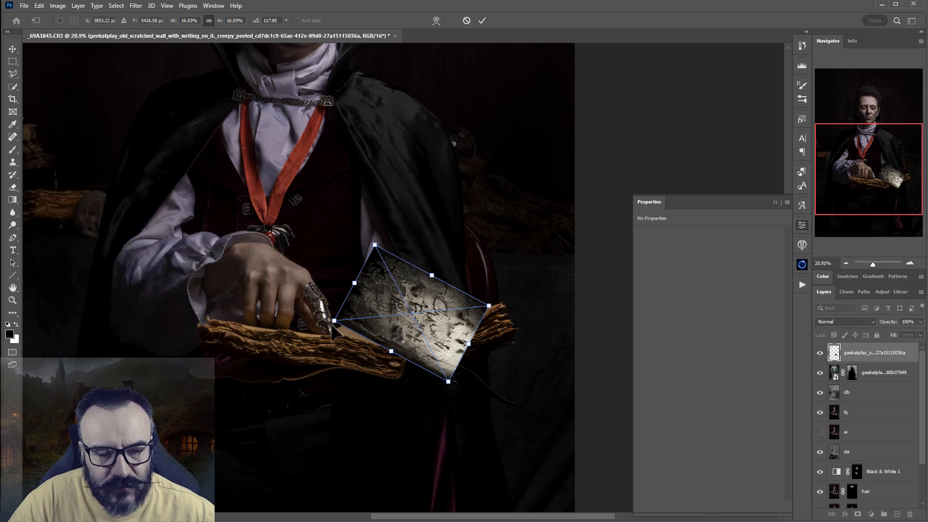
drag(333, 321, 333, 333)
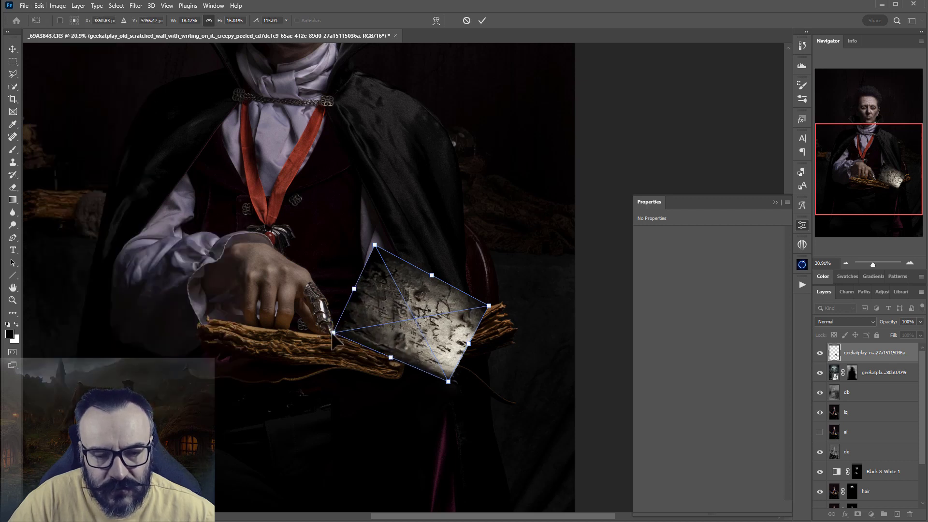
drag(374, 245, 397, 297)
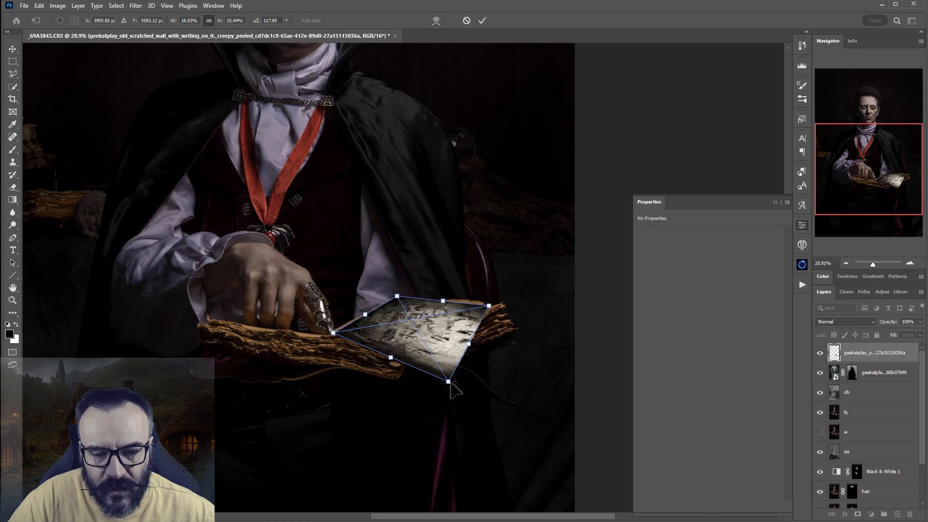
drag(450, 382, 409, 354)
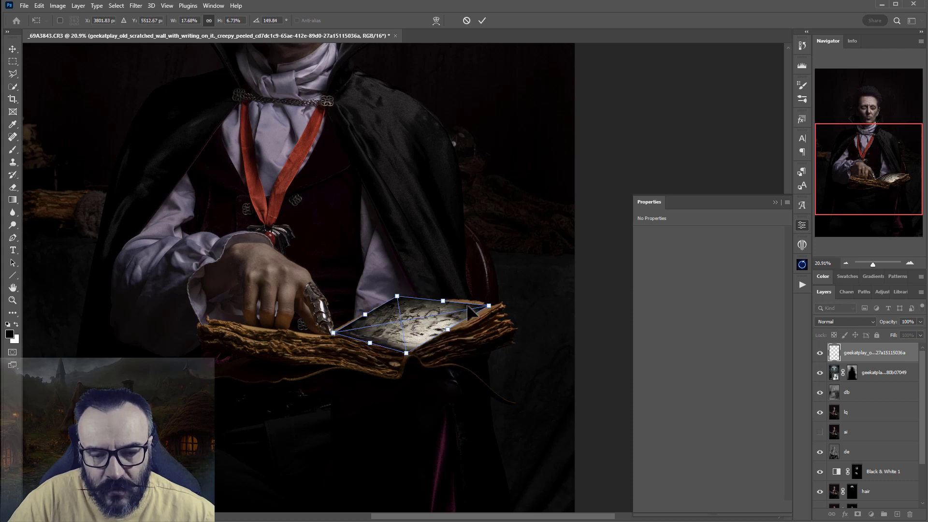
drag(489, 308, 512, 303)
drag(333, 333, 328, 332)
key(Return)
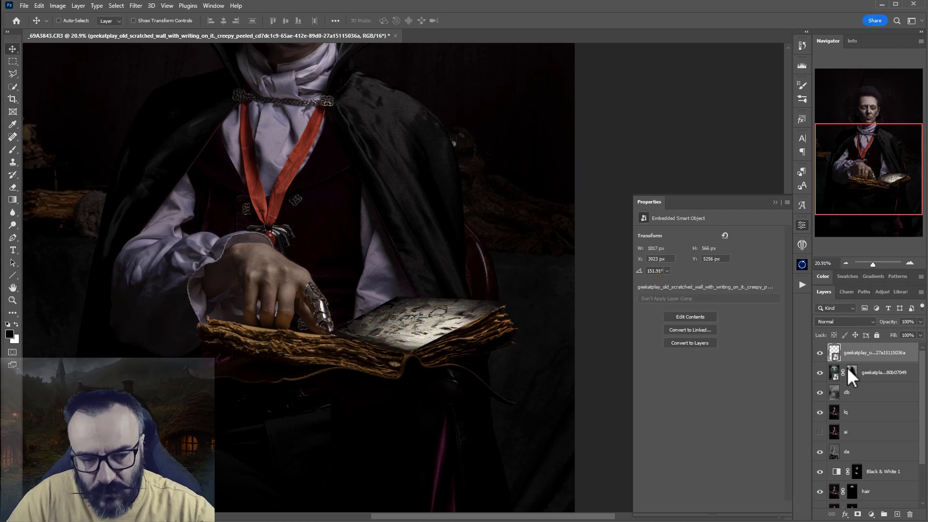
Set the scratched wall layer's blend mode to Soft Light and add a layer mask to it.
click(871, 322)
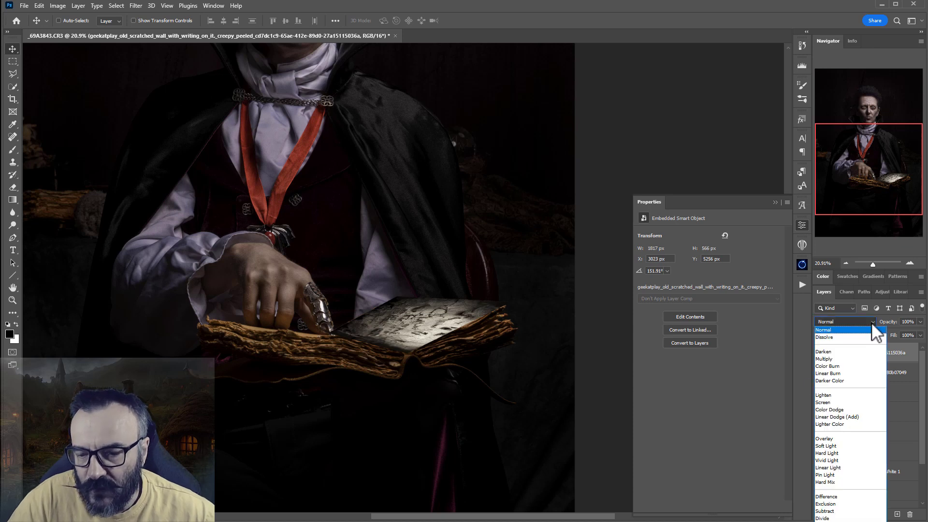
click(845, 446)
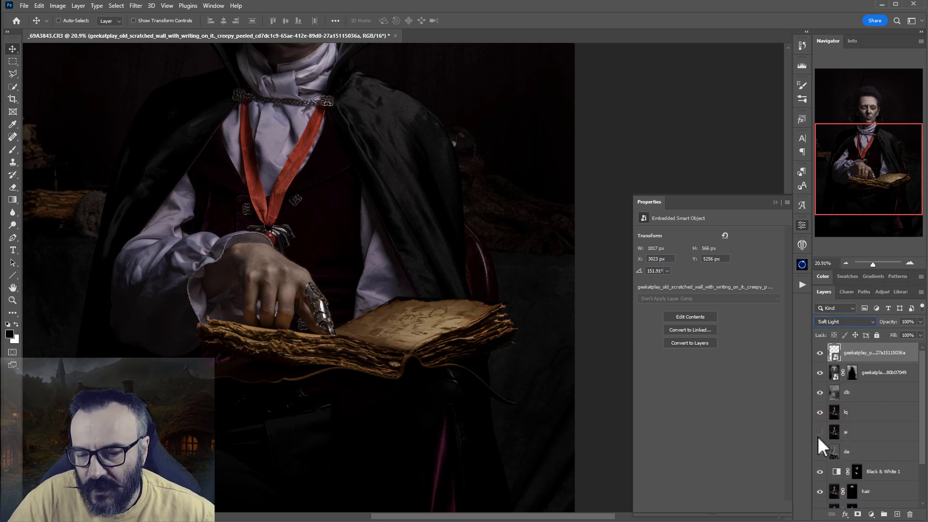
scroll(425, 331, up, 4)
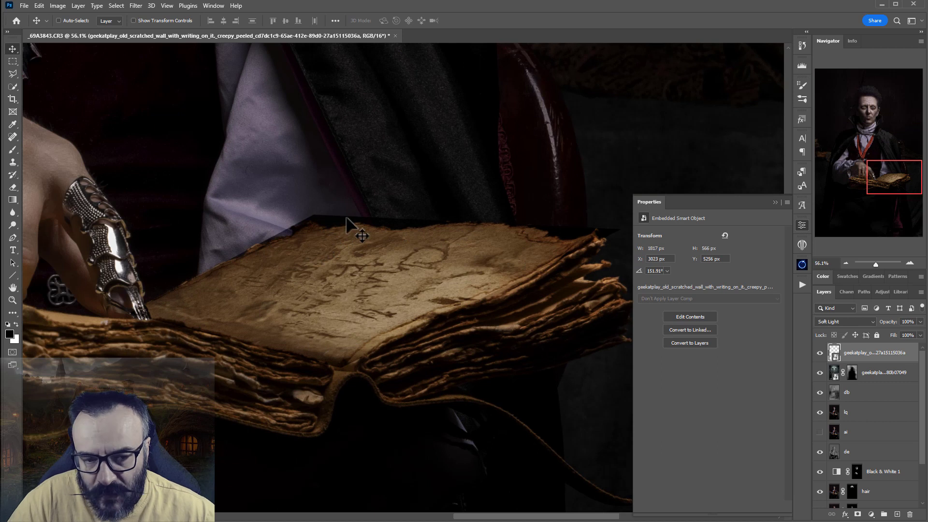
click(858, 514)
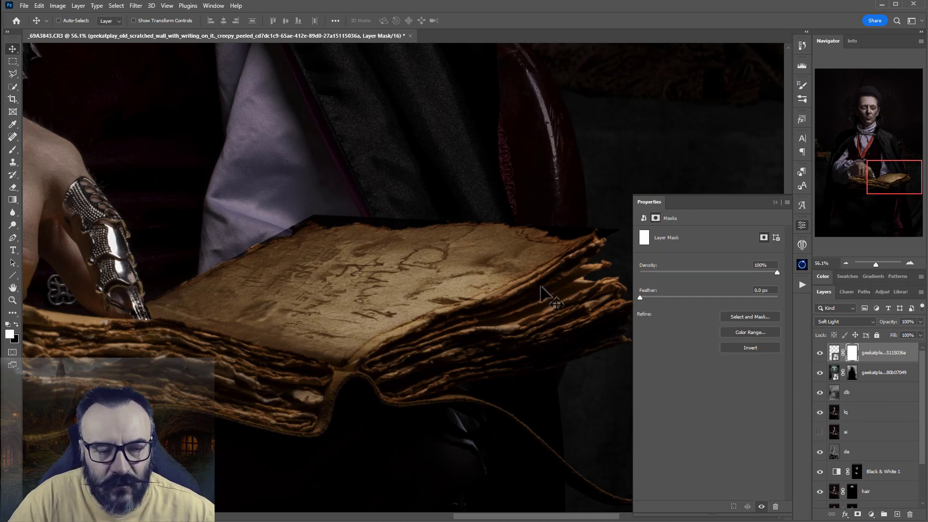
Paint black on the mask with a 175 px brush at 10% opacity along the page's far edge to fade the overlapping texture.
click(13, 149)
key(x)
key(bracketleft)
key(bracketleft)
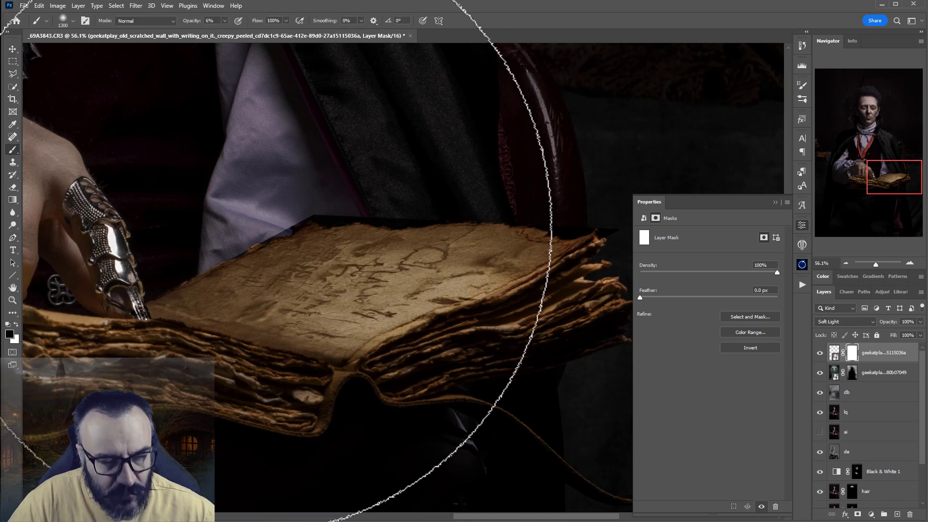
key(bracketleft)
key(bracketleft)
key(bracketleft)
key(bracketleft)
key(bracketleft)
key(bracketleft)
key(bracketleft)
key(bracketleft)
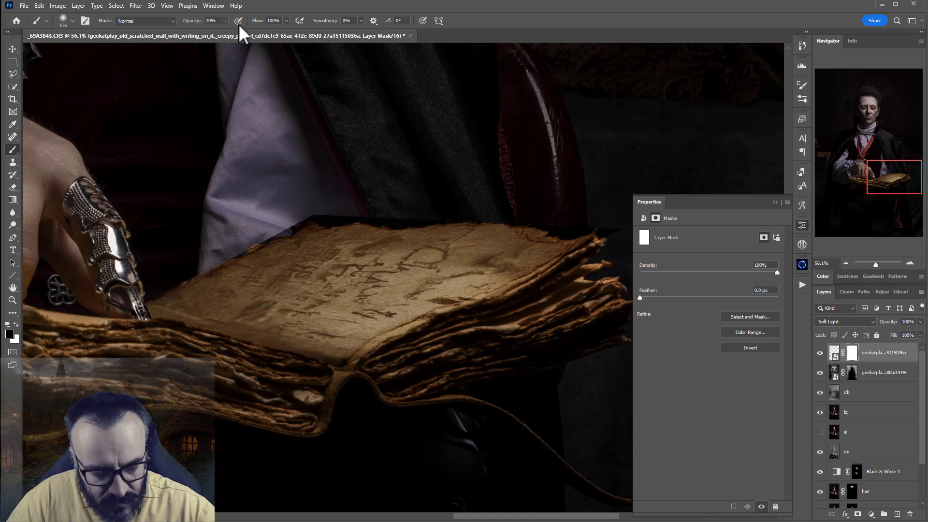
key(1)
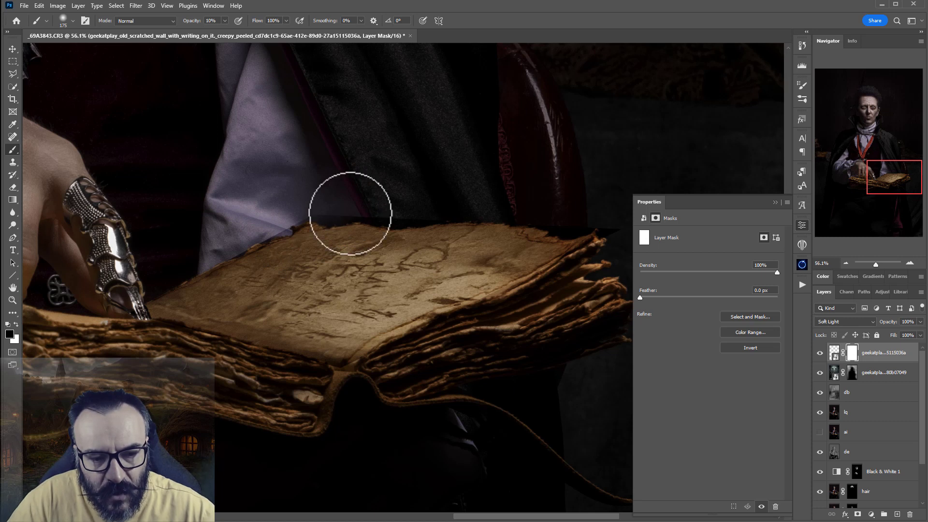
Mask out the remaining texture beyond the page's edges with black, varying the brush opacity between 40% and 20%.
key(4)
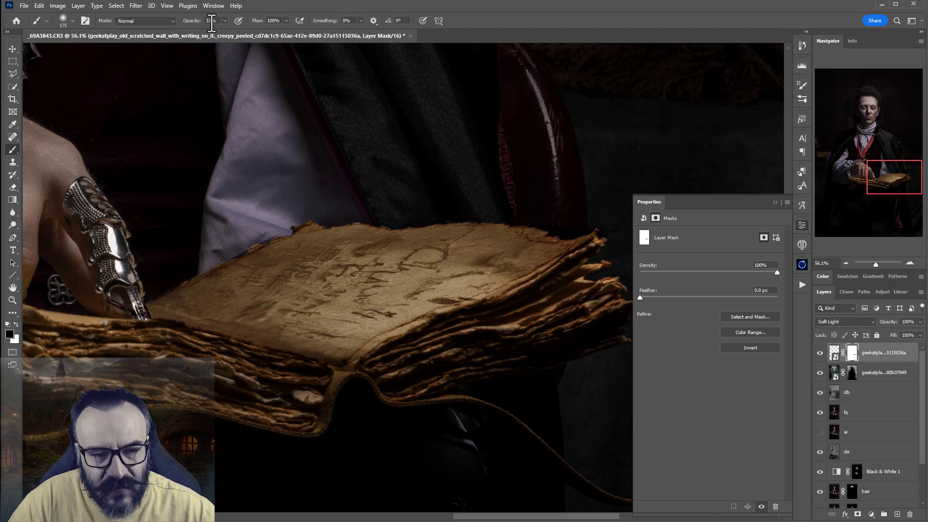
key(3)
key(3)
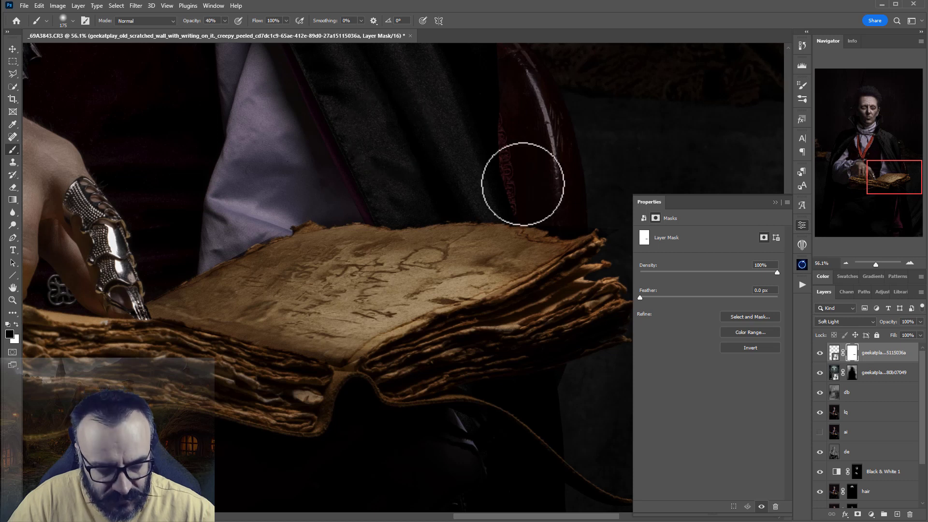
key(4)
key(2)
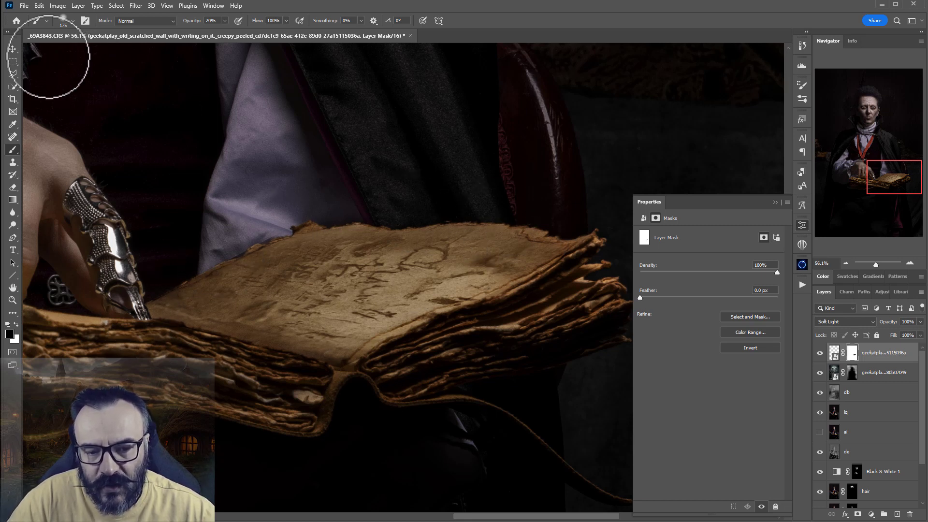
click(13, 49)
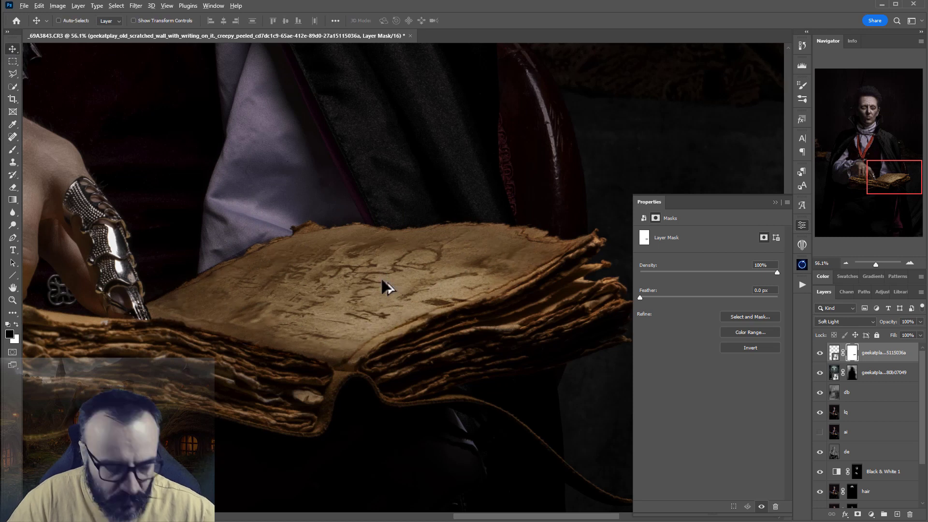
Add a new layer on top, set its blend mode to Multiply and name it ds.
scroll(382, 281, down, 6)
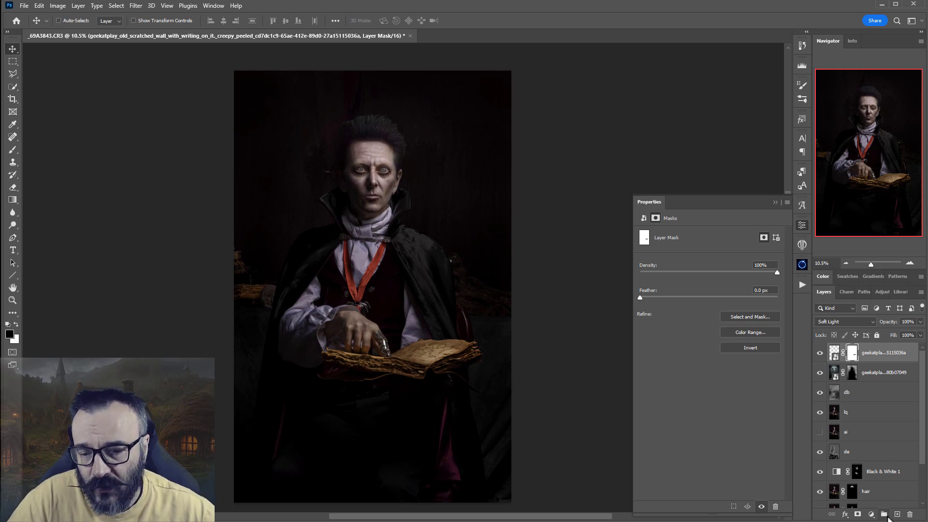
click(897, 514)
click(860, 321)
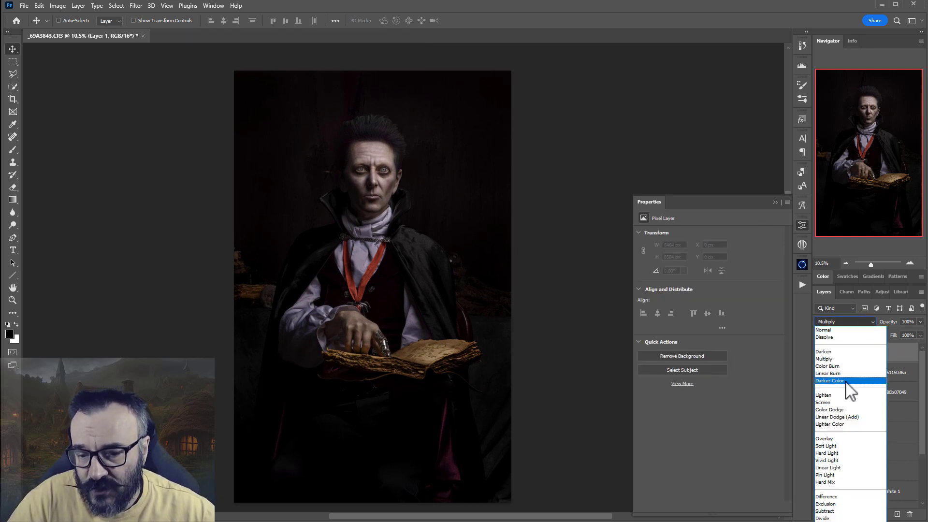
click(851, 358)
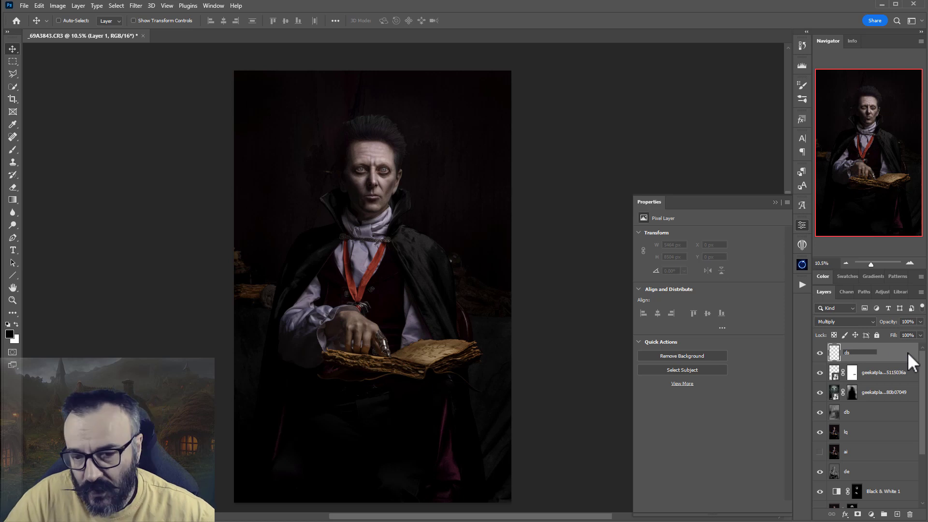
key(Return)
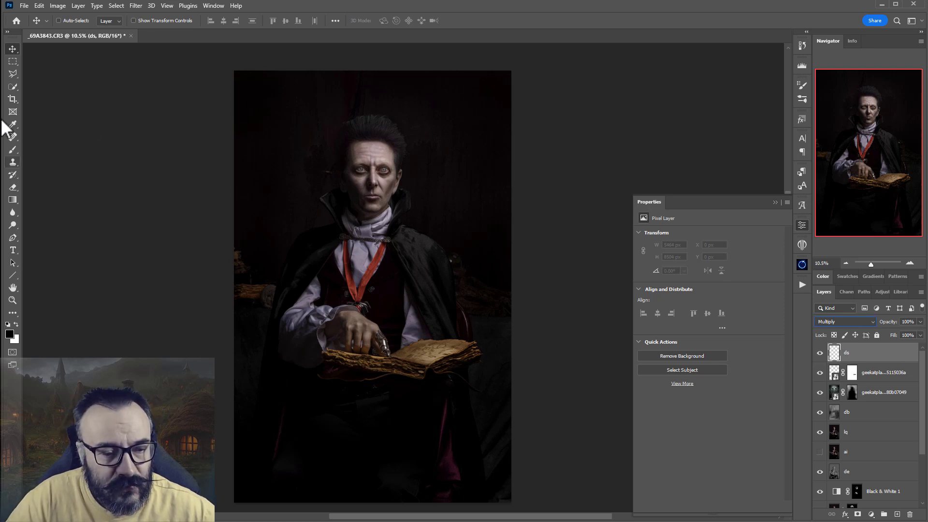
Paint black on the ds layer with a 1200 px brush at 10% opacity to darken the portrait's lower area, sides and upper background.
click(8, 151)
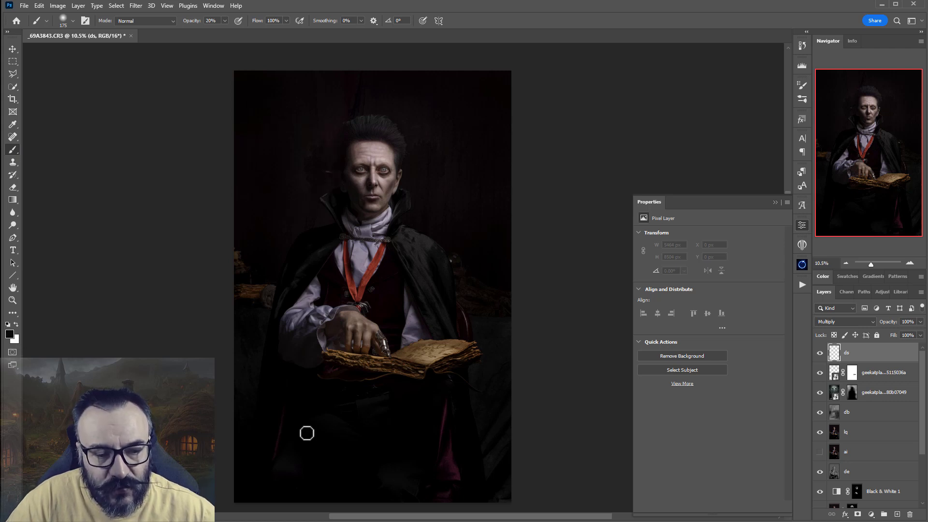
key(bracketright)
key(bracketright)
key(bracketright)
key(bracketright)
key(bracketright)
key(bracketright)
key(bracketright)
key(bracketright)
key(bracketright)
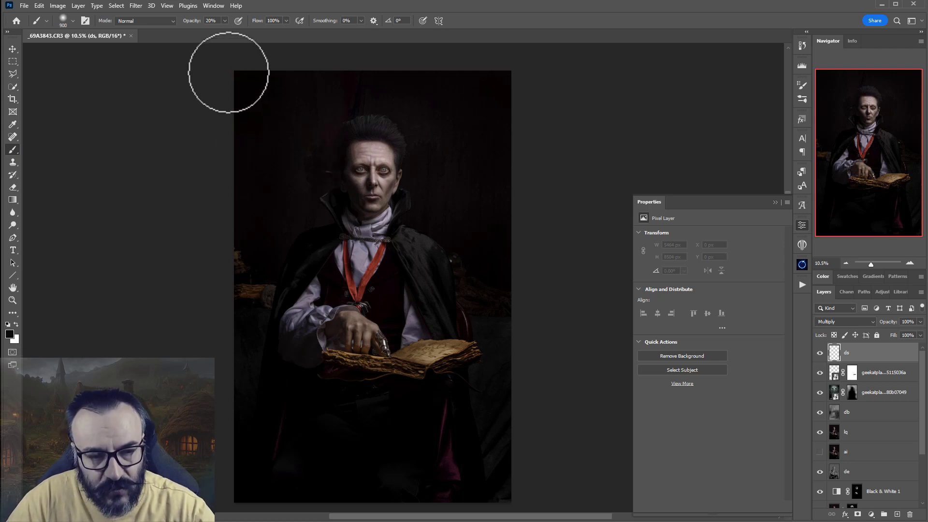
key(1)
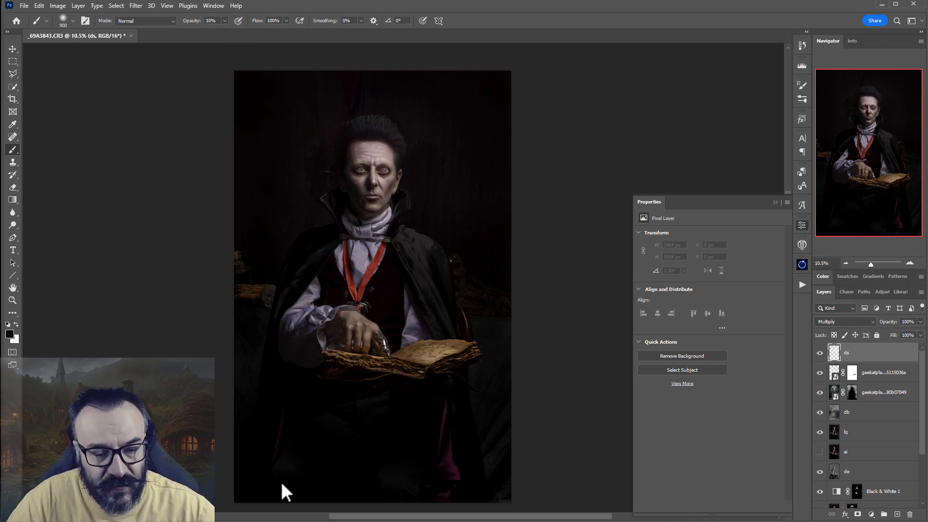
key(bracketright)
key(bracketright)
key(bracketright)
mouse_move(290, 457)
mouse_down()
mouse_move(394, 445)
mouse_move(429, 476)
mouse_move(451, 466)
mouse_up()
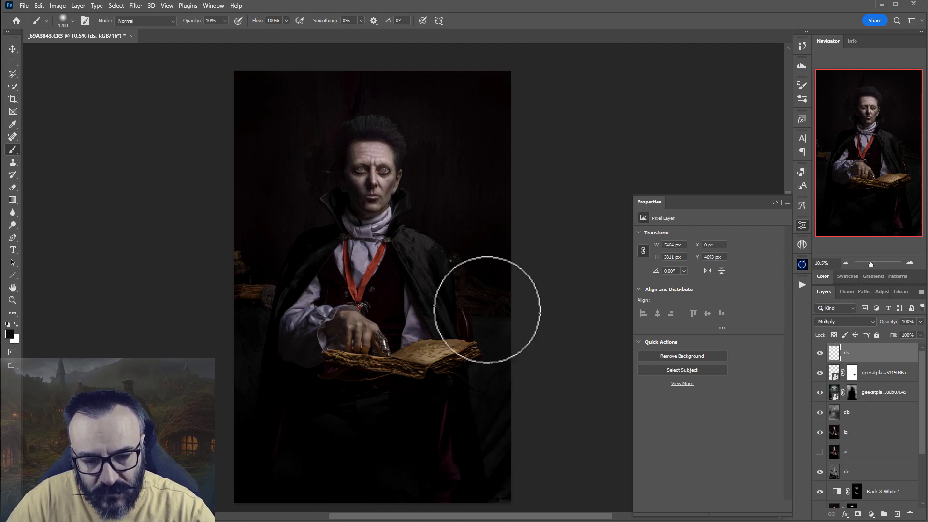
mouse_move(488, 459)
mouse_down()
mouse_move(241, 314)
mouse_move(240, 235)
mouse_up()
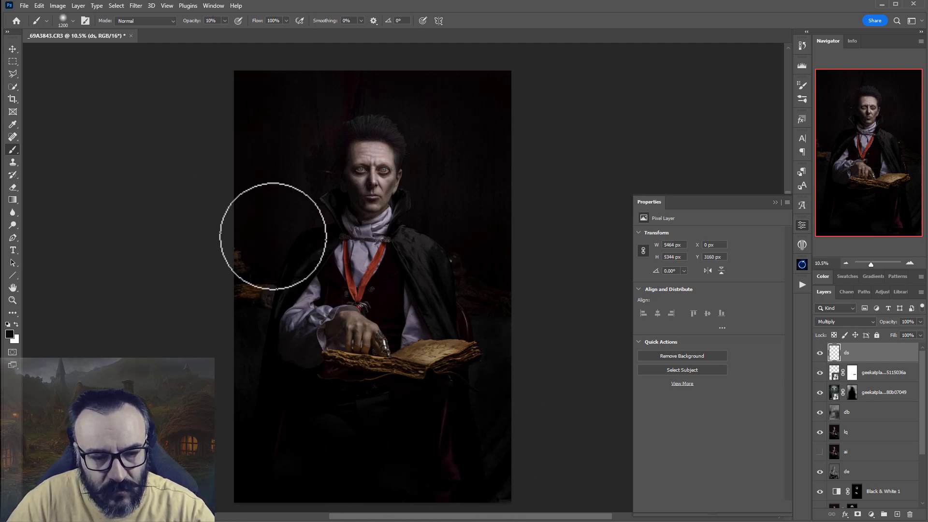
drag(274, 116, 232, 359)
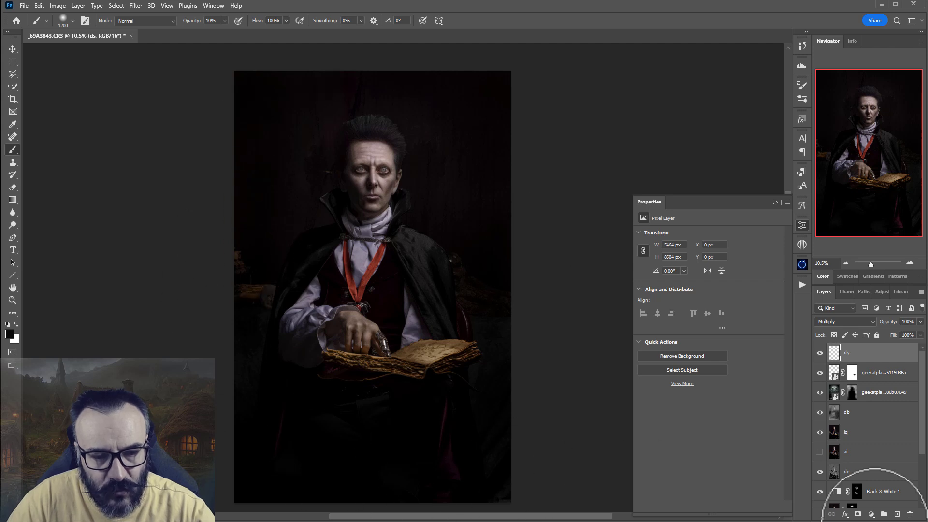
Add a new top layer filled with mid-gray, name it db and set its blend mode to Soft Light.
click(897, 513)
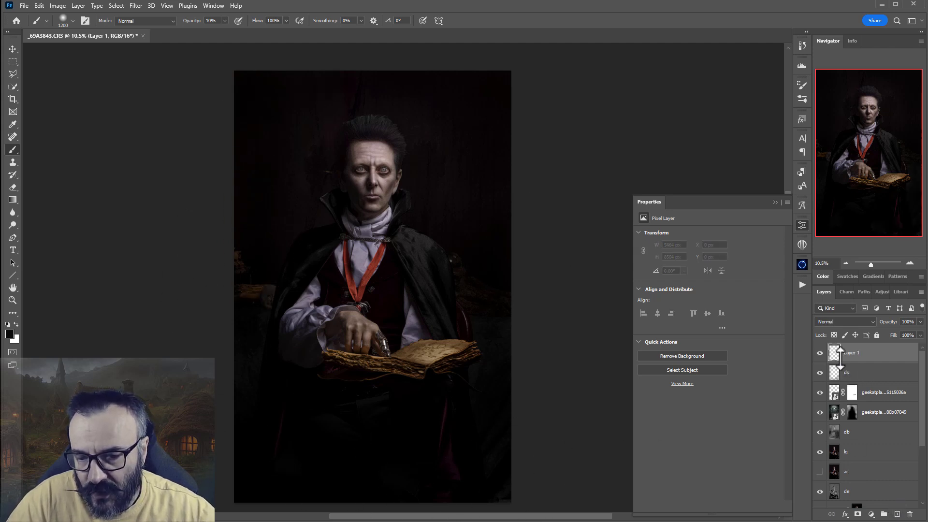
key(shift+F5)
key(Return)
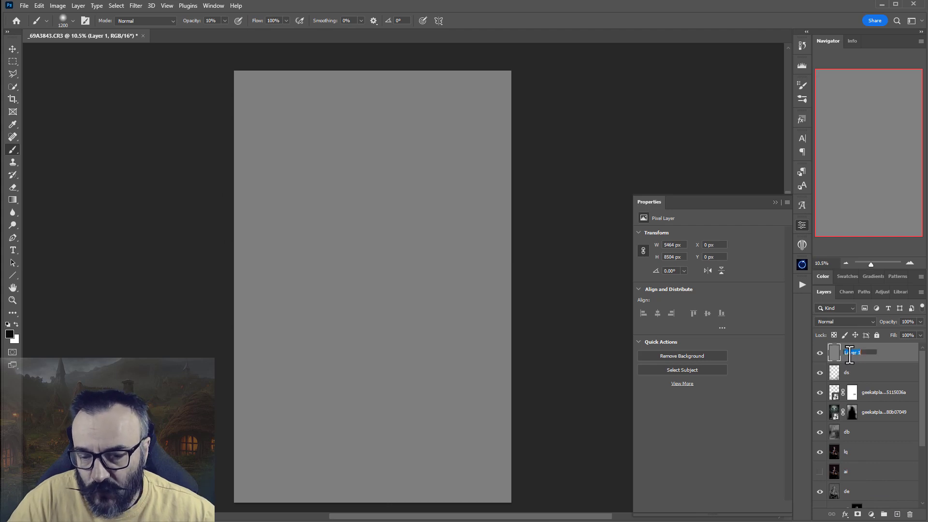
text(db)
key(Return)
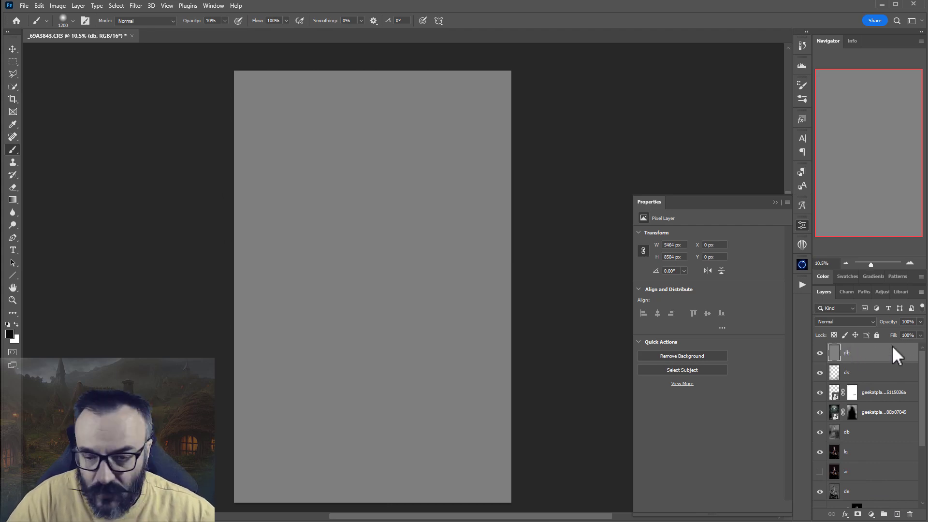
click(871, 320)
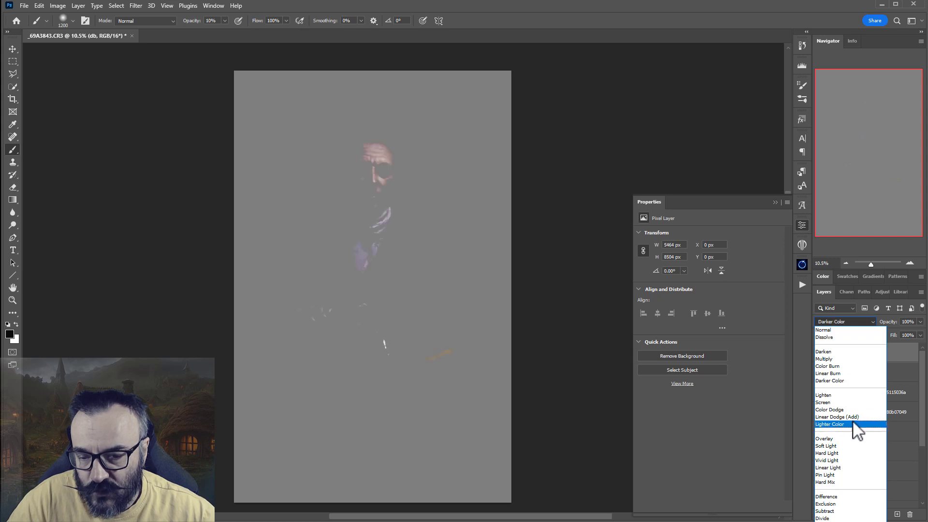
click(850, 447)
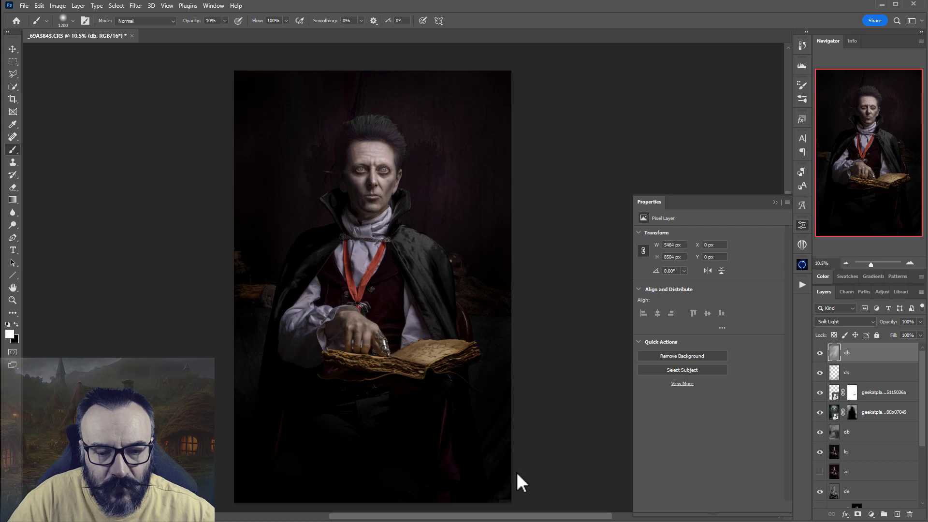
Paint white on the db layer with a 1200 px brush at 10% opacity to lighten the cape and the background wall.
key(x)
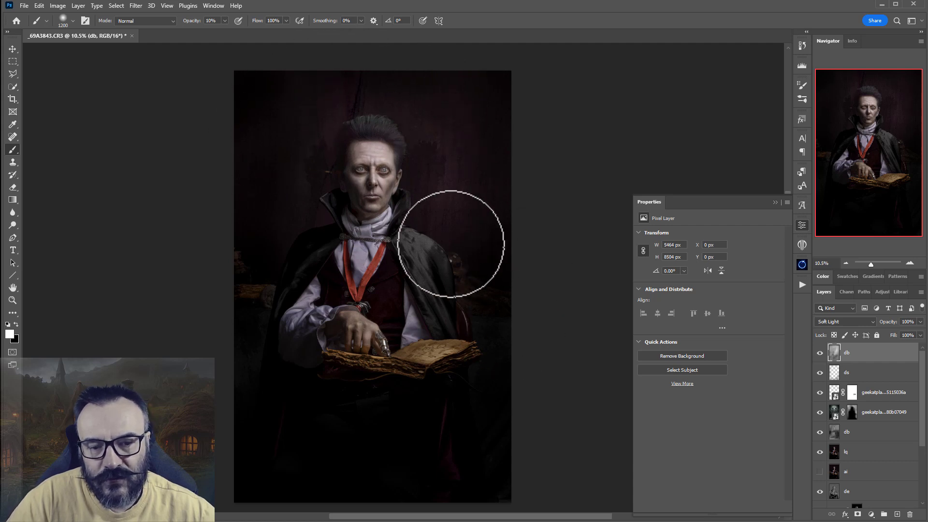
scroll(449, 283, down, 3)
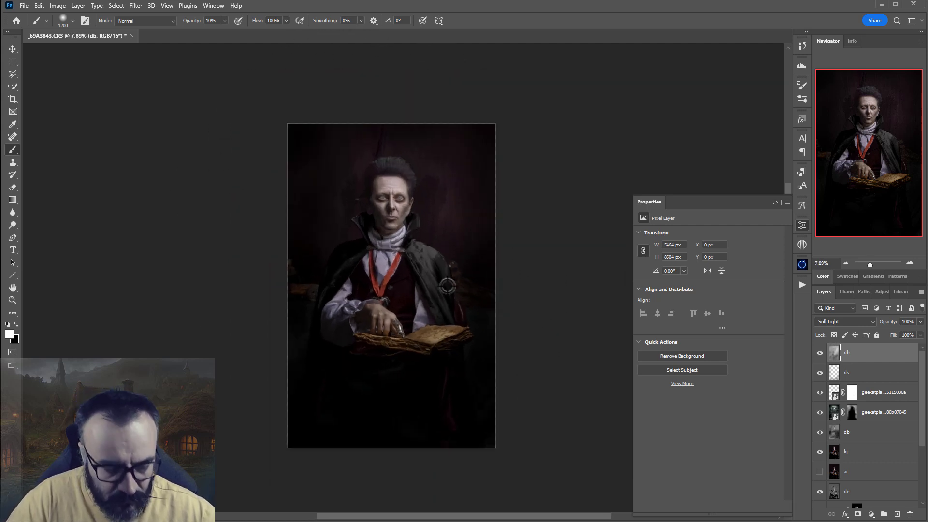
scroll(450, 283, up, 1)
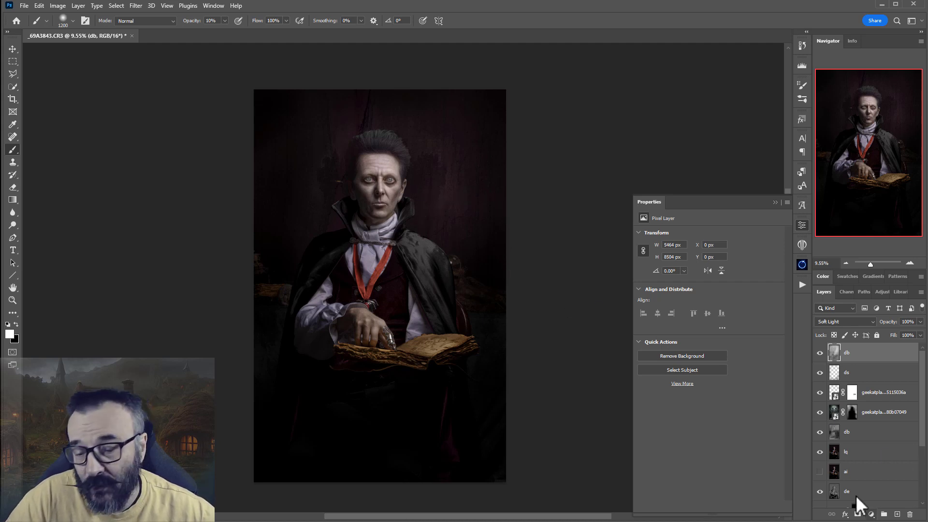
Add a Curves adjustment layer above the db layer and set its blend mode to Overlay.
scroll(382, 194, up, 3)
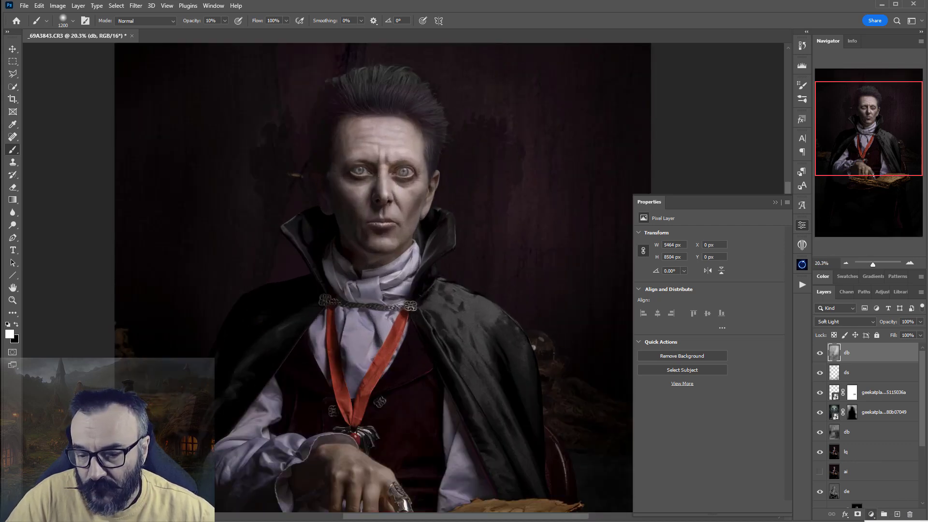
key(ctrl+m)
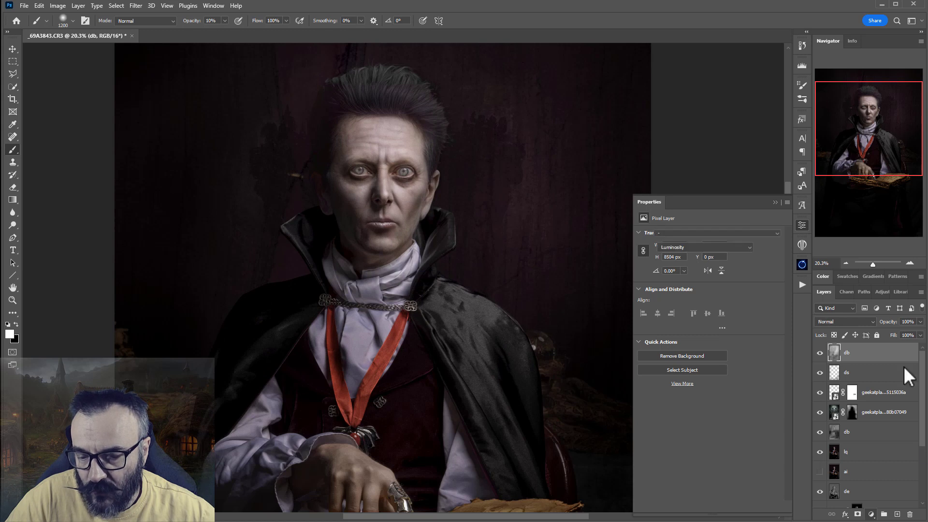
click(862, 321)
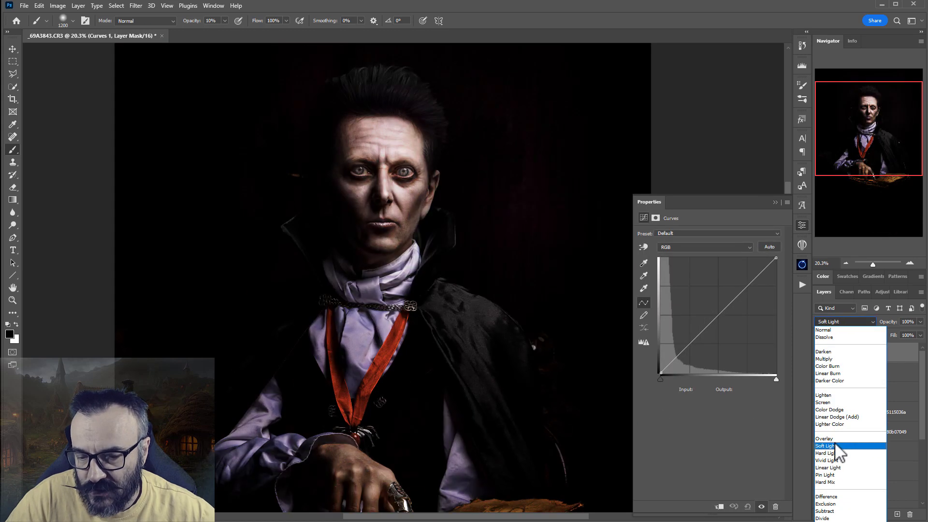
click(831, 439)
Brighten the RGB curve with points at input 31, output 131 and input 119, output 247, and invert the layer mask to black.
click(13, 50)
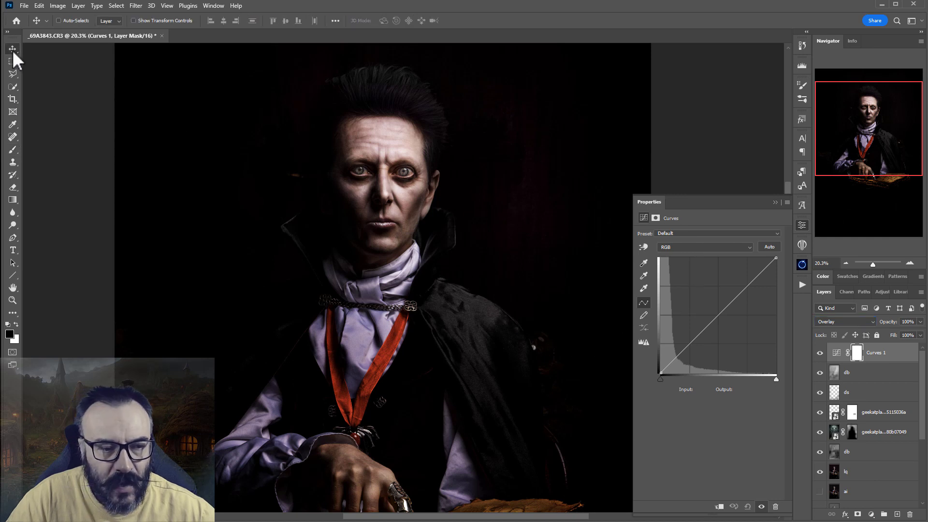
drag(700, 334, 674, 314)
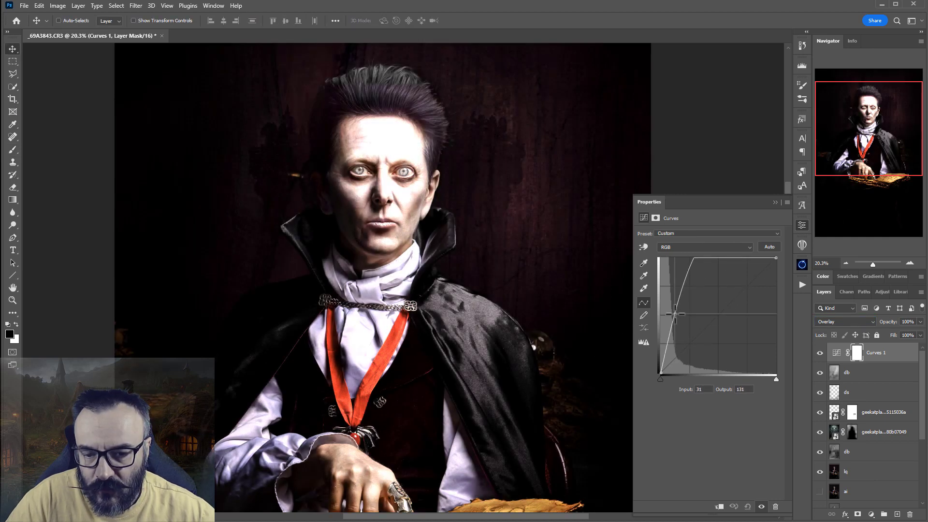
mouse_move(717, 260)
mouse_down()
mouse_move(723, 271)
mouse_move(715, 262)
mouse_up()
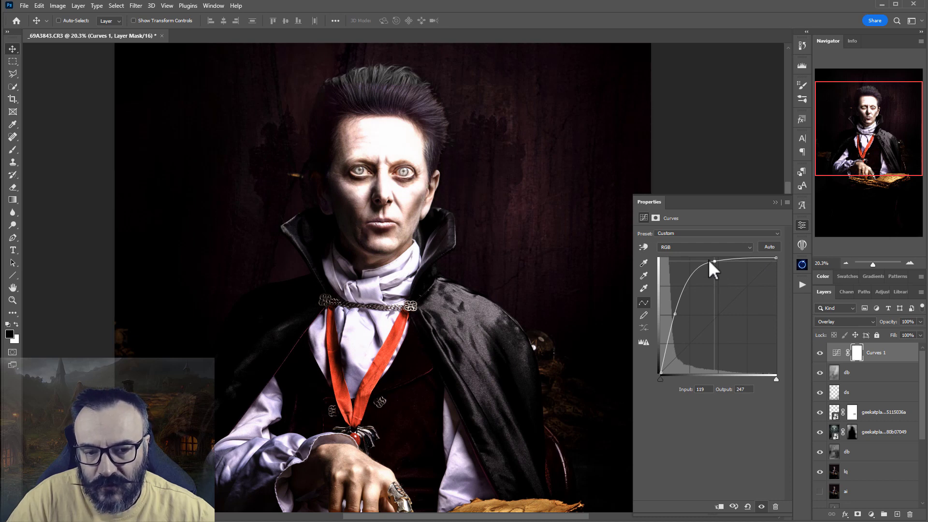
click(860, 354)
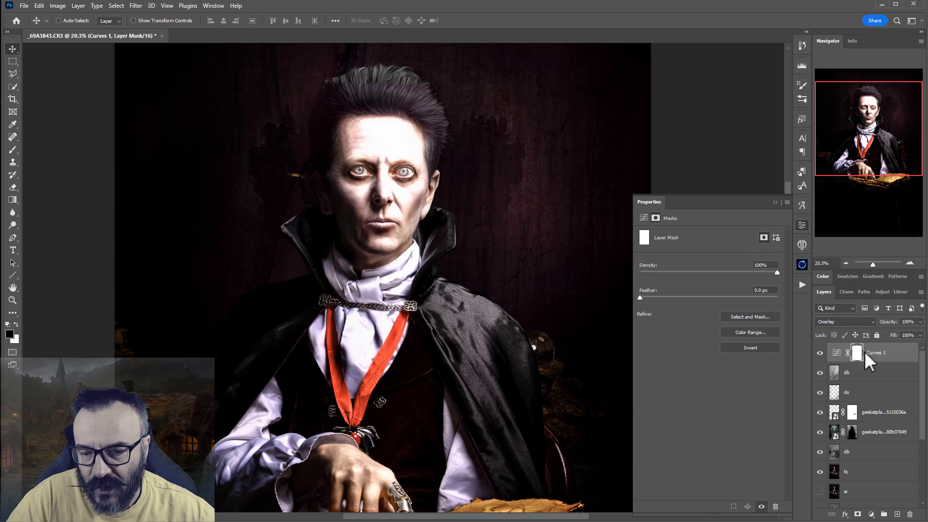
key(ctrl+i)
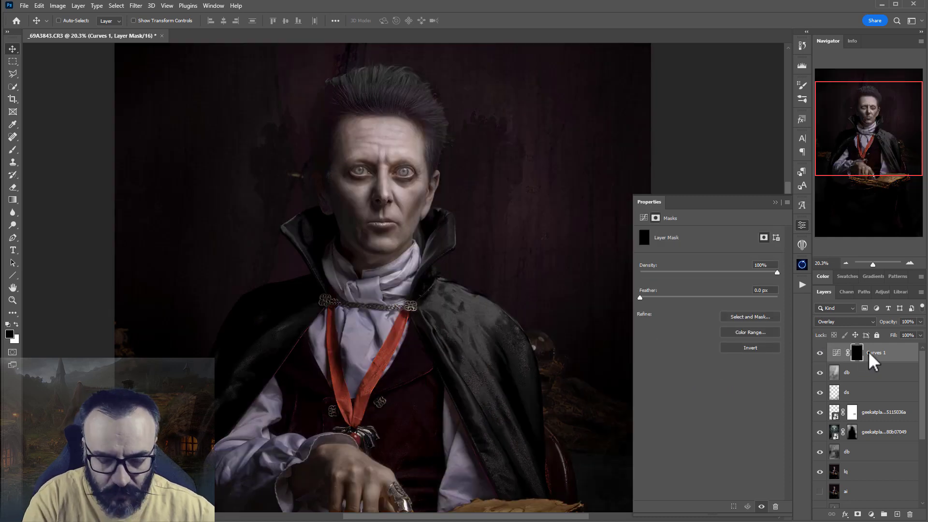
Paint white on the Curves mask over both irises with a 70 px brush at 10% opacity to brighten the eyes.
click(13, 150)
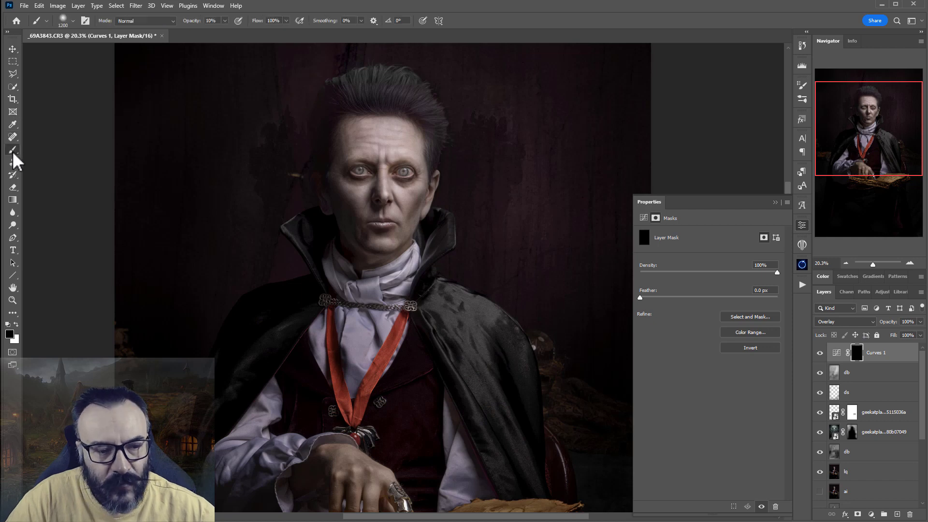
scroll(391, 156, up, 5)
key(x)
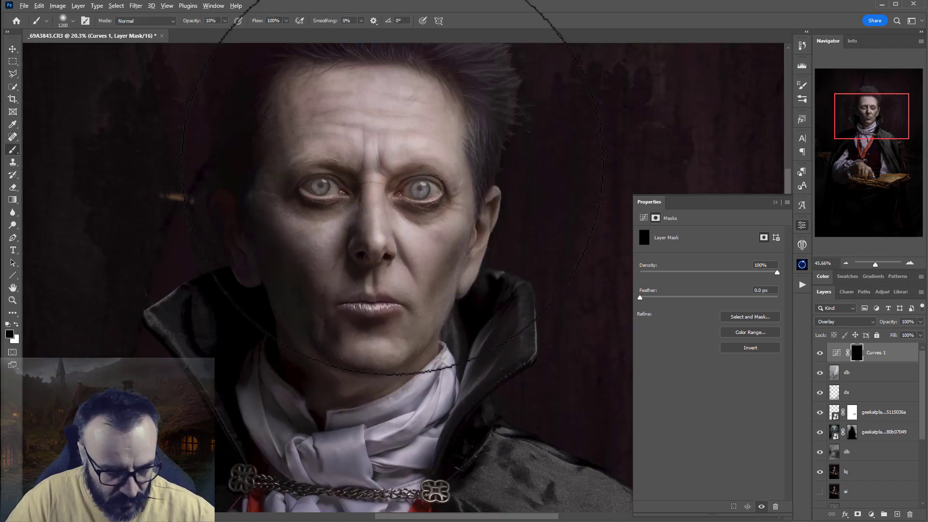
key(bracketleft)
key(bracketleft)
key(bracketleft)
key(bracketleft)
key(bracketleft)
key(bracketleft)
key(bracketleft)
key(bracketleft)
key(bracketleft)
key(bracketleft)
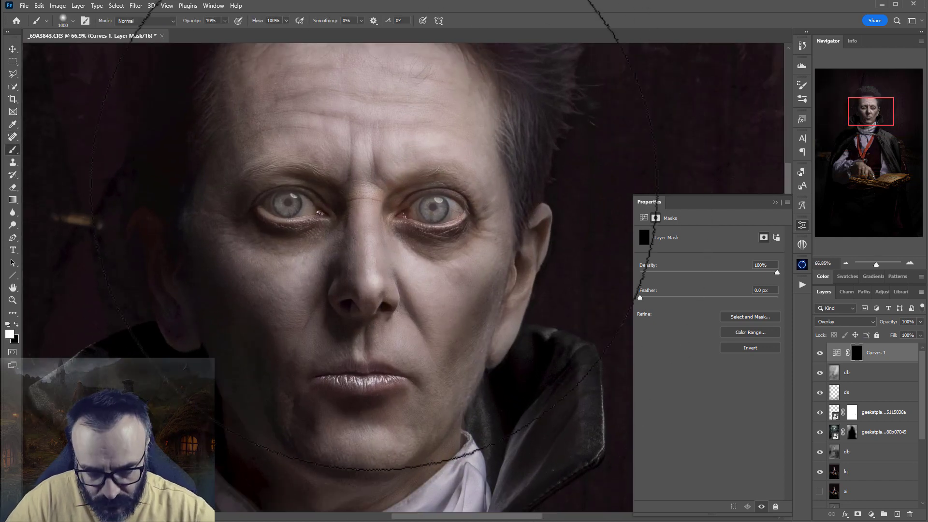
key(bracketleft)
key(bracketleft)
key(bracketleft)
key(bracketleft)
key(bracketleft)
key(bracketleft)
key(bracketleft)
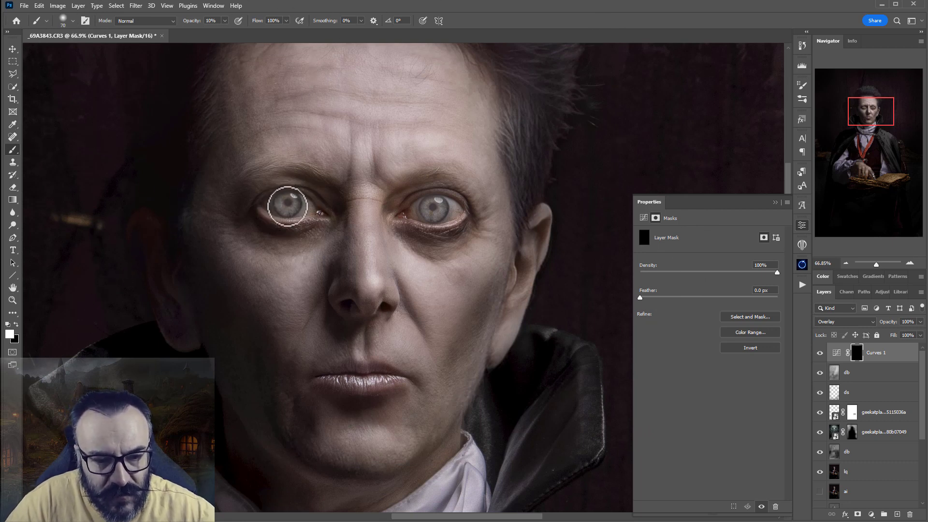
scroll(290, 205, up, 3)
mouse_move(281, 215)
mouse_down()
mouse_move(297, 201)
mouse_move(279, 193)
mouse_move(280, 206)
mouse_move(297, 198)
mouse_up()
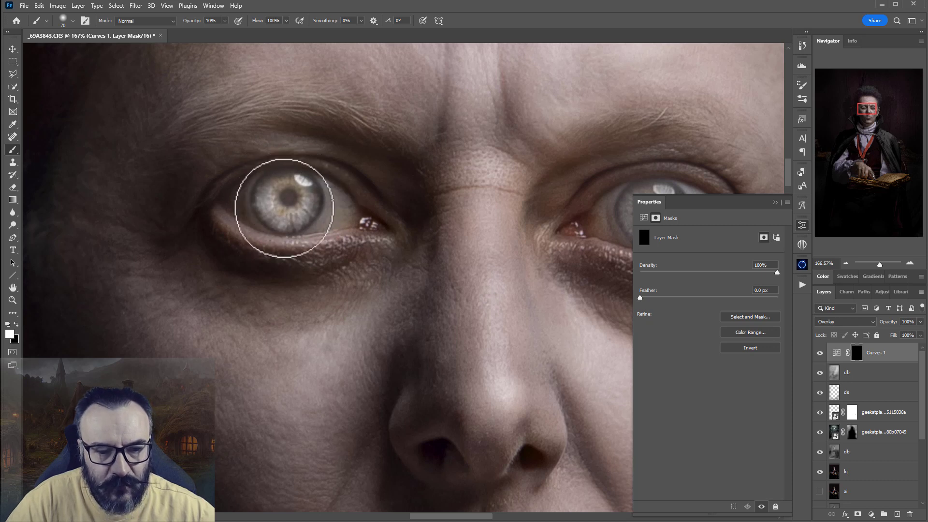
drag(466, 218, 219, 232)
mouse_move(425, 220)
mouse_down()
mouse_move(393, 213)
mouse_move(422, 213)
mouse_move(398, 224)
mouse_move(410, 217)
mouse_move(400, 224)
mouse_move(410, 217)
mouse_move(418, 230)
mouse_up()
scroll(419, 231, down, 10)
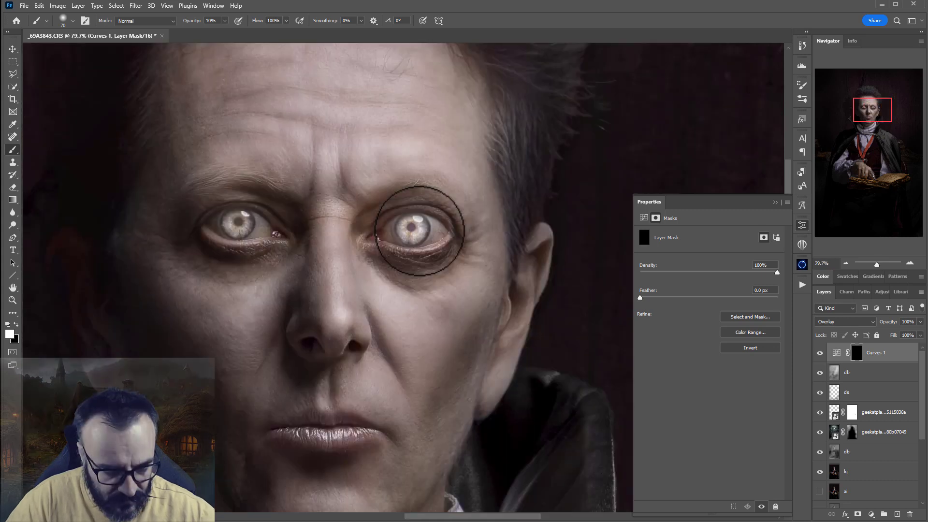
Lower the Curves layer's opacity to 24% to soften the eye glow.
scroll(515, 240, up, 3)
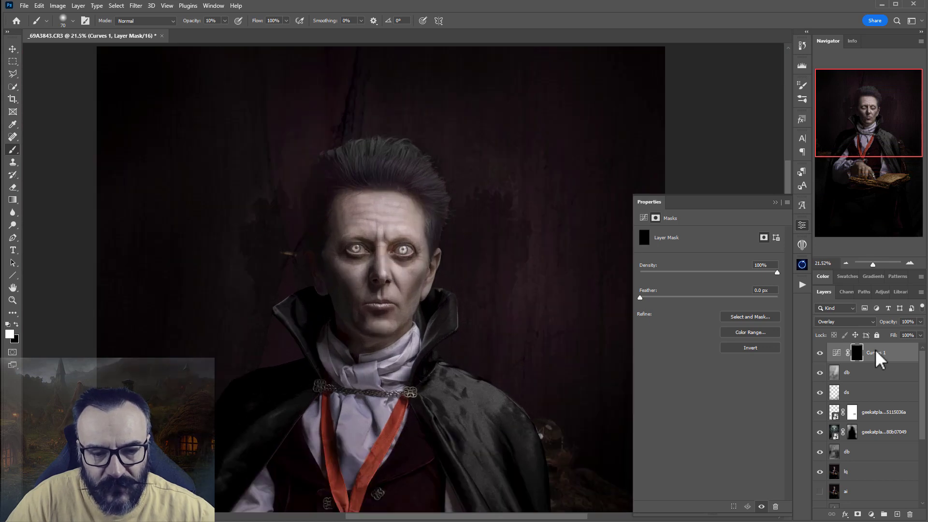
click(920, 322)
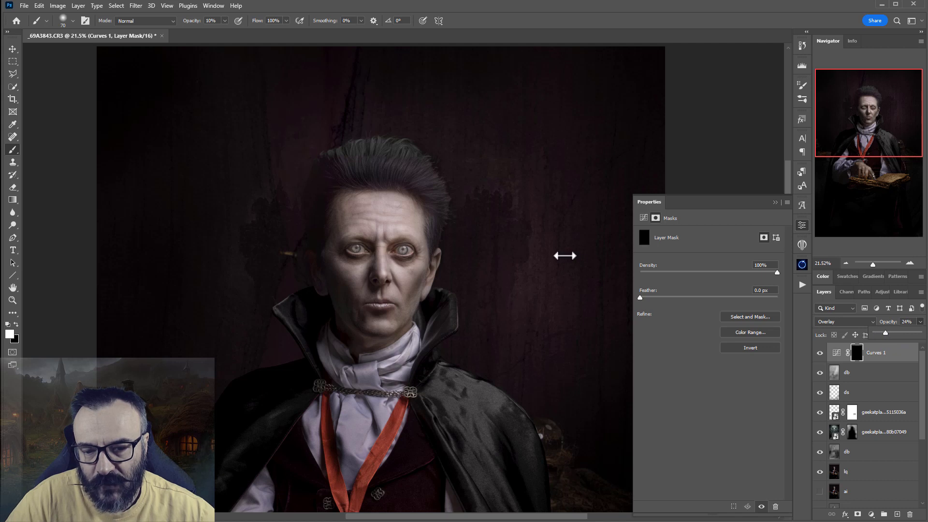
click(13, 49)
Examine the brightened eyes up close and check how they look in the whole portrait.
scroll(456, 305, down, 4)
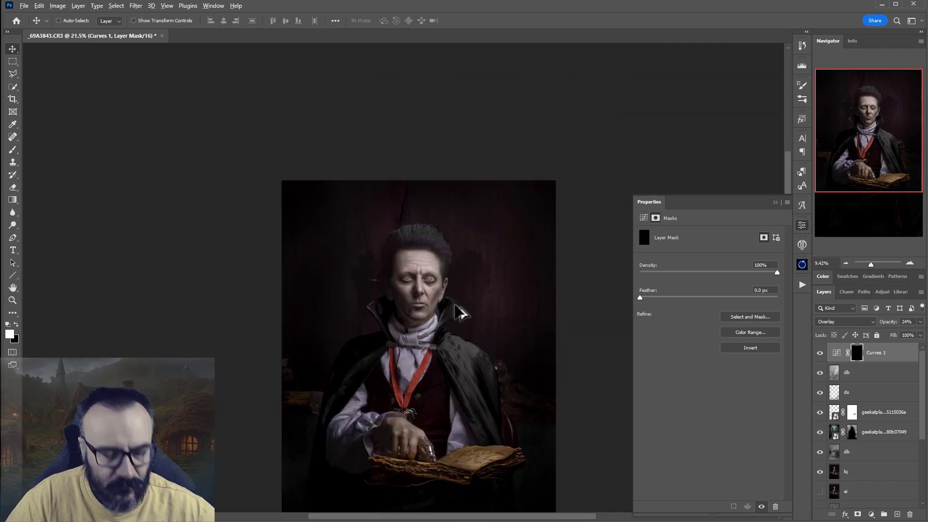
scroll(458, 310, up, 3)
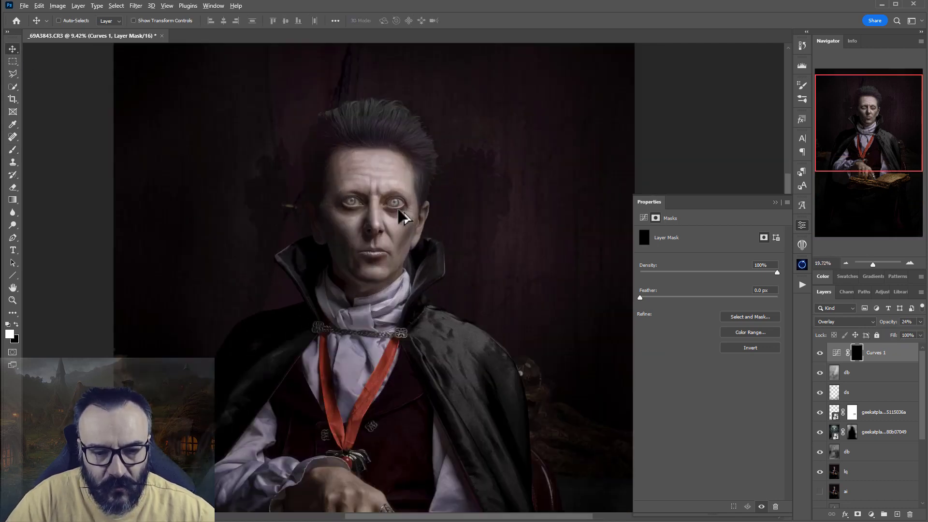
scroll(401, 215, up, 10)
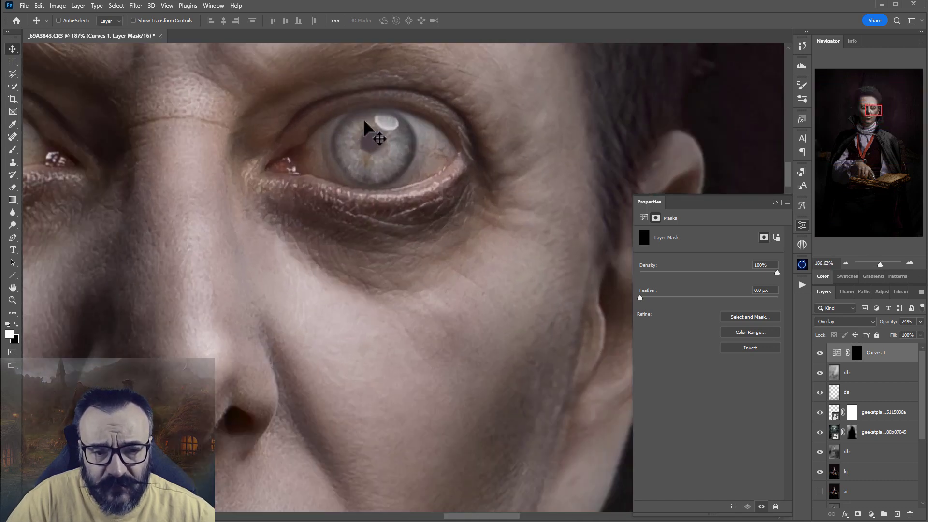
scroll(332, 265, left, 6)
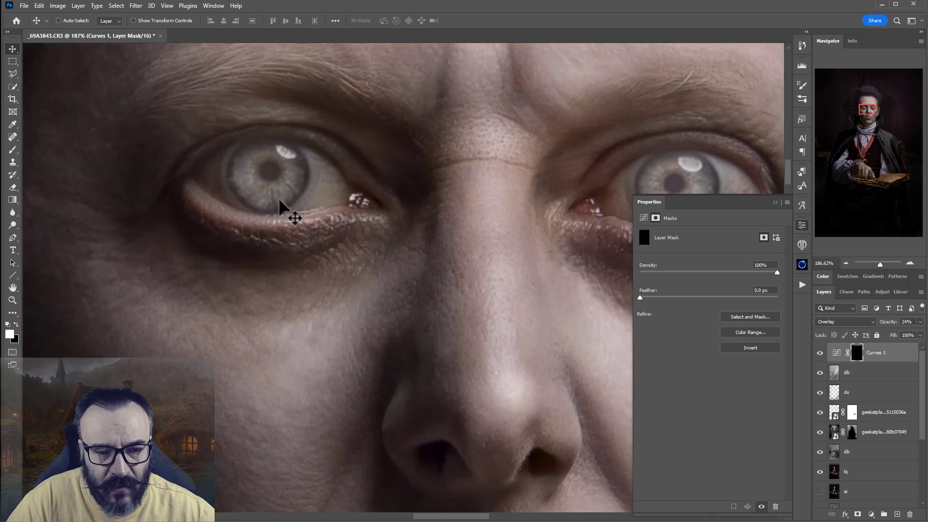
scroll(355, 210, down, 5)
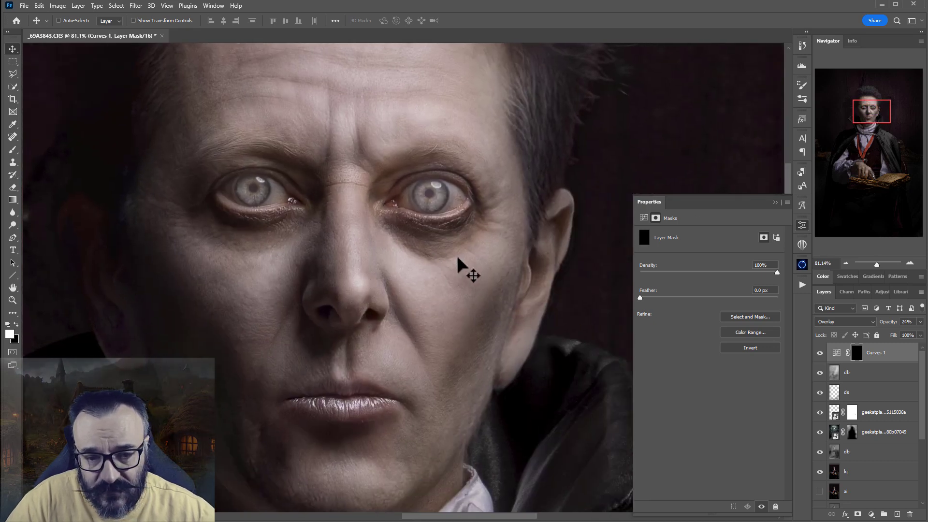
scroll(392, 213, down, 4)
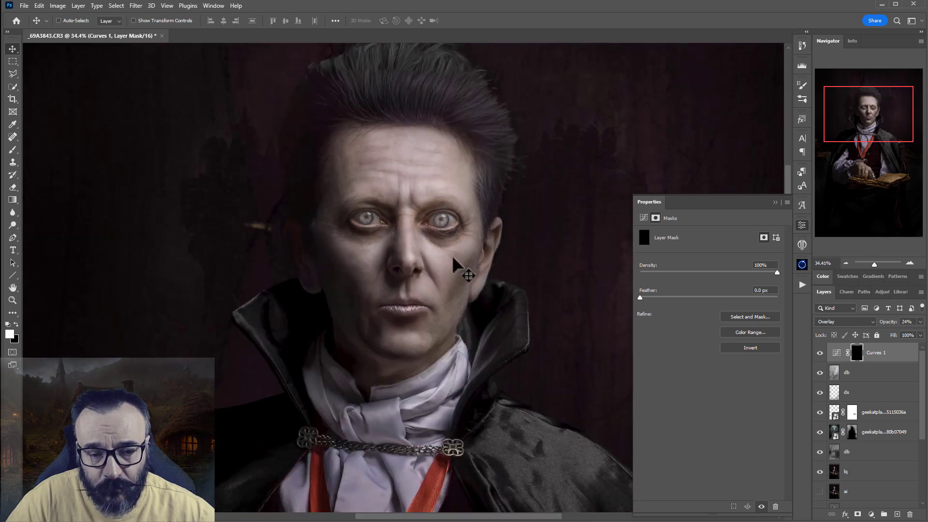
scroll(453, 258, down, 3)
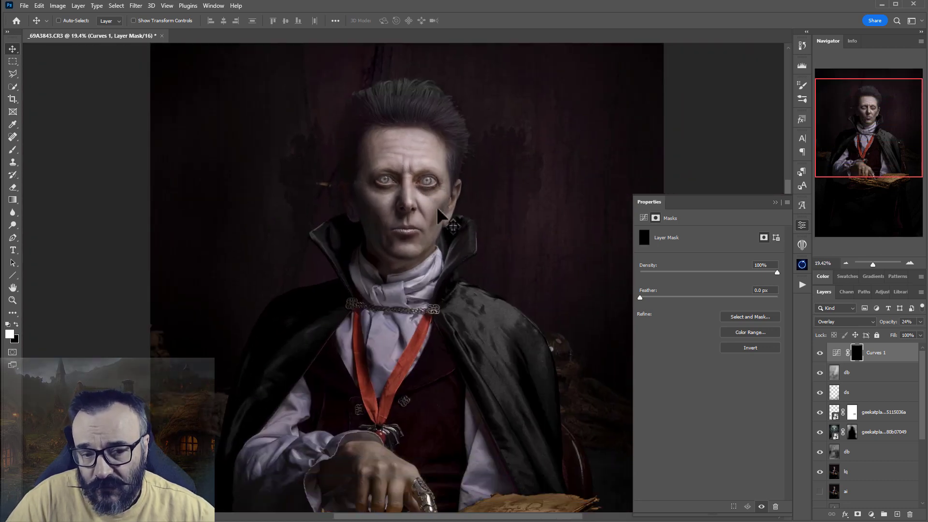
scroll(448, 233, down, 1)
scroll(449, 233, down, 2)
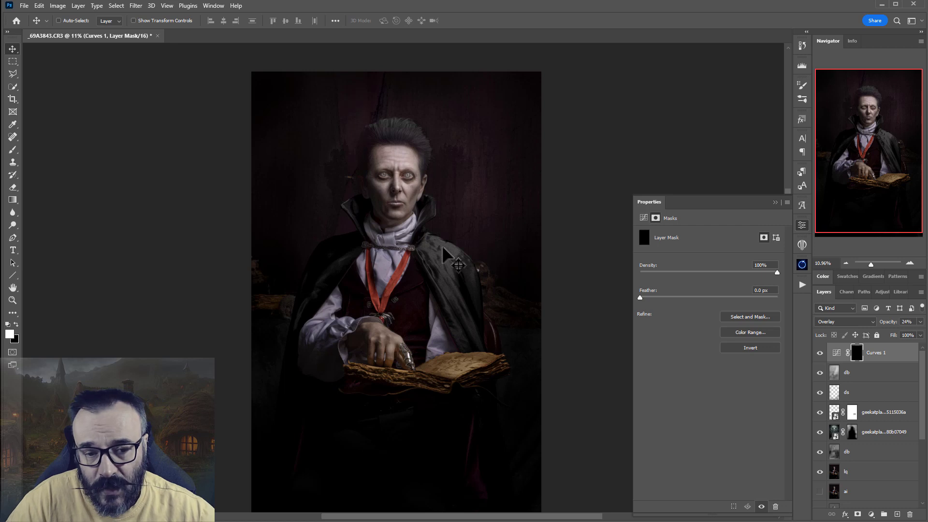
scroll(415, 218, down, 1)
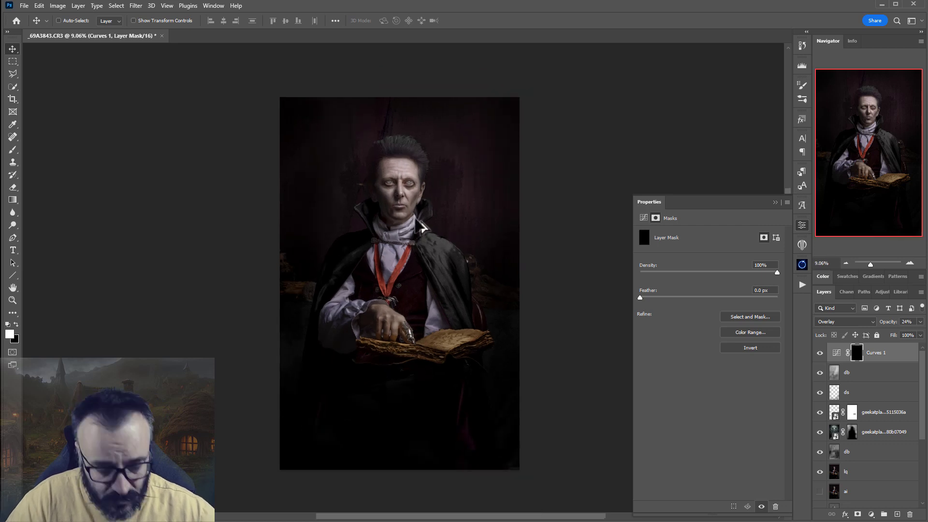
scroll(411, 187, up, 3)
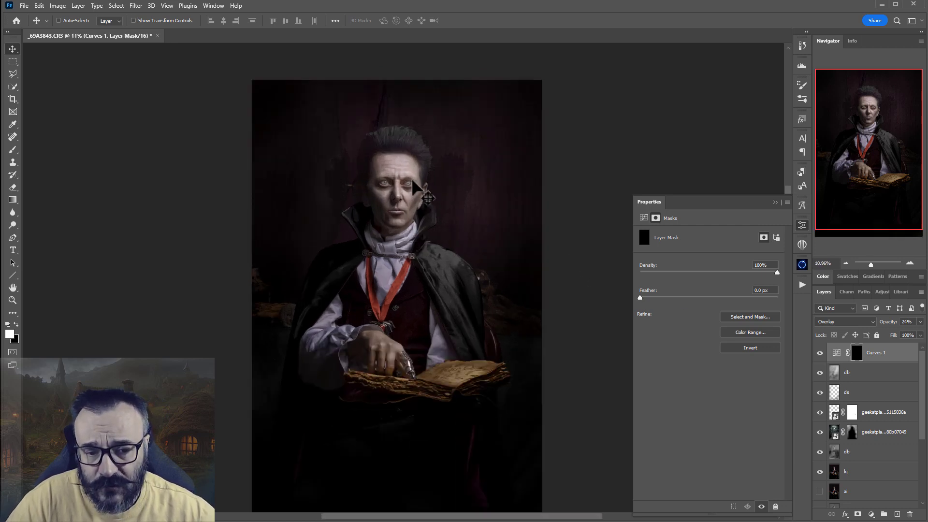
scroll(445, 261, down, 4)
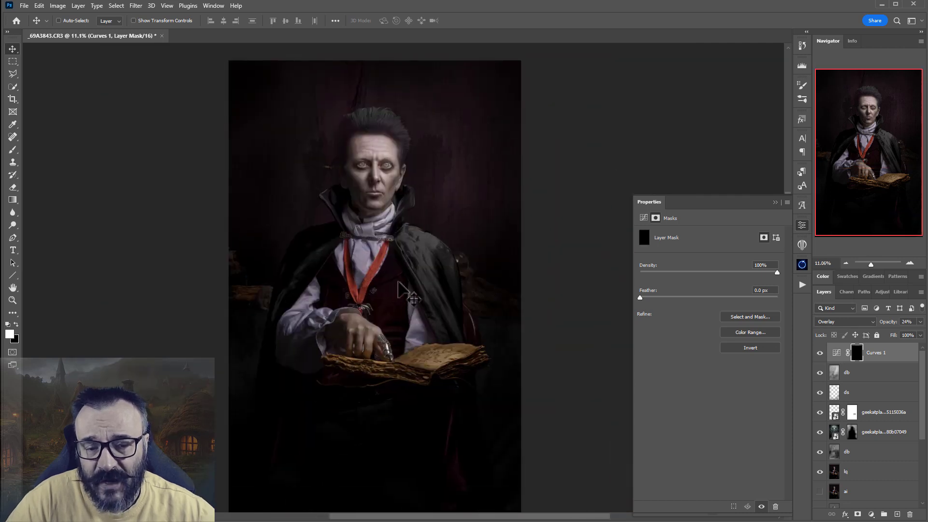
Add a new layer named grai above the Curves layer and fill it with 50% gray at 100% opacity.
click(897, 513)
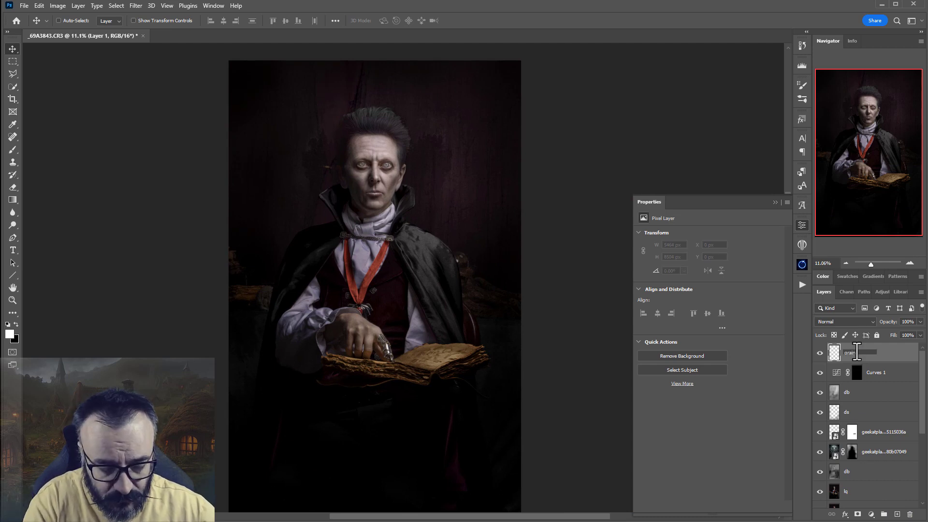
click(883, 358)
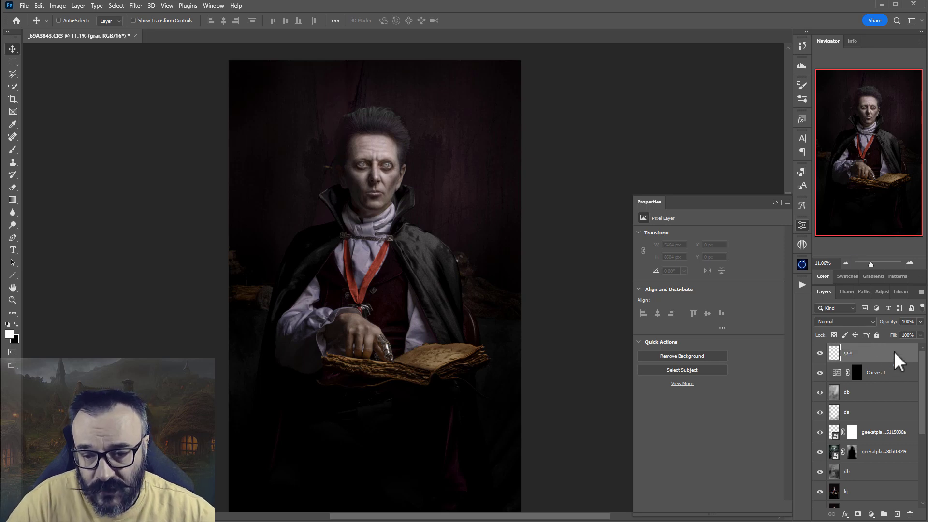
key(shift+F5)
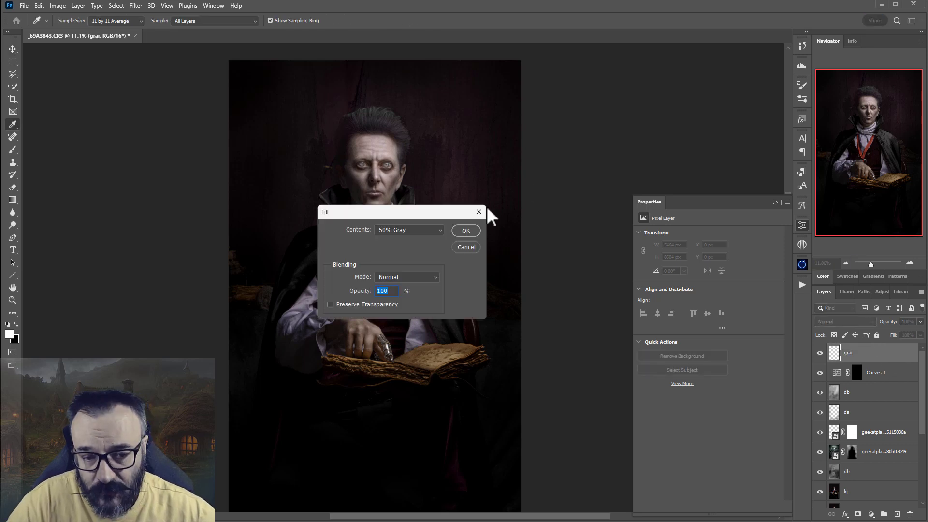
click(474, 230)
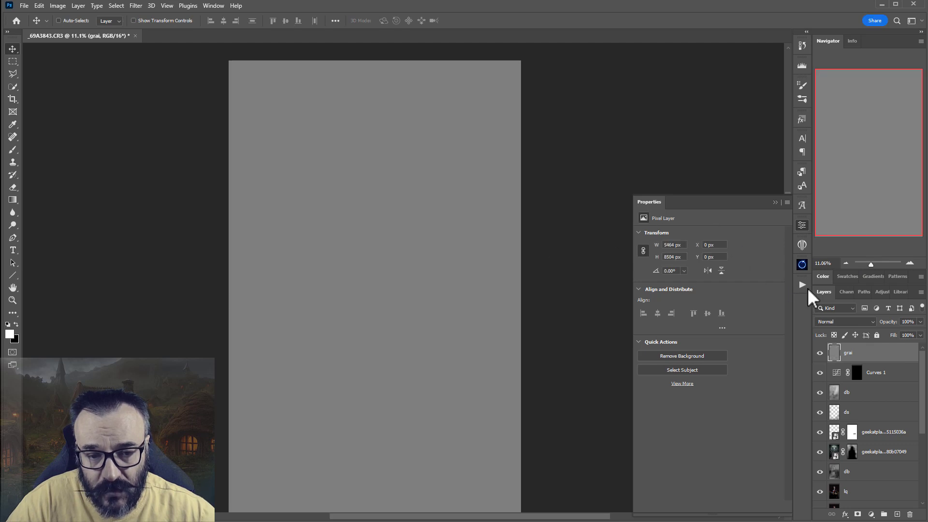
Add uniform, monochromatic noise to the gray layer to create film grain.
click(142, 8)
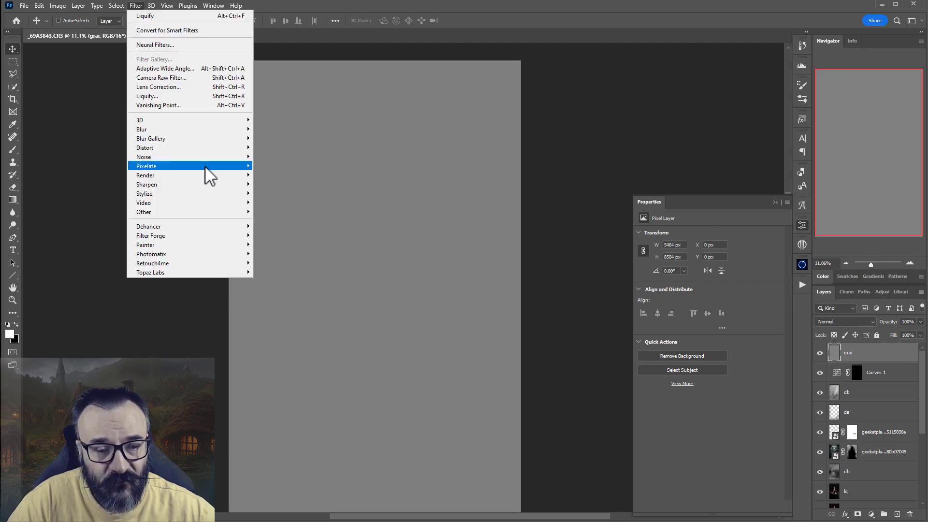
mouse_move(205, 157)
click(309, 158)
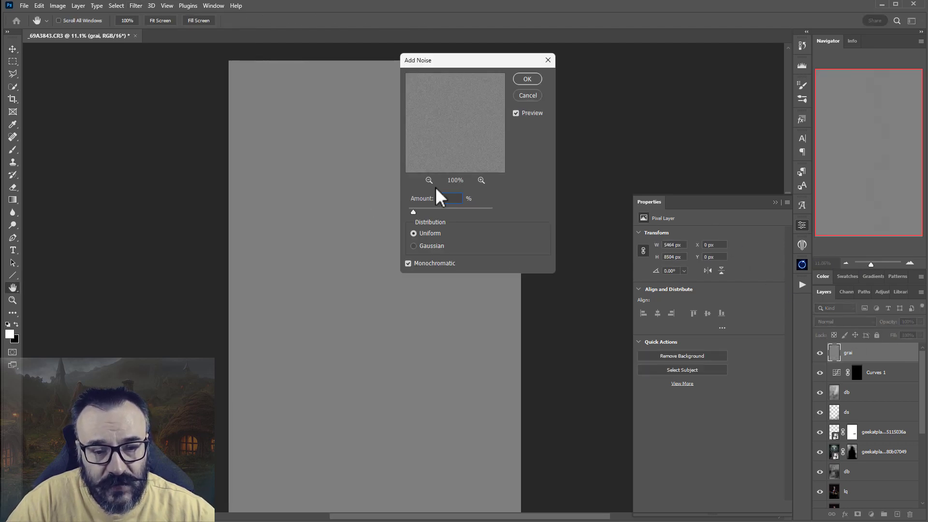
click(520, 80)
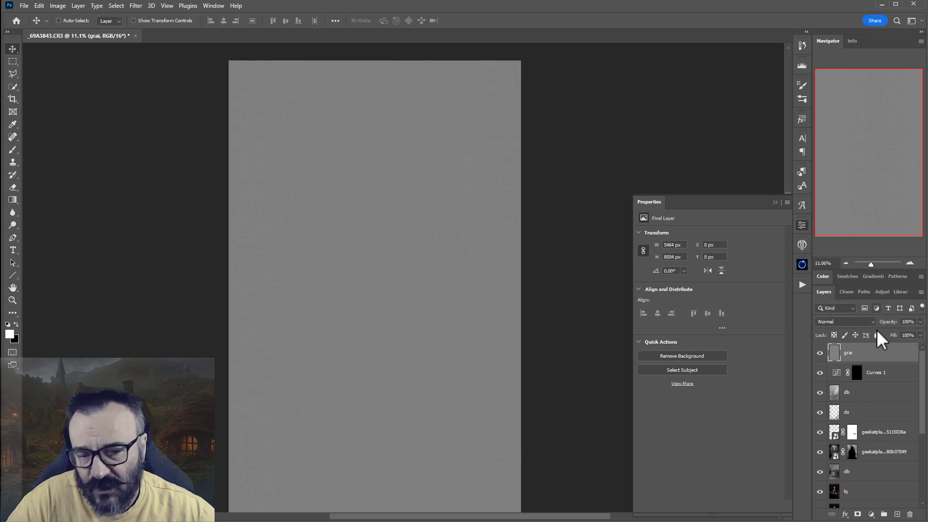
Set the grain layer's blend mode to Soft Light and check the grain up close on the face.
click(869, 322)
click(858, 442)
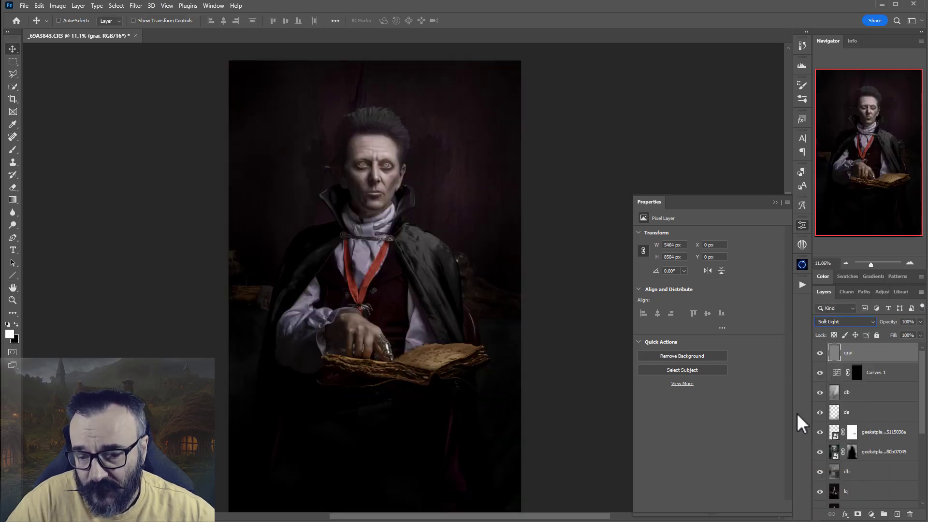
scroll(416, 190, up, 15)
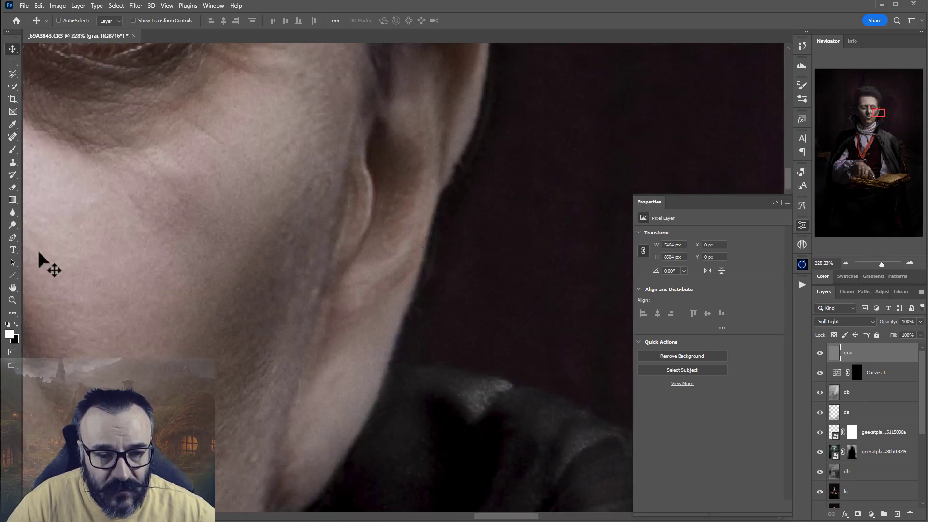
scroll(489, 297, down, 14)
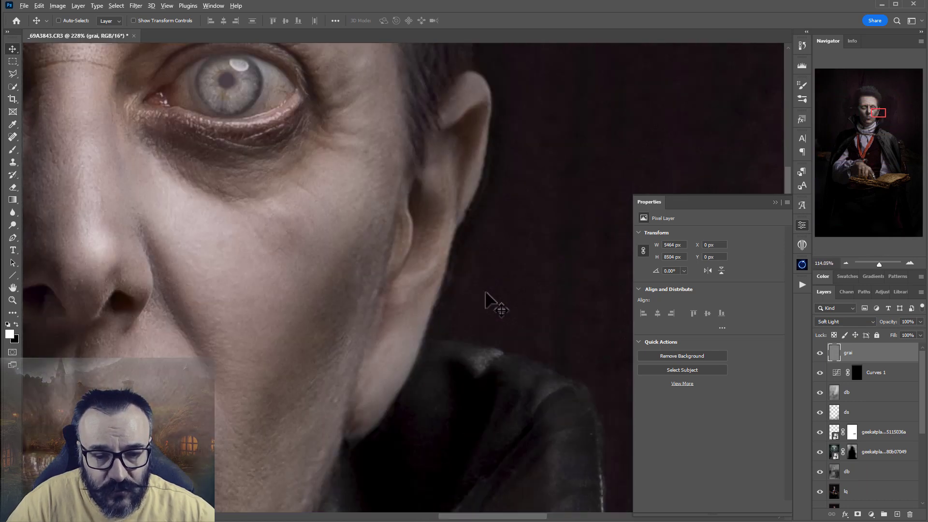
scroll(533, 347, down, 4)
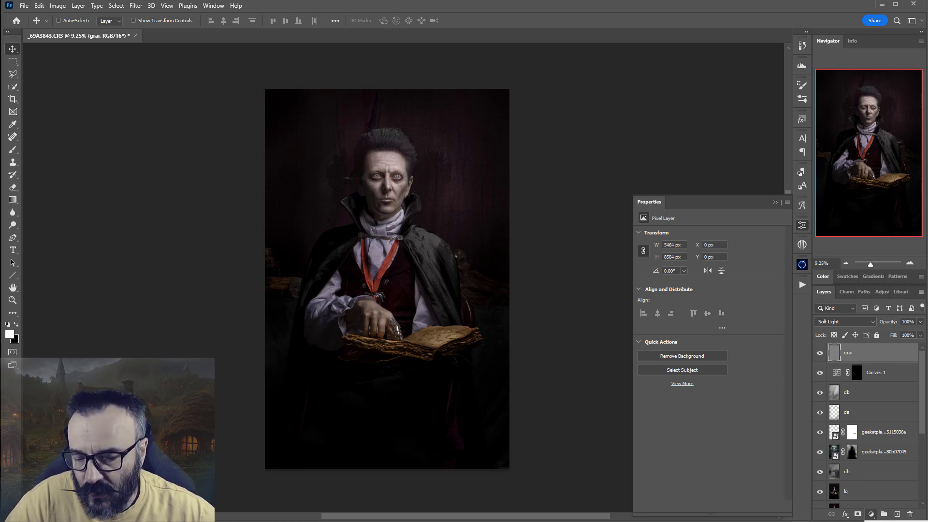
Add a Selective Color adjustment layer and set its Blacks to Cyan +1, Magenta -2, Yellow -3 and Black -1.
click(871, 514)
click(889, 503)
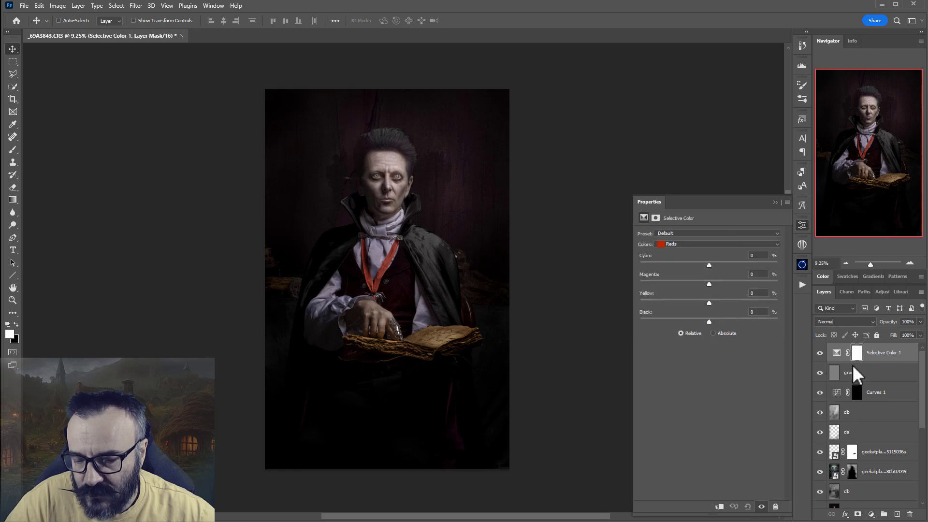
click(700, 240)
click(678, 313)
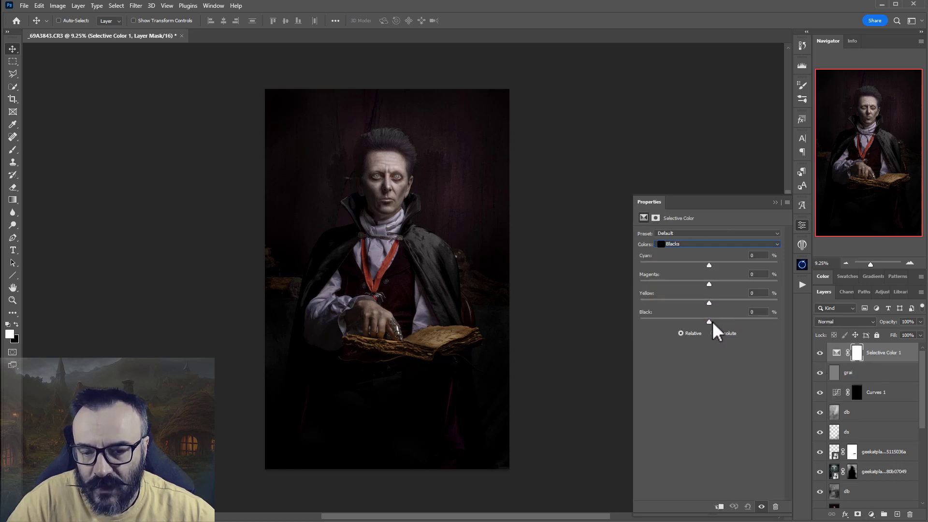
drag(709, 322, 708, 322)
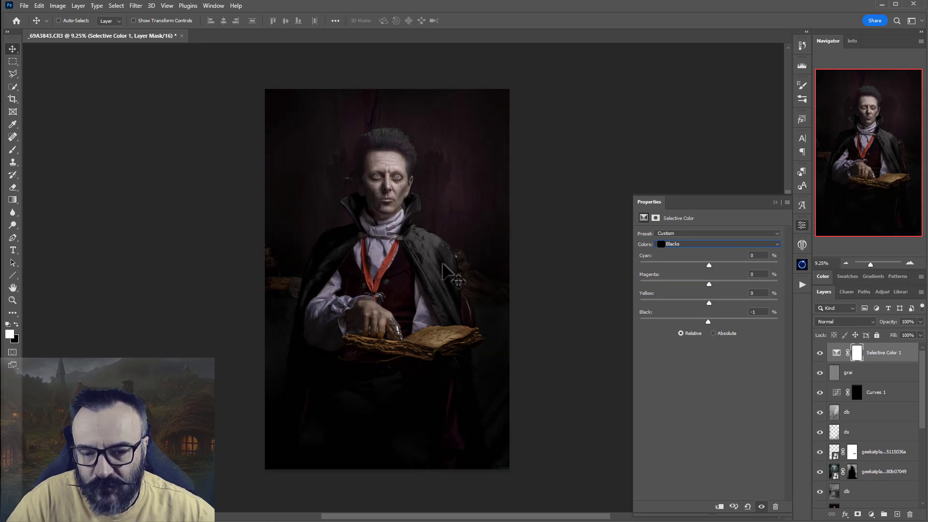
drag(708, 302, 709, 266)
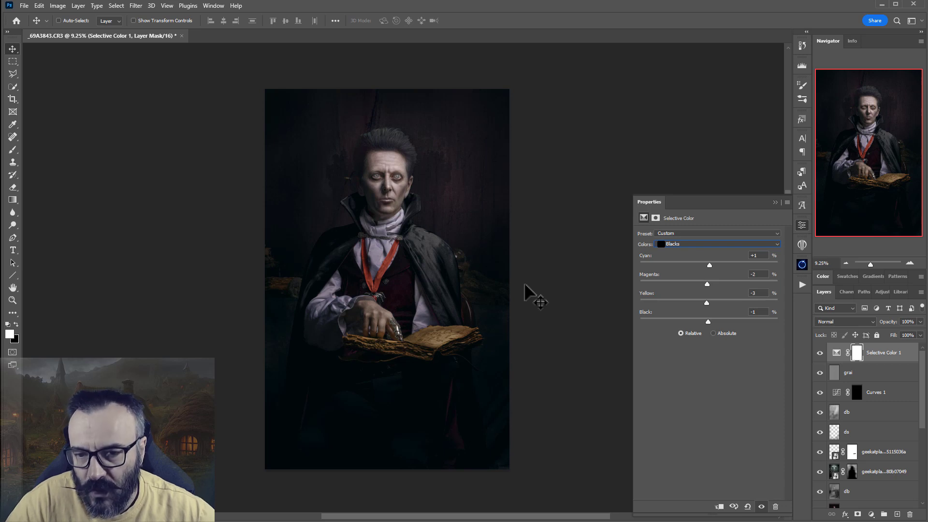
Set the Selective Color Neutrals to Cyan +2, Magenta -3 and Yellow +5.
click(715, 244)
click(697, 306)
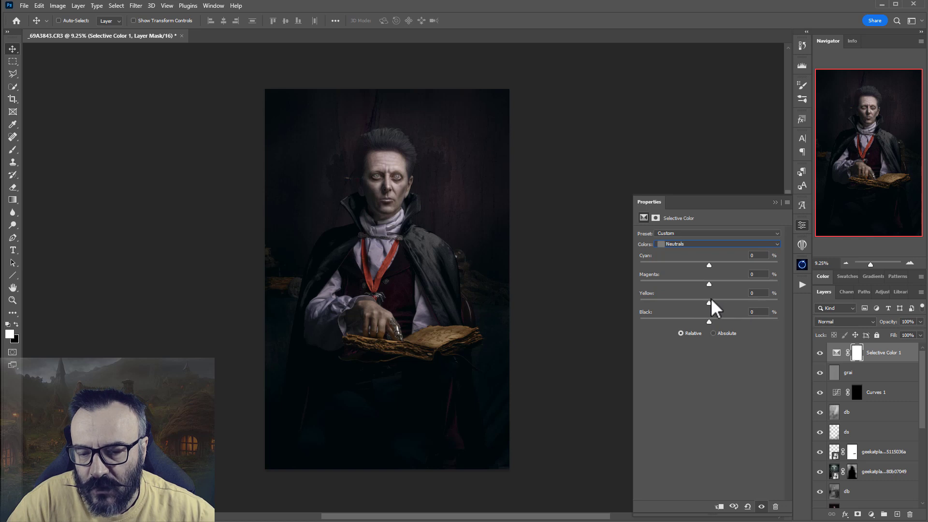
drag(709, 302, 718, 303)
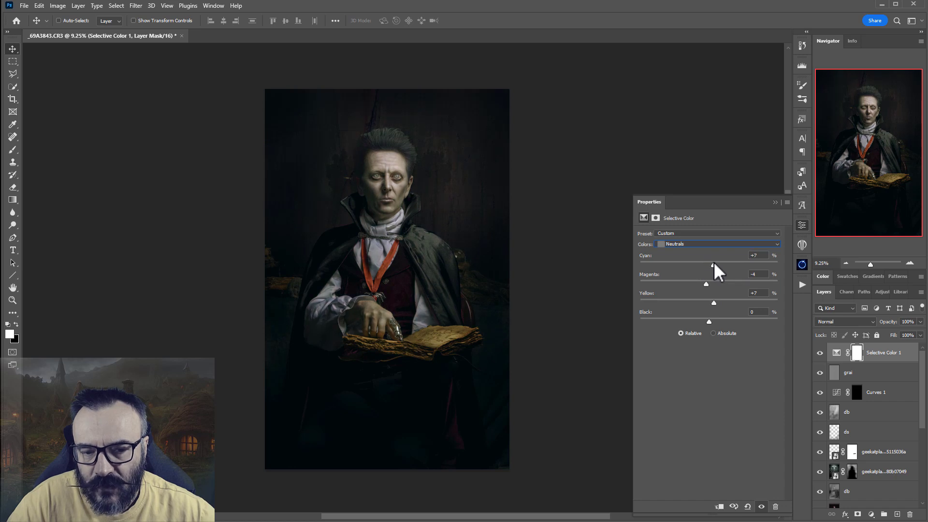
drag(711, 262, 710, 262)
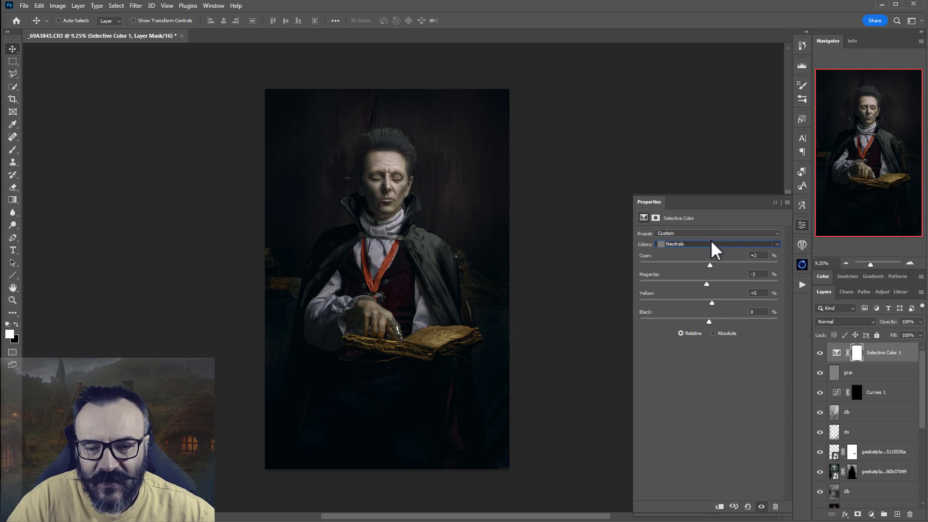
Set the Selective Color Whites to Cyan +5 and Yellow +5, and compare the portrait with and without the adjustment layer.
click(710, 240)
click(705, 300)
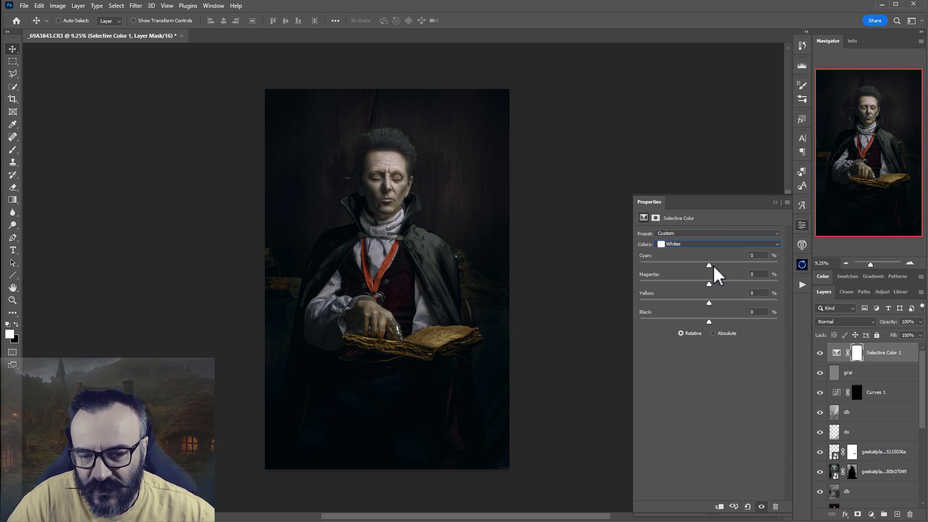
drag(711, 265, 745, 266)
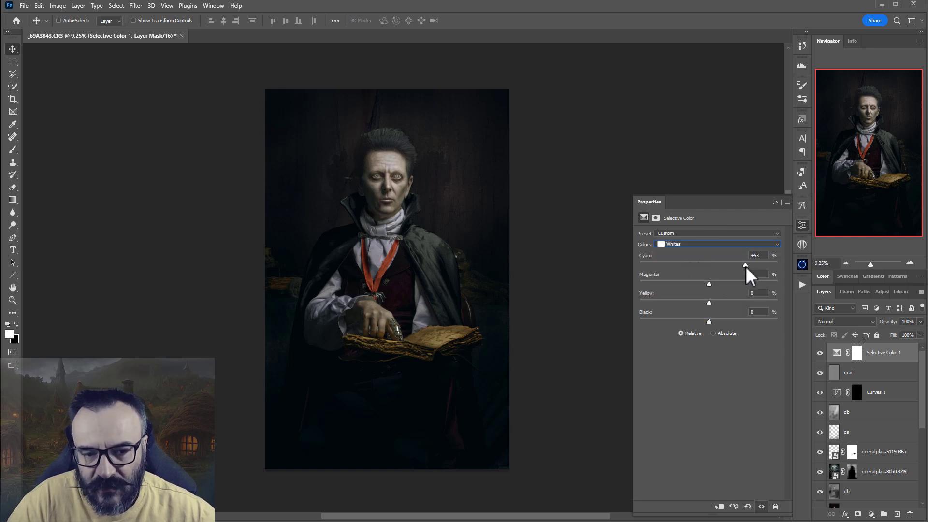
click(712, 300)
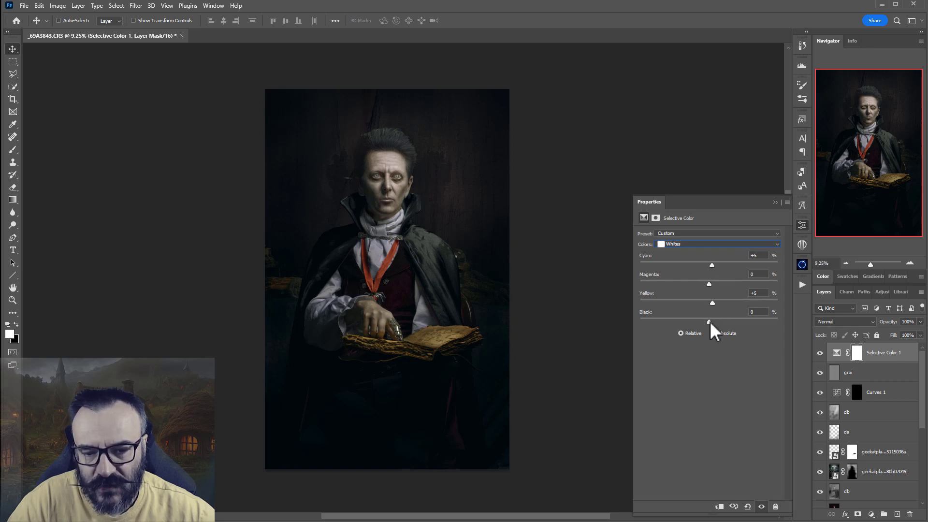
drag(709, 320, 732, 317)
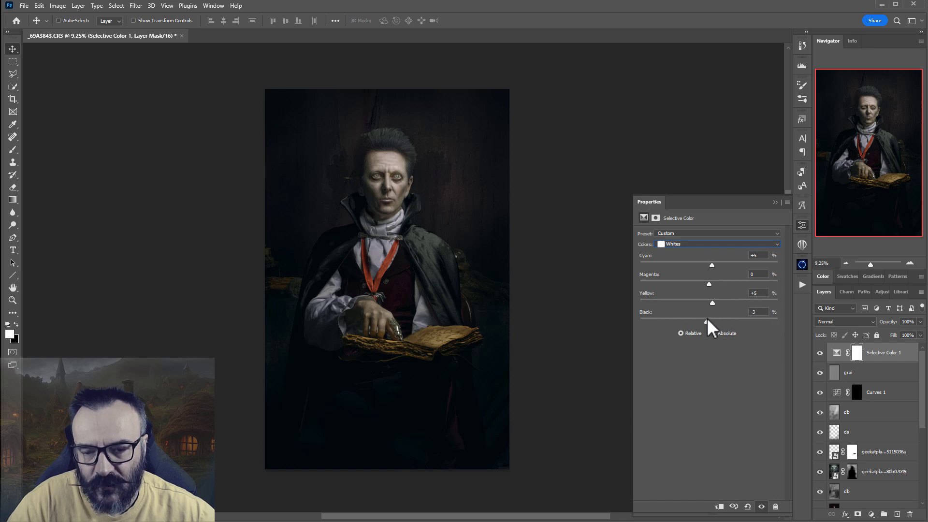
drag(708, 318, 708, 317)
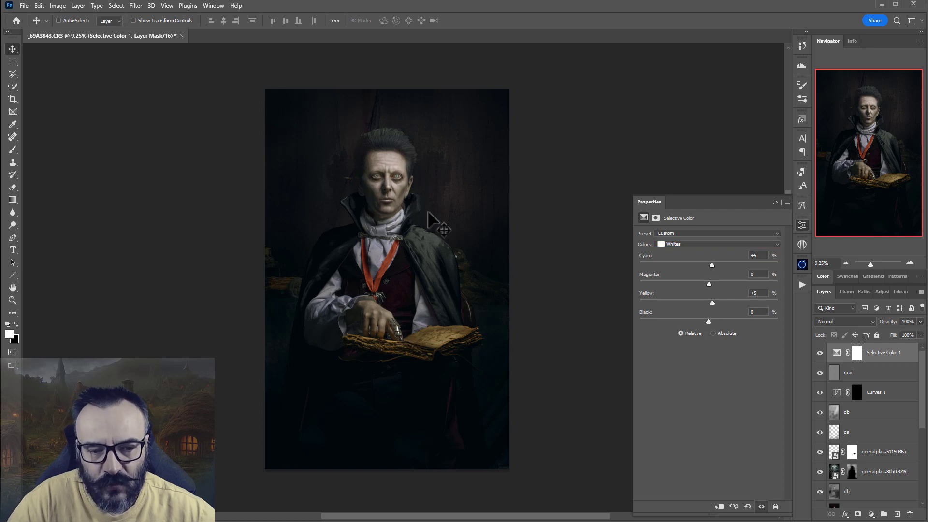
click(820, 352)
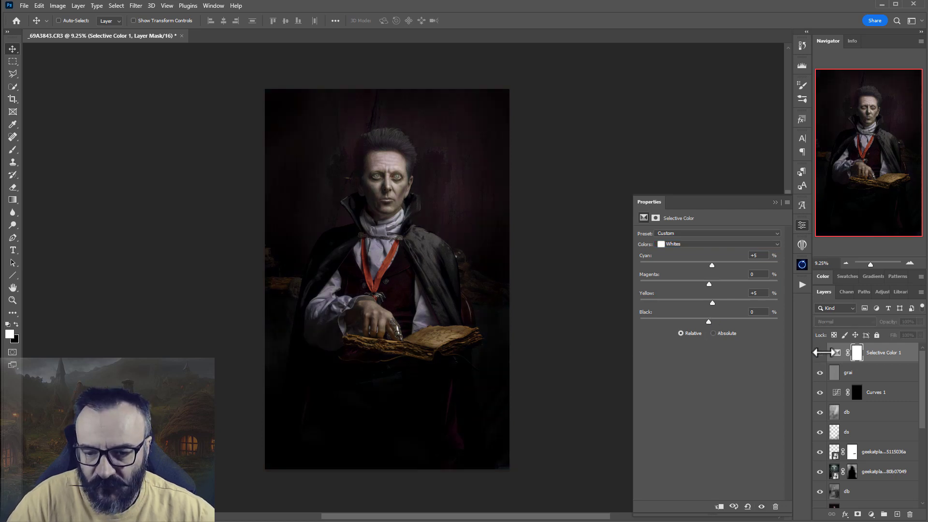
click(820, 352)
click(820, 352)
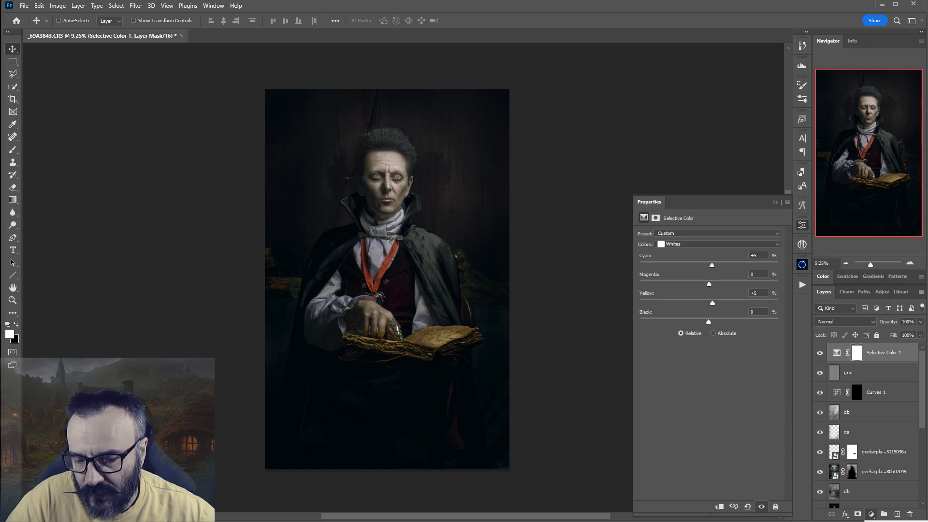
Add a Curves adjustment layer on top, name it color and set its blend mode to Color.
click(871, 514)
click(843, 313)
double_click(879, 350)
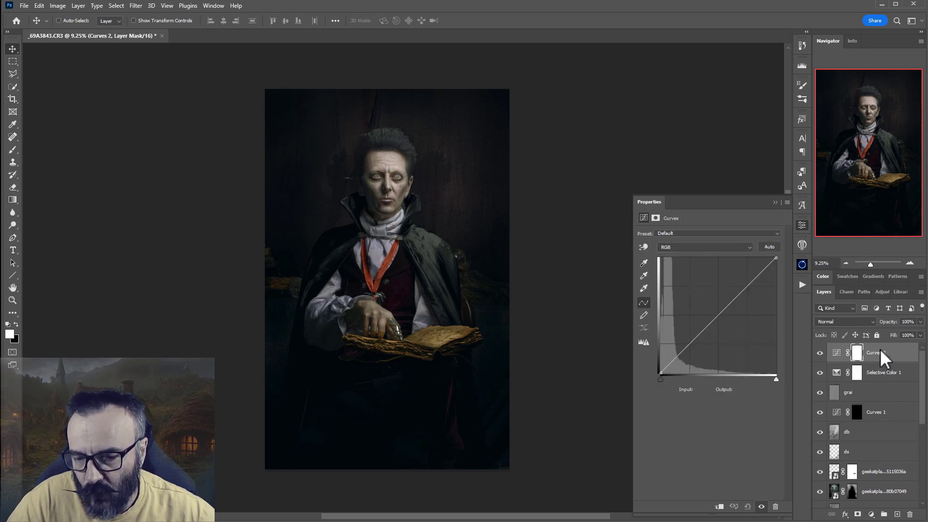
text(color)
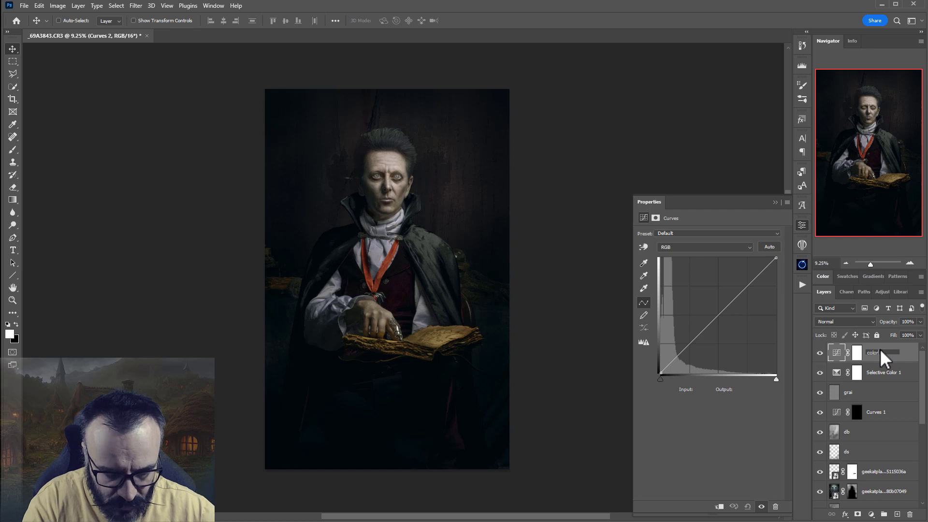
key(Return)
click(865, 322)
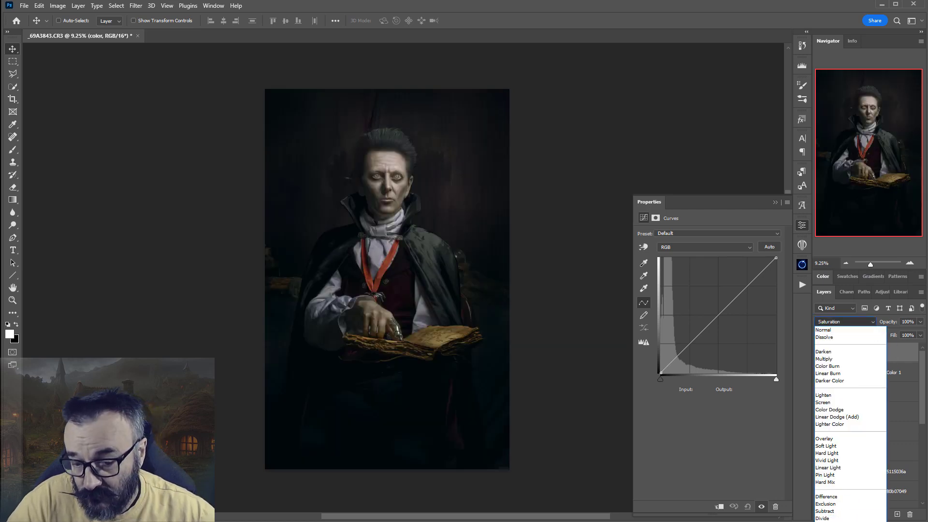
key(Down)
key(Return)
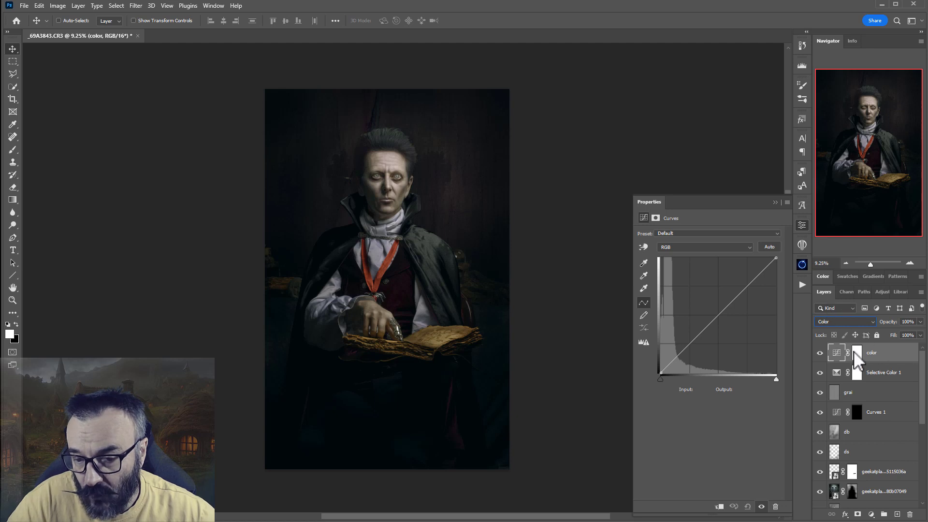
On the blue curve, raise the black point to output 12 and add a point at input 141, output 131.
click(700, 246)
click(694, 279)
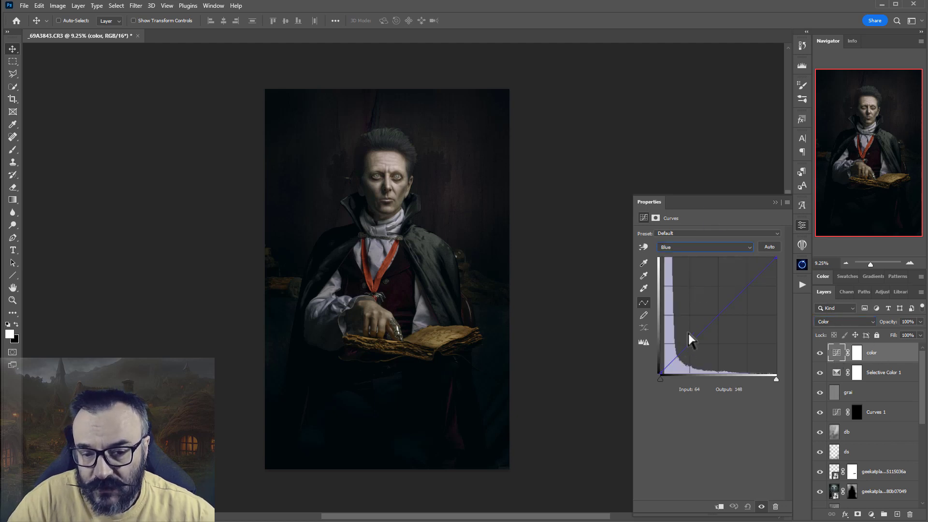
drag(666, 373, 654, 368)
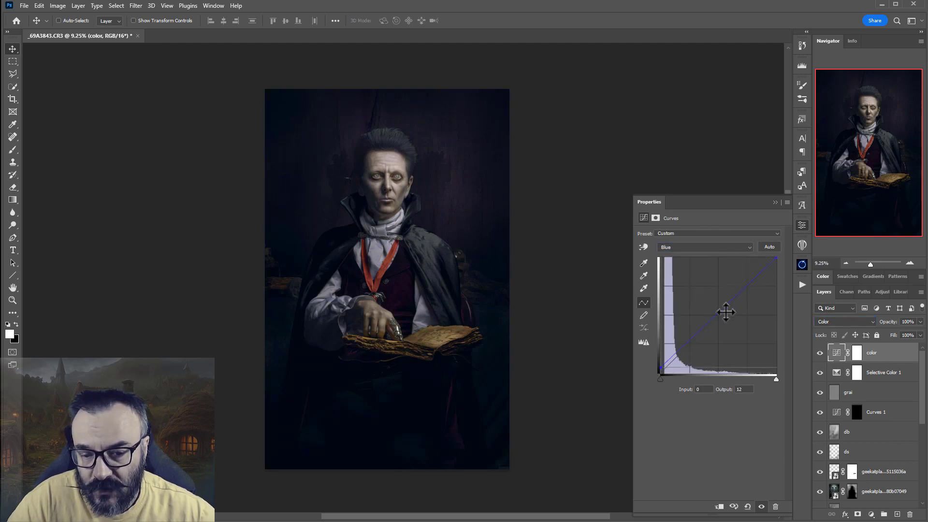
drag(725, 309, 724, 315)
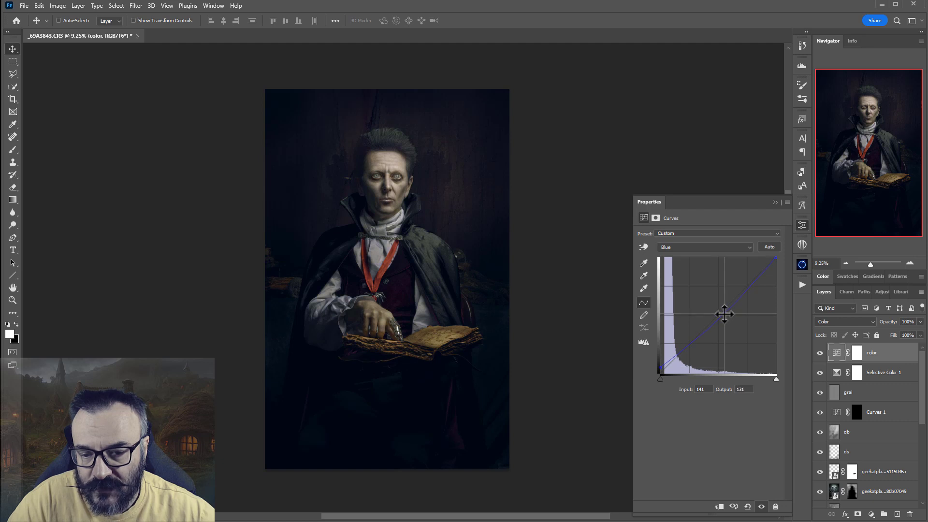
On the red curve, move the black point to input 9, output 0 and add a point at input 119, output 117.
click(693, 249)
click(672, 261)
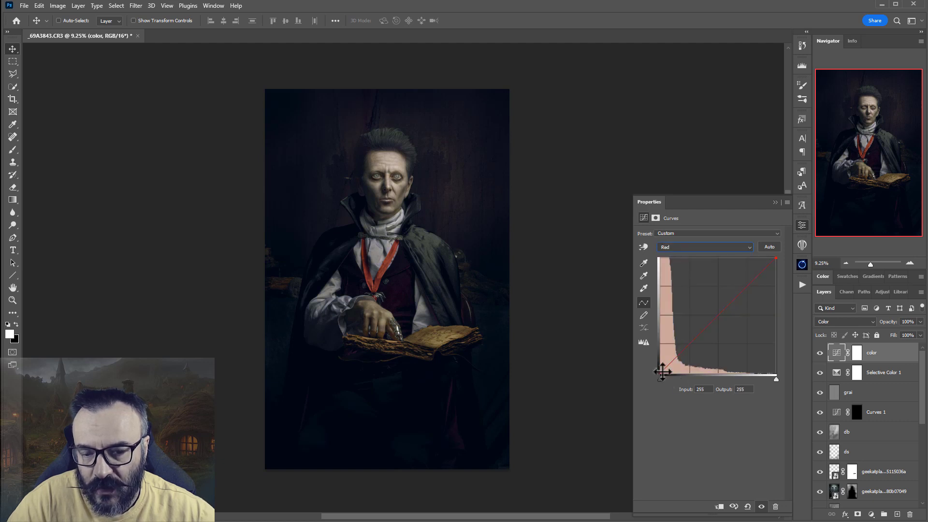
drag(660, 373, 663, 373)
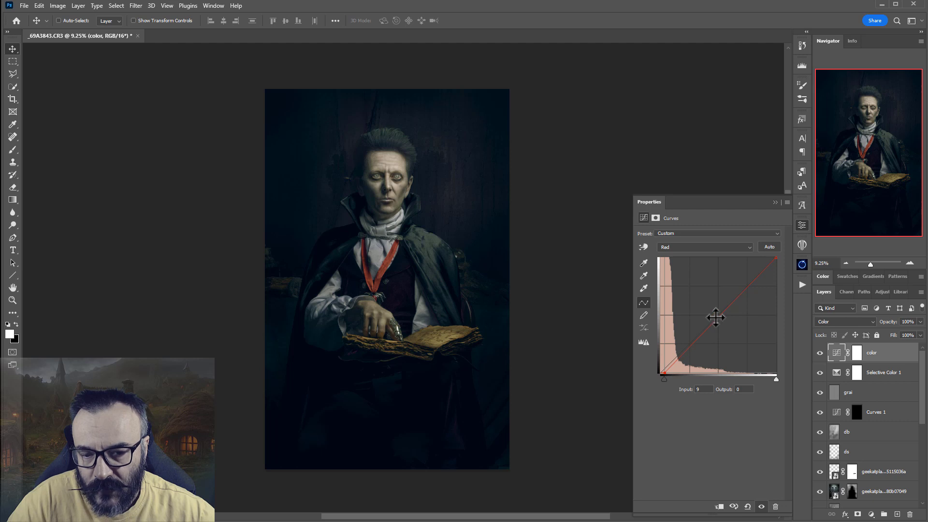
drag(715, 317, 714, 321)
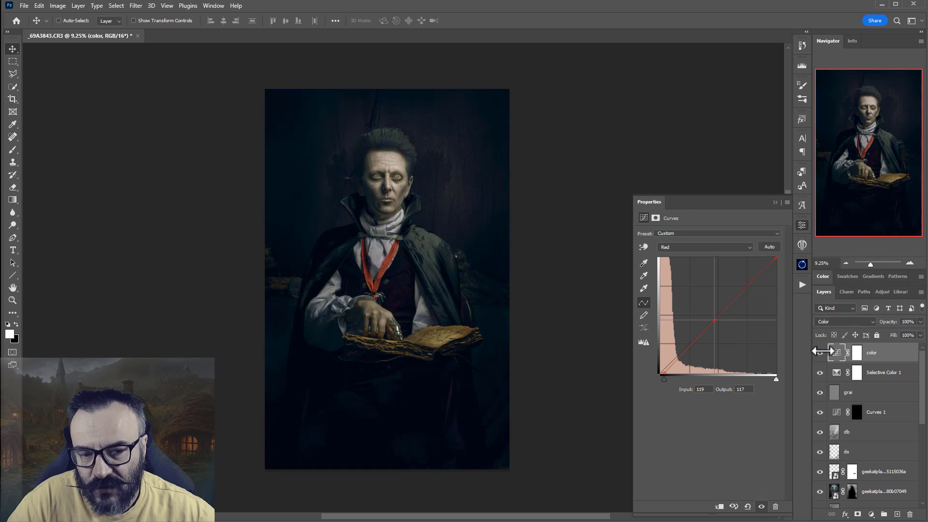
Lower the opacity of the color Curves layer to 9% to soften the color grading.
click(920, 321)
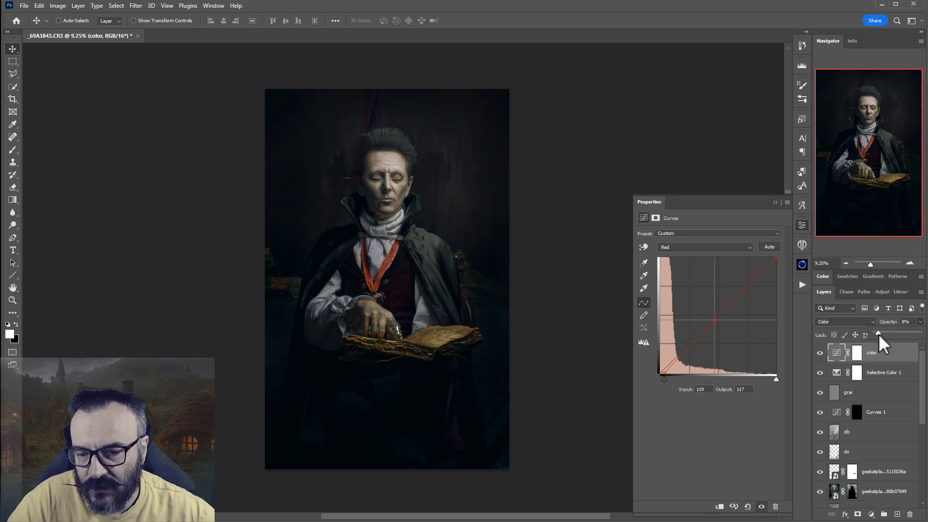
drag(878, 335, 879, 335)
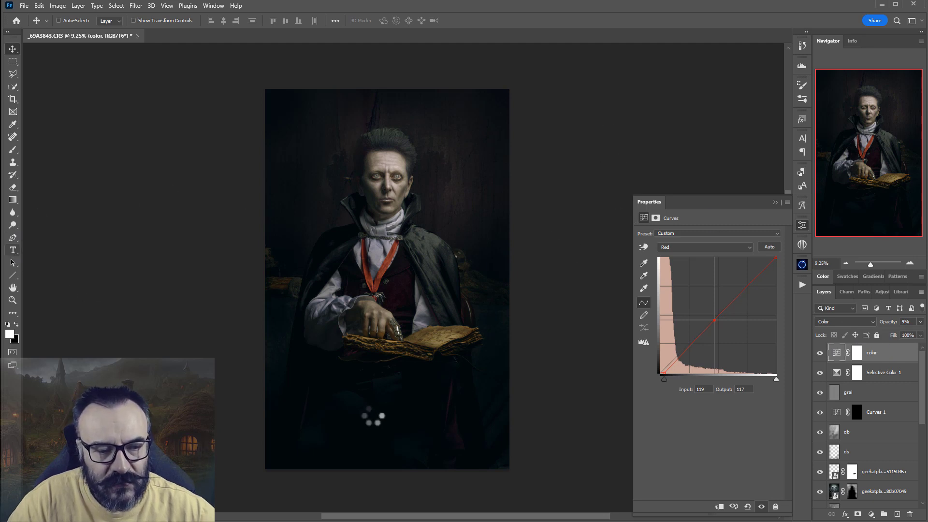
Add a white text line across the lower part of the portrait with the photographer's full name followed by FINE ART PHOTOGRAPHY.
key(t)
click(330, 396)
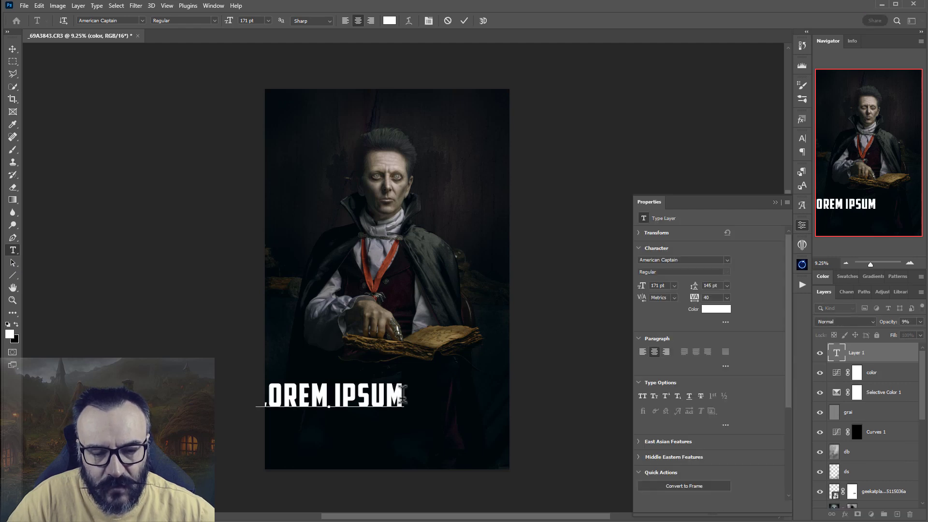
drag(404, 391, 177, 389)
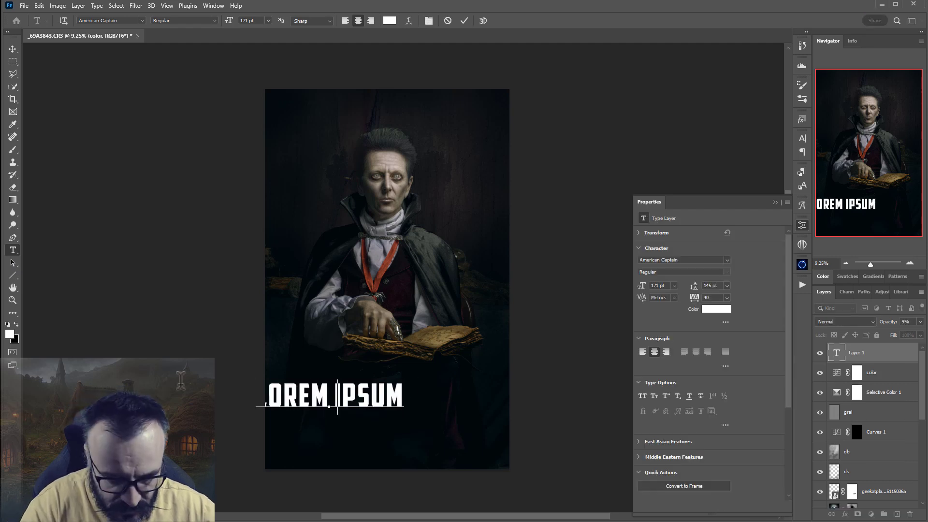
text(VLADIMIR C)
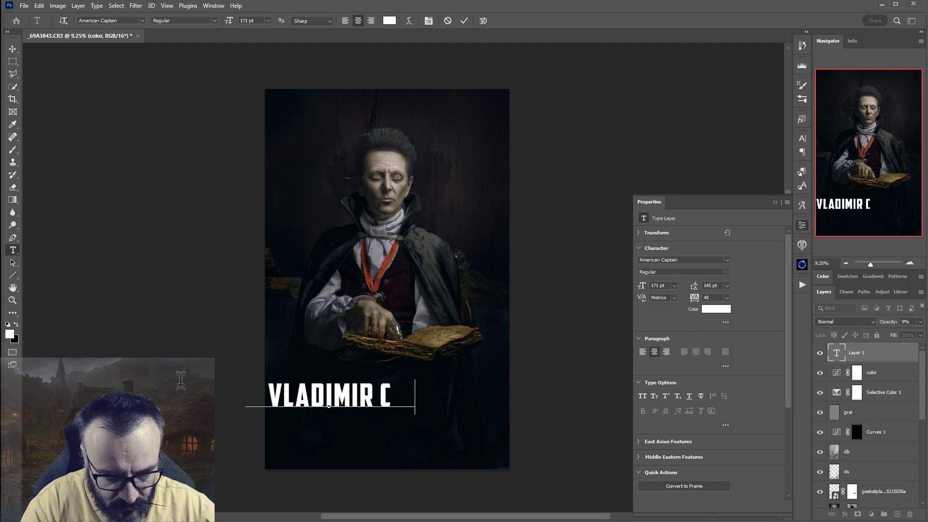
text(HOPINE FINE)
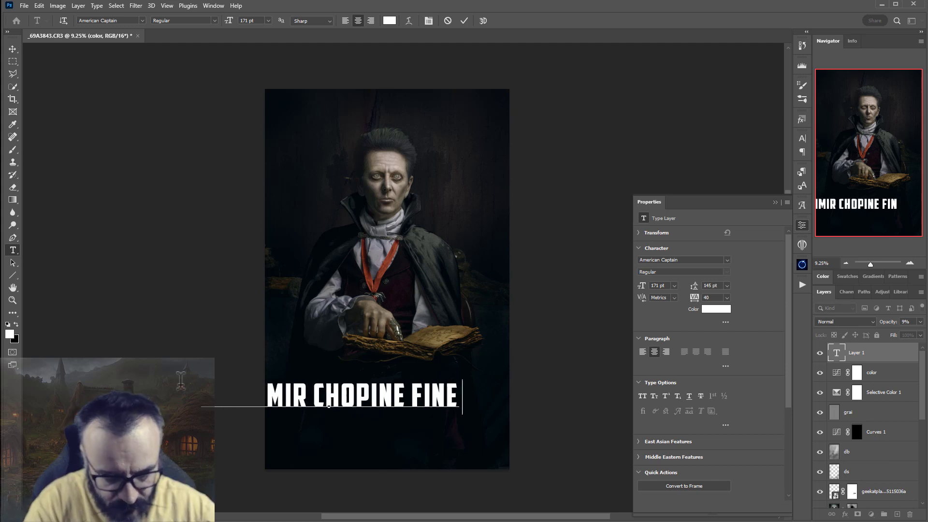
text( ART PHOTO)
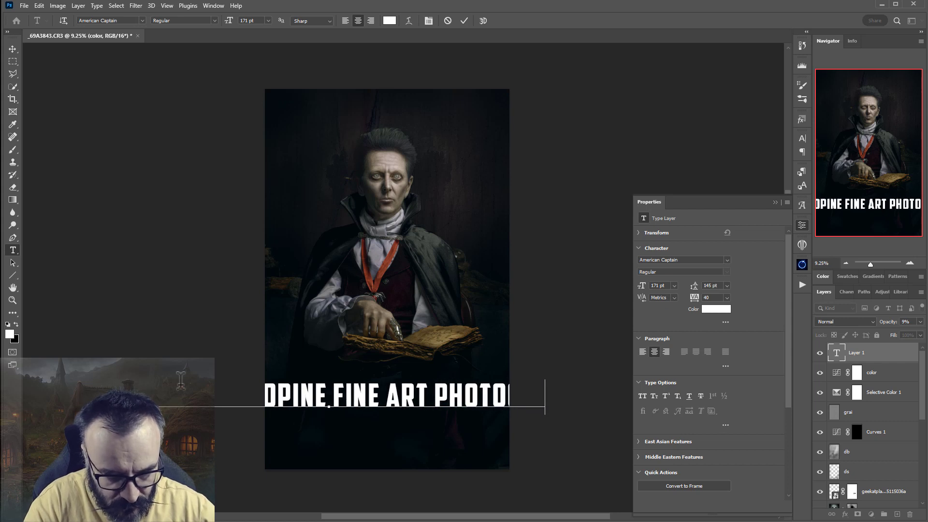
text(GRA)
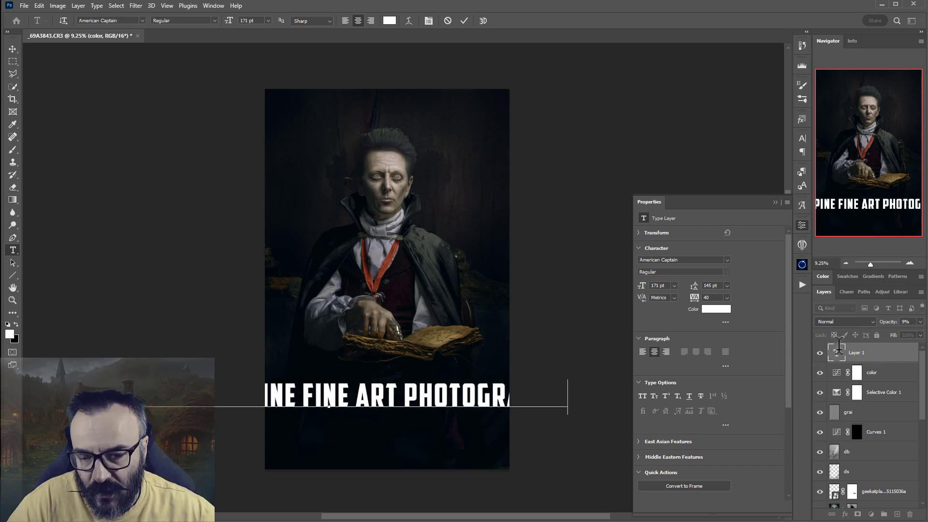
Reduce the font size of the whole signature text to 23 pt.
key(ctrl+a)
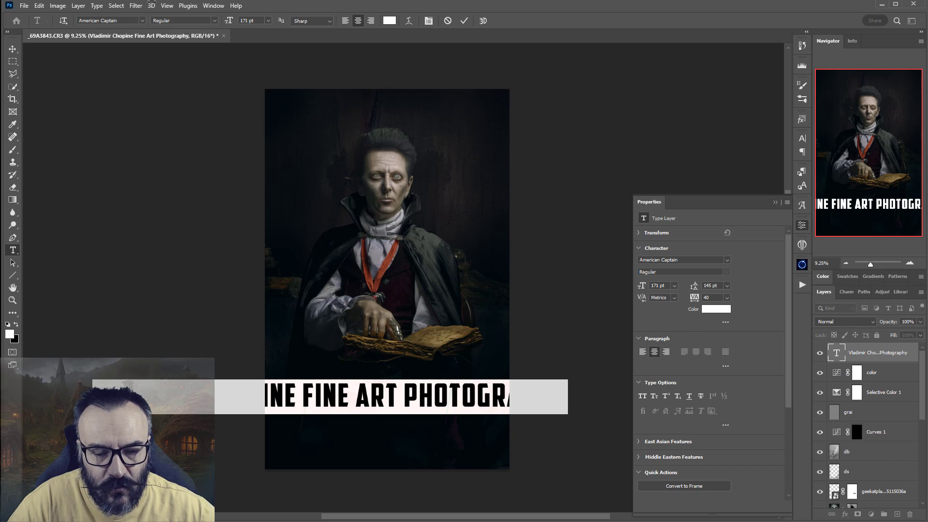
drag(229, 20, 158, 14)
click(13, 48)
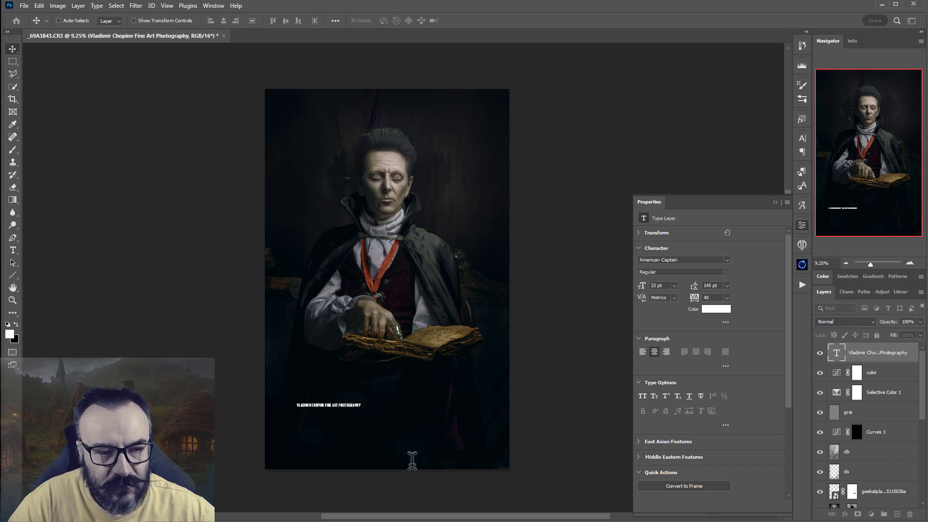
Move the signature into the lower-right corner of the portrait and lower its layer opacity to 2%.
drag(349, 403, 492, 455)
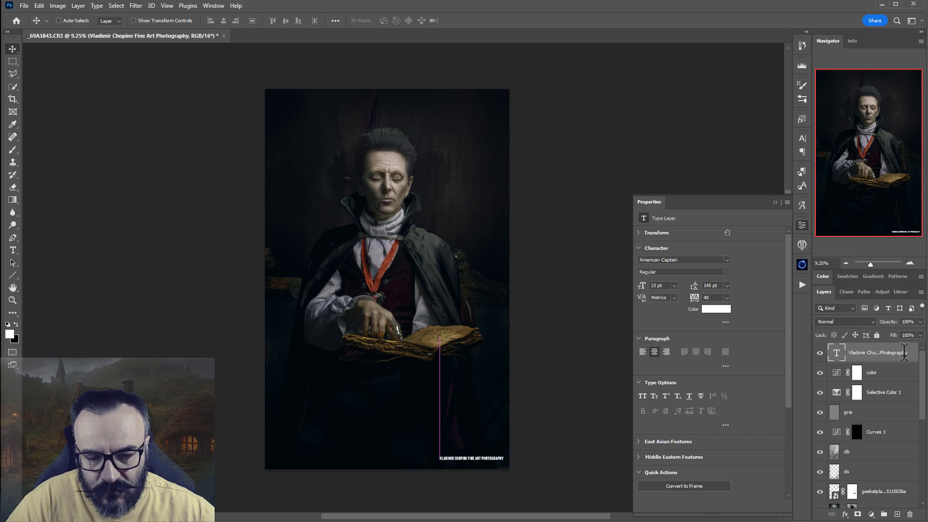
click(920, 321)
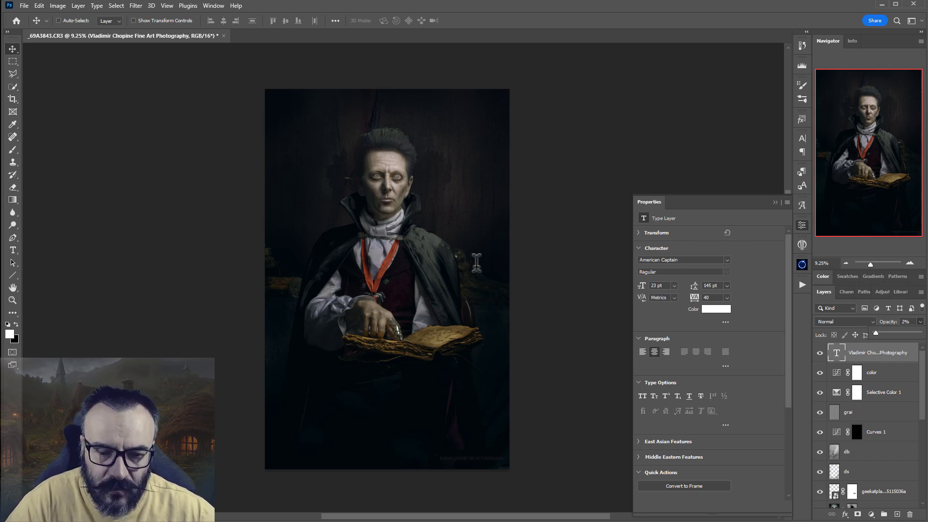
Group all layers above the Background and name the group retouching.
scroll(898, 411, down, 10)
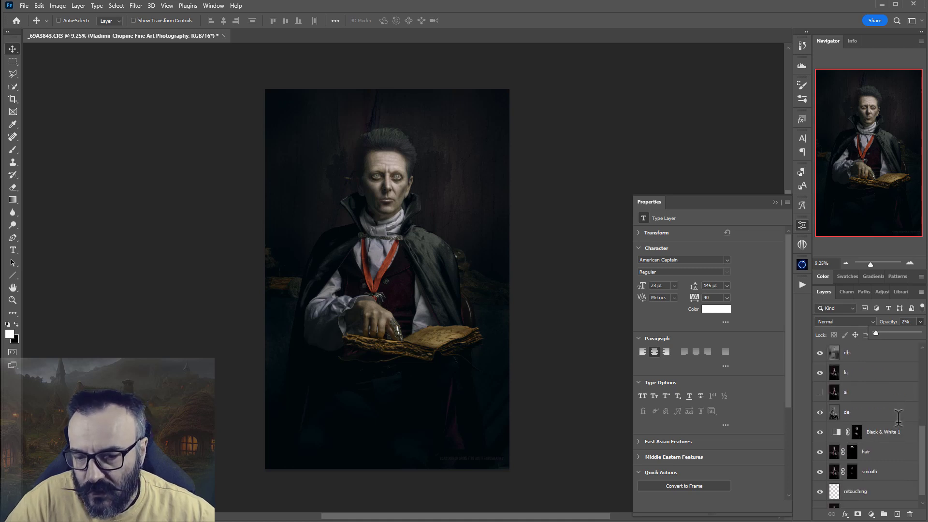
key(ctrl+alt+a)
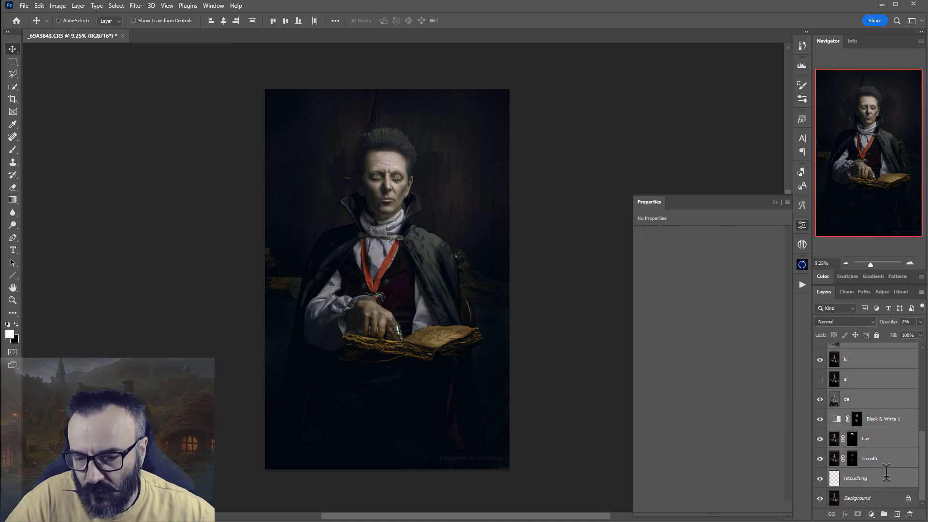
key(ctrl+g)
double_click(856, 348)
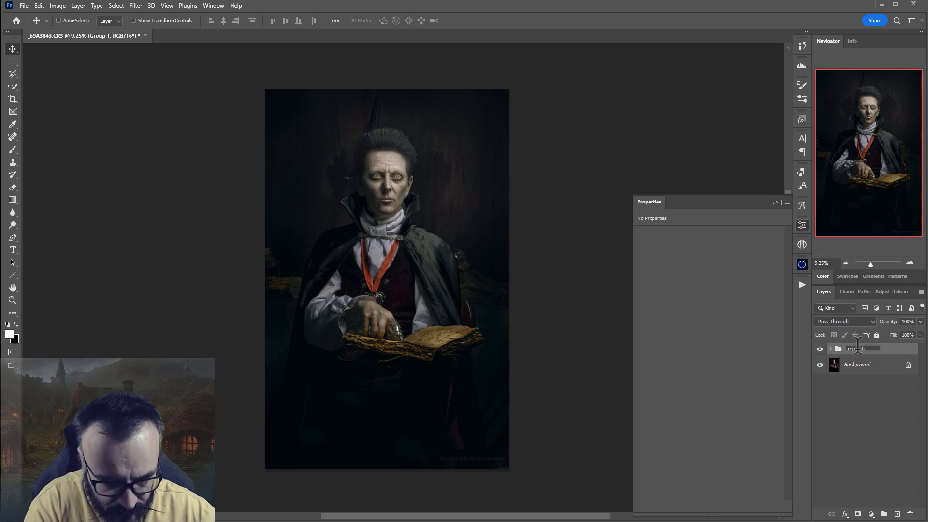
text(retouching)
key(Return)
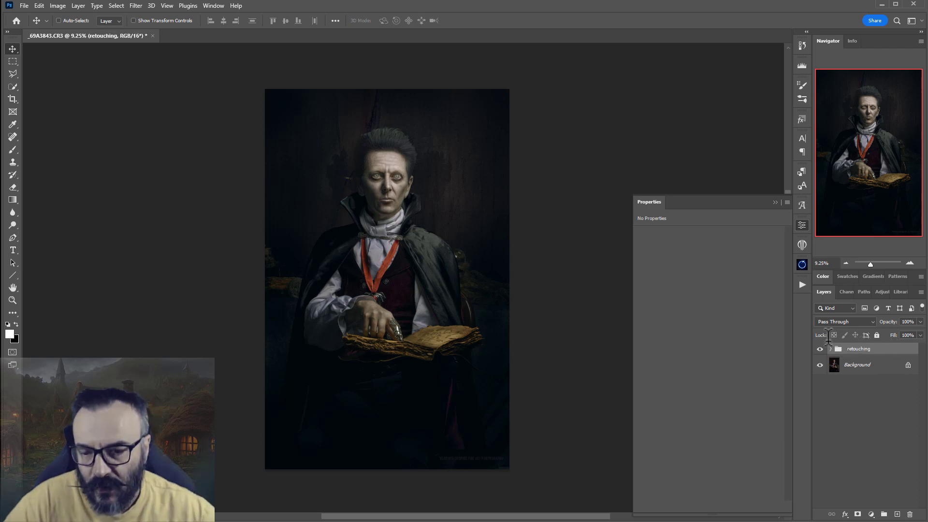
Compare the portrait before and after by hiding and showing the retouching group repeatedly, leaving it visible.
click(820, 348)
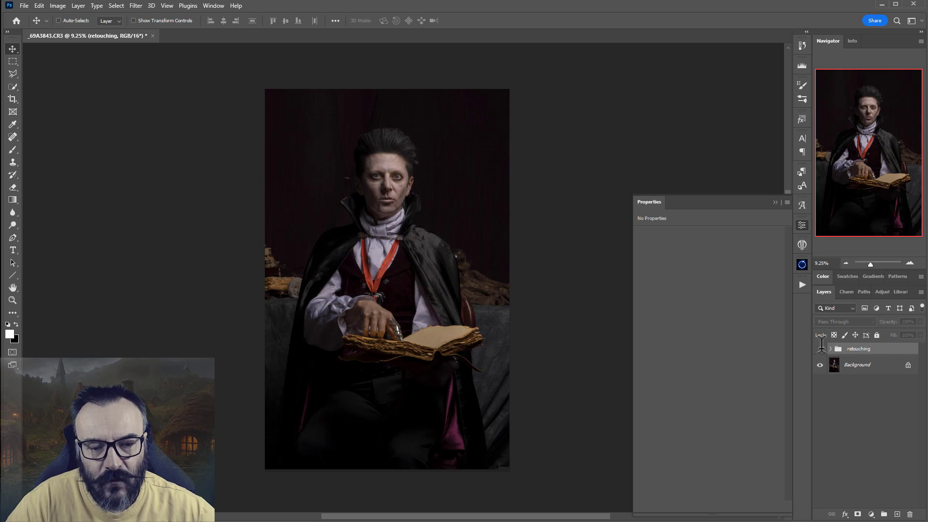
click(820, 348)
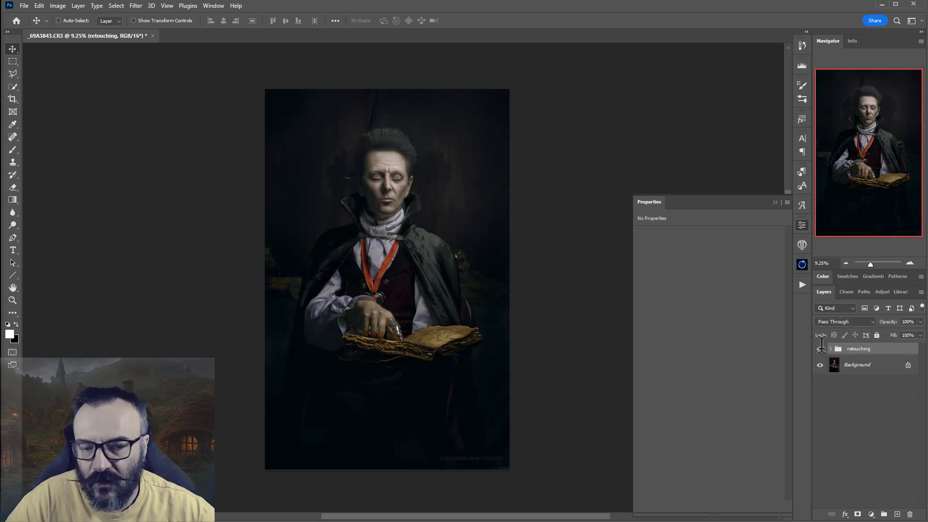
click(819, 348)
click(820, 349)
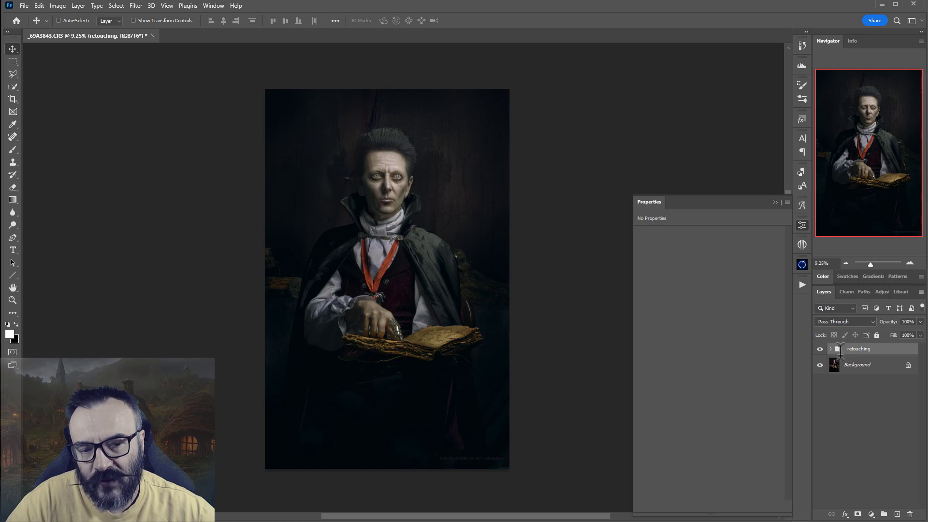
click(820, 348)
click(820, 348)
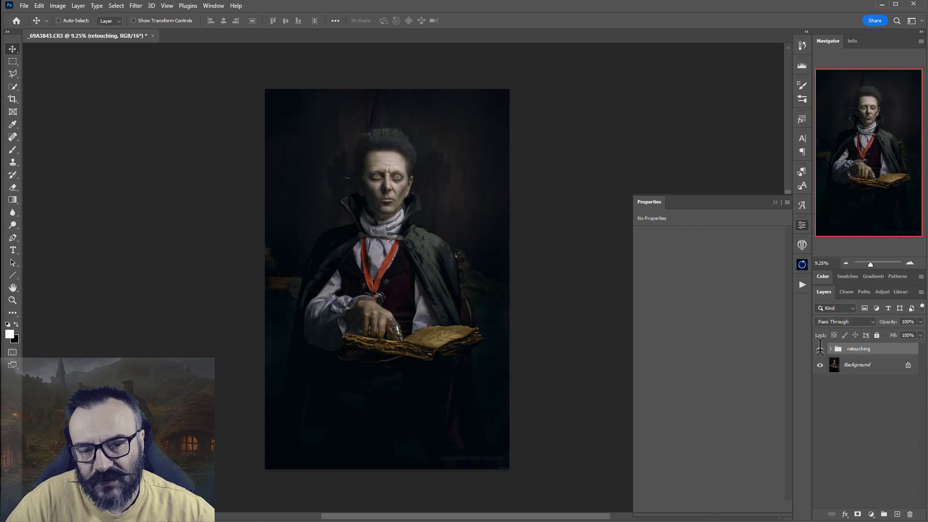
click(820, 348)
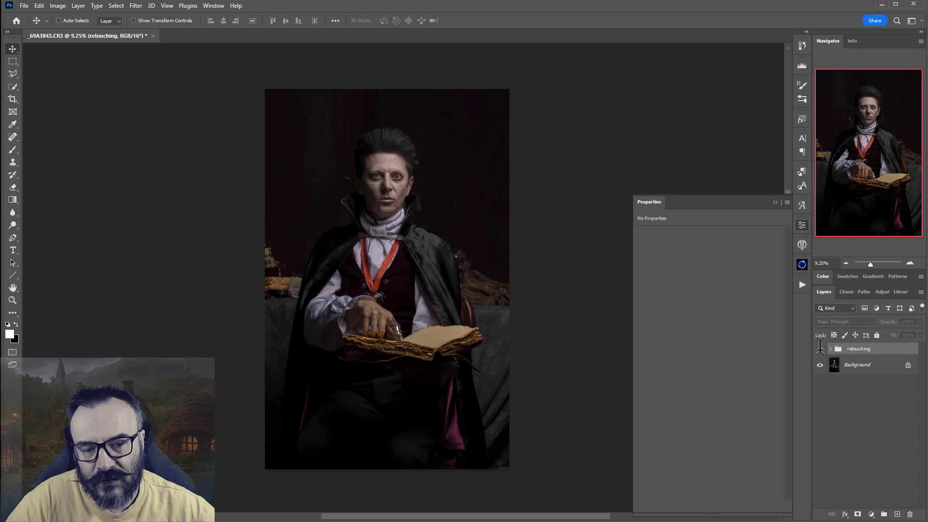
click(820, 348)
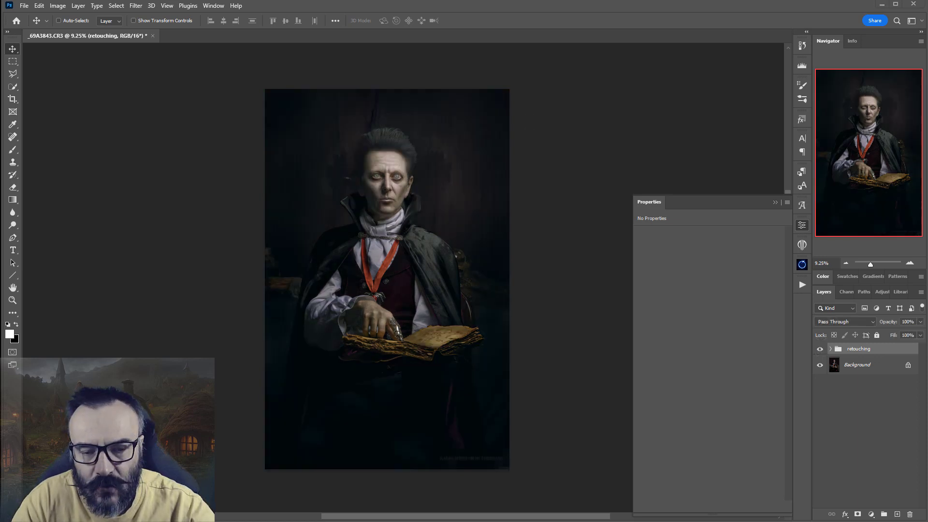